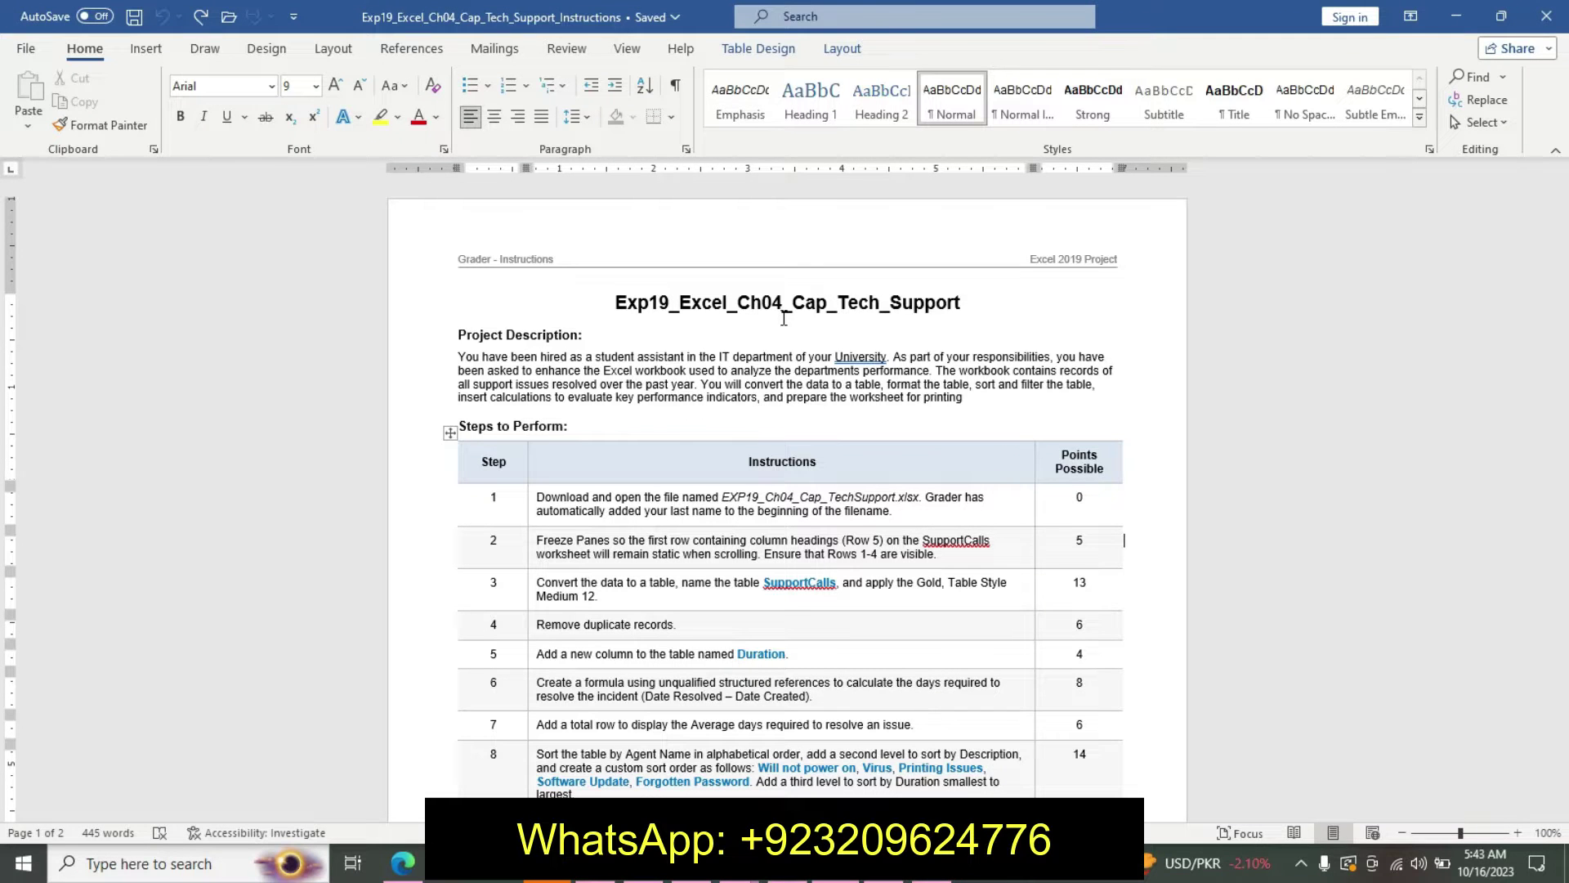
Step: Highlight the document title yellow; make the Project Description heading and paragraph 12 pt, bold, turquoise-highlighted
drag(621, 304, 970, 304)
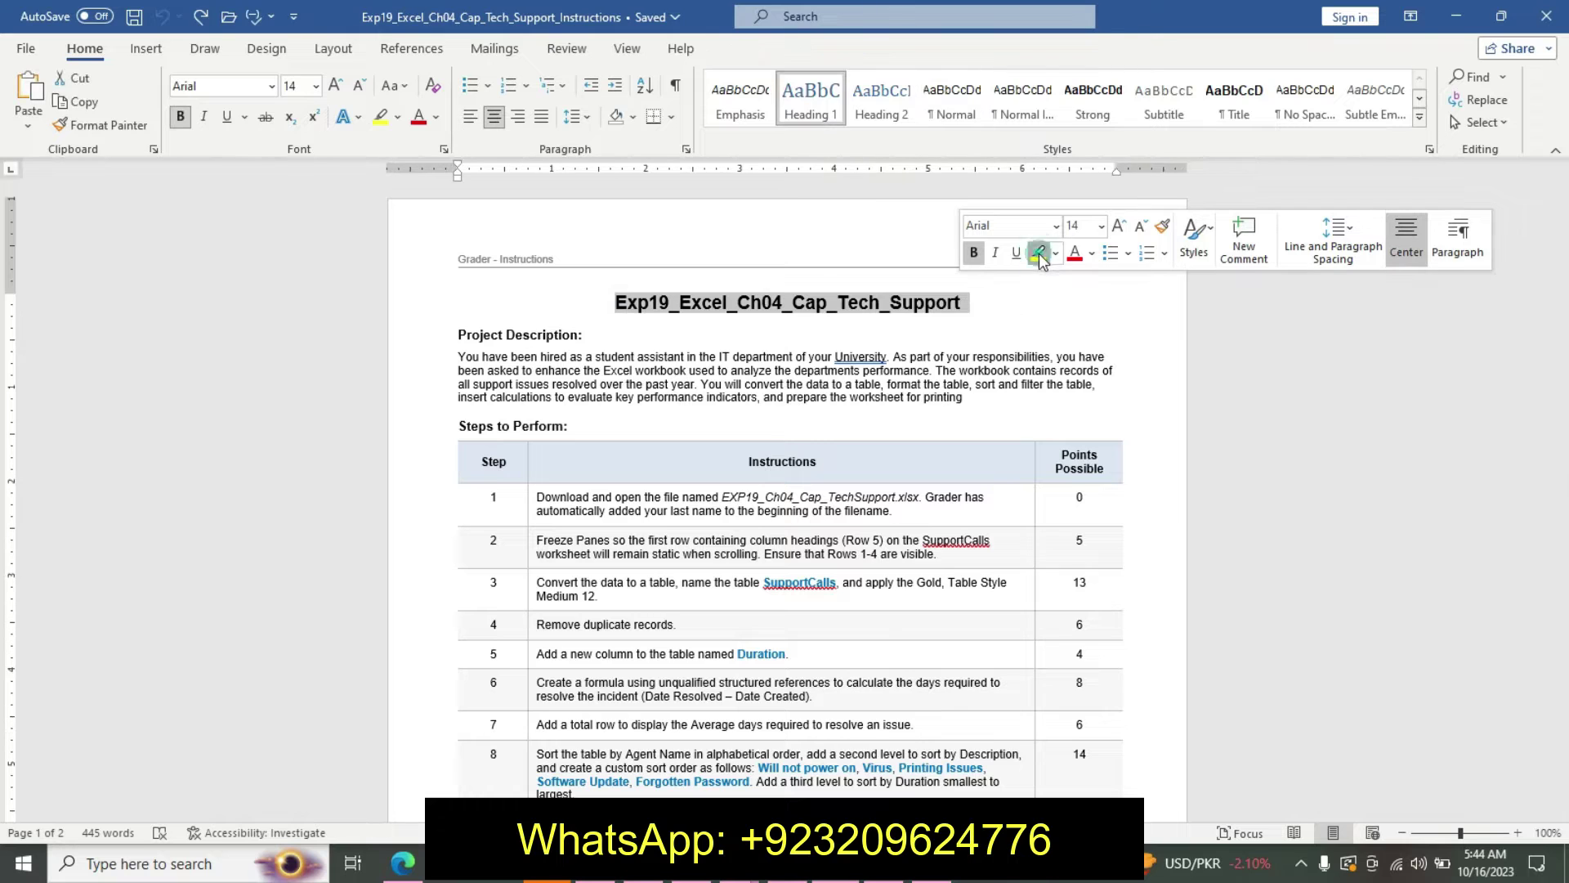
click(1039, 254)
drag(457, 335, 973, 412)
click(1118, 346)
click(1099, 463)
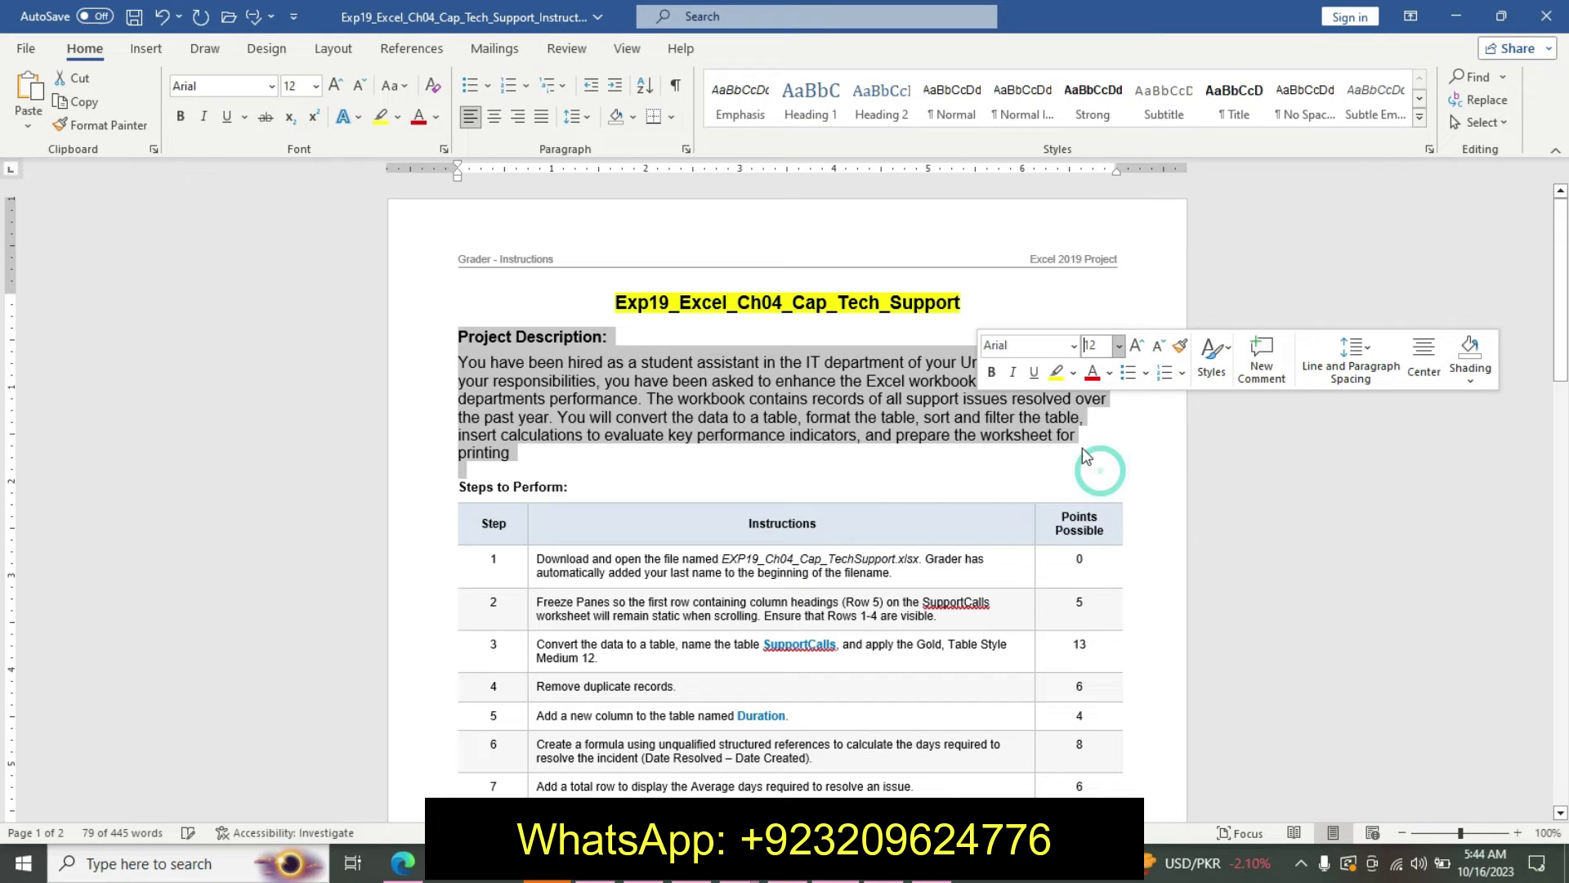
click(987, 372)
click(989, 371)
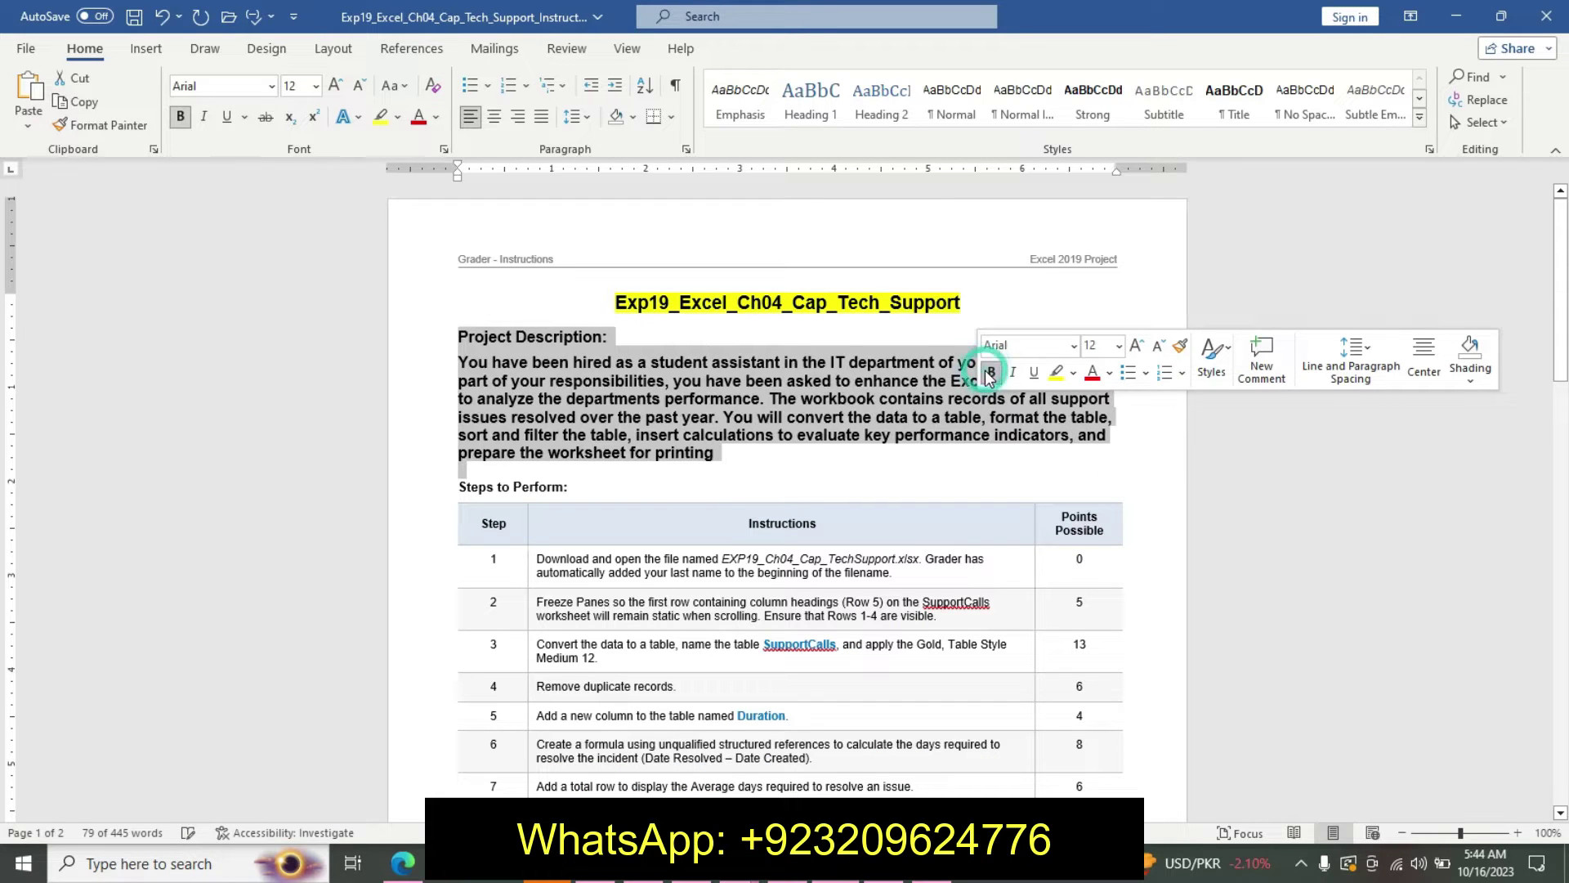
click(1073, 372)
click(1121, 401)
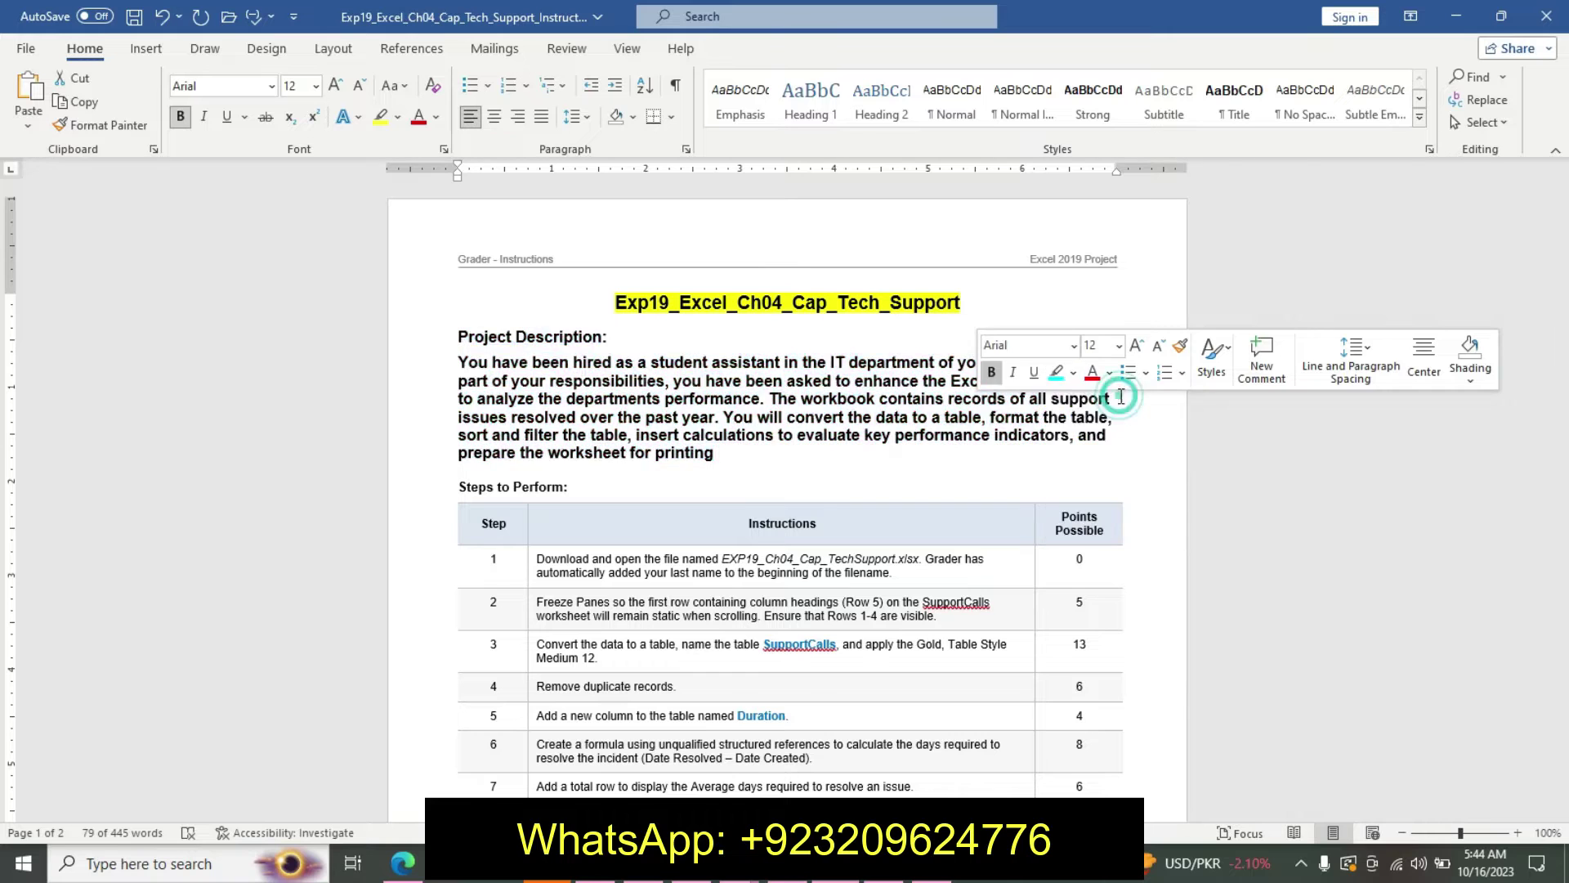
click(574, 359)
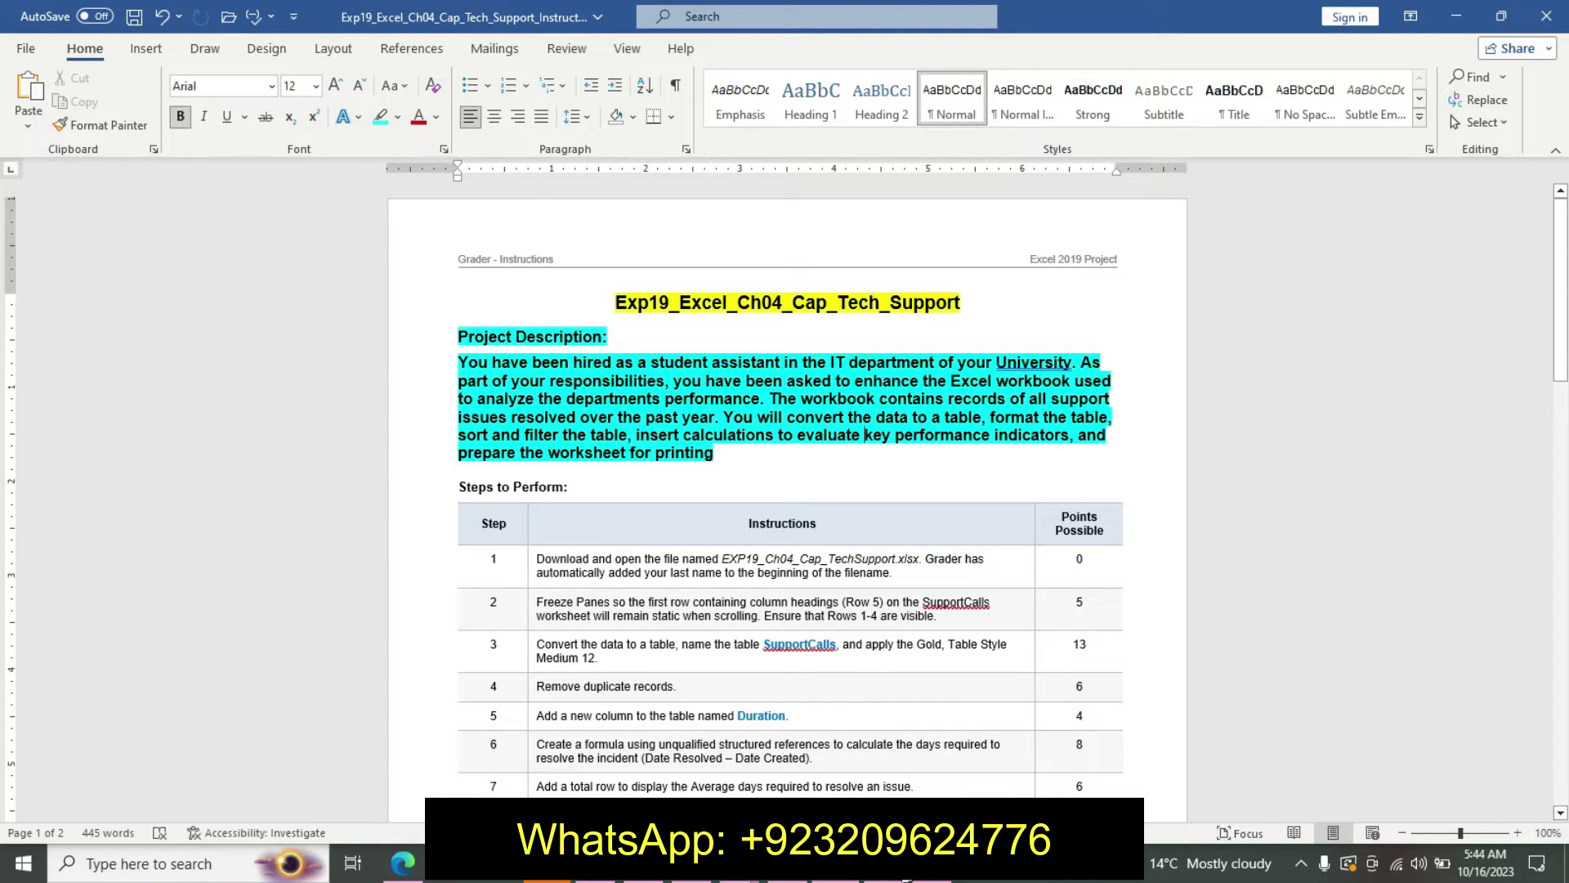
key(alt+Tab)
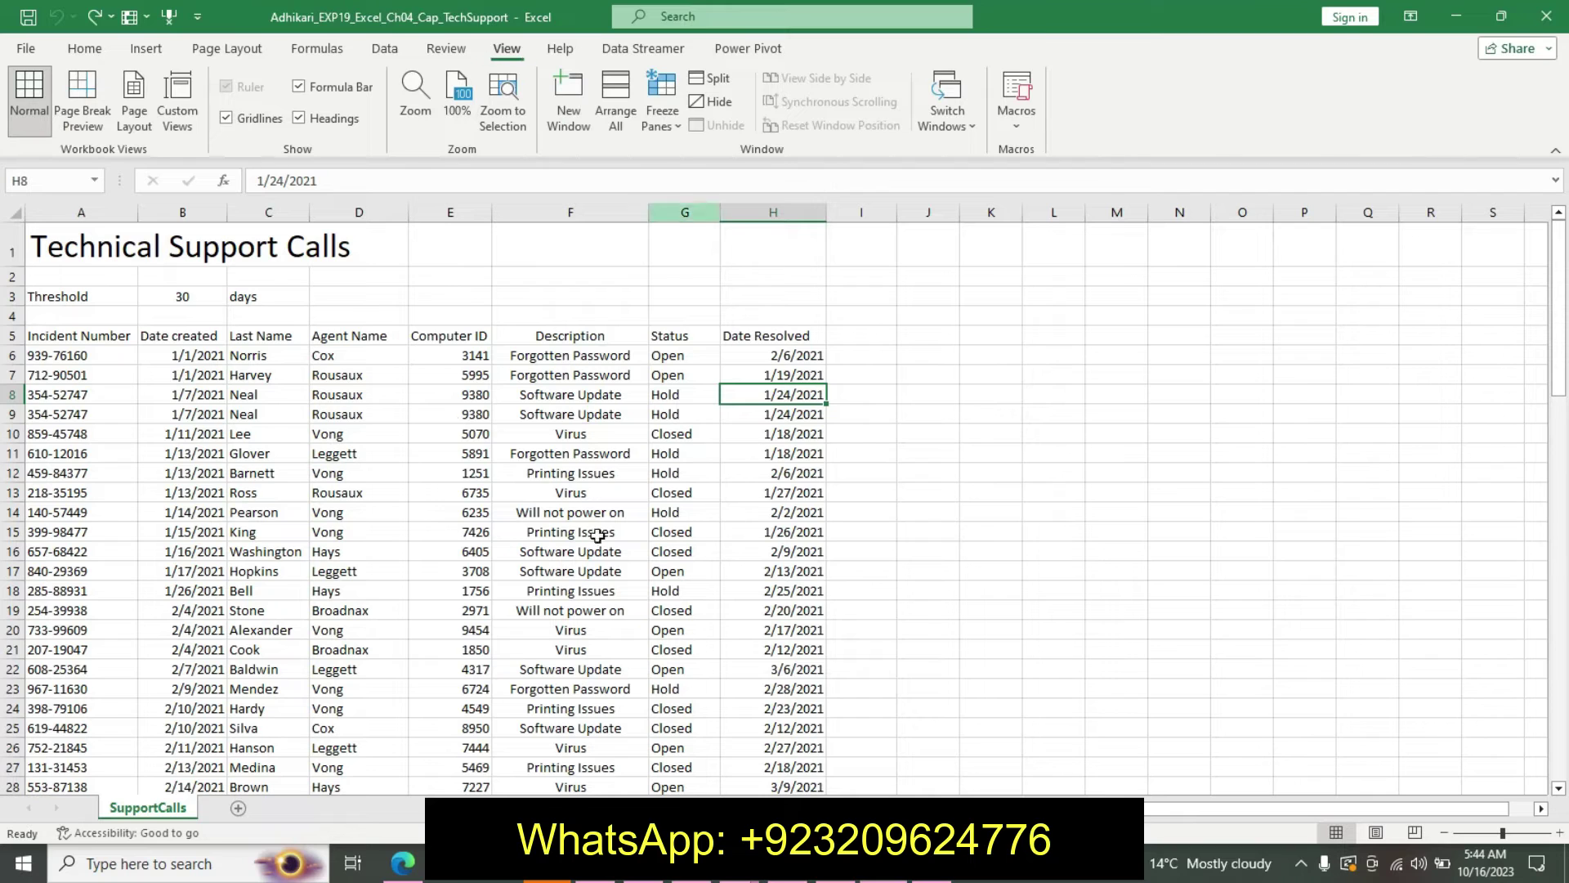
click(85, 49)
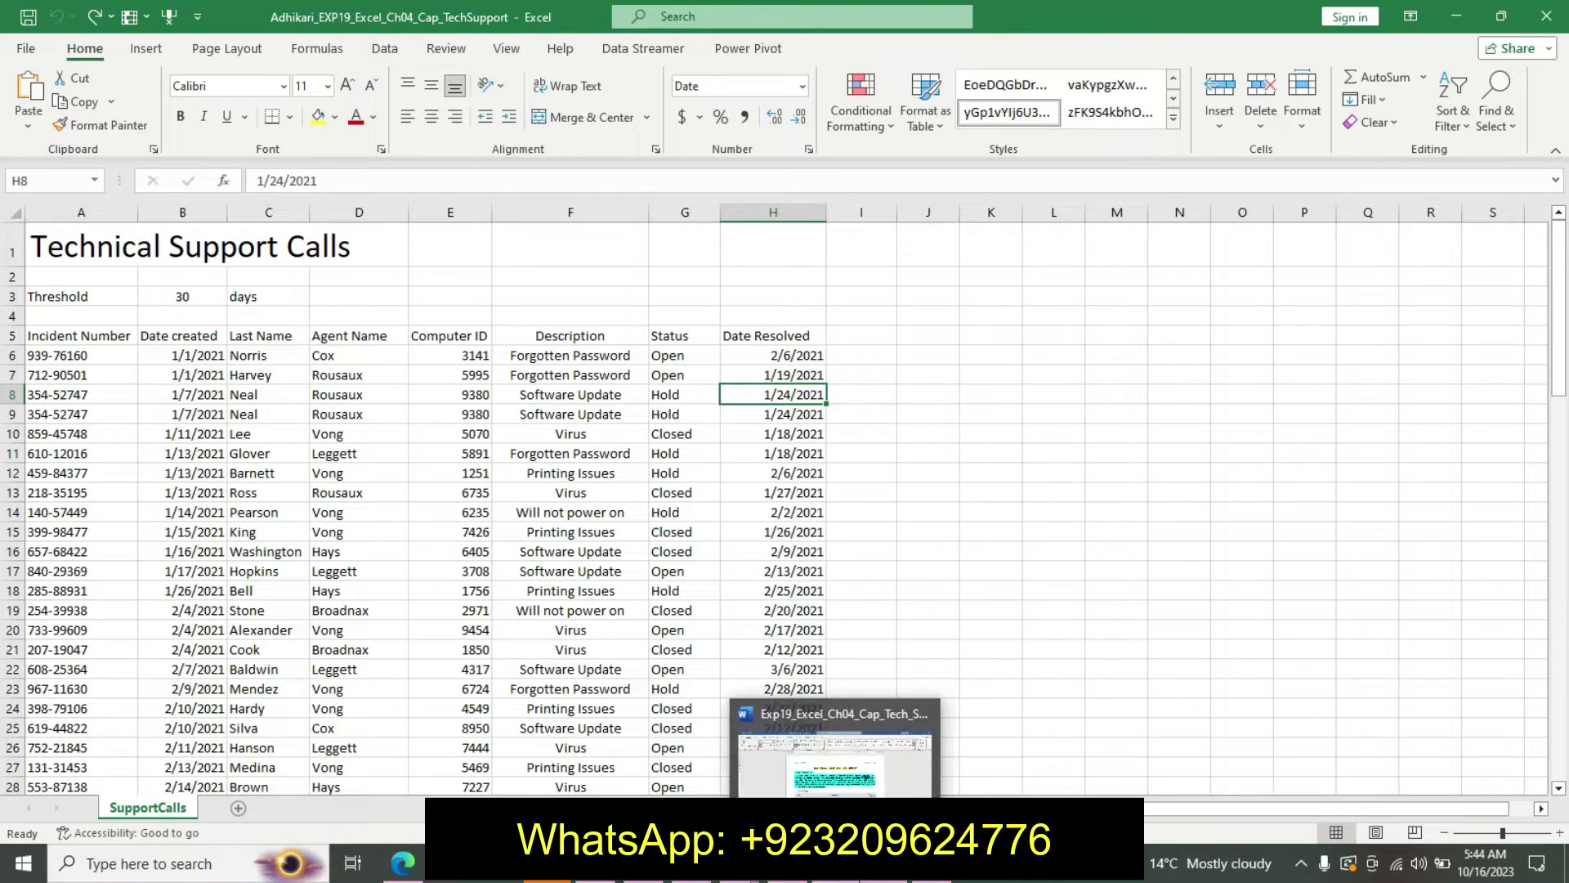
click(834, 752)
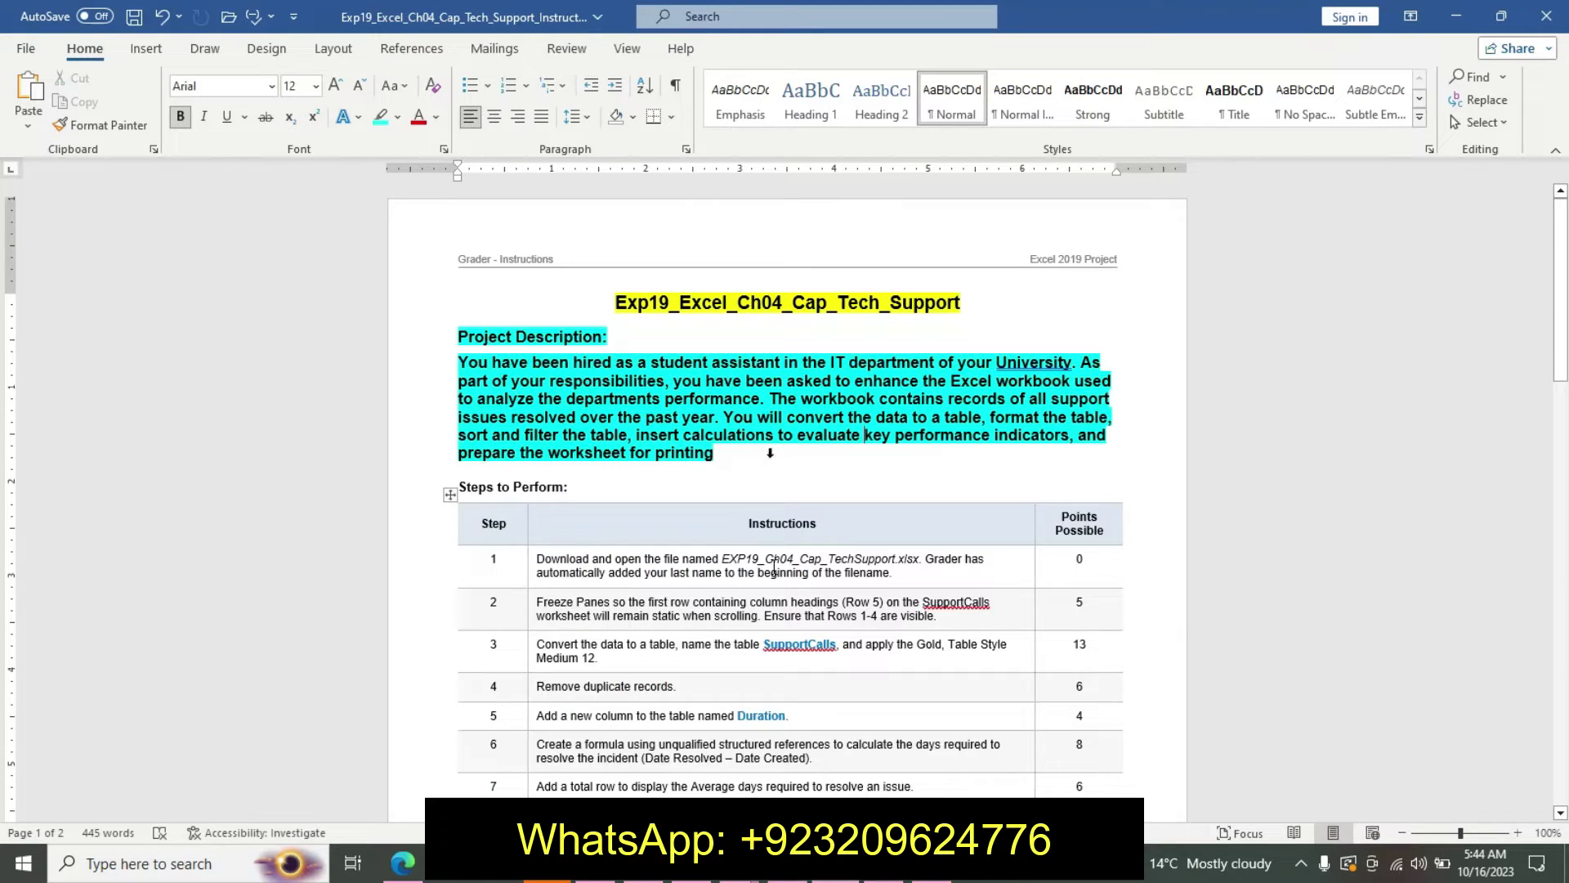
Step: Undo the earlier highlighting and bold, then highlight the step 1 instruction in cyan
key(ctrl+z)
key(ctrl+z)
key(ctrl+z)
key(ctrl+z)
key(ctrl+z)
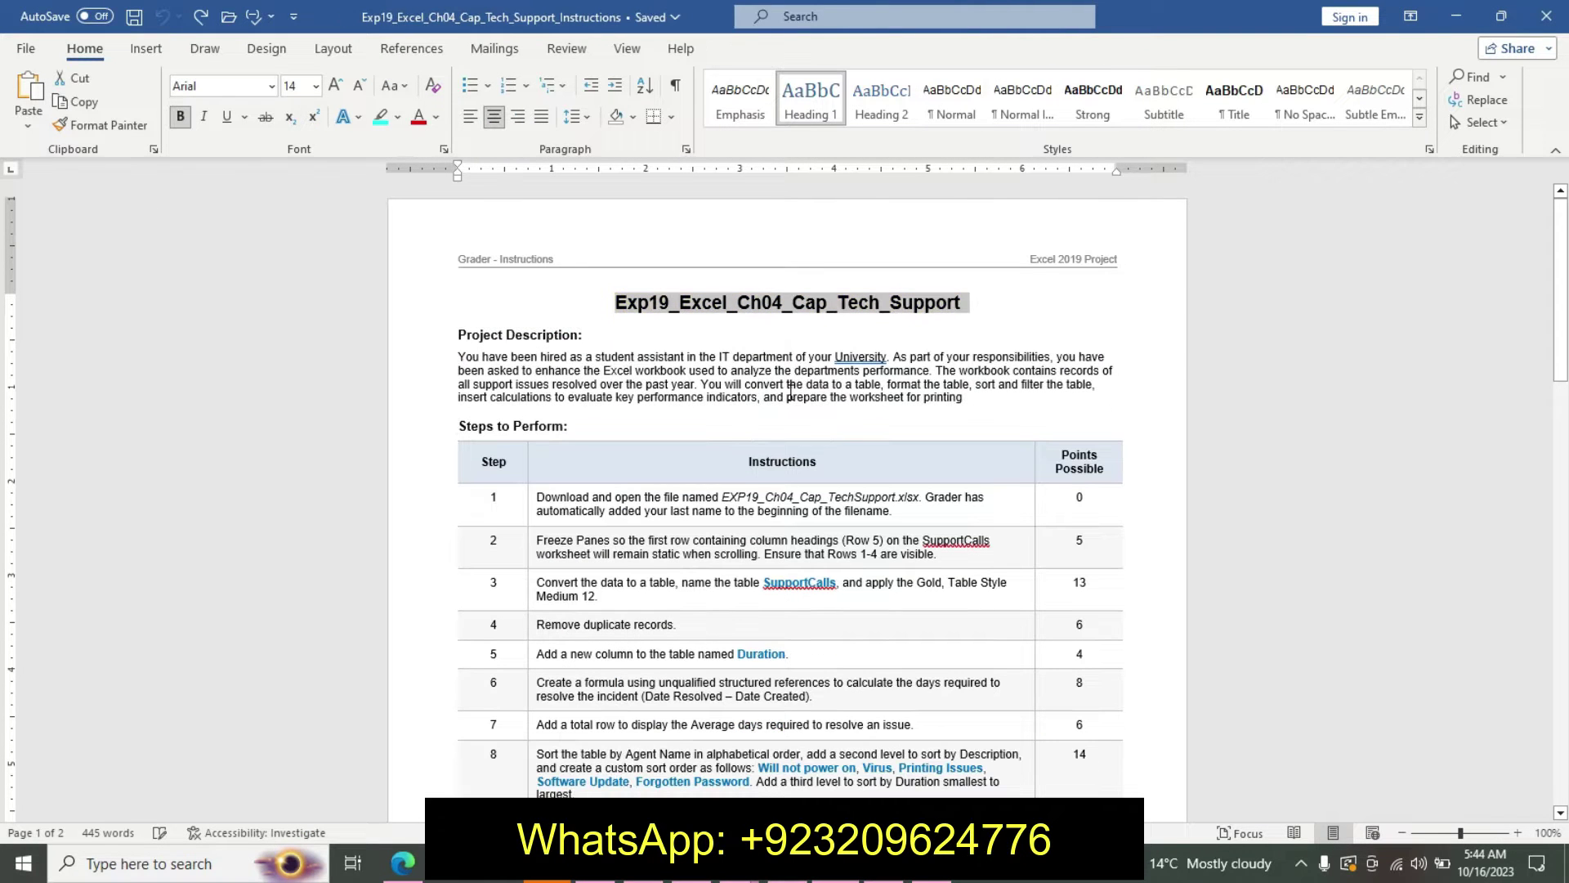
click(530, 505)
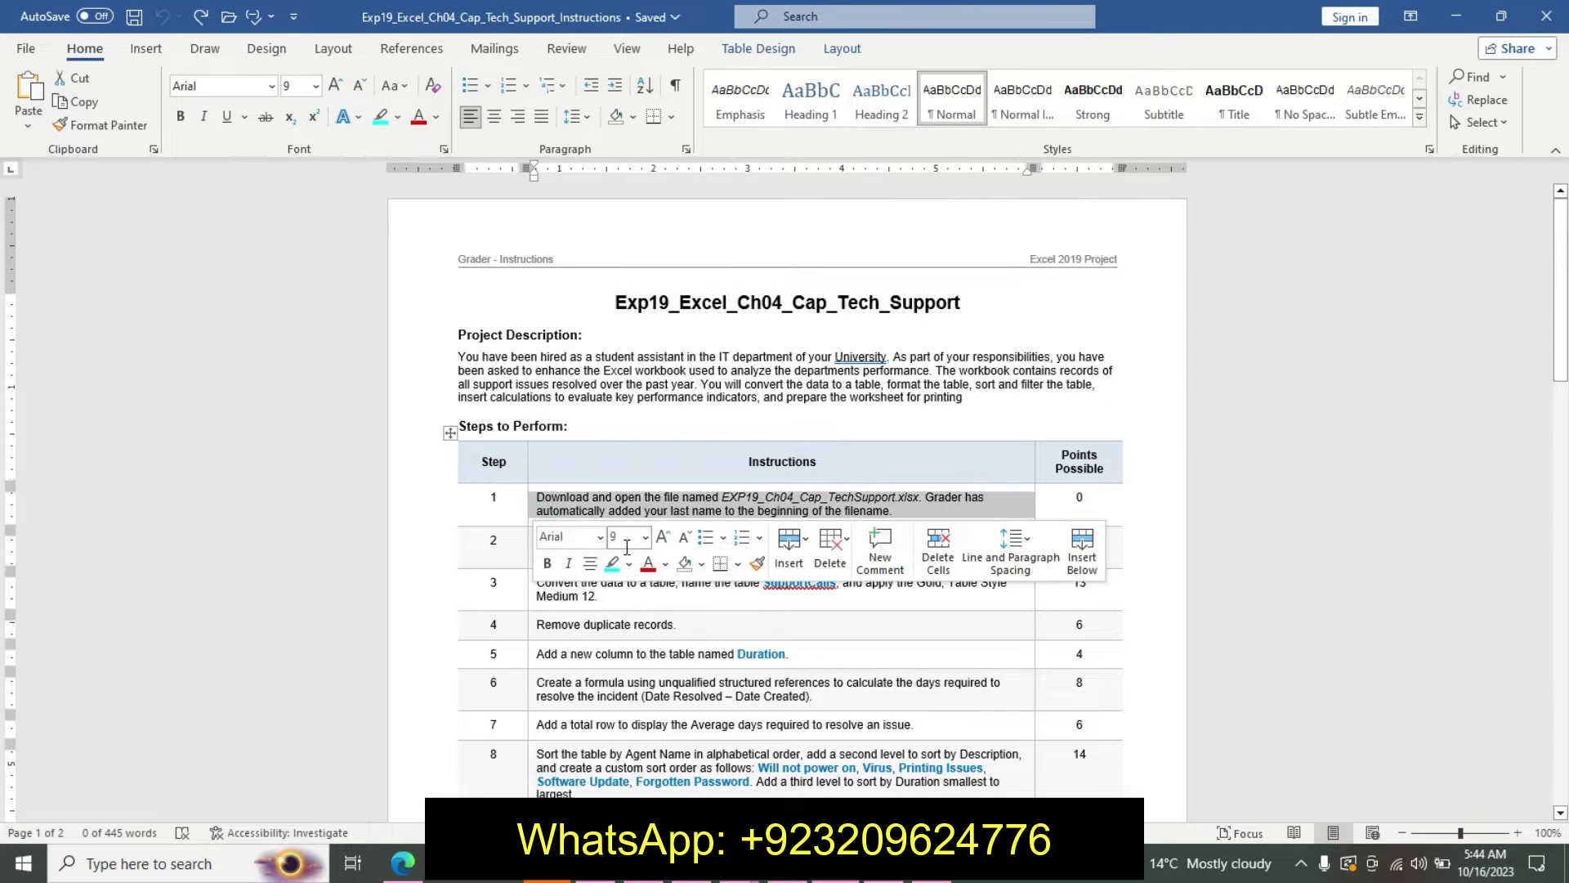
click(614, 564)
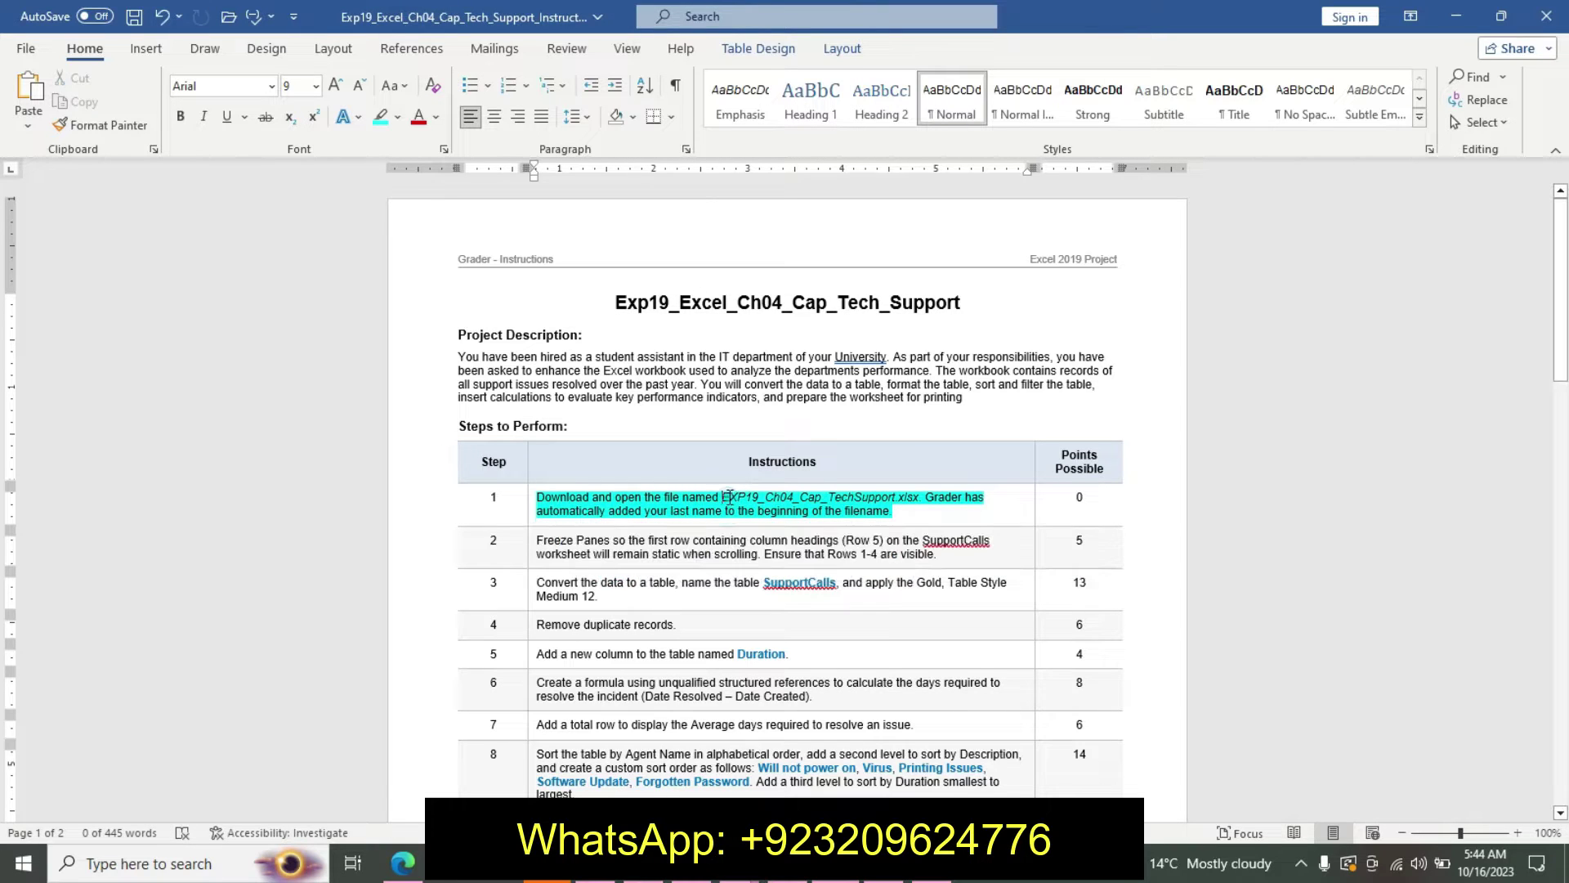
Step: Make the file name in step 1 14 pt, bold and yellow-highlighted
double_click(924, 495)
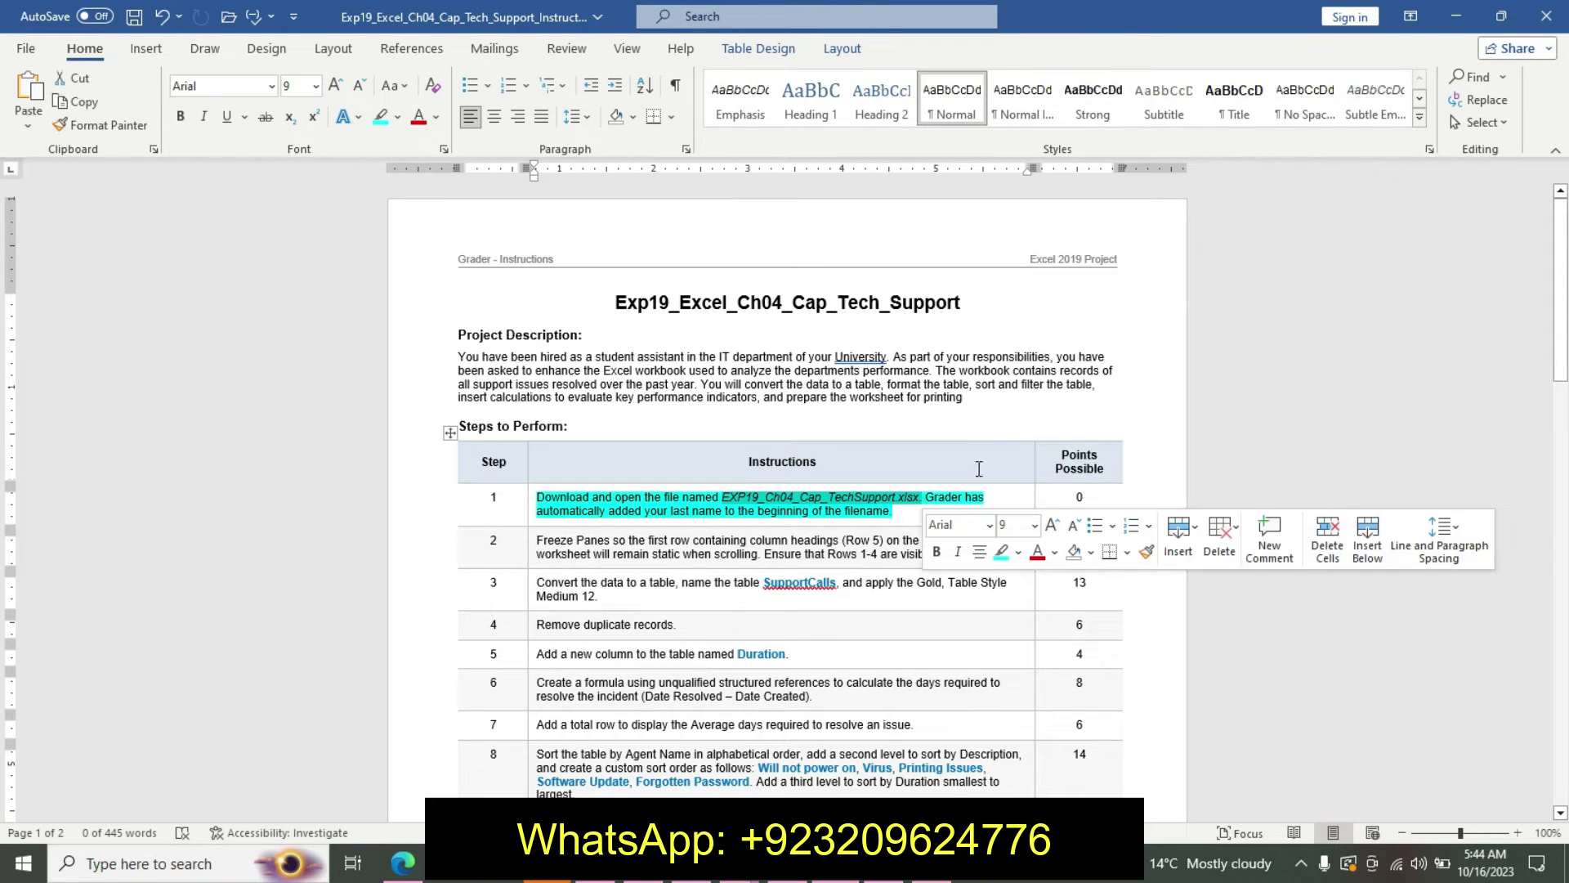
click(1033, 524)
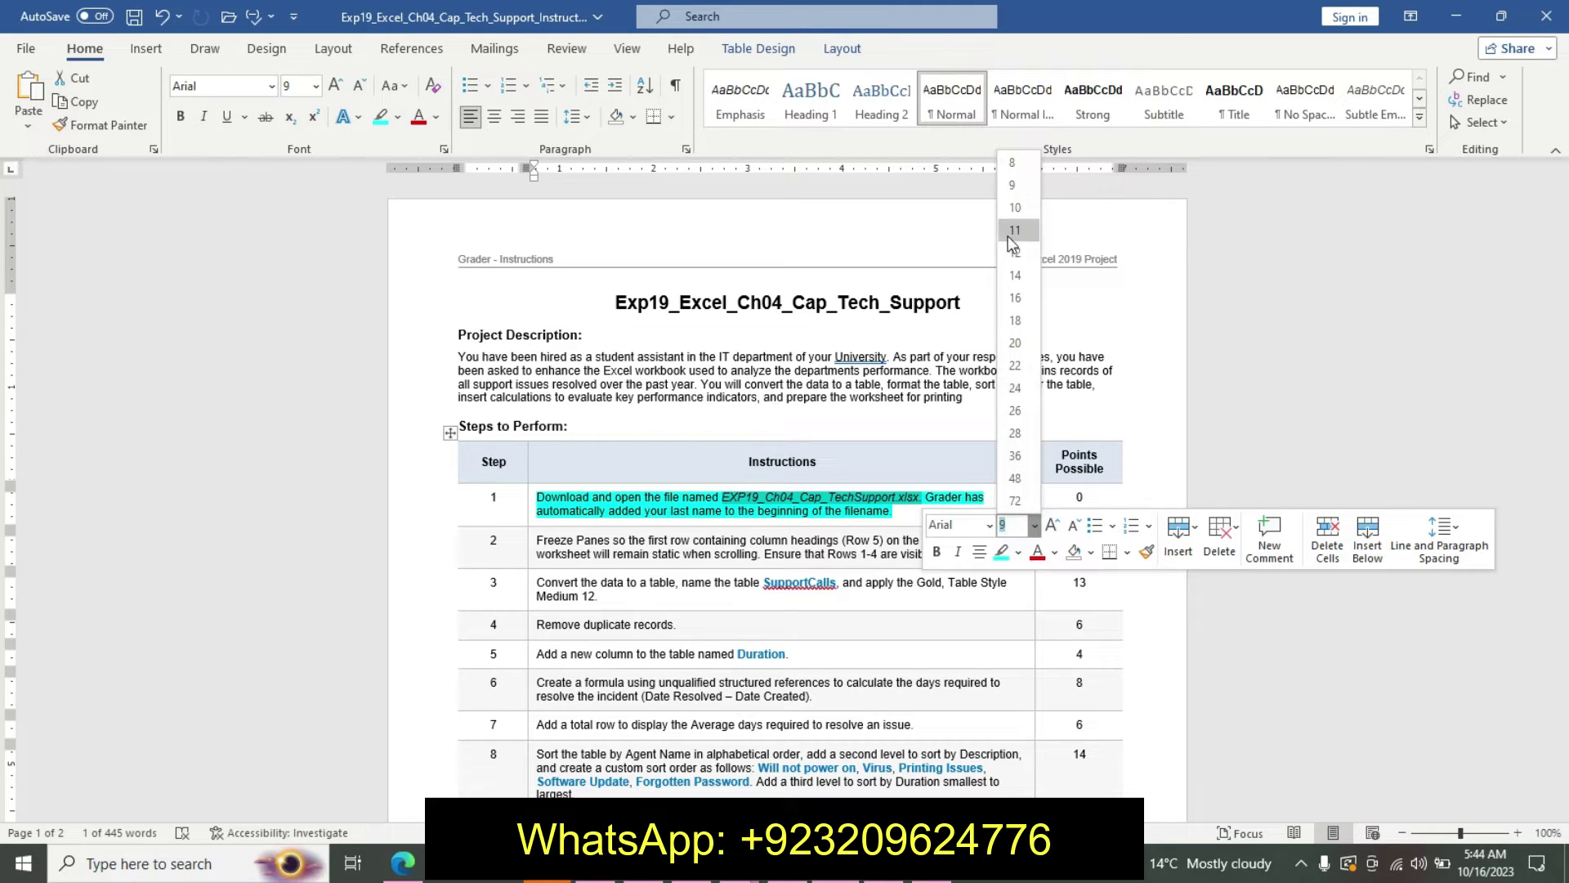
click(1014, 275)
click(936, 559)
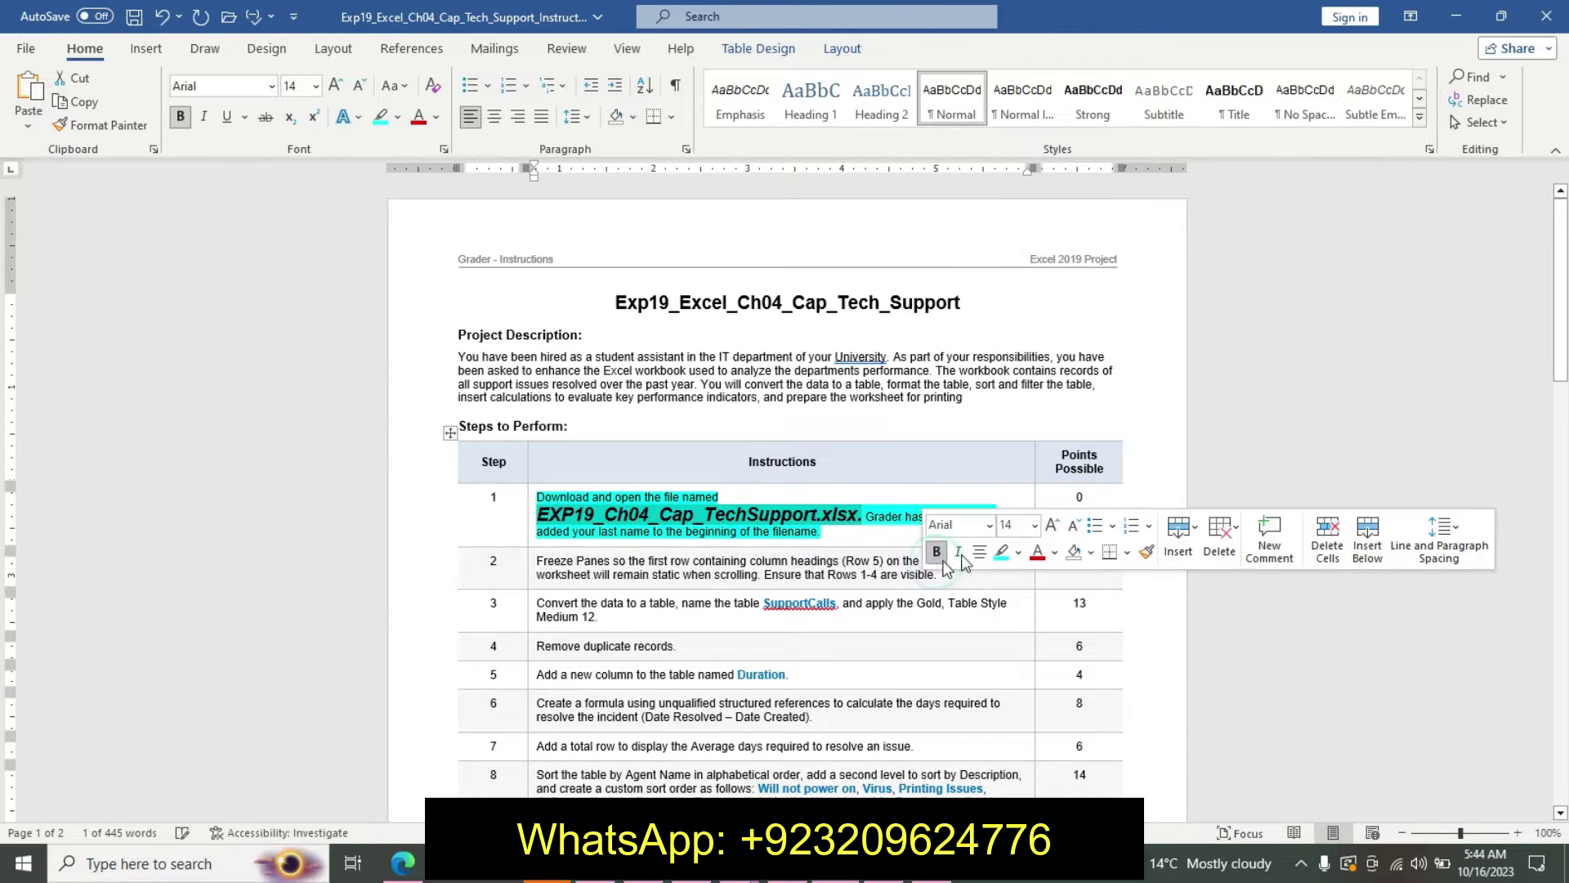
click(1019, 552)
click(1006, 582)
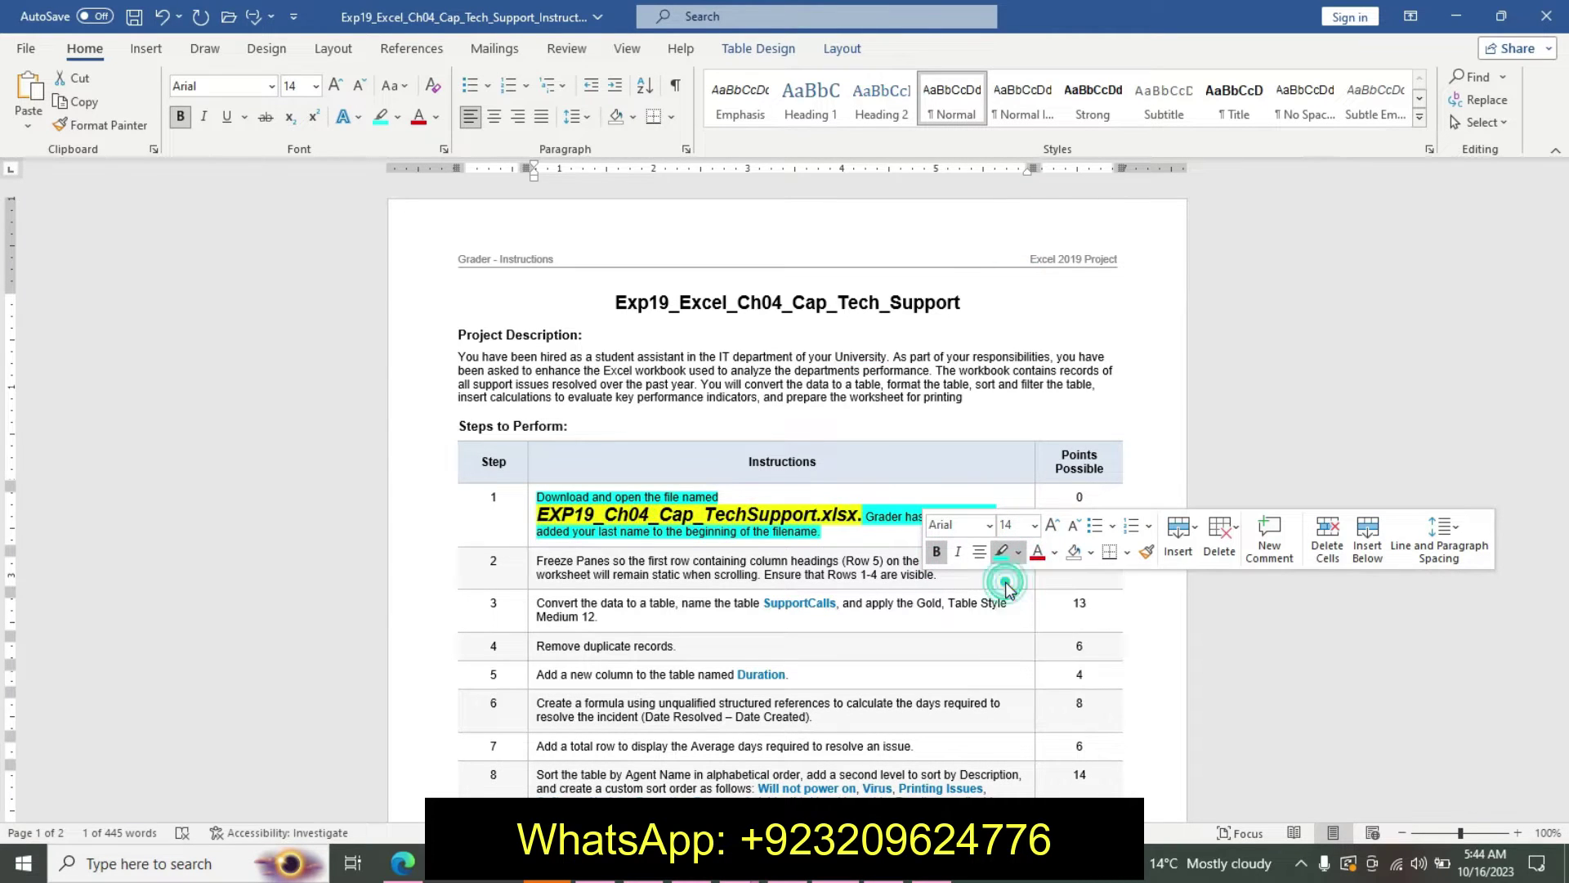
click(721, 496)
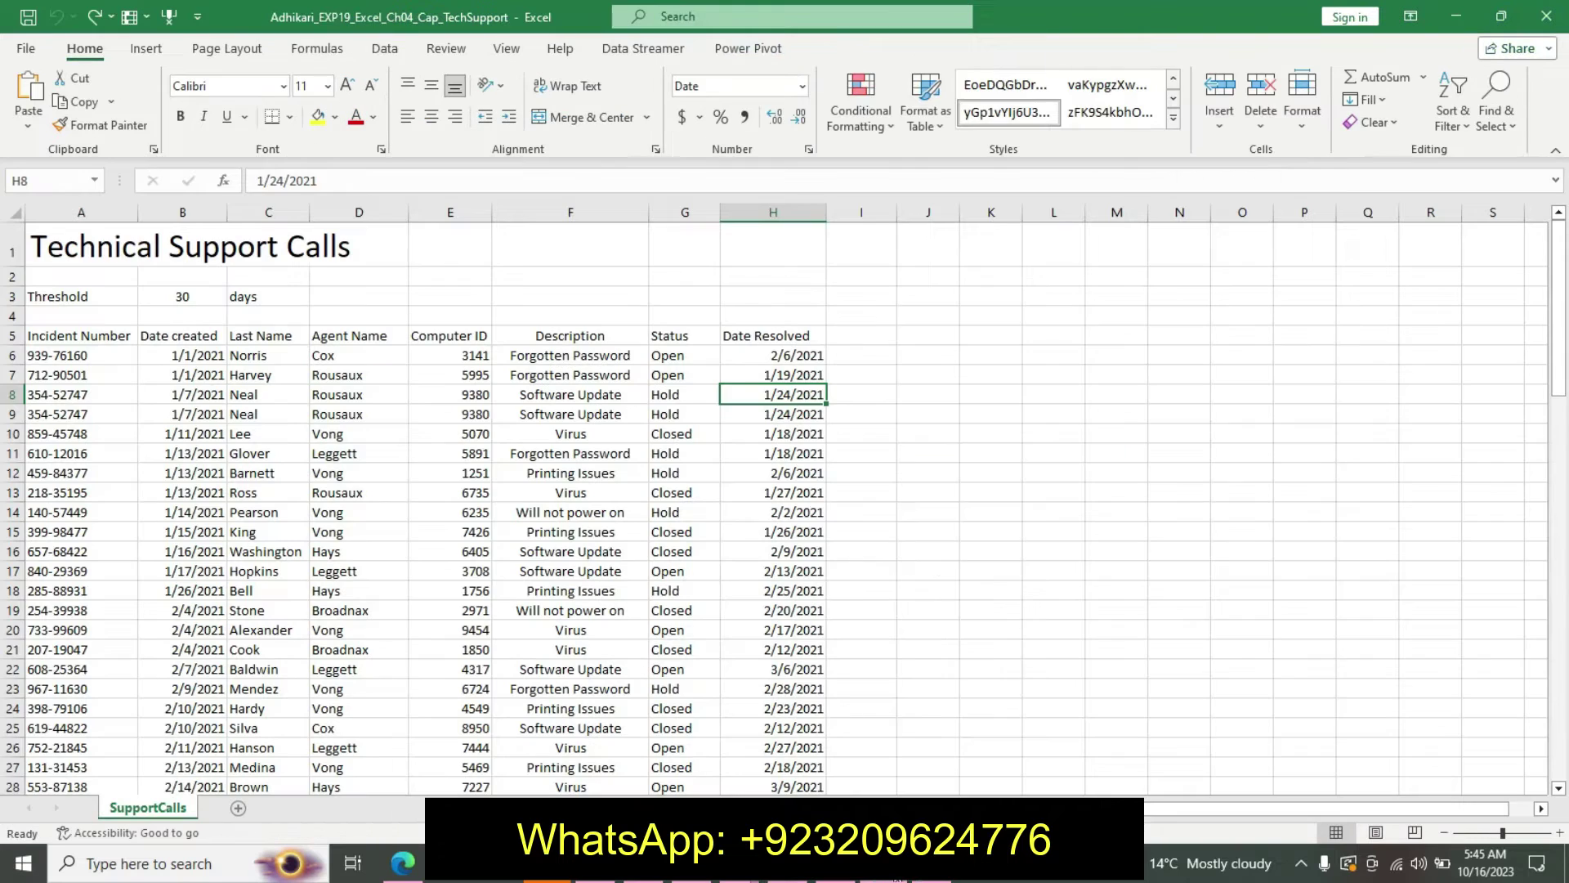
Step: Glance at the Excel workbook, then undo the step 1 formatting in Word
click(809, 315)
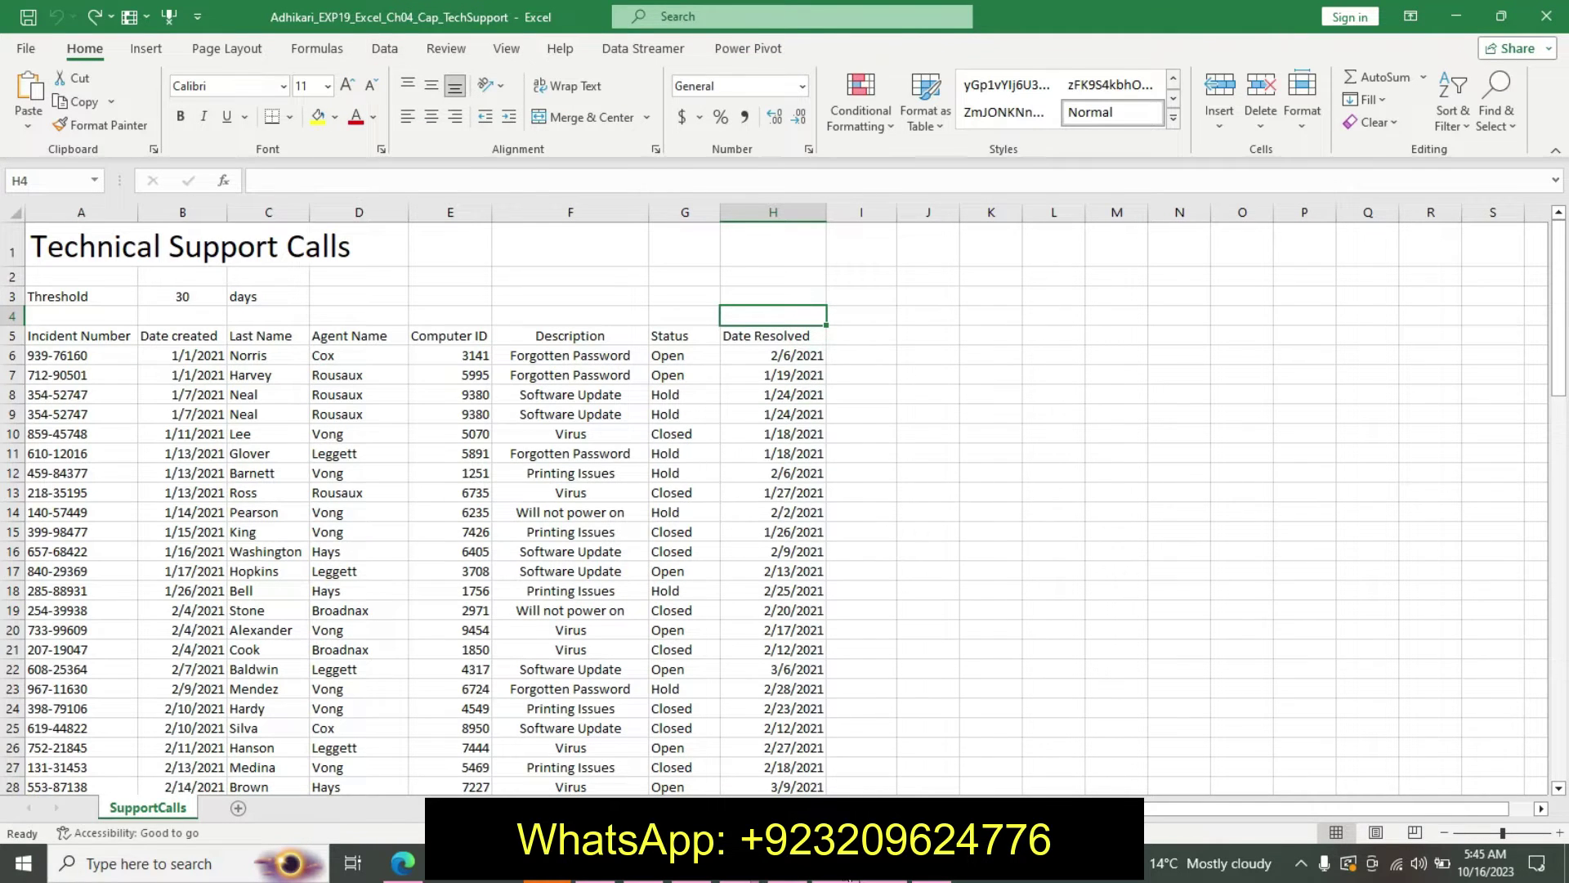
key(alt+Tab)
key(ctrl+z)
key(ctrl+z)
key(ctrl+z)
key(ctrl+z)
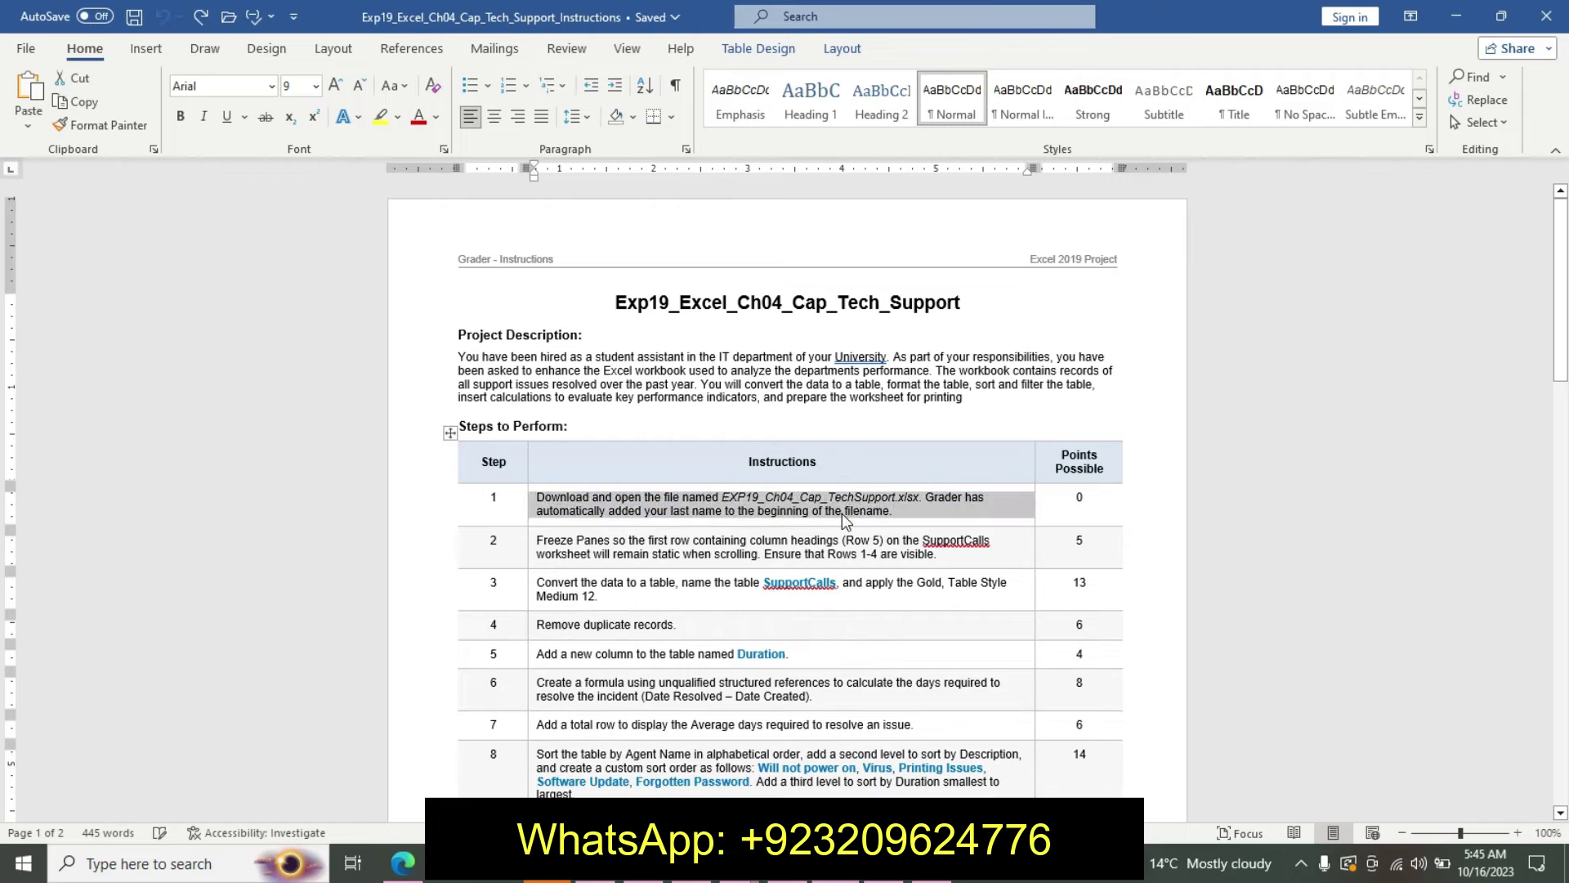
Step: Give the step 2 Freeze Panes text 14 pt, bold and turquoise highlight, then bring up Excel
click(532, 554)
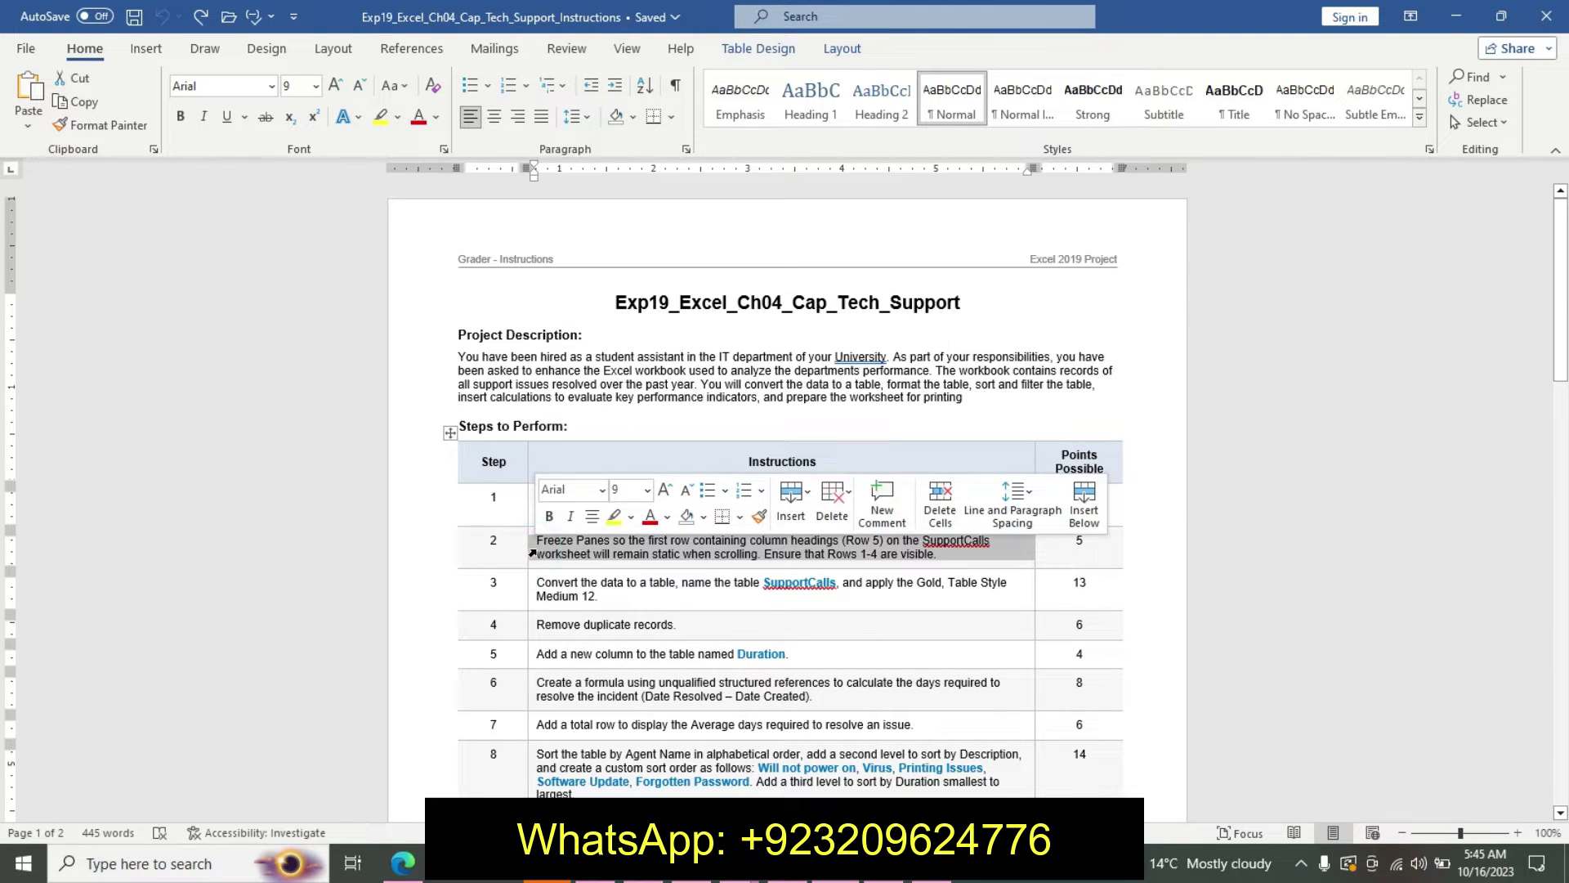
click(646, 489)
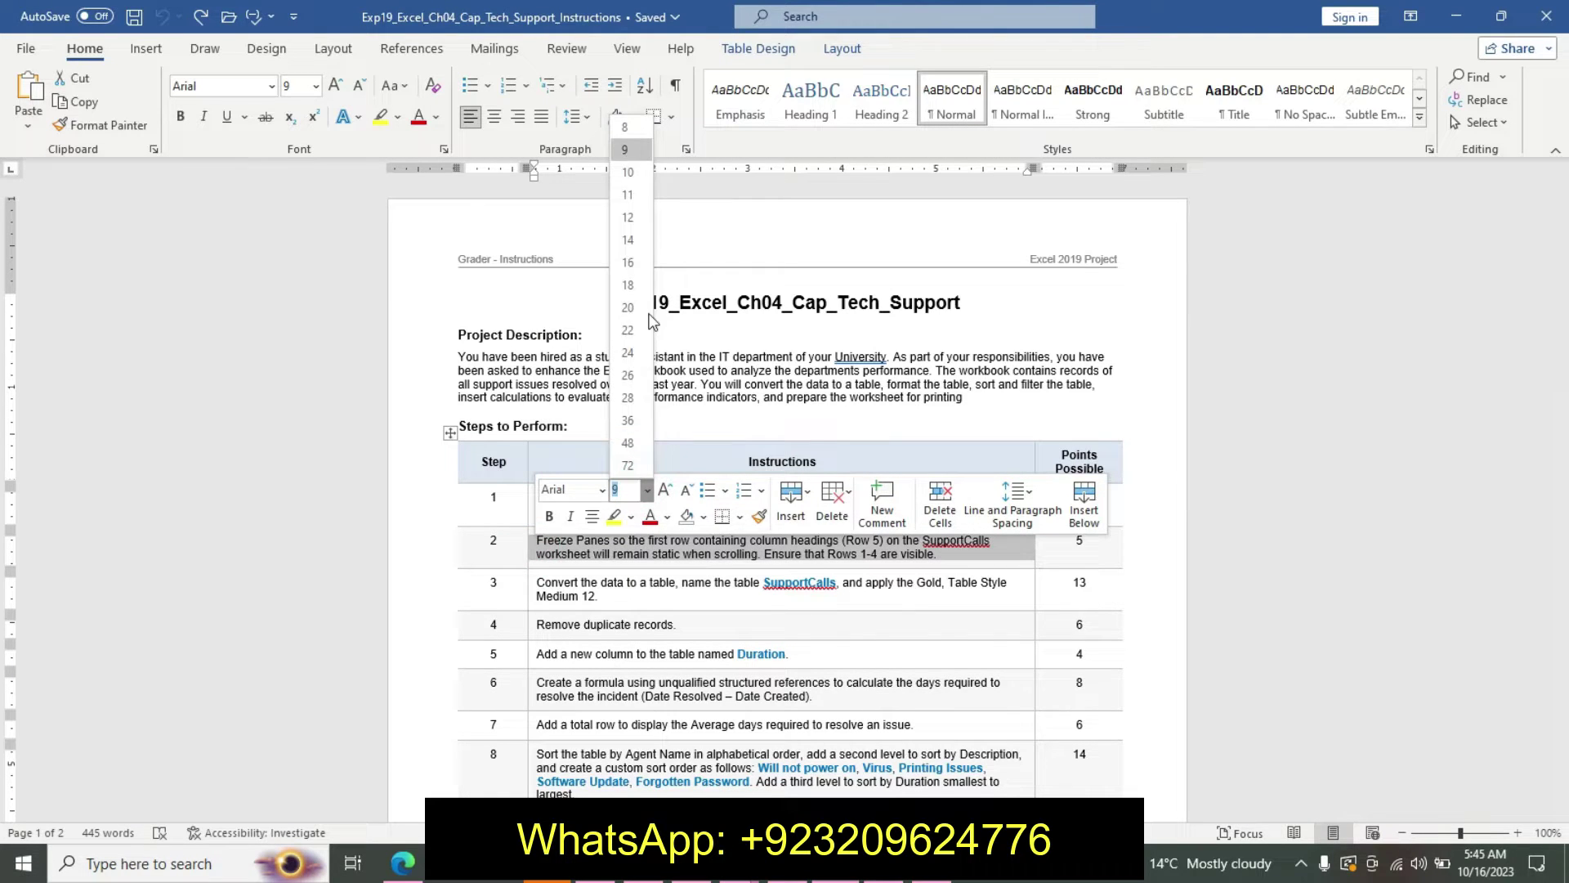
click(627, 238)
click(550, 517)
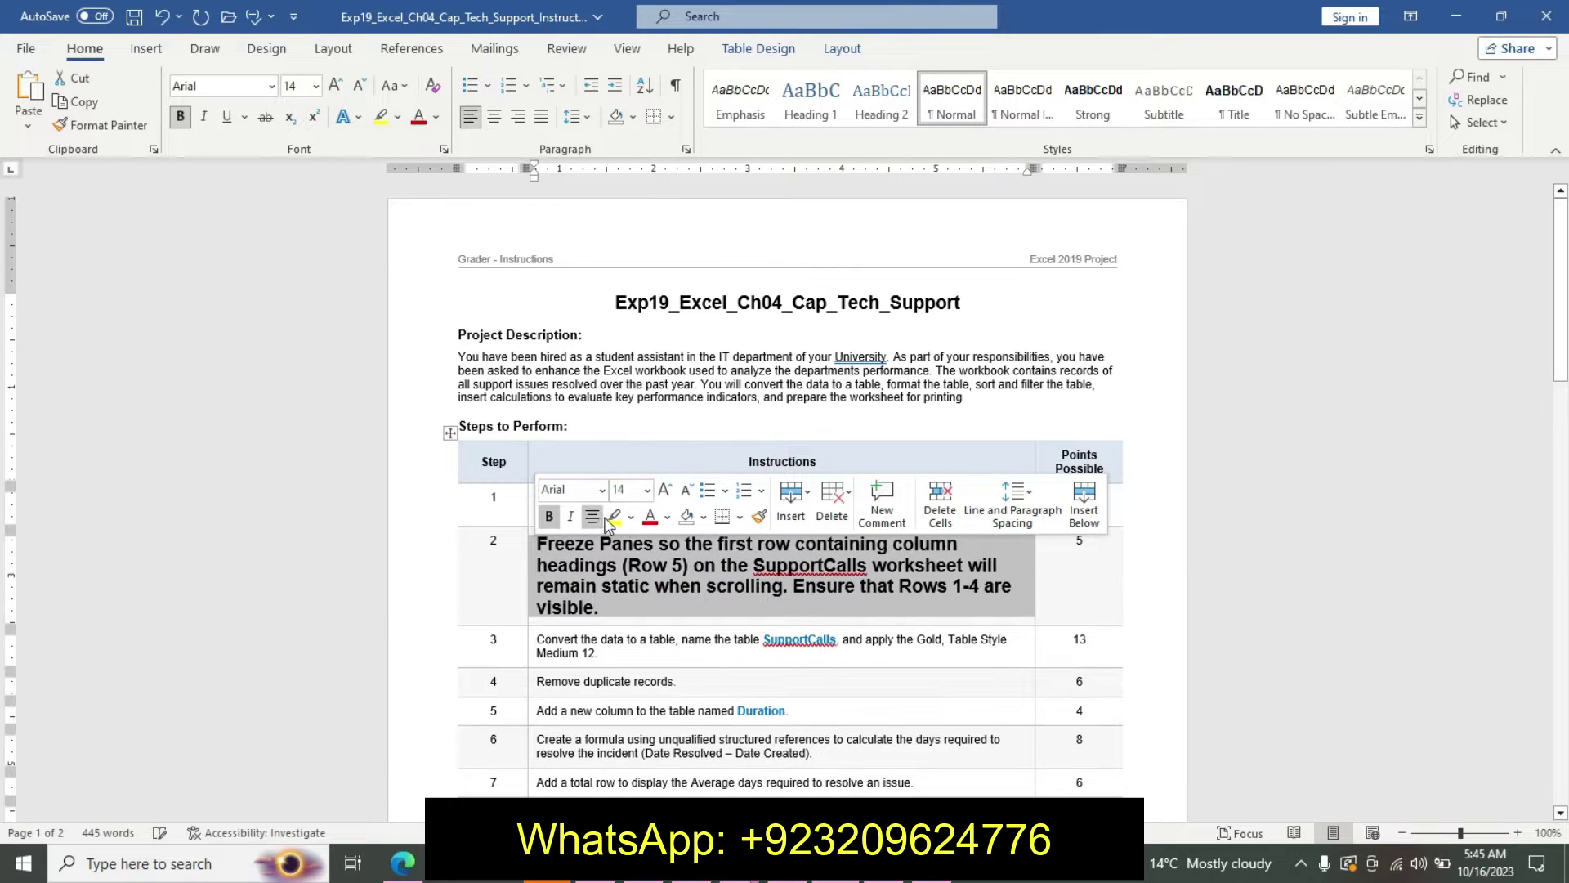
click(631, 518)
click(678, 545)
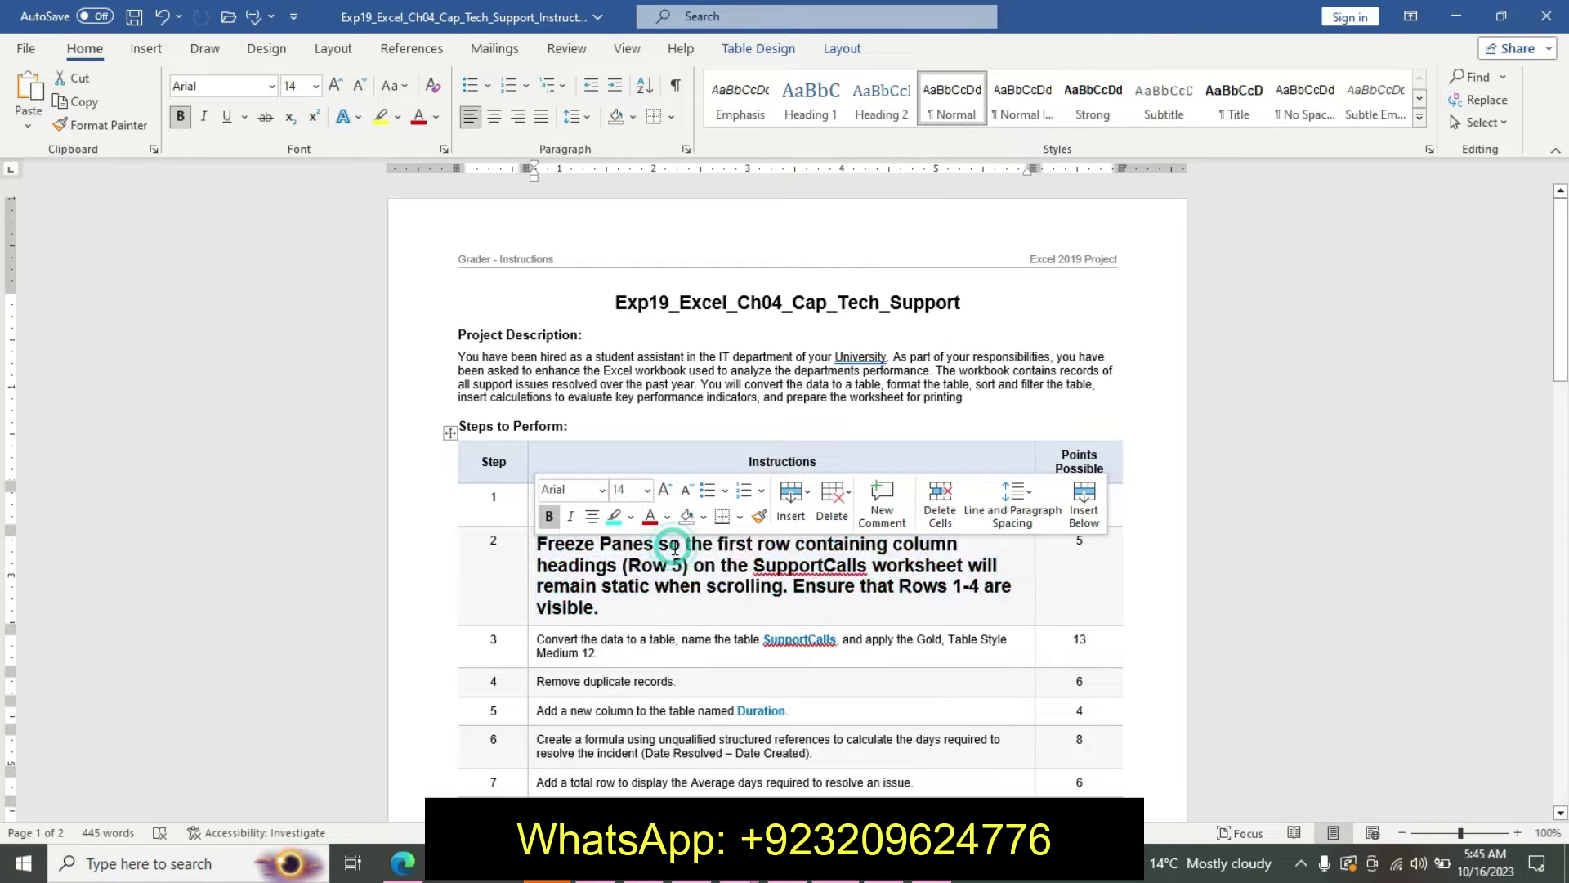
click(623, 564)
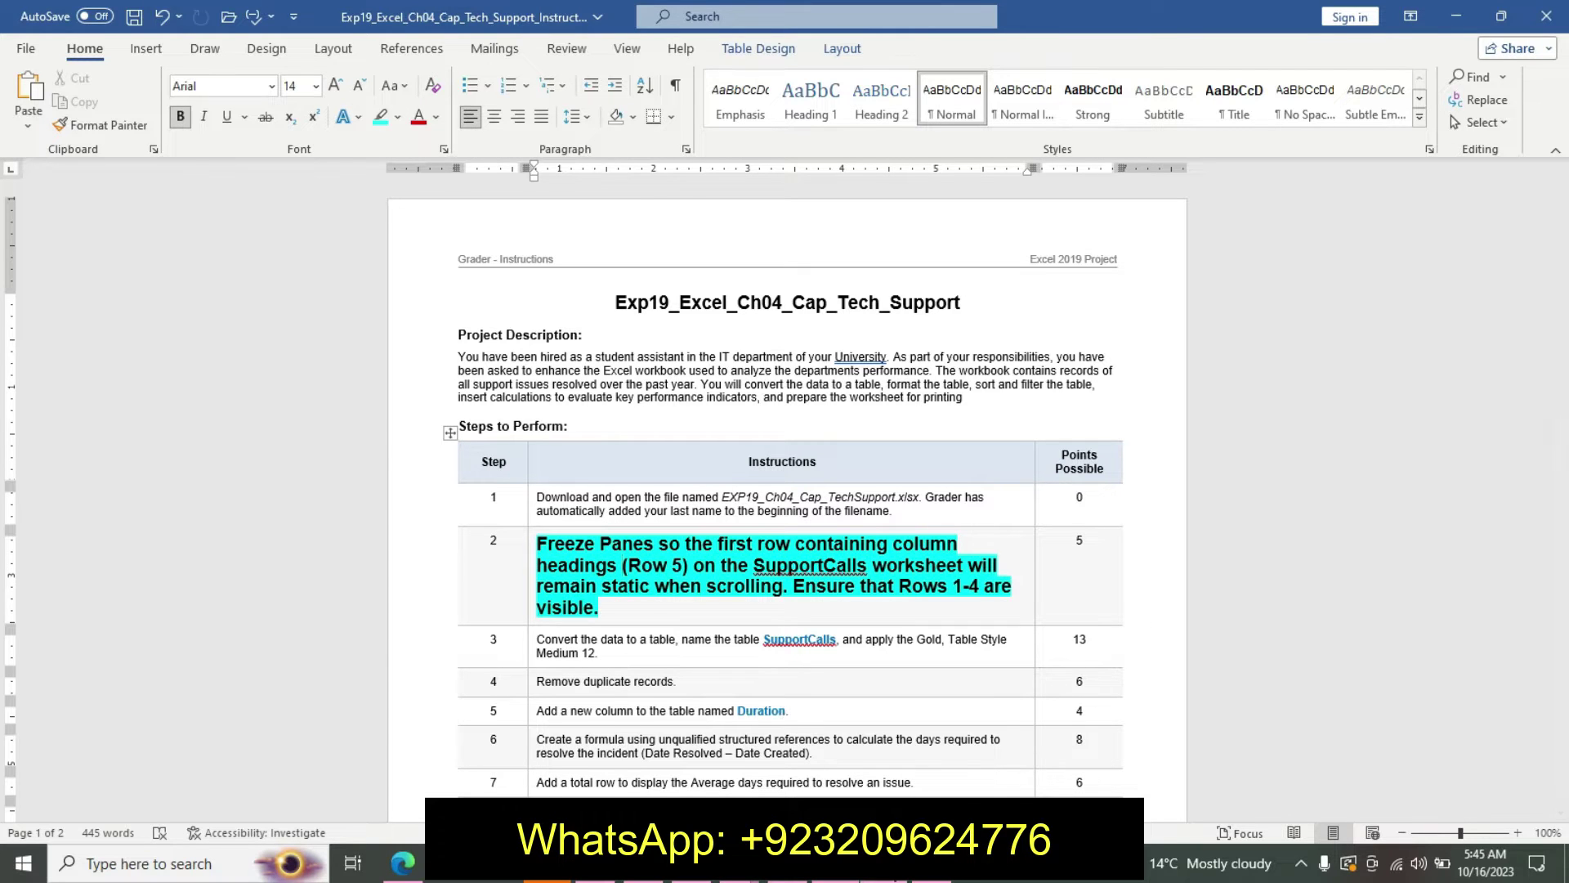
click(885, 744)
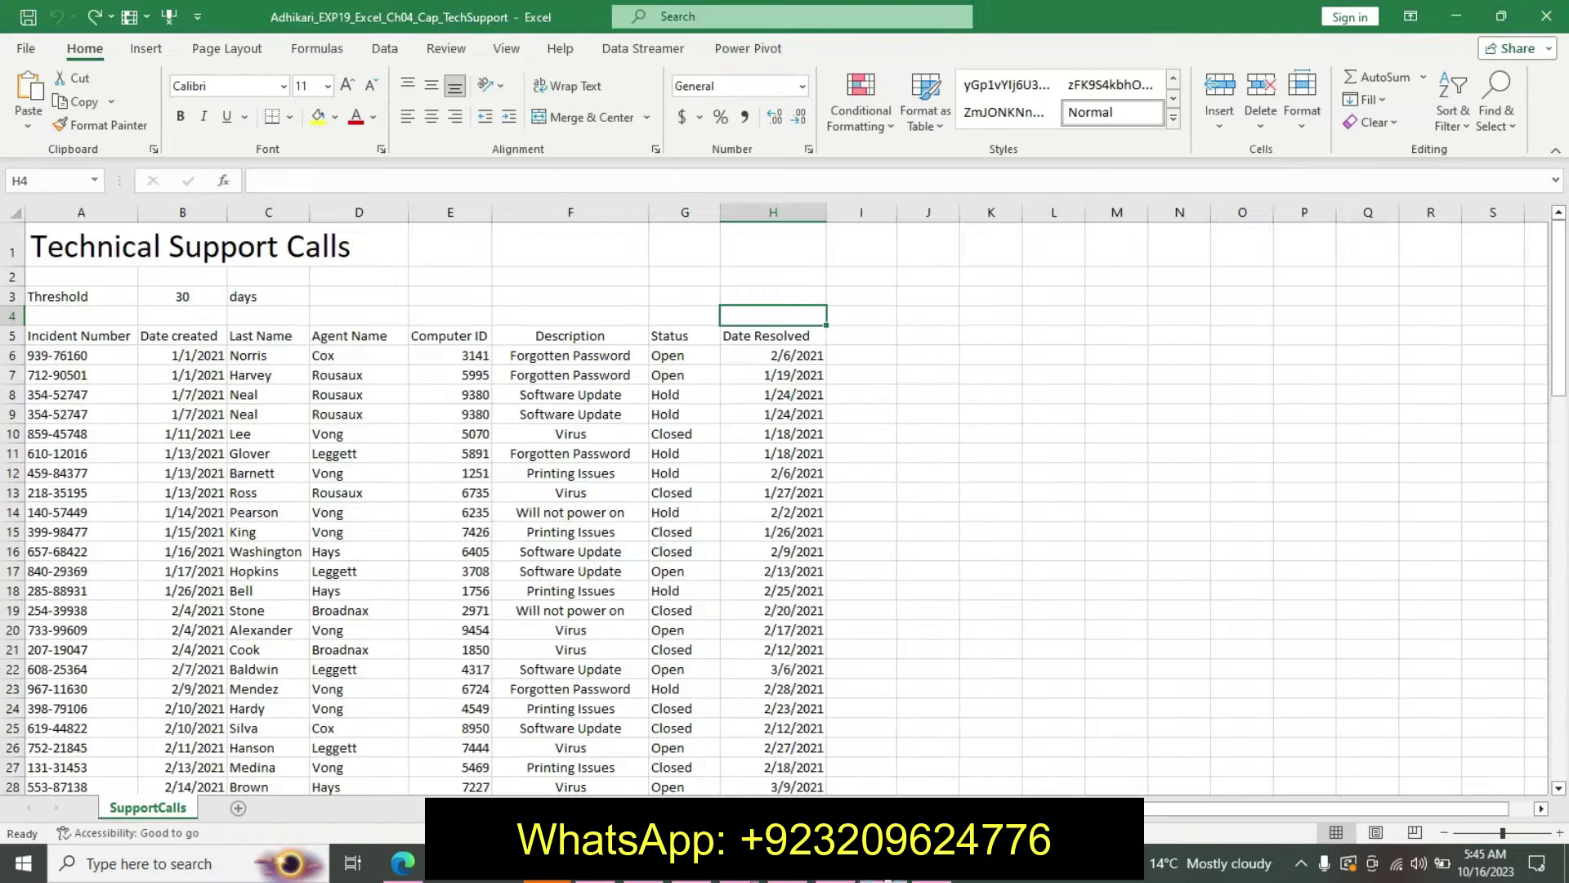
Step: Freeze rows 1–4 by applying Freeze Panes with header row 5 selected
click(12, 335)
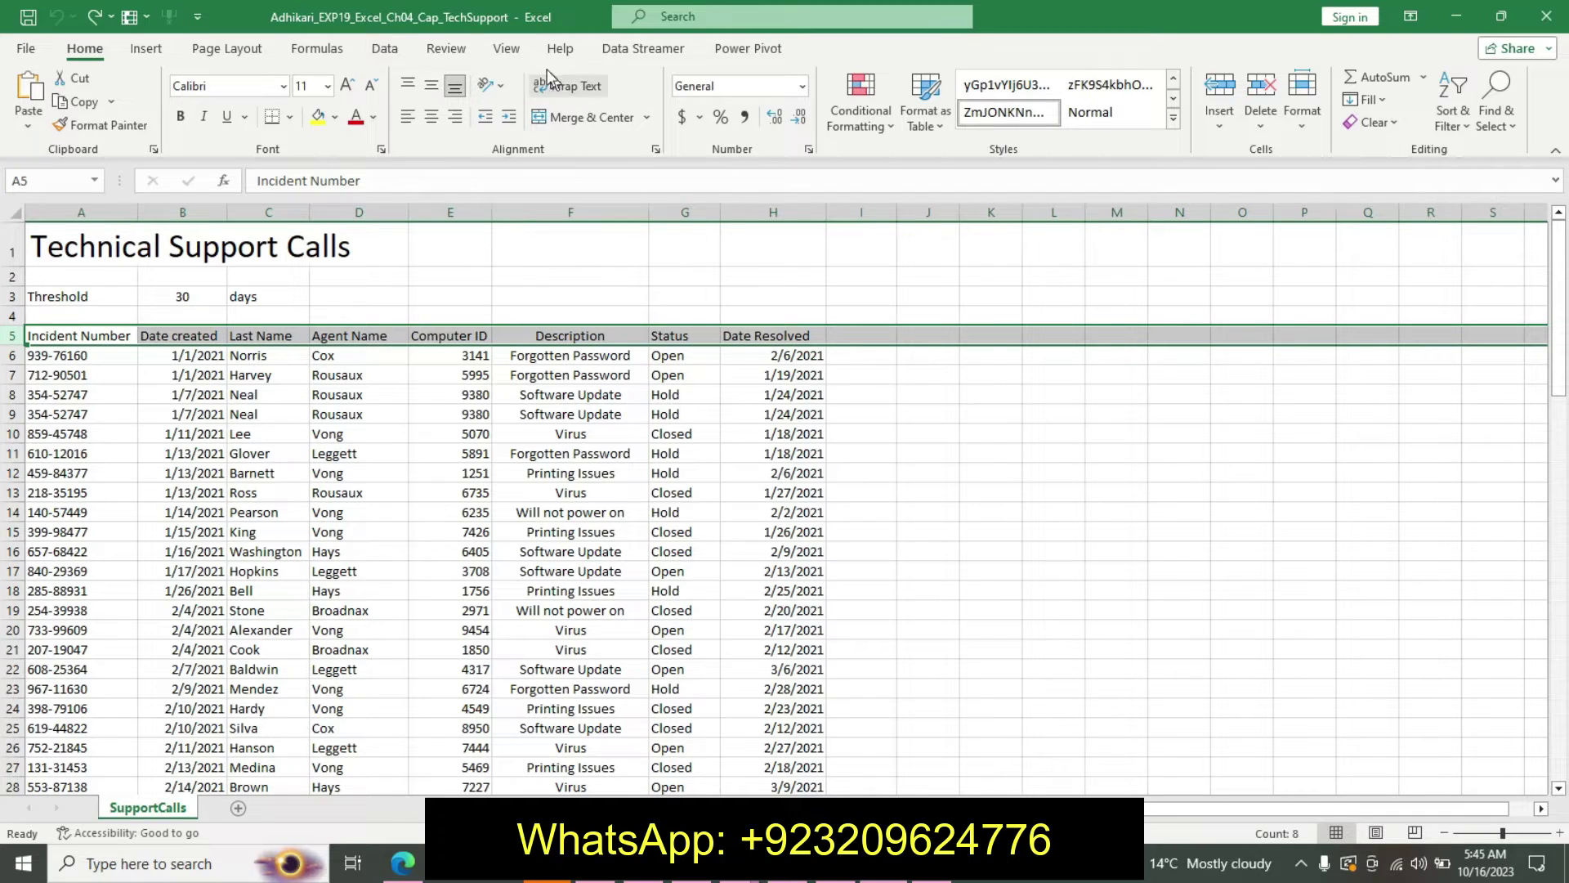
click(507, 48)
click(672, 122)
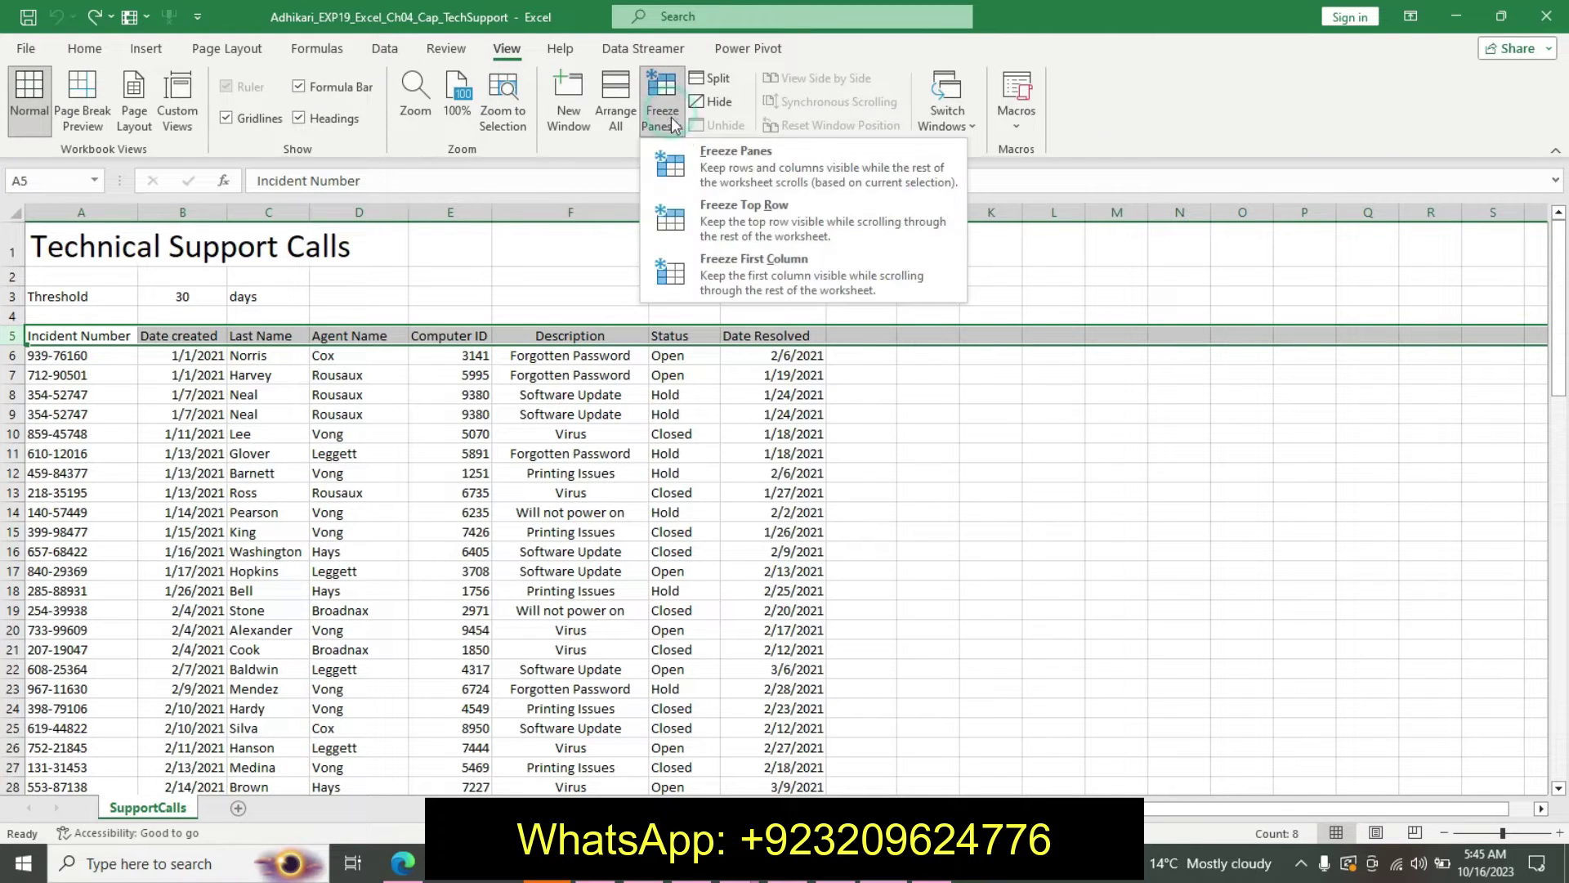
click(701, 161)
click(263, 390)
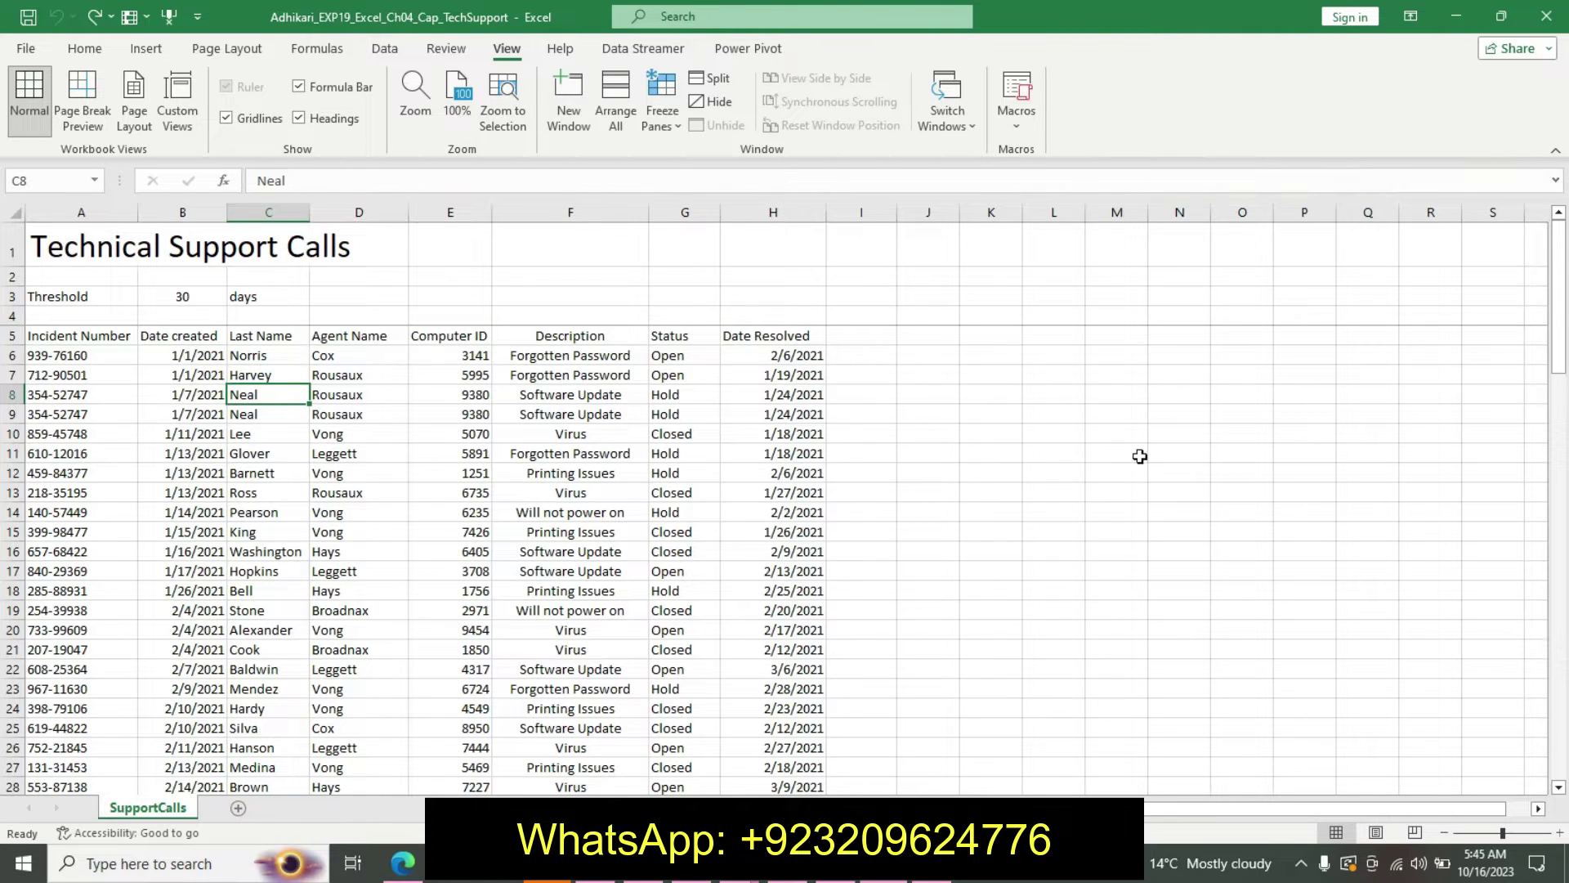
Step: Scroll the sheet and compare with the Word instructions to confirm rows 1–4 stay visible
drag(1558, 270, 1559, 396)
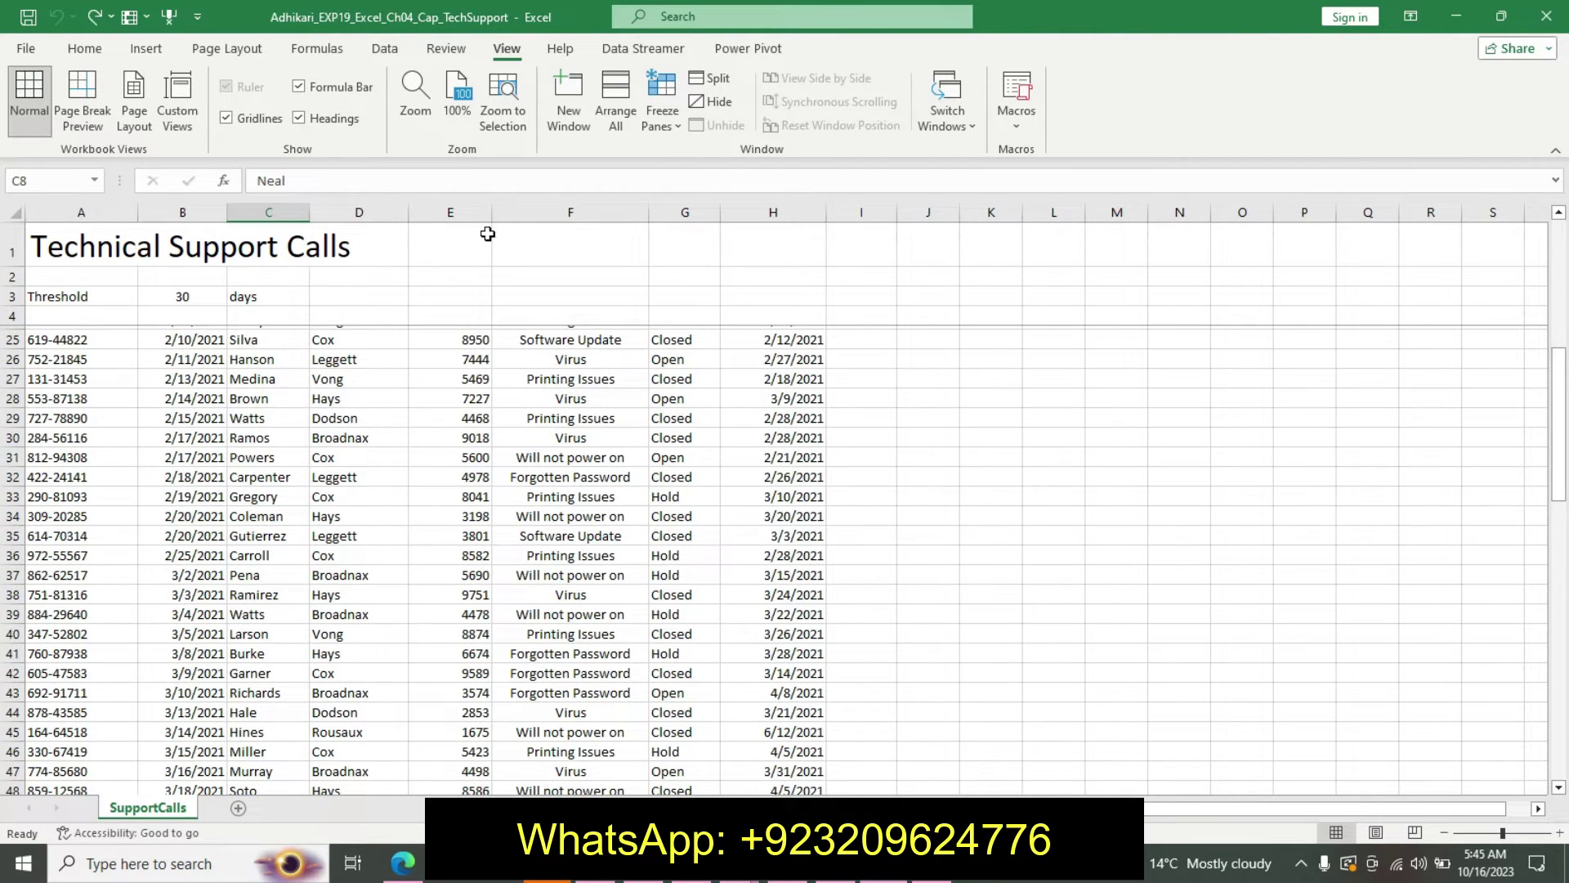
drag(12, 245, 18, 313)
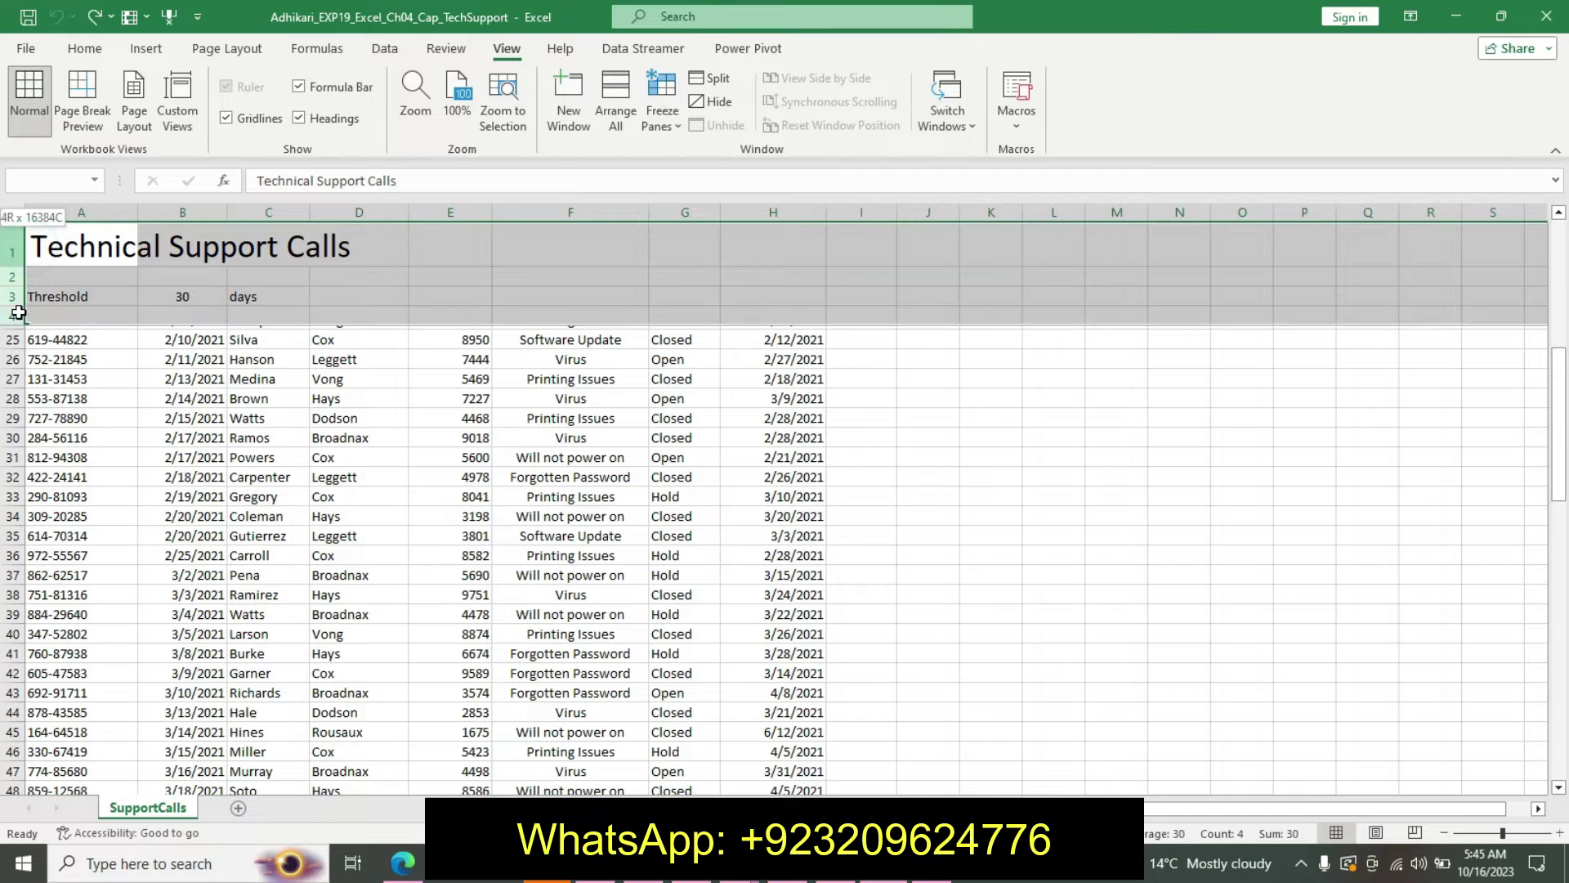
click(842, 879)
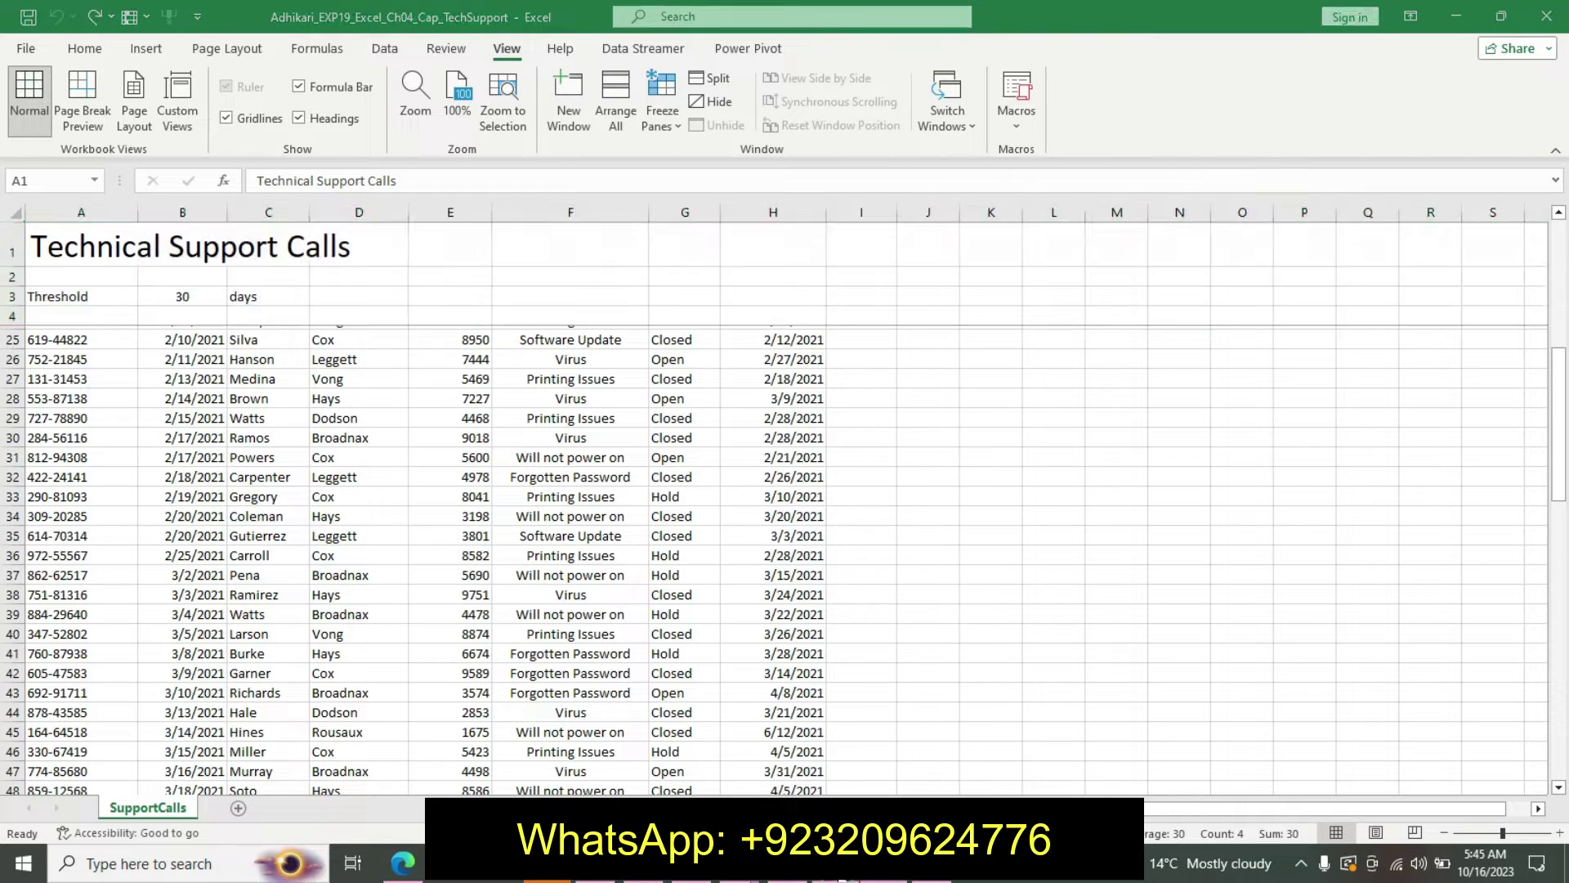
drag(861, 587, 601, 609)
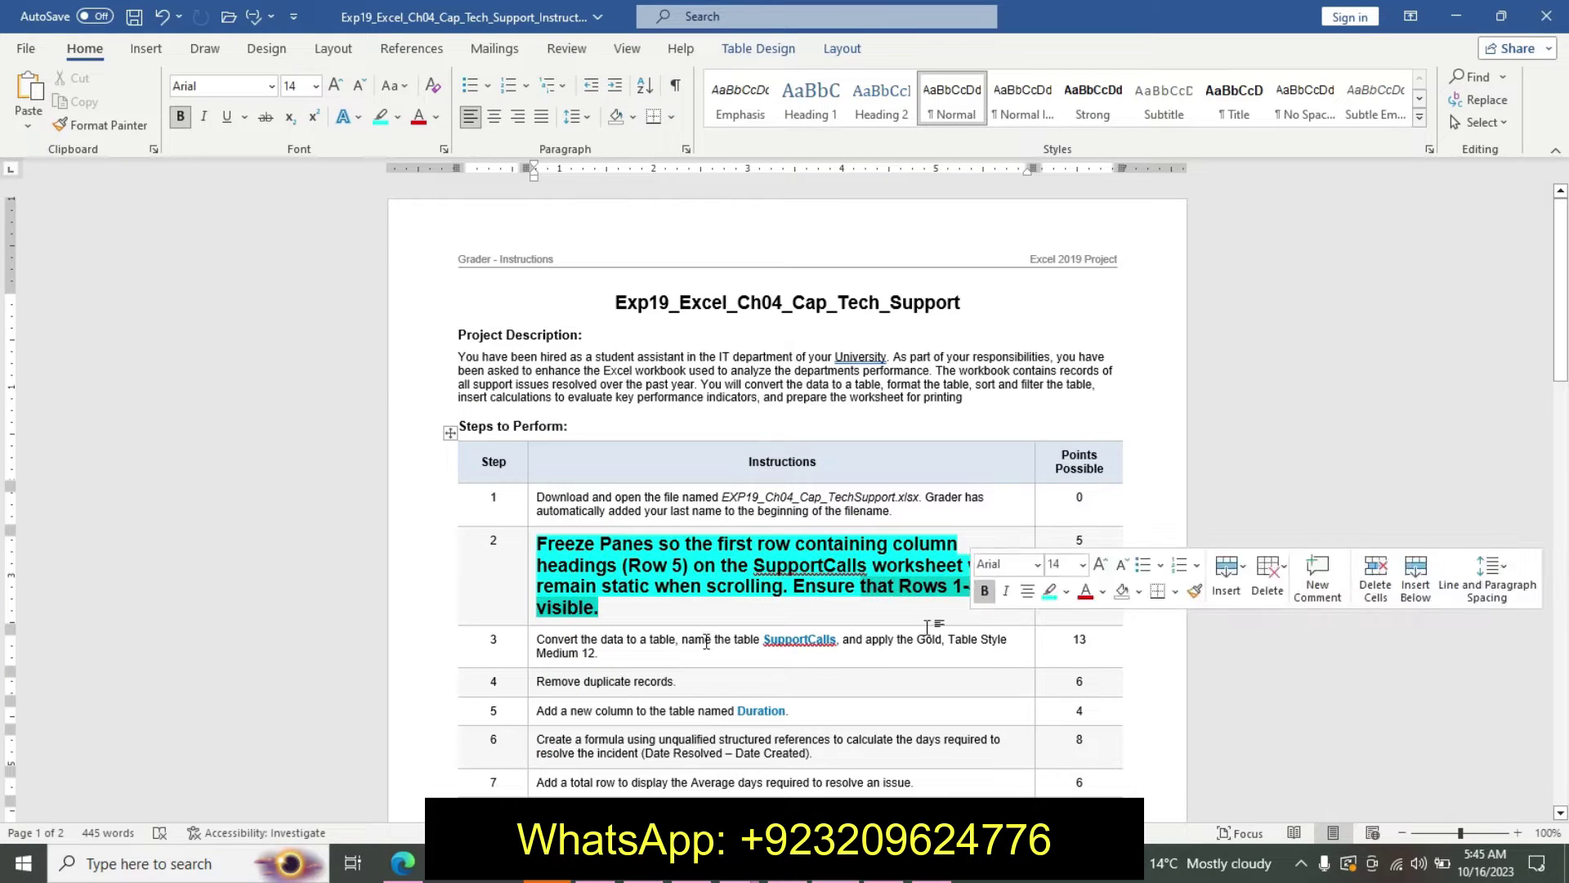
click(891, 879)
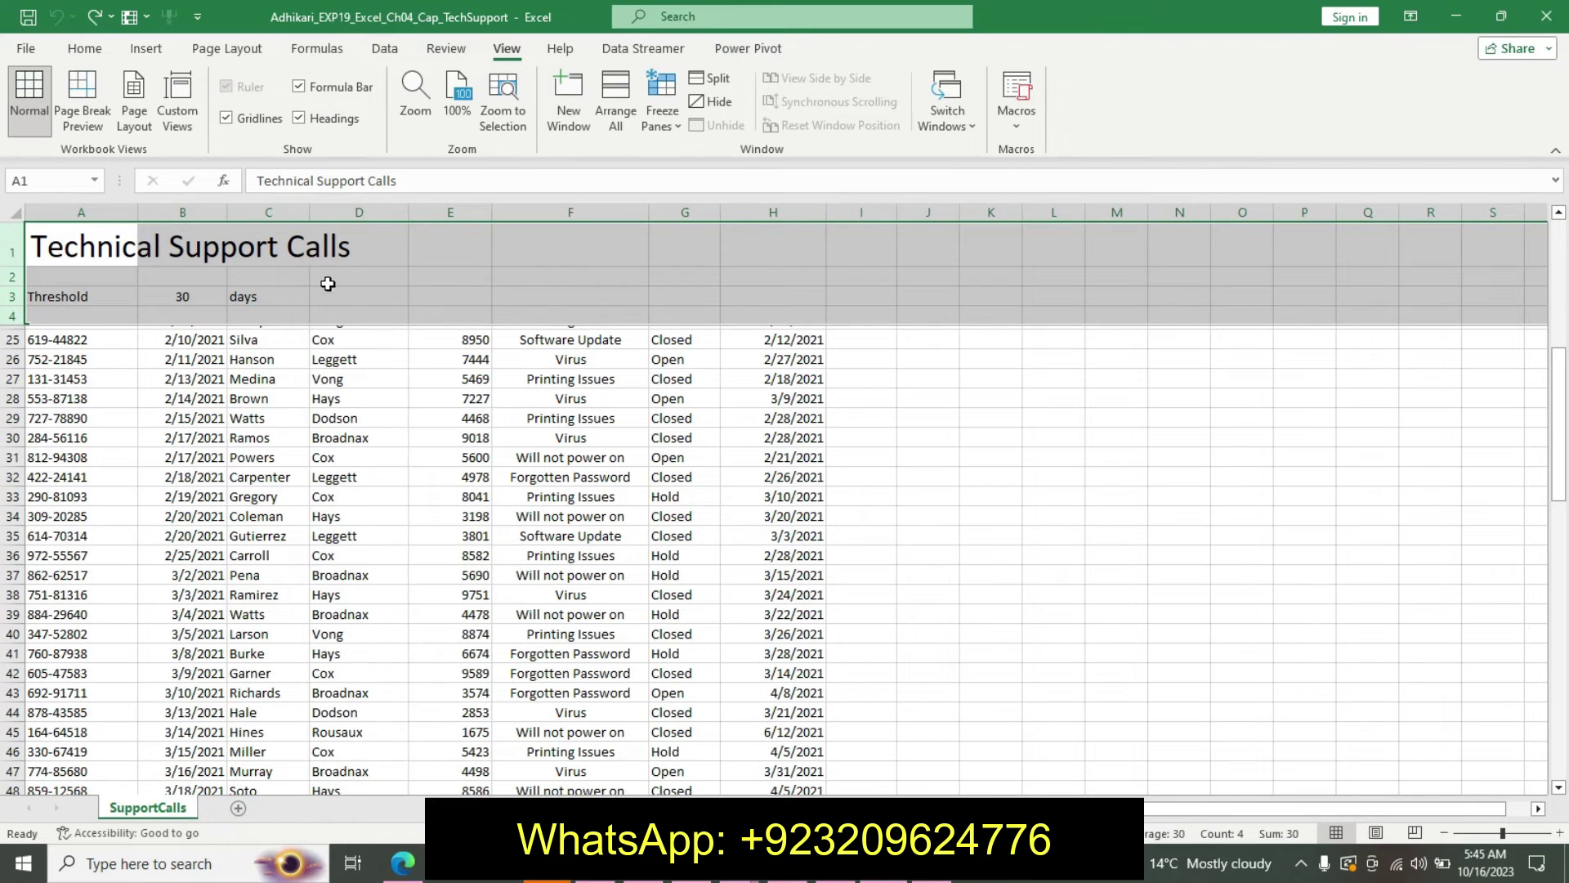
click(1083, 548)
scroll(791, 382, up, 7)
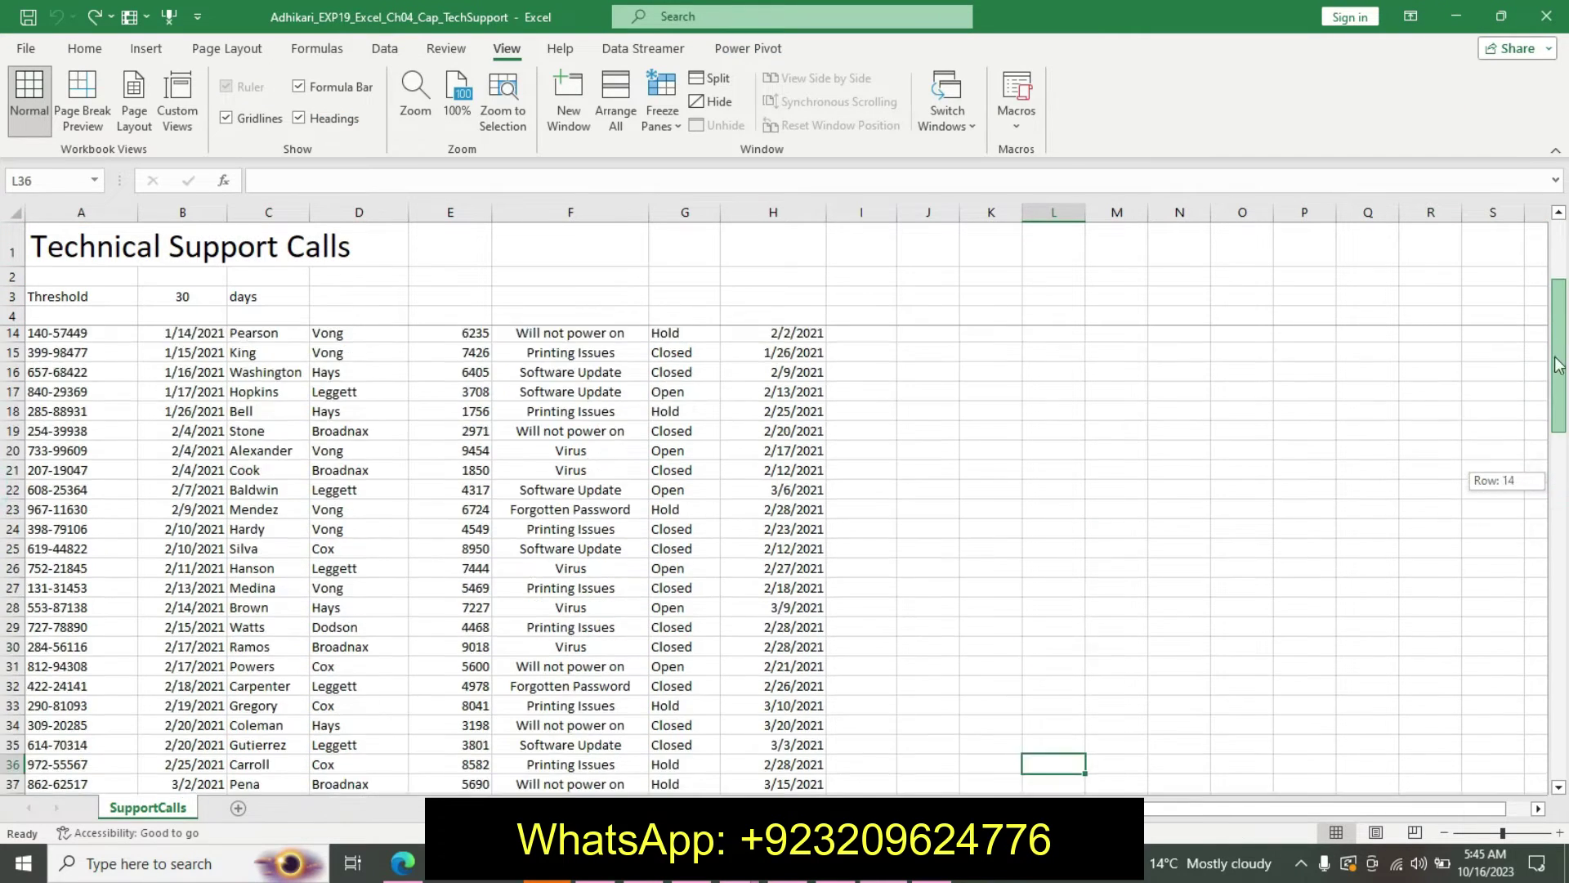
scroll(791, 382, down, 7)
drag(1559, 425, 891, 229)
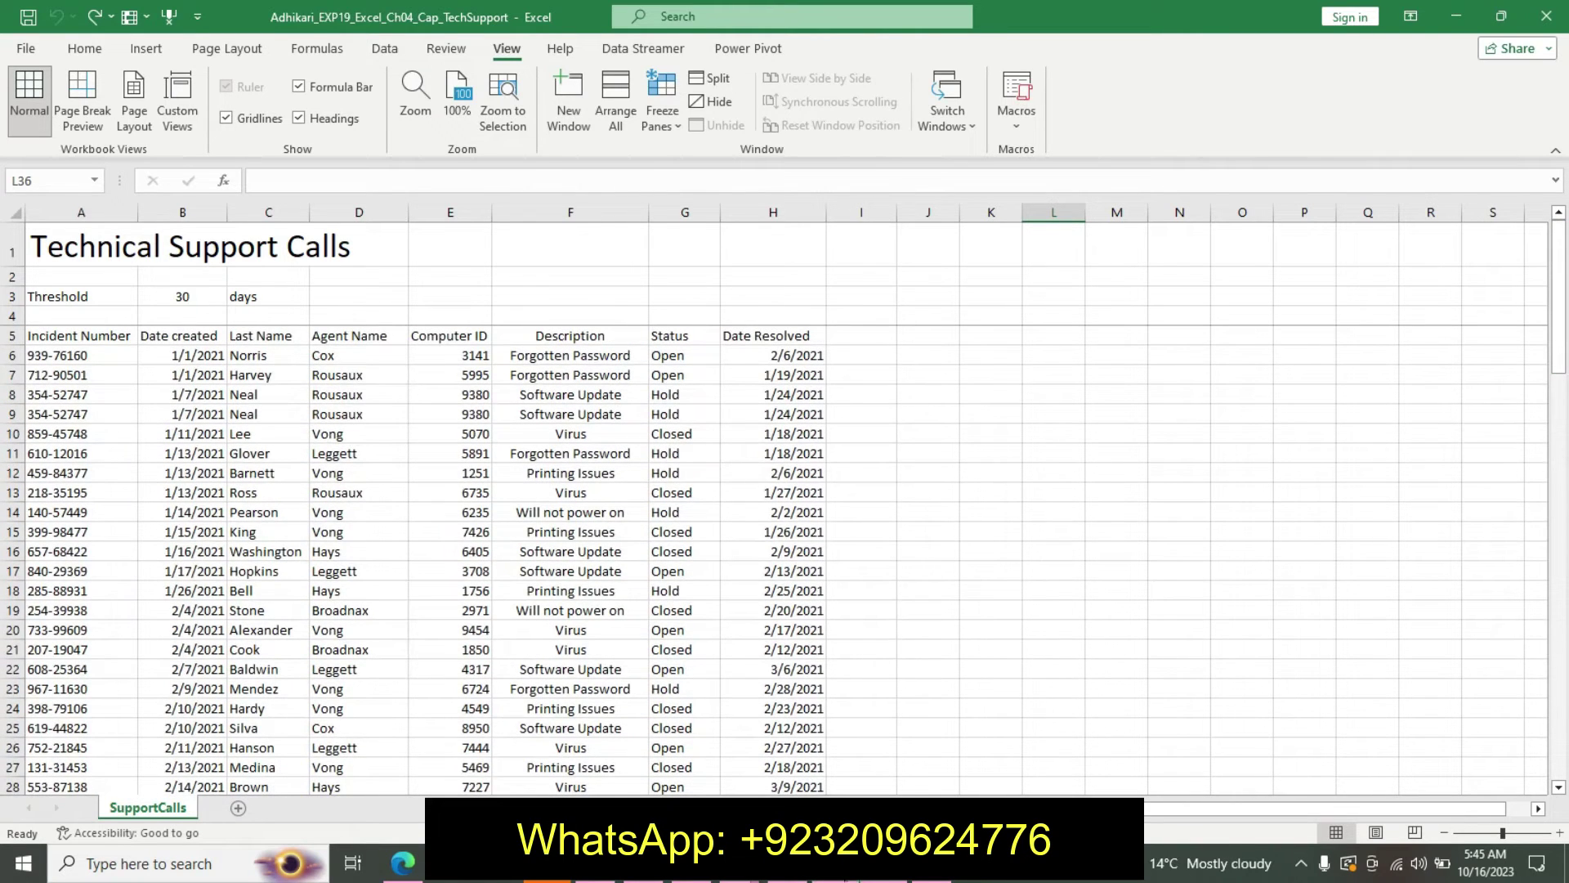
Step: Undo the enlarged, highlighted formatting on step 2 in Word
key(alt+Tab)
key(ctrl+z)
key(ctrl+z)
key(ctrl+z)
key(ctrl+z)
drag(1562, 351, 1565, 412)
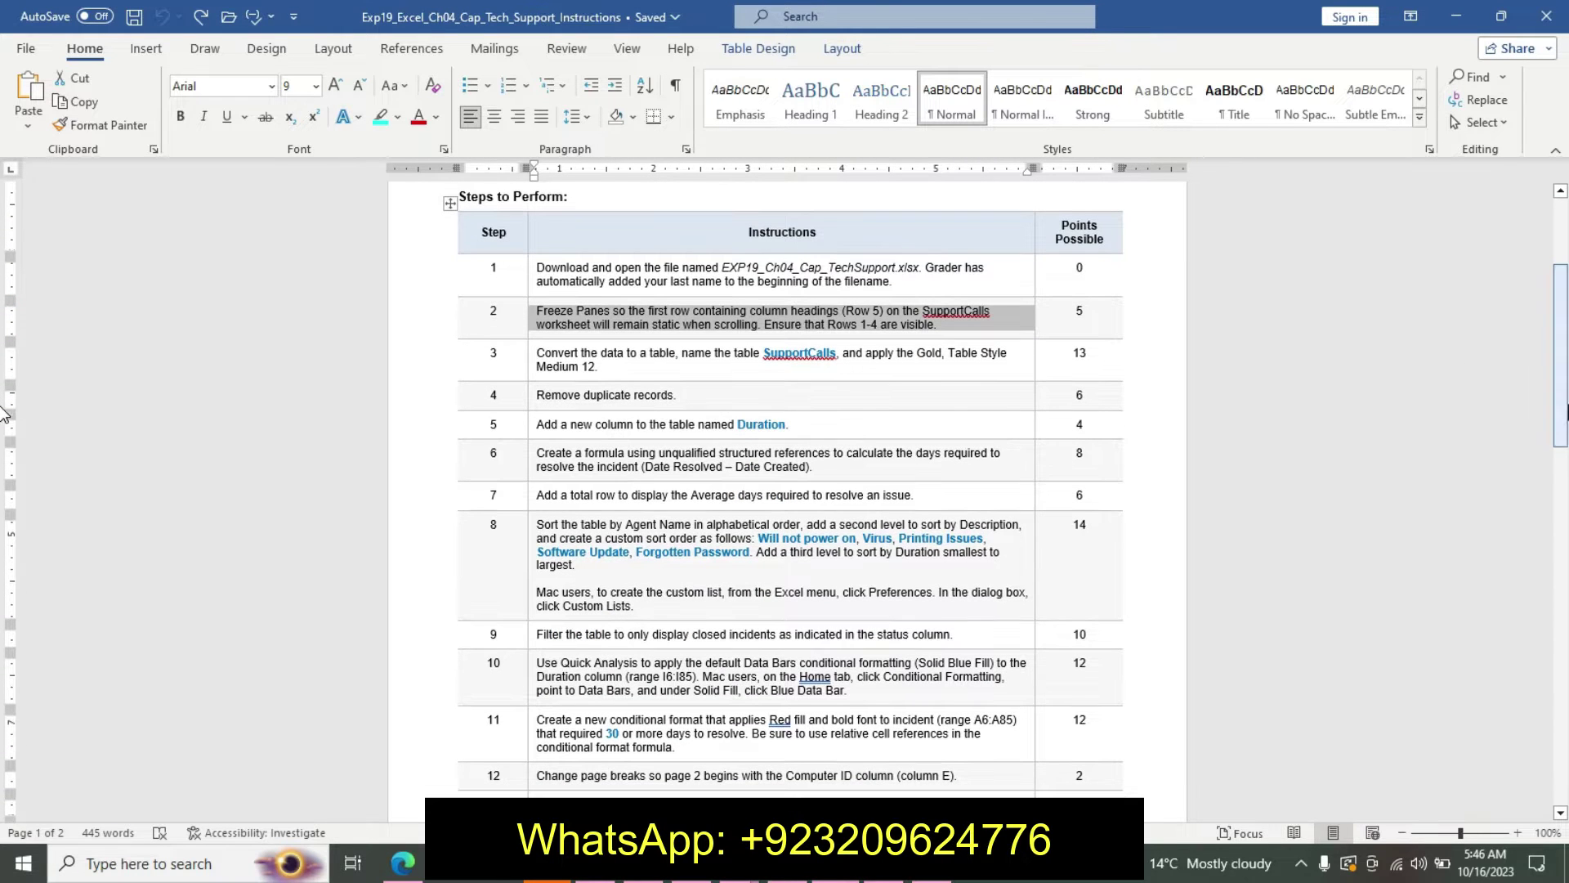
Step: Format step 3's text as 16 pt bold with cyan highlight and mark 'Convert the data to a table'
right_click(530, 362)
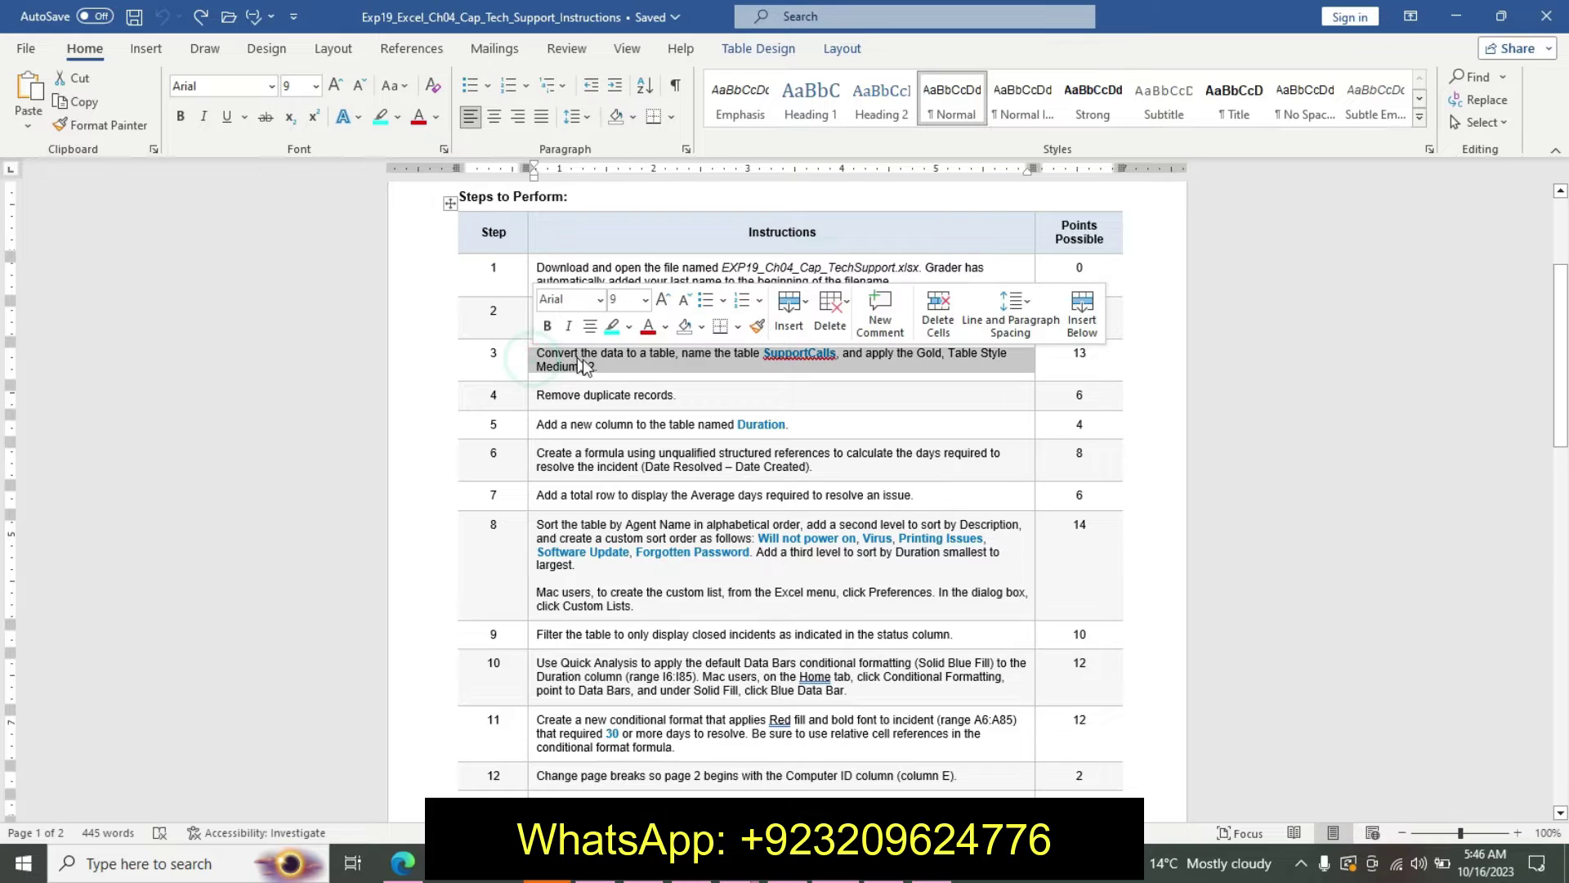
click(645, 300)
click(627, 460)
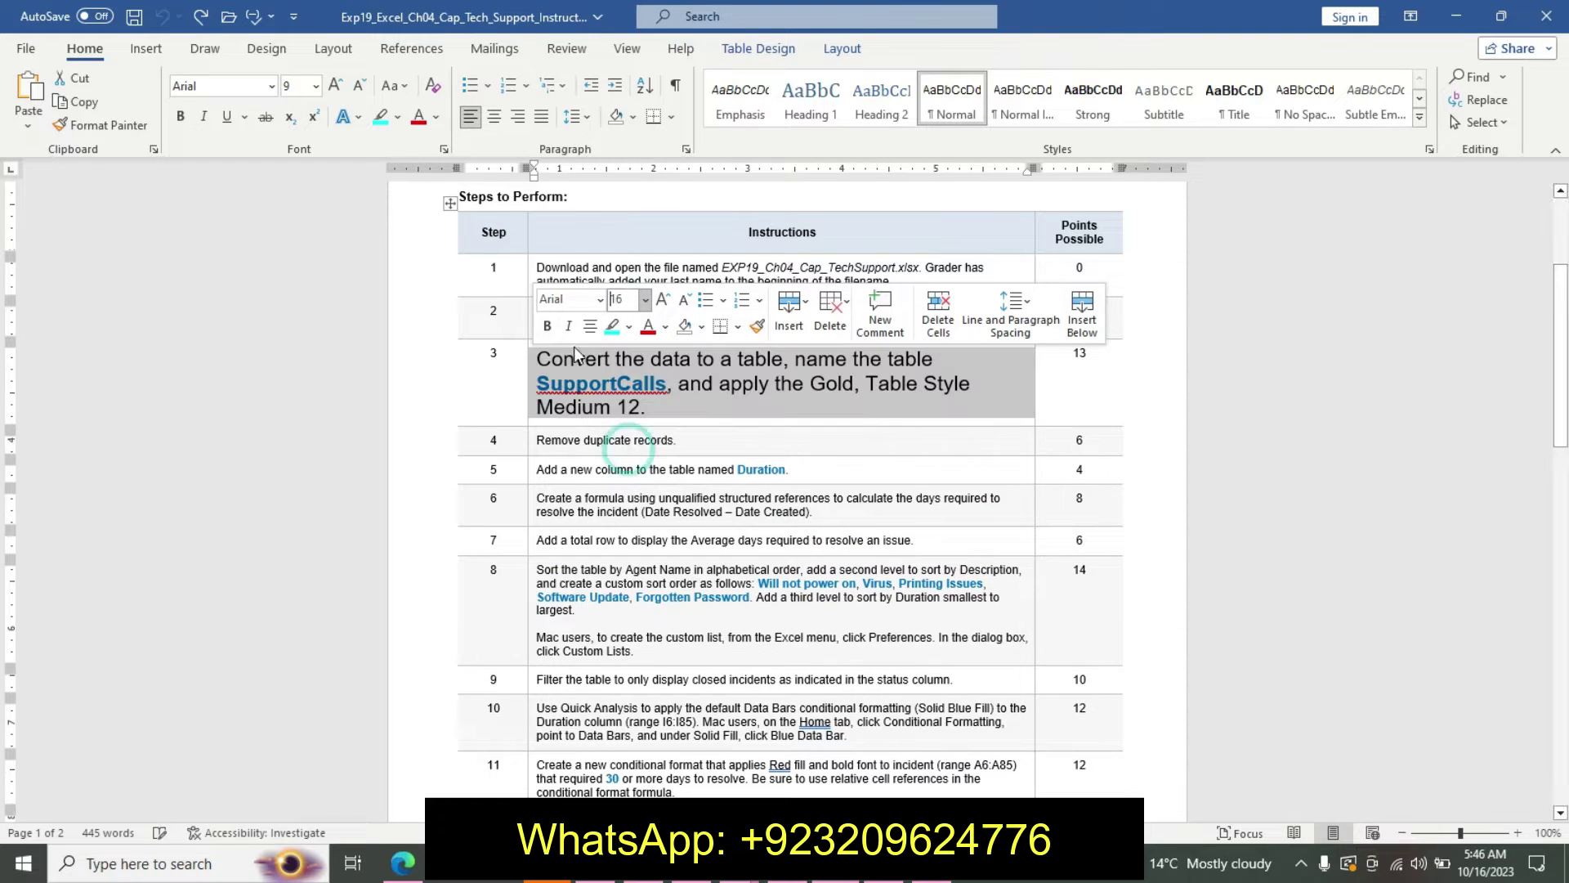
click(546, 326)
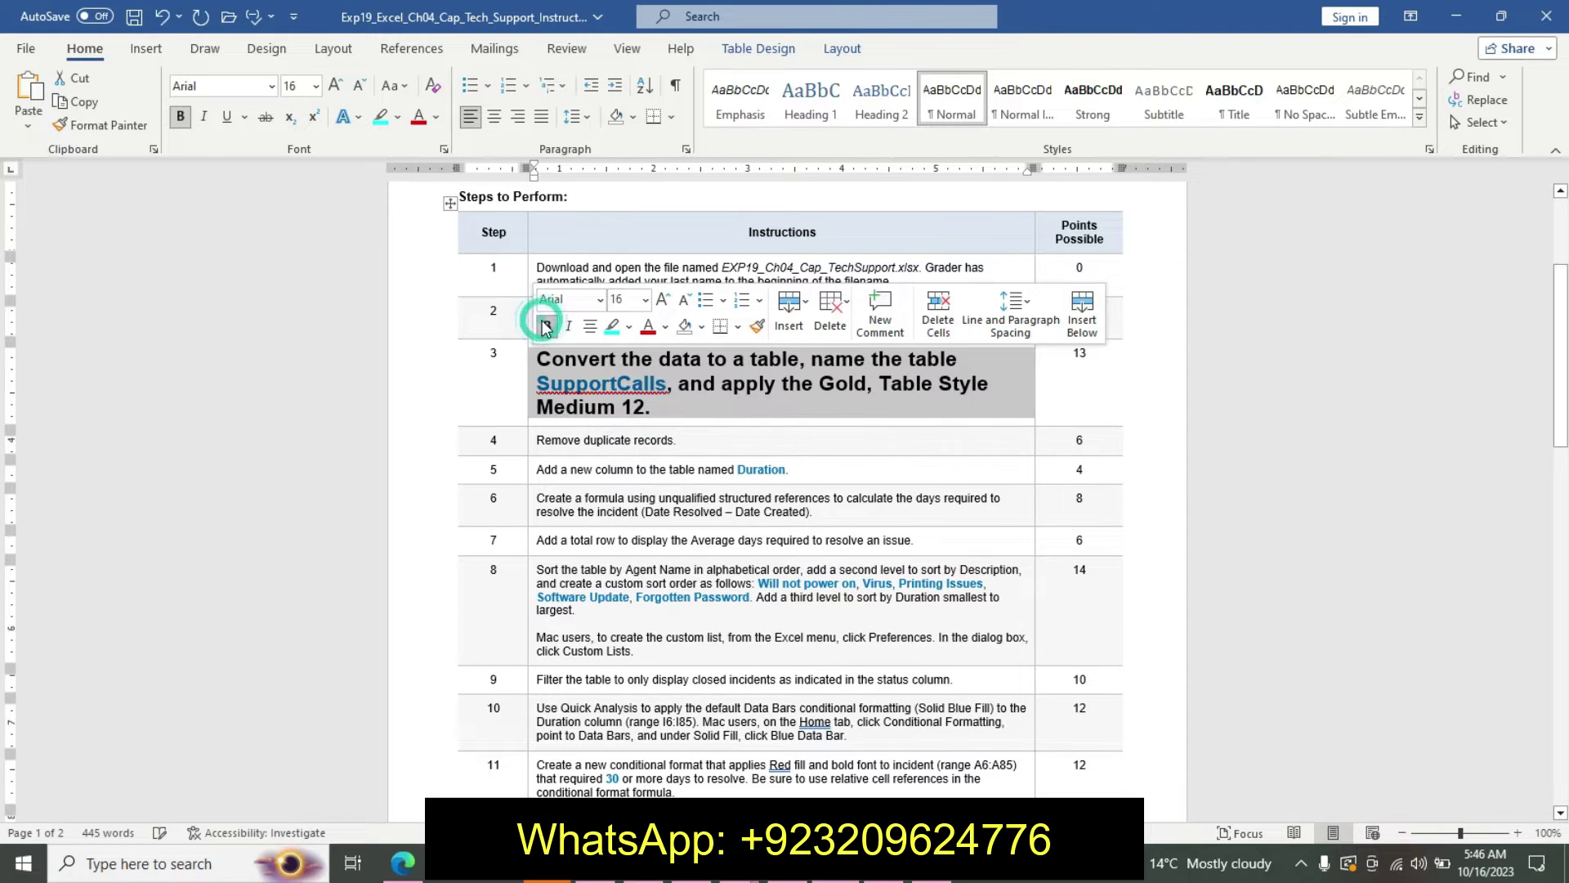
click(611, 326)
click(652, 409)
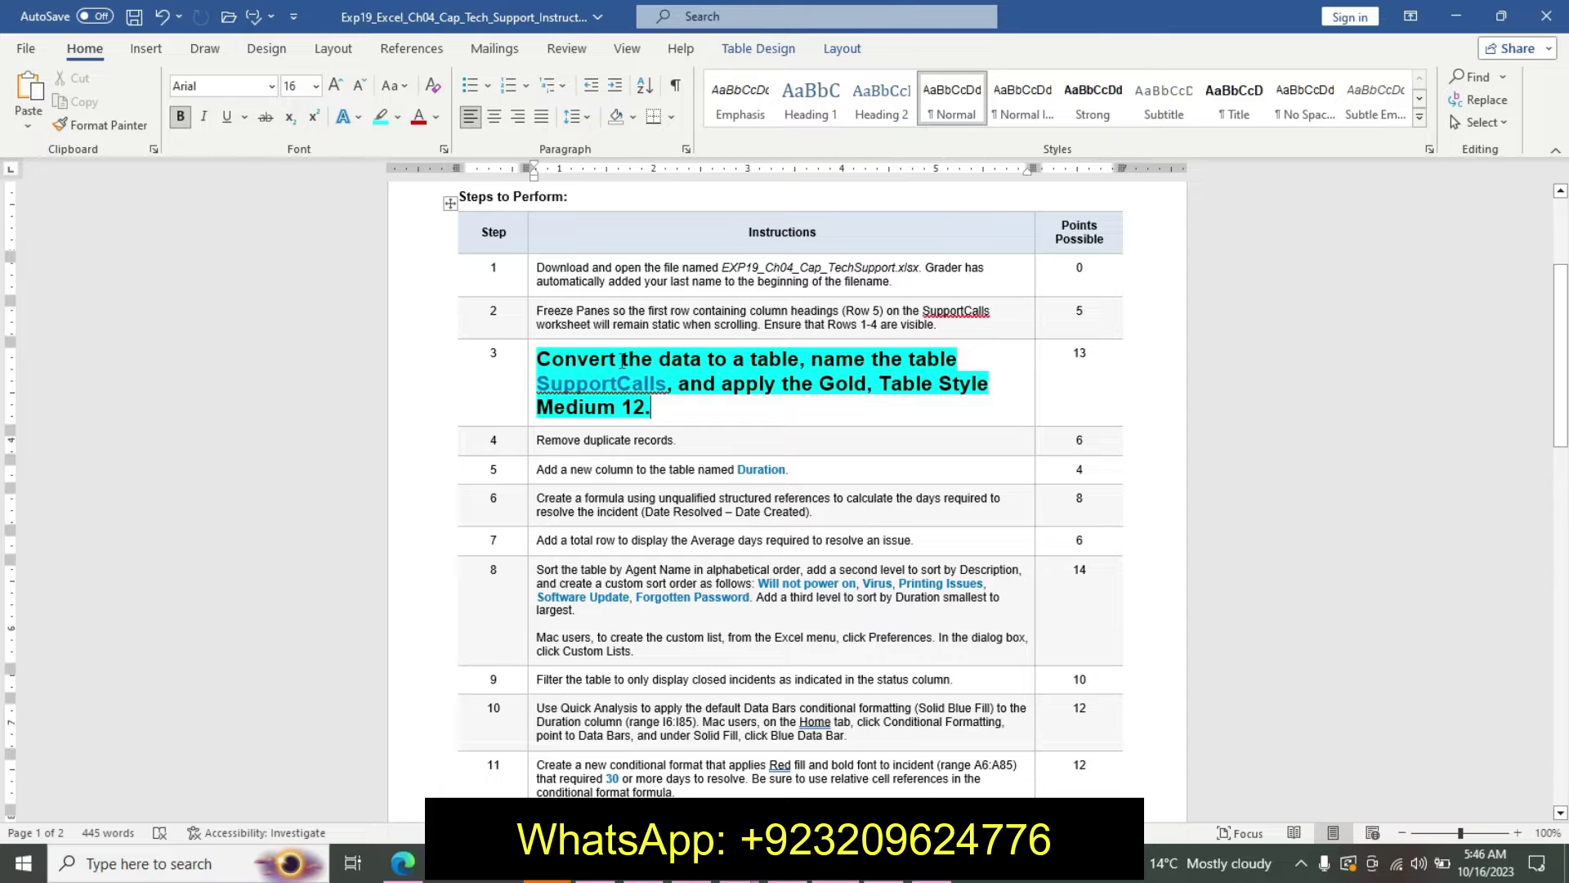
drag(539, 363, 799, 364)
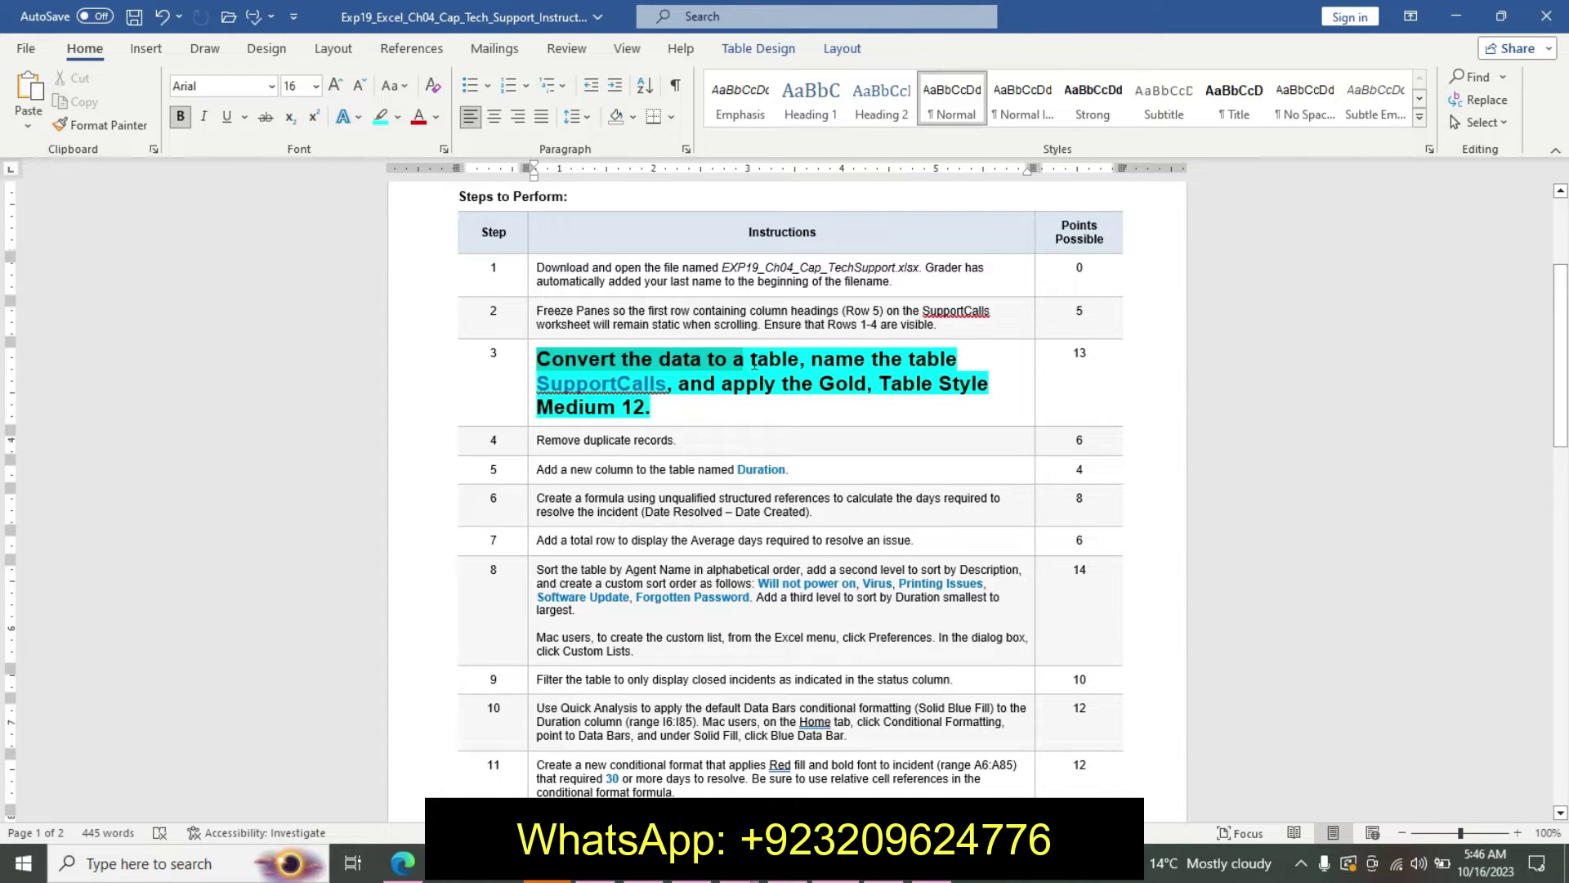
Step: Convert the support data range A5:H91 into a table with headers
key(alt+Tab)
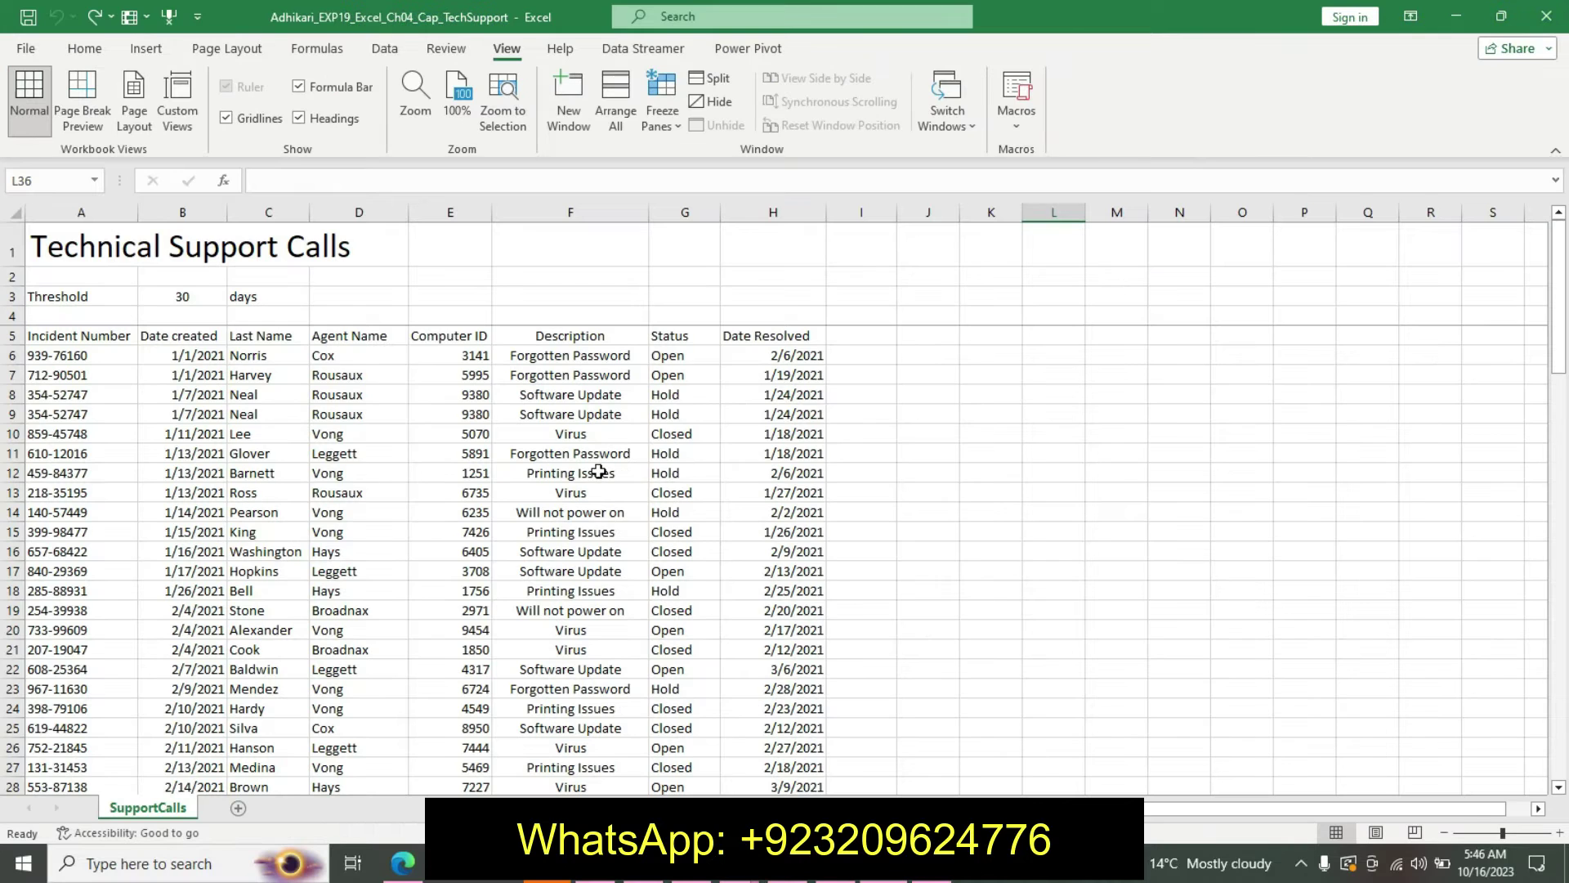
click(599, 471)
click(86, 49)
click(146, 49)
click(170, 94)
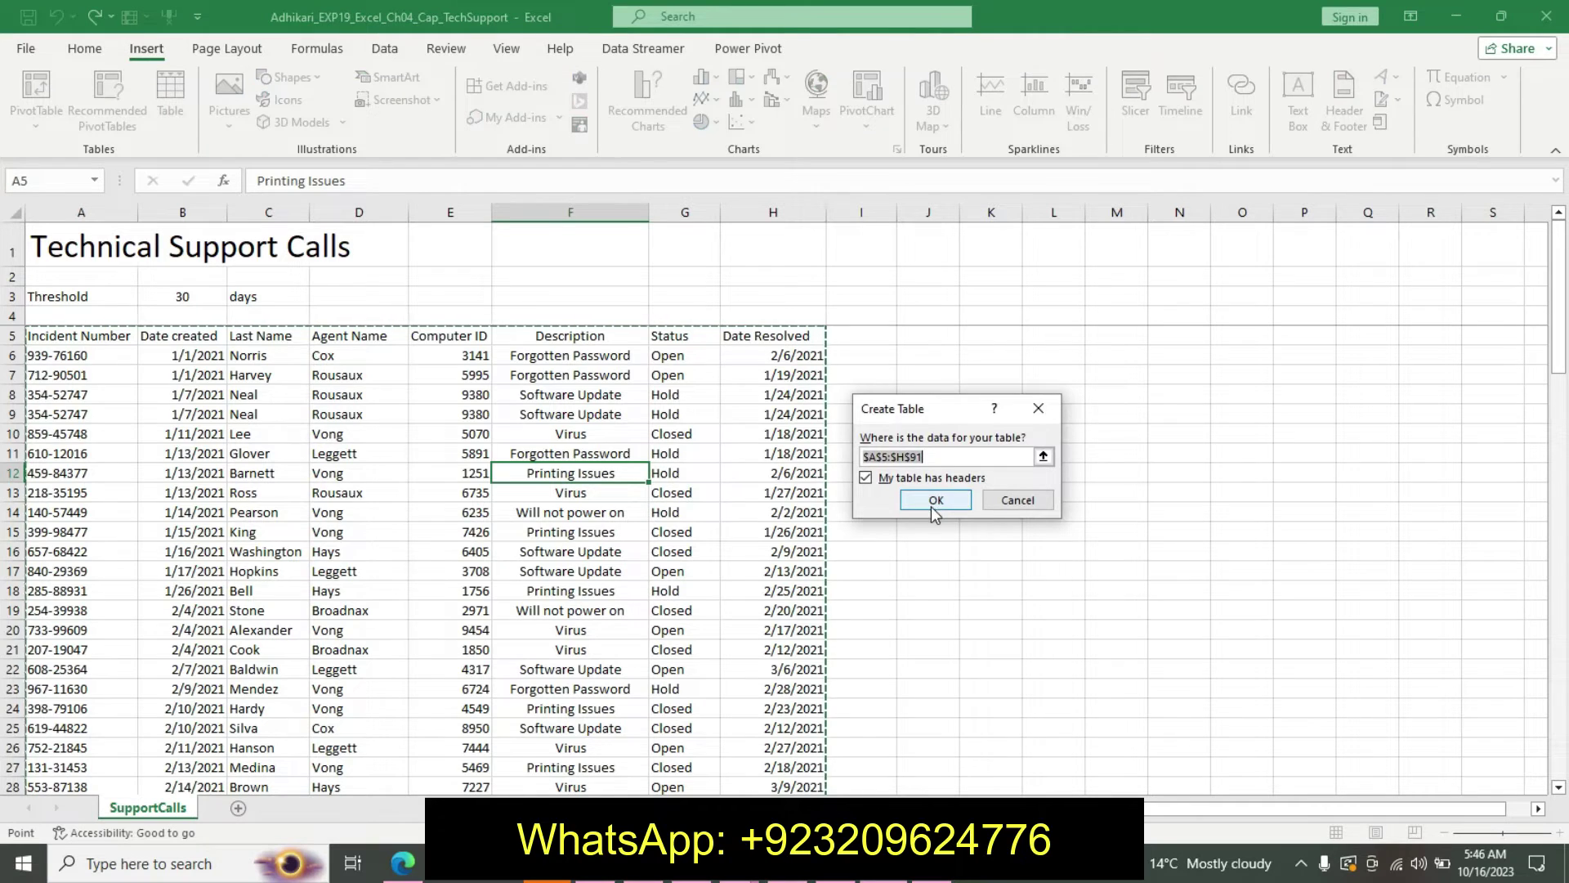
click(928, 501)
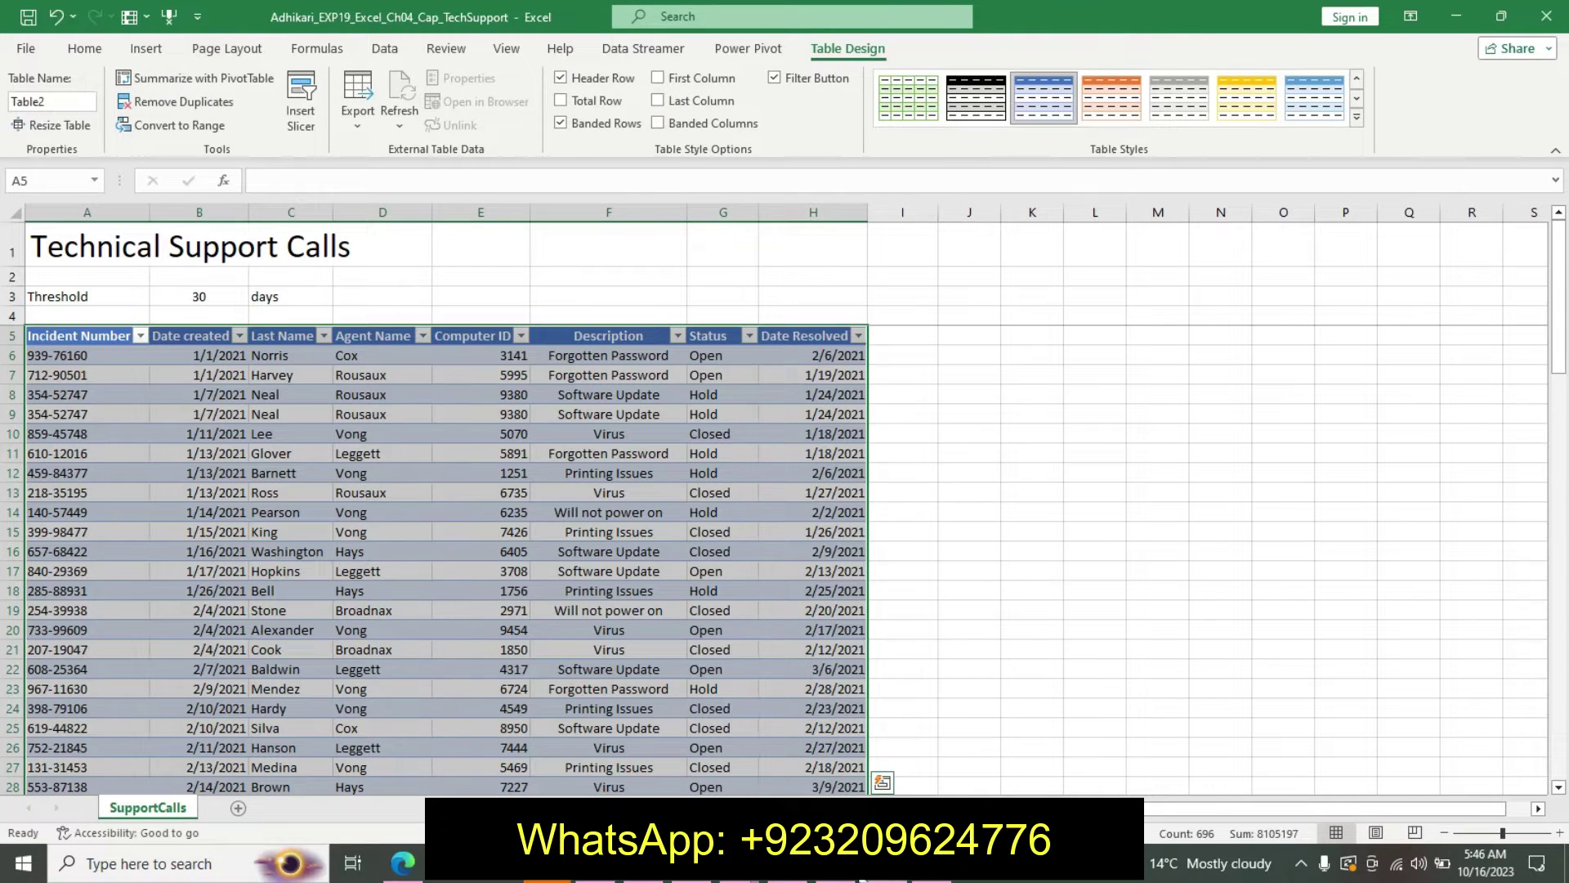
Step: Rename the table from Table2 to SupportCalls, as given in step 3
click(863, 877)
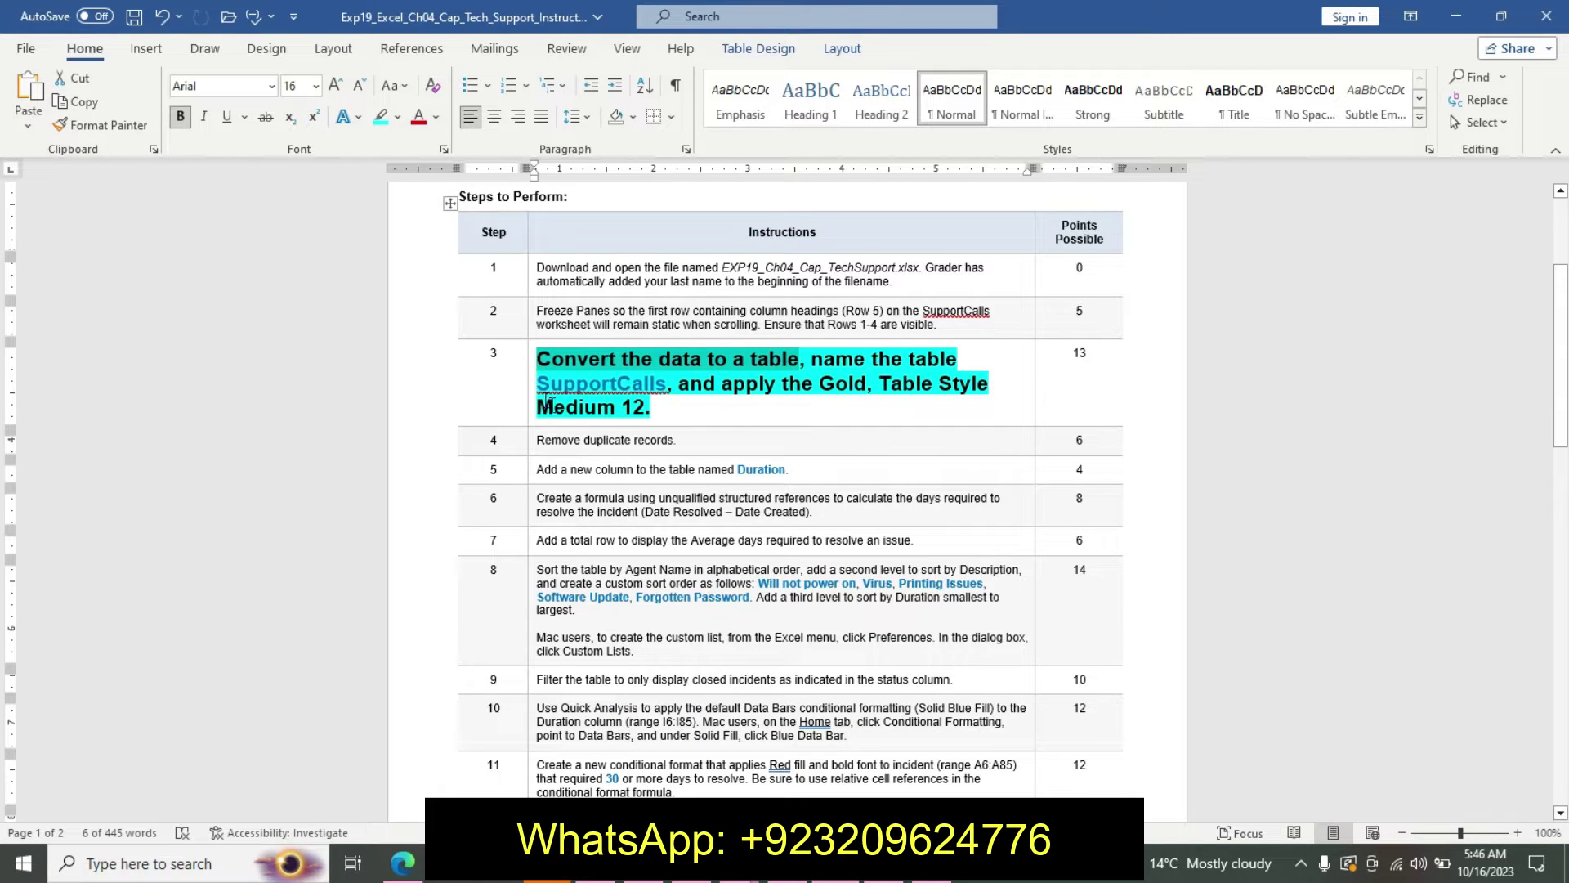
drag(540, 377, 667, 377)
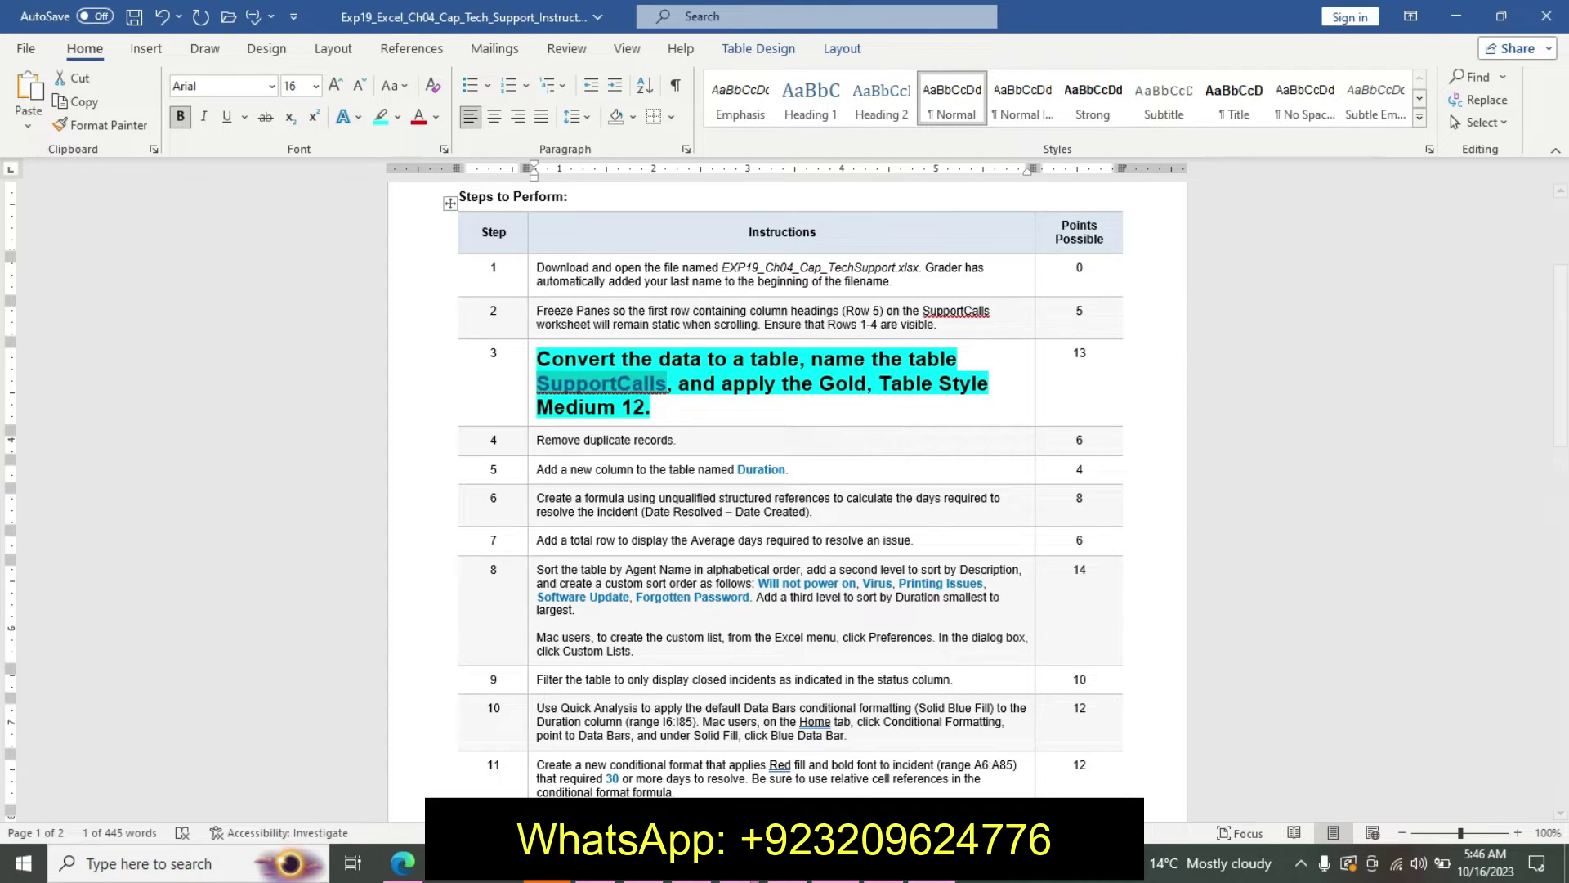
key(alt+Tab)
click(74, 90)
key(BackSpace)
text(SupportCalls)
key(Return)
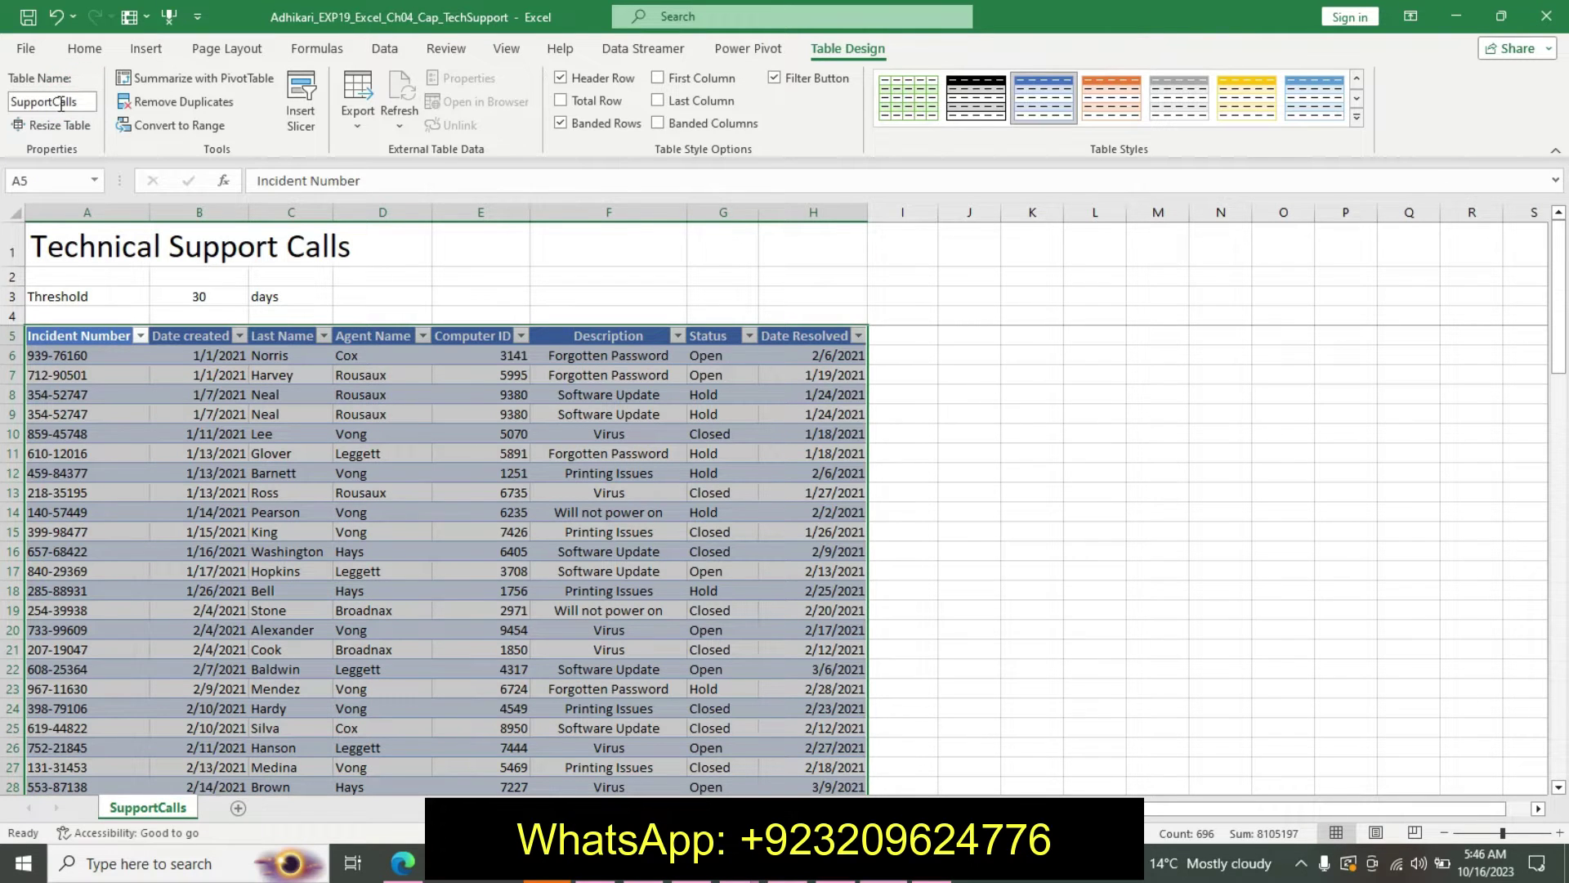
Step: Apply the gold Table Style Medium 12 to the SupportCalls table
click(1358, 120)
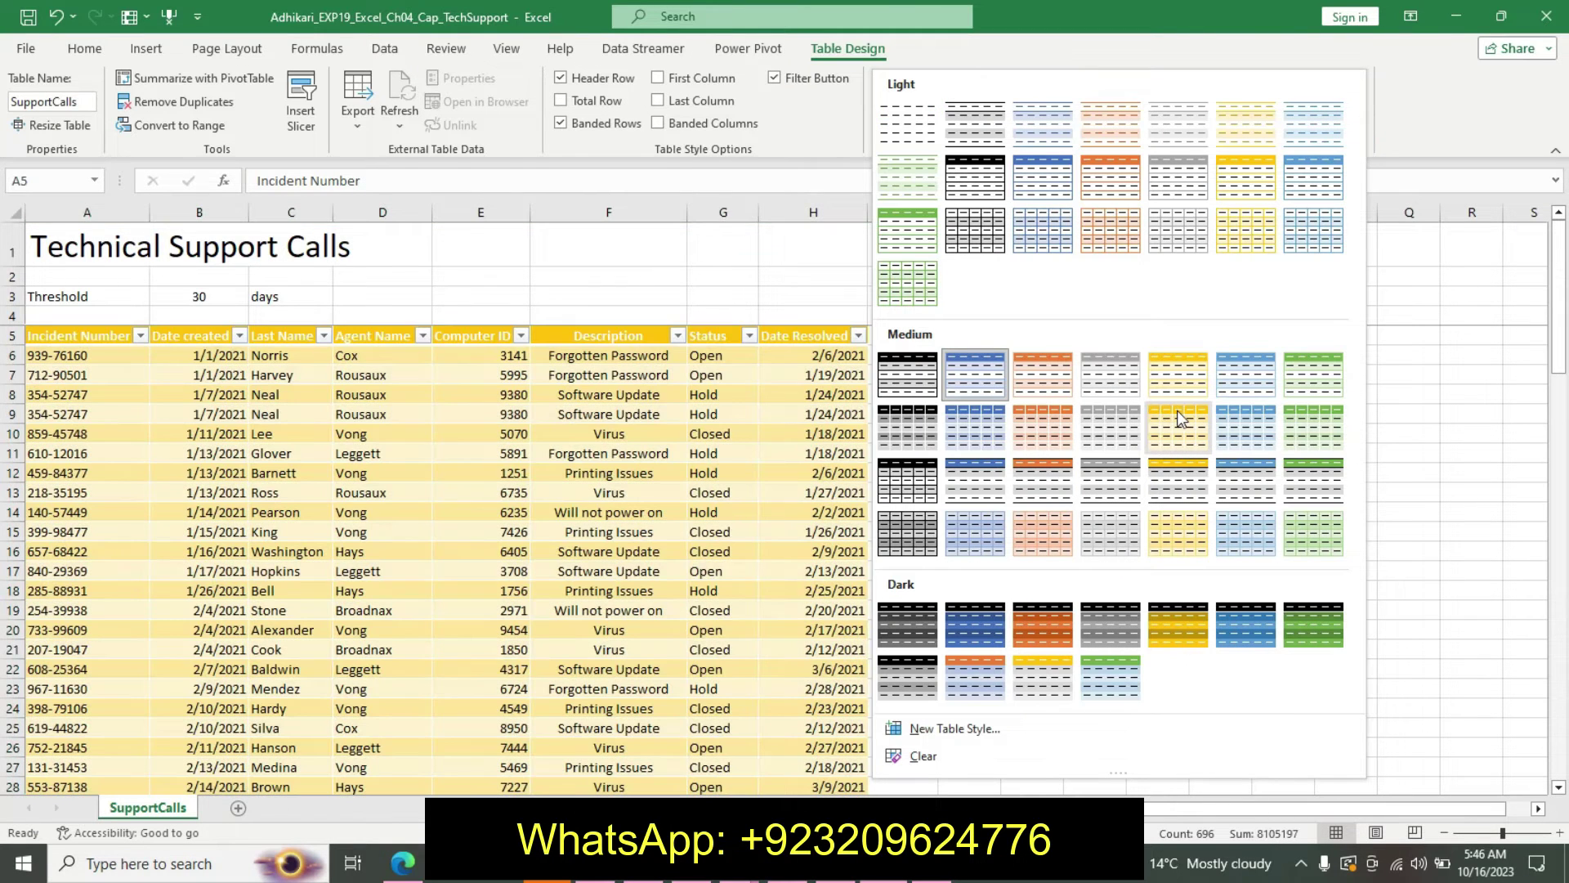
click(1180, 419)
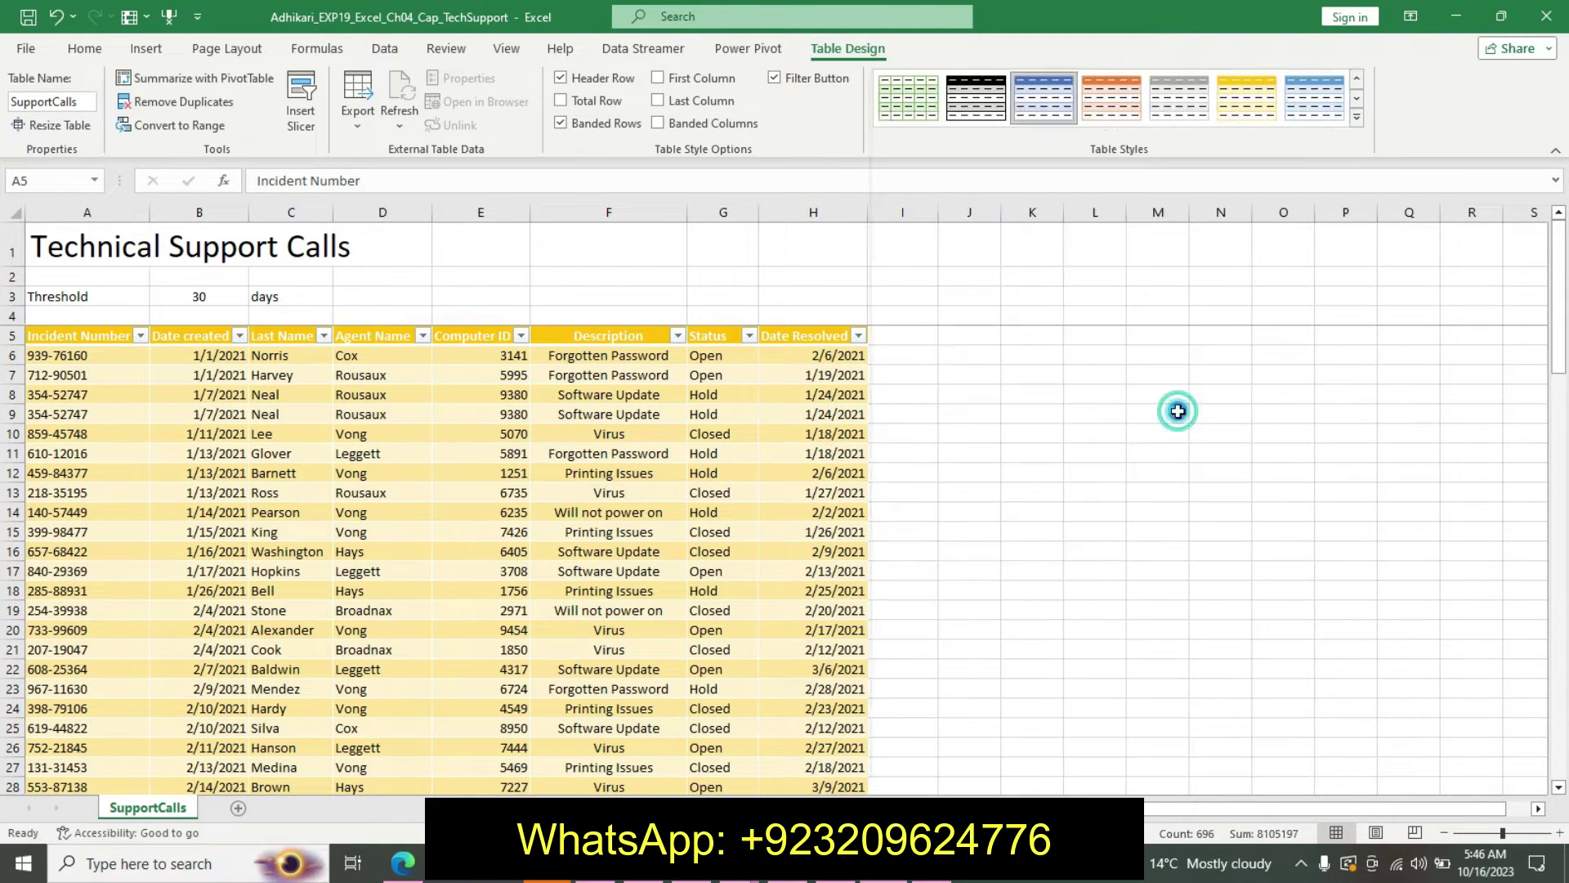
key(alt+Tab)
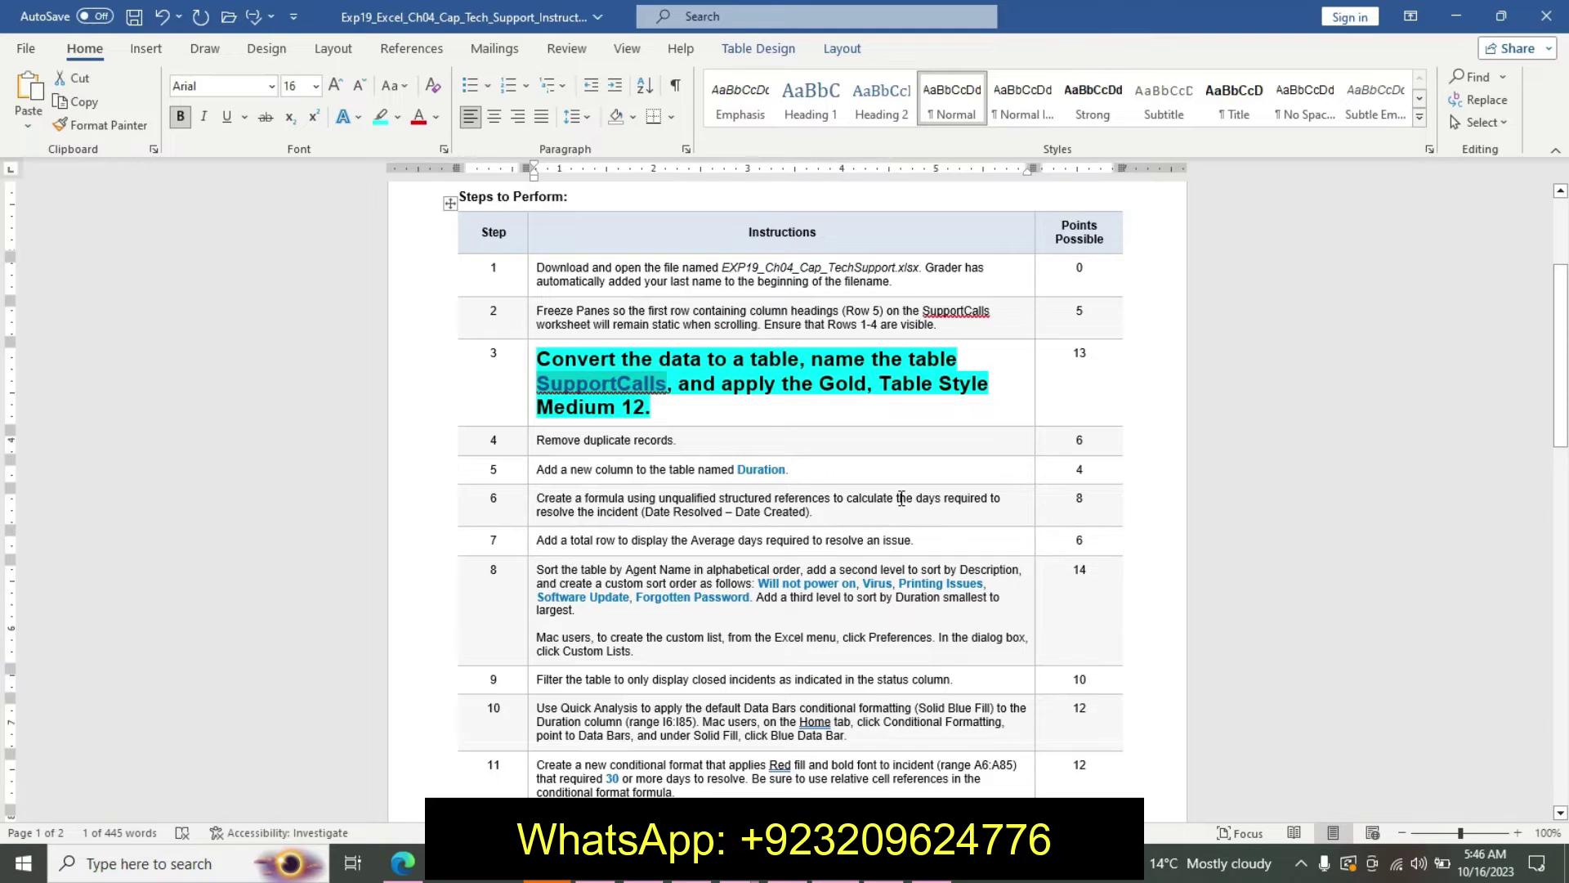
Step: Undo step 3's emphasis and make step 4 'Remove duplicate records' 14 pt, bold and cyan-highlighted
key(ctrl+z)
key(ctrl+z)
key(ctrl+z)
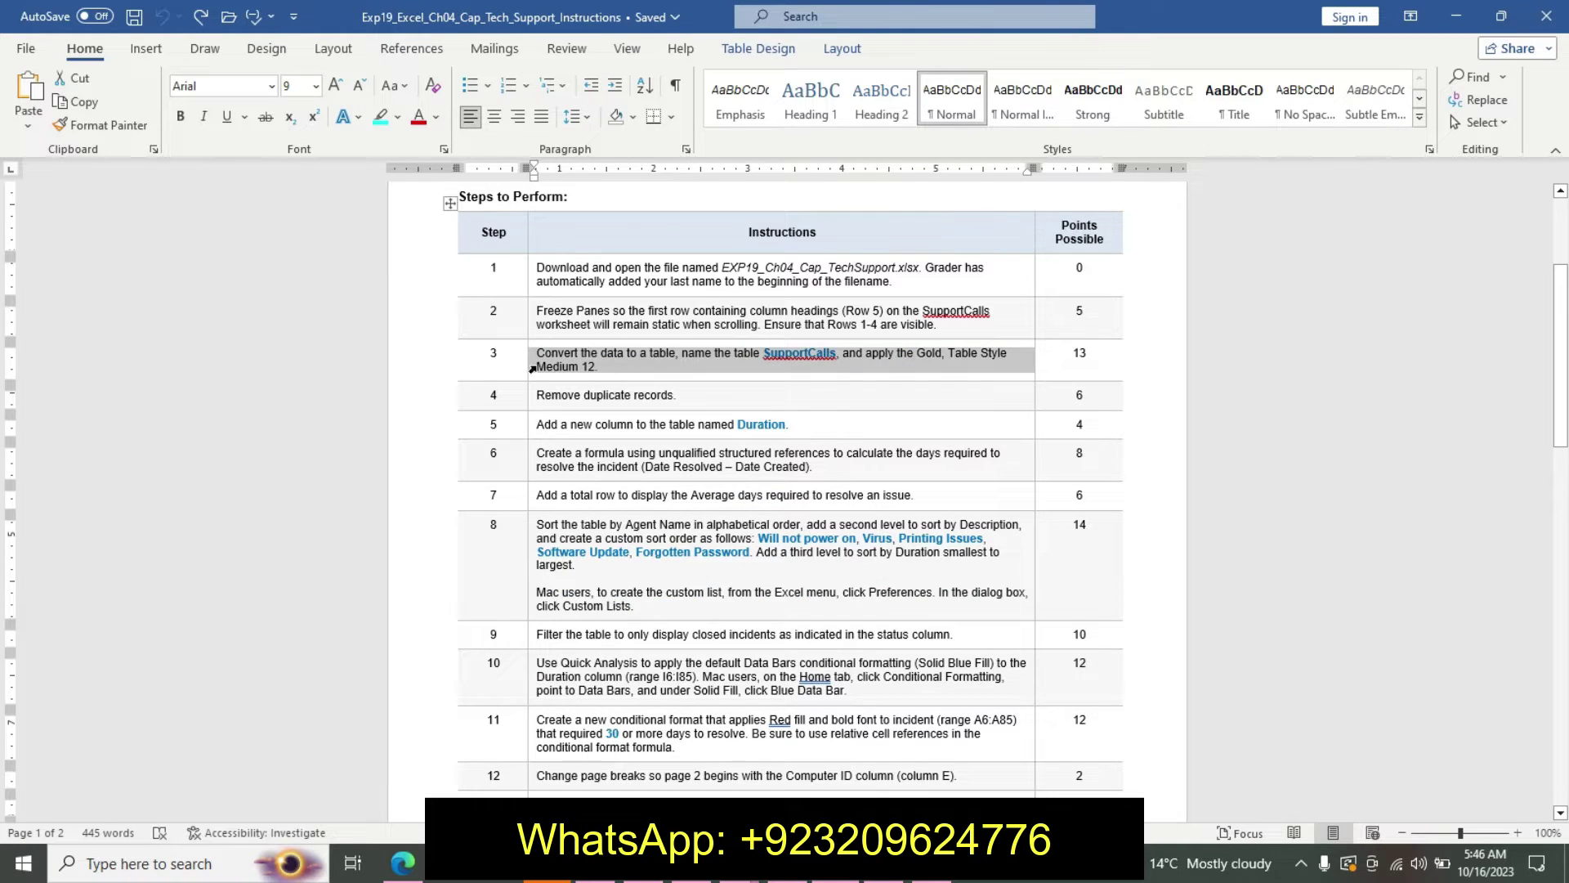
click(530, 402)
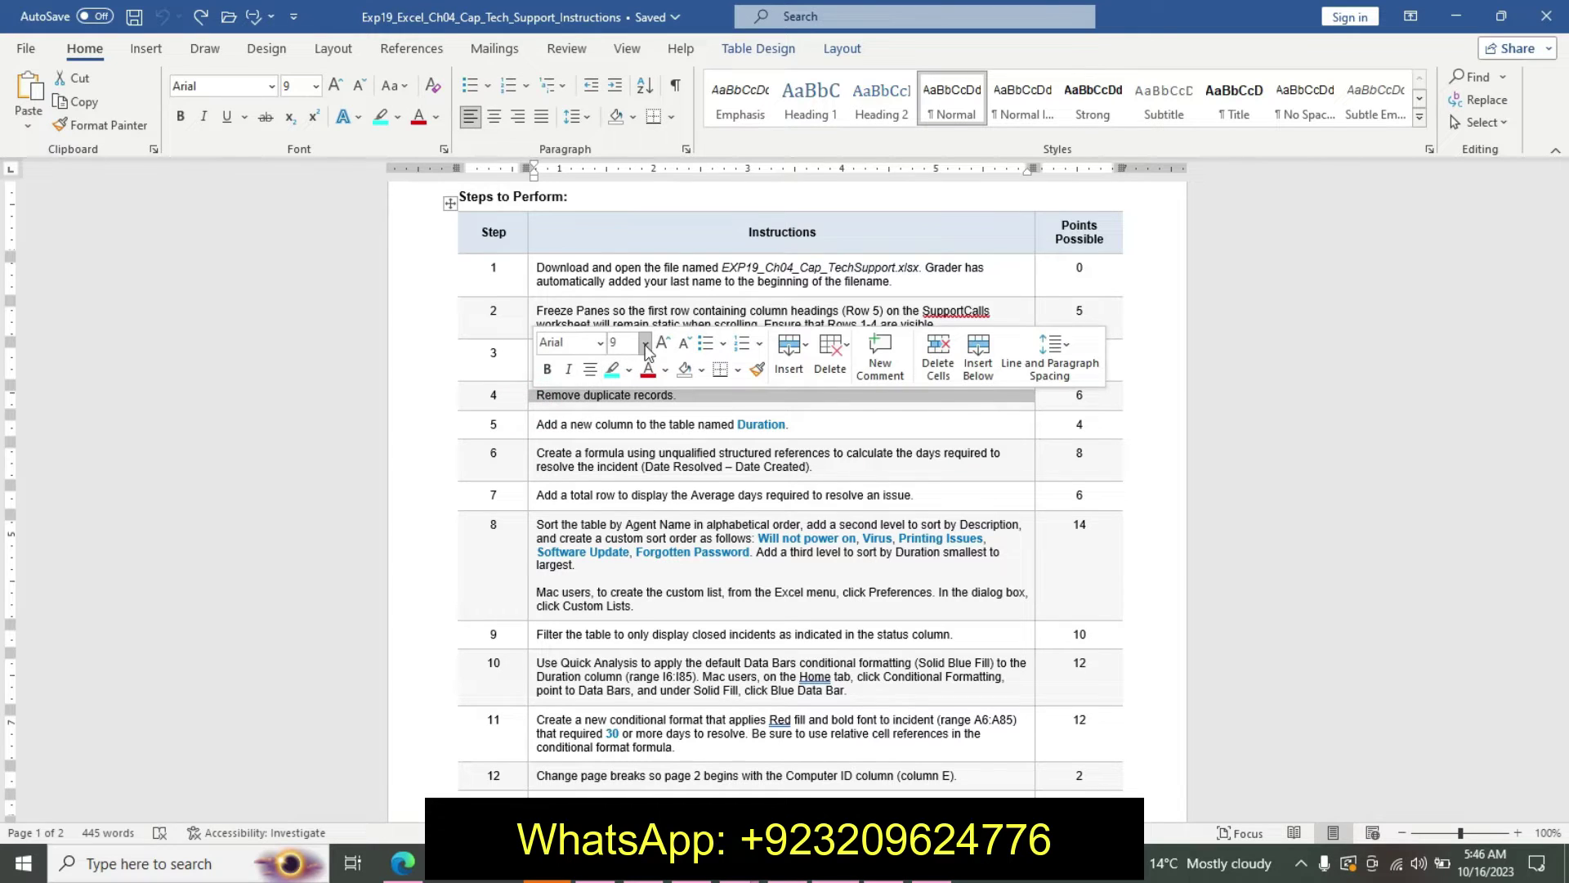
click(646, 342)
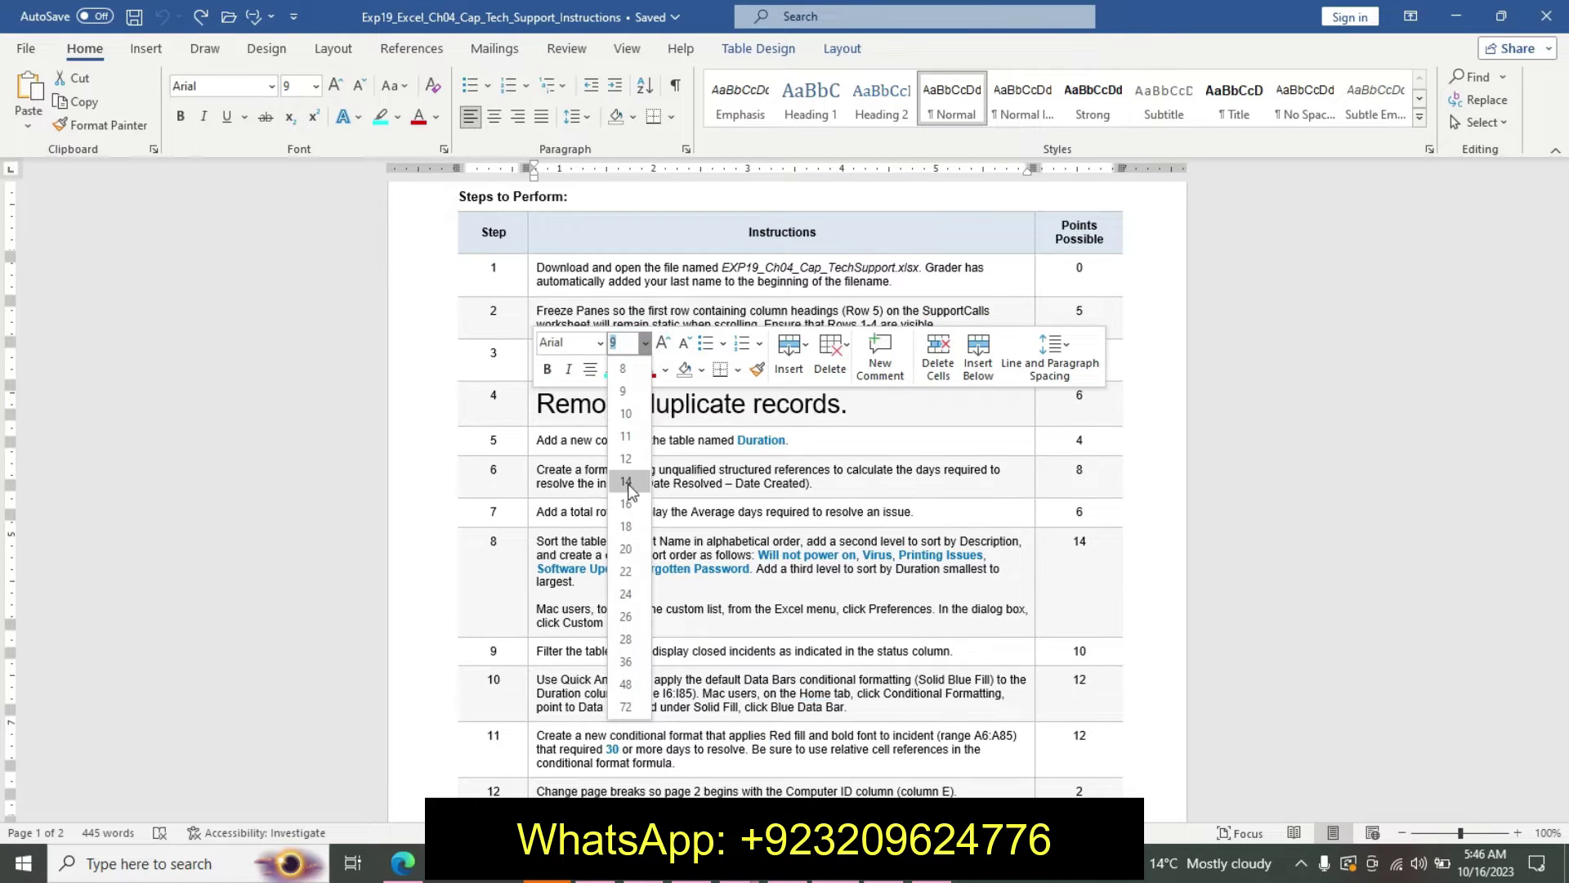
click(626, 479)
click(547, 374)
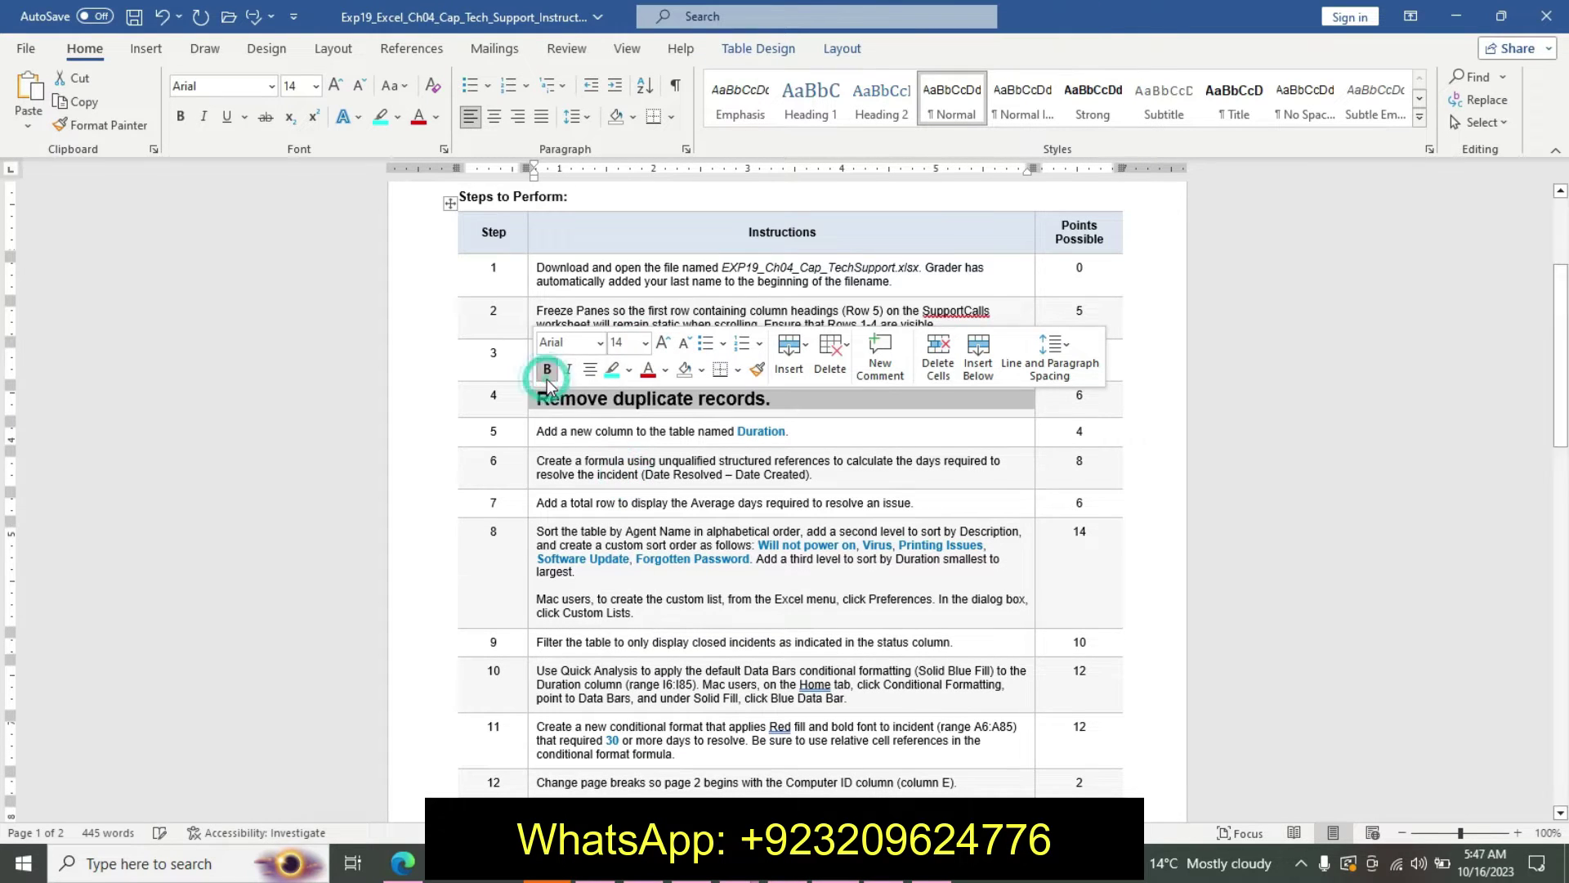
click(620, 372)
click(723, 406)
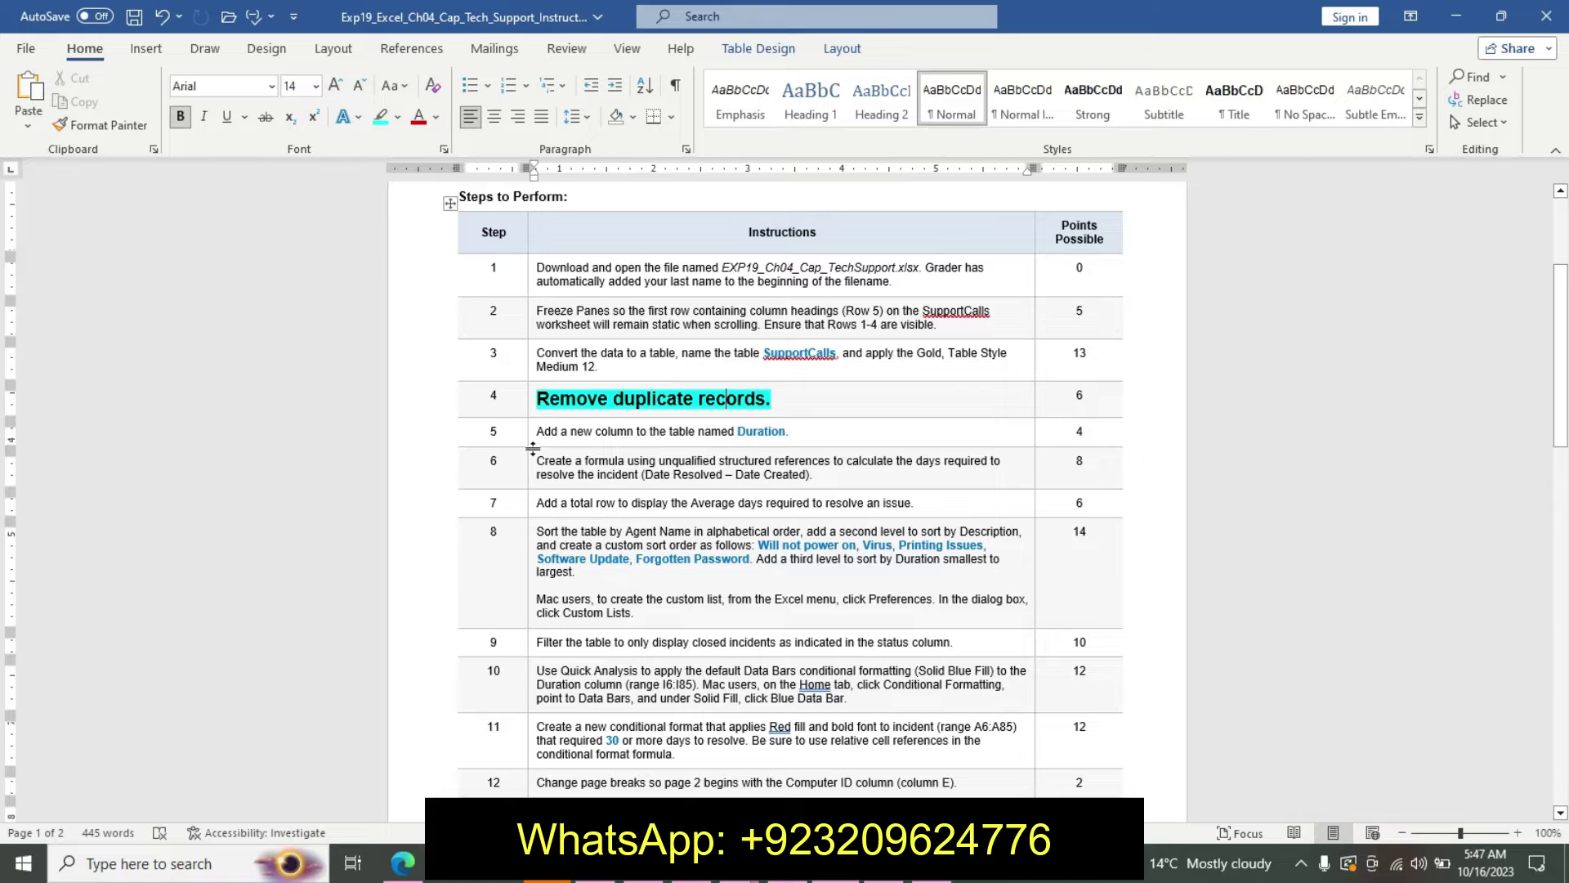
drag(532, 448, 533, 448)
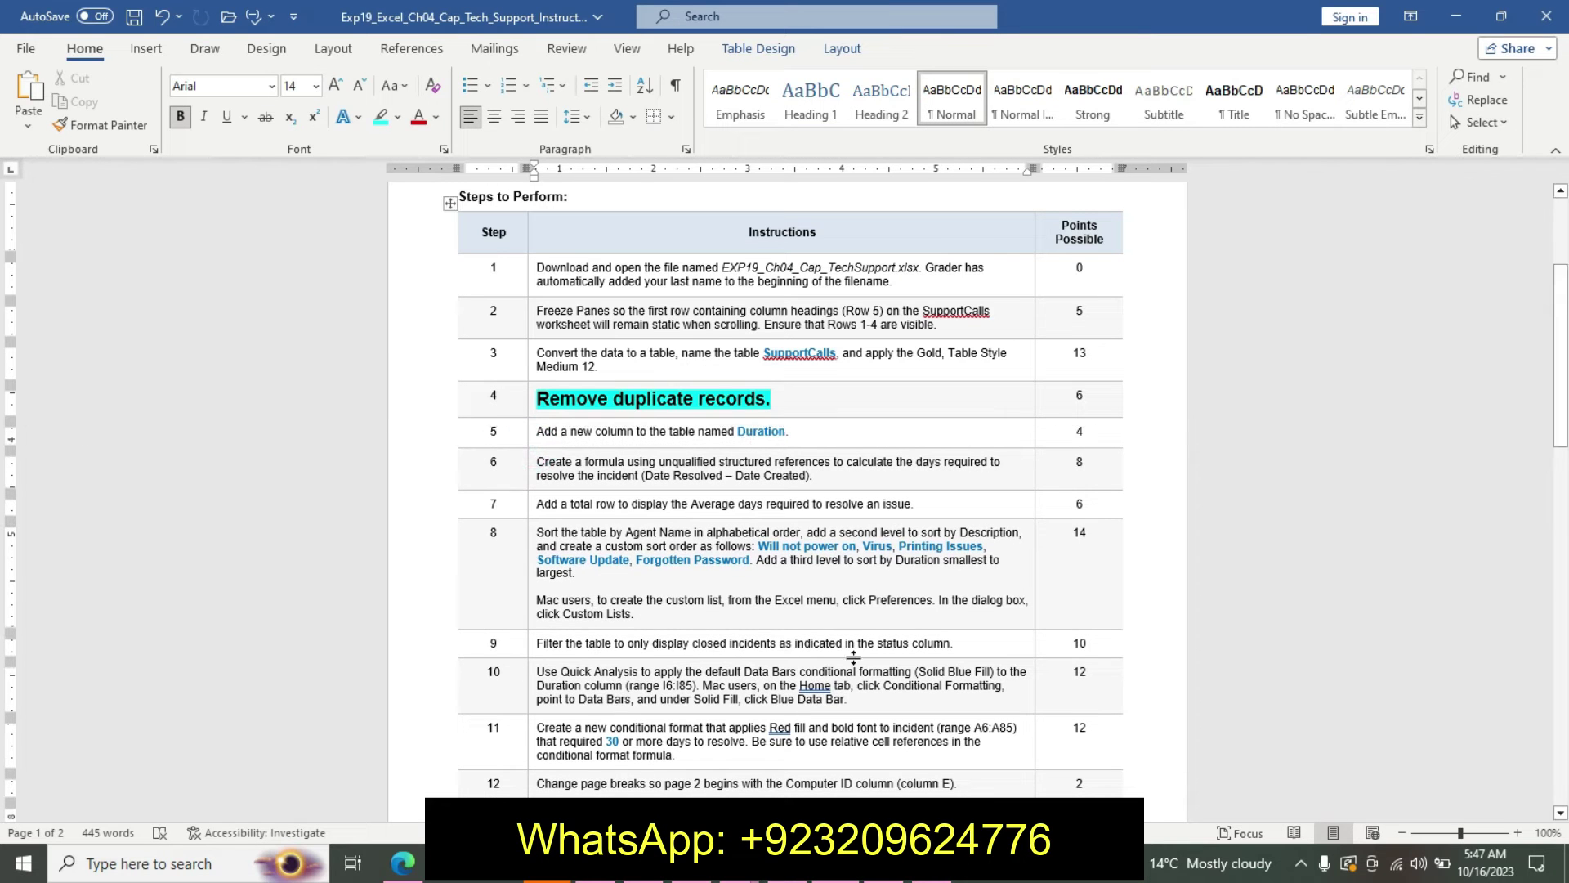
key(alt+Tab)
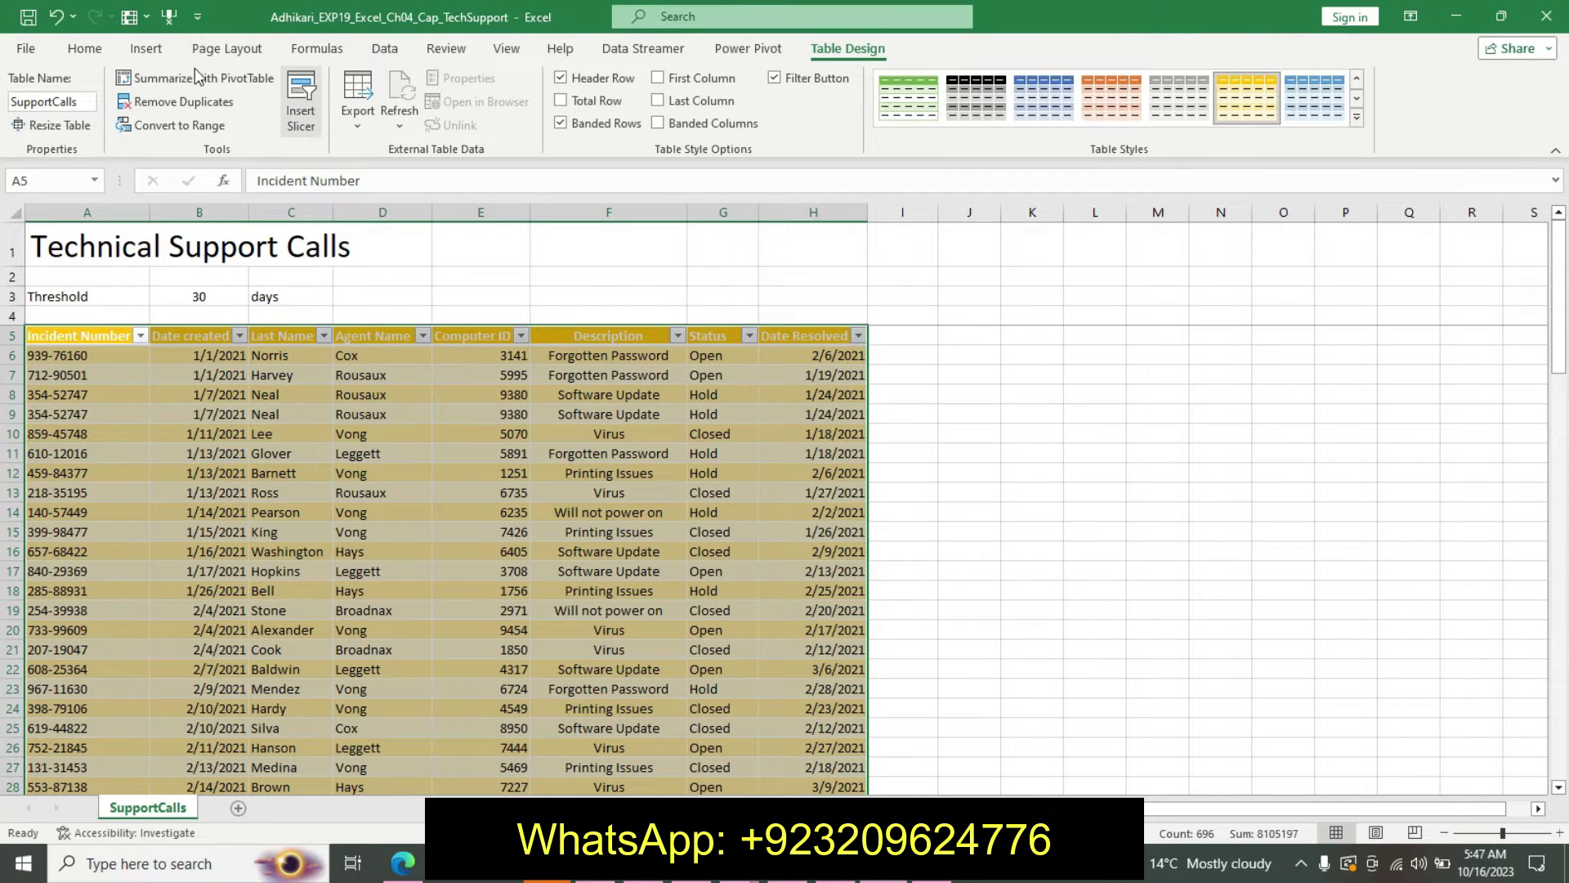
Step: Remove duplicates across all columns of SupportCalls, deleting 3 rows and leaving 83 unique records
click(183, 101)
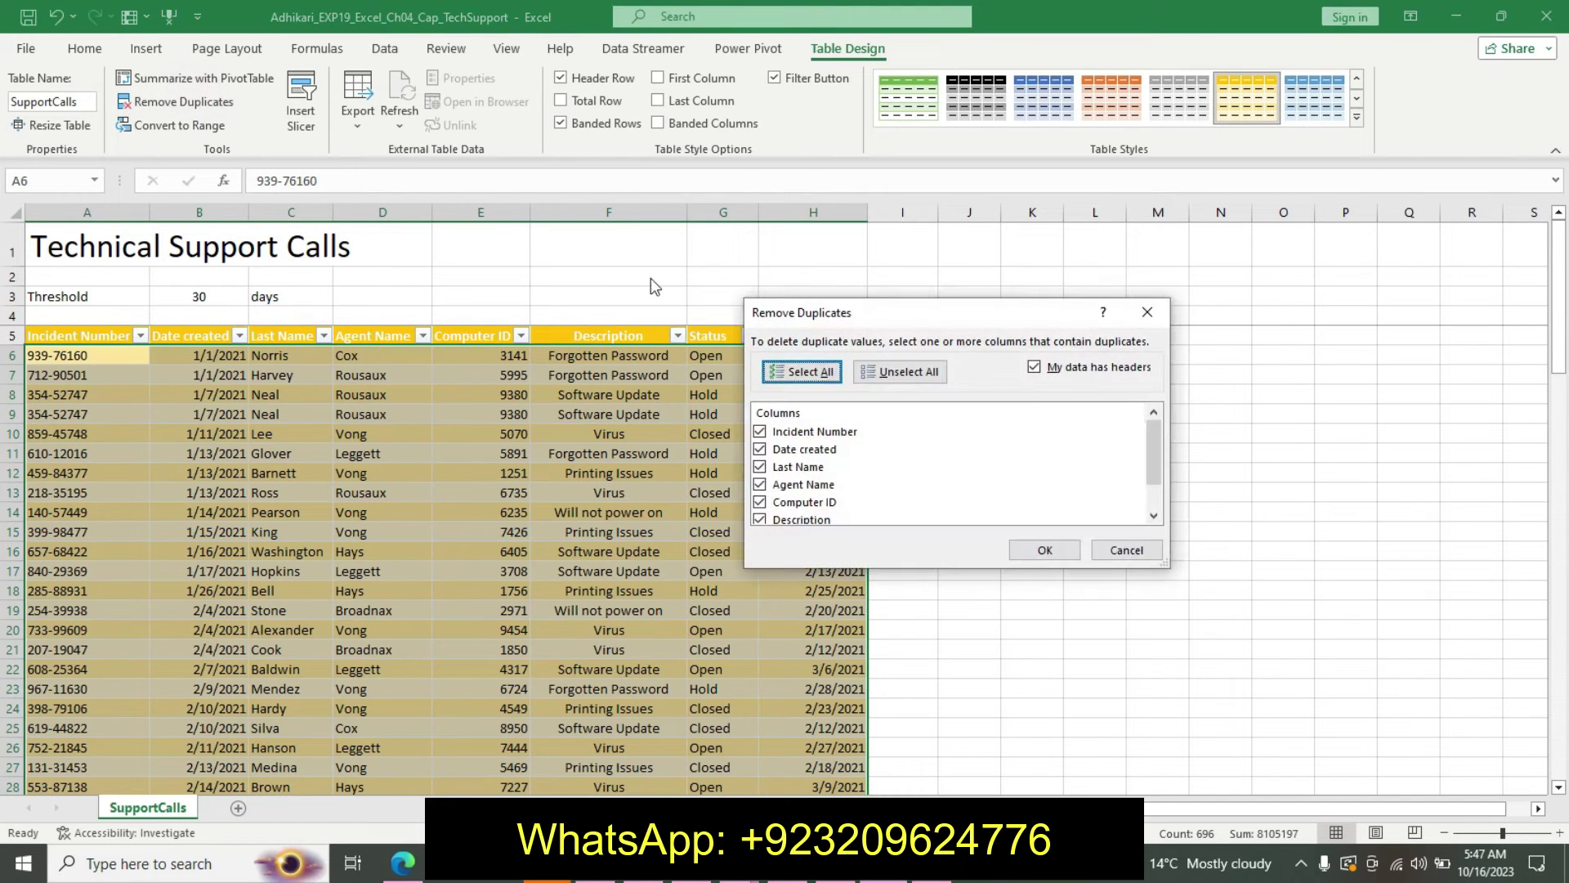
click(1064, 555)
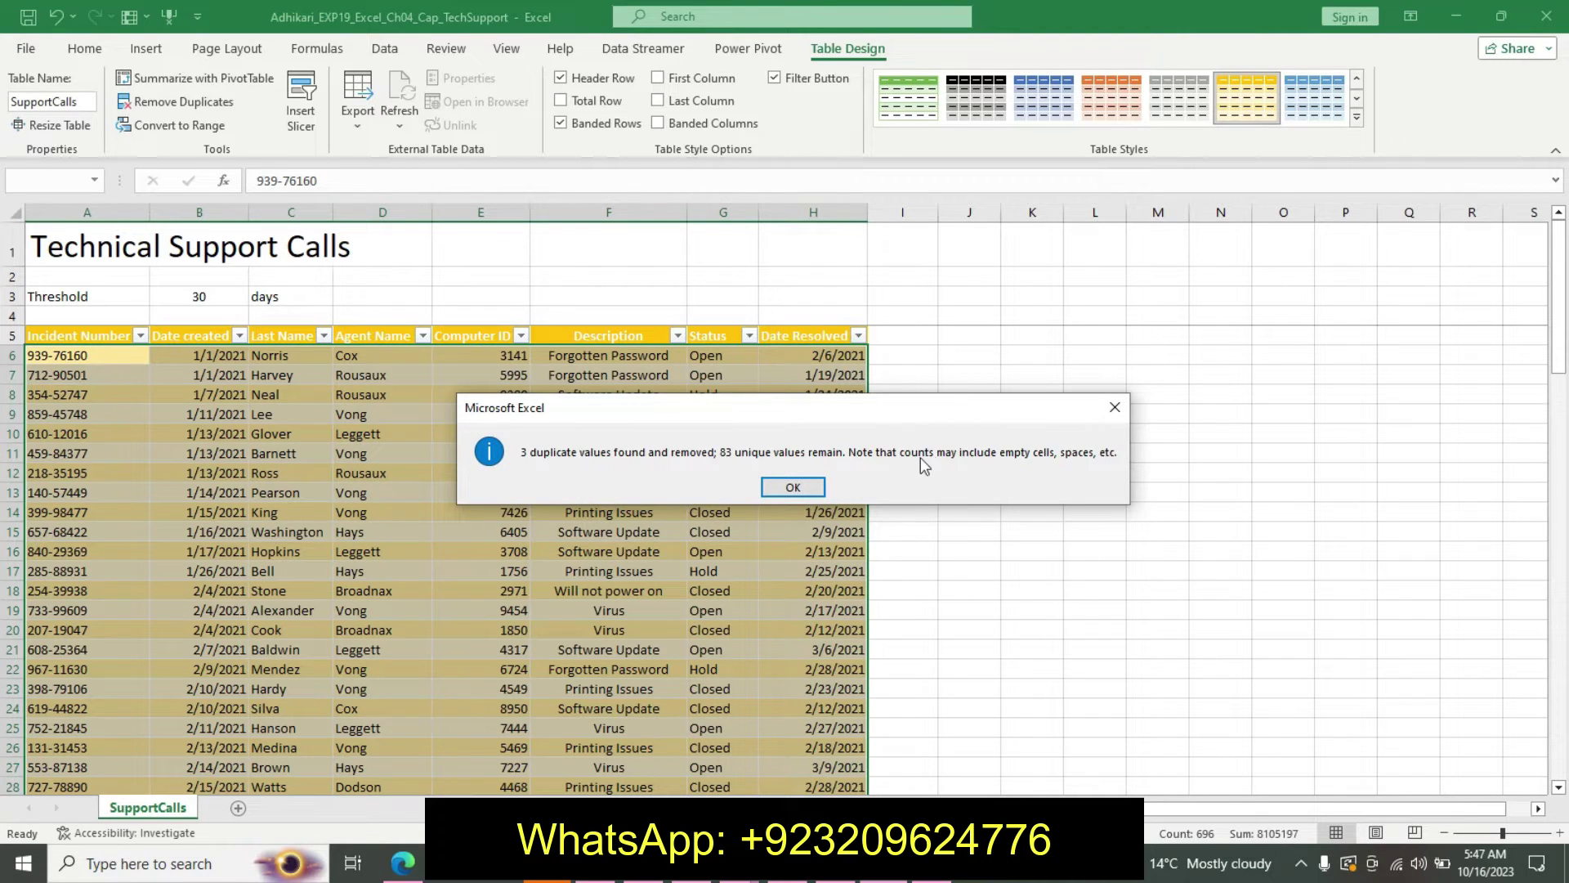
click(789, 485)
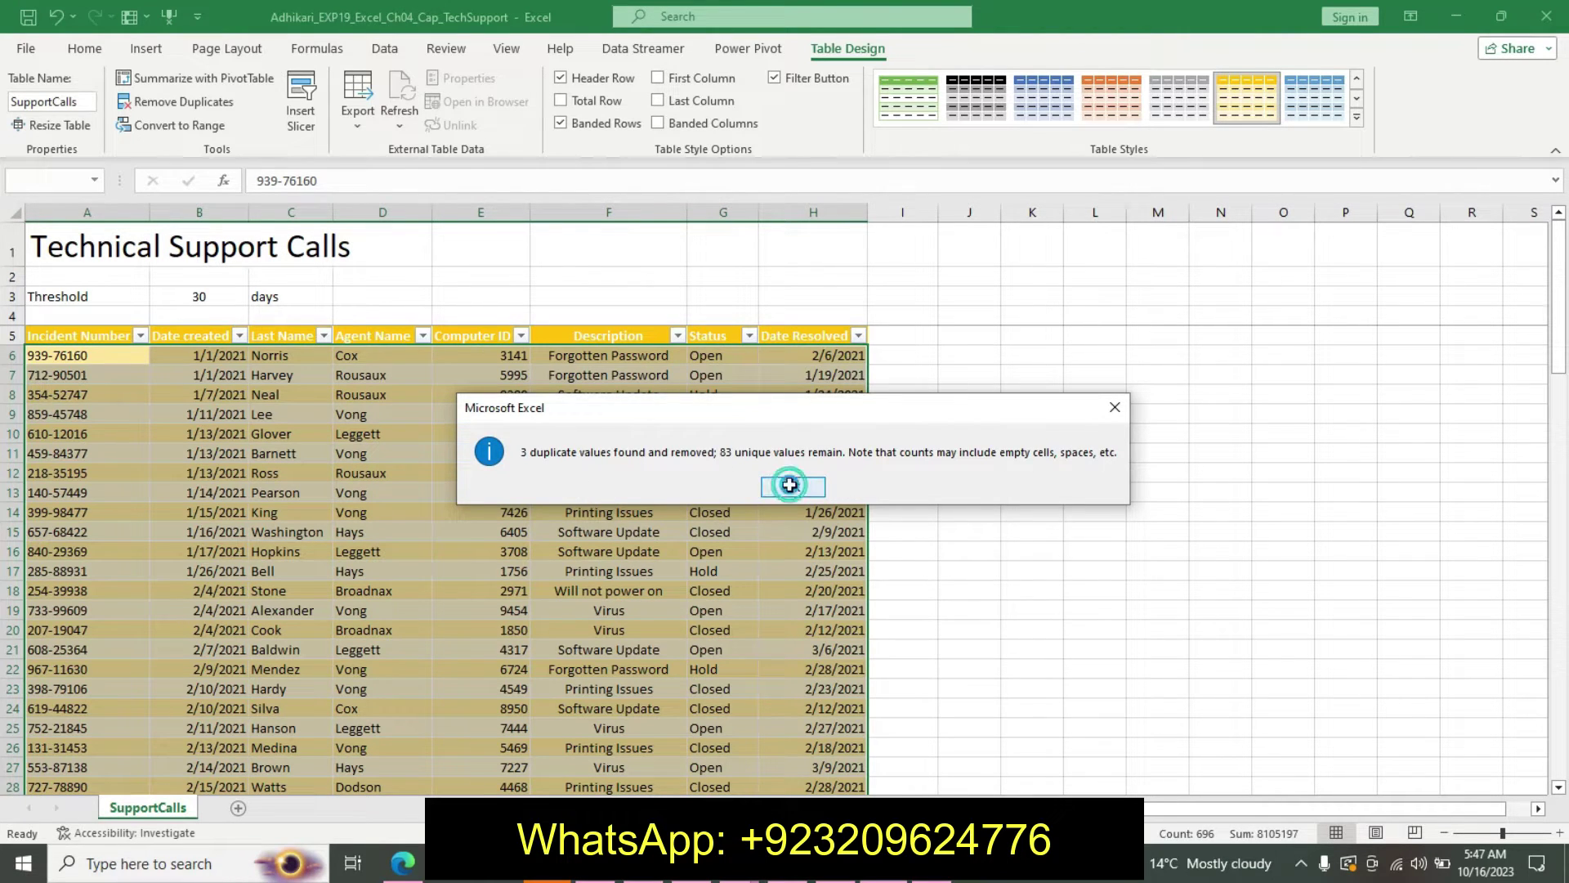
key(alt+Tab)
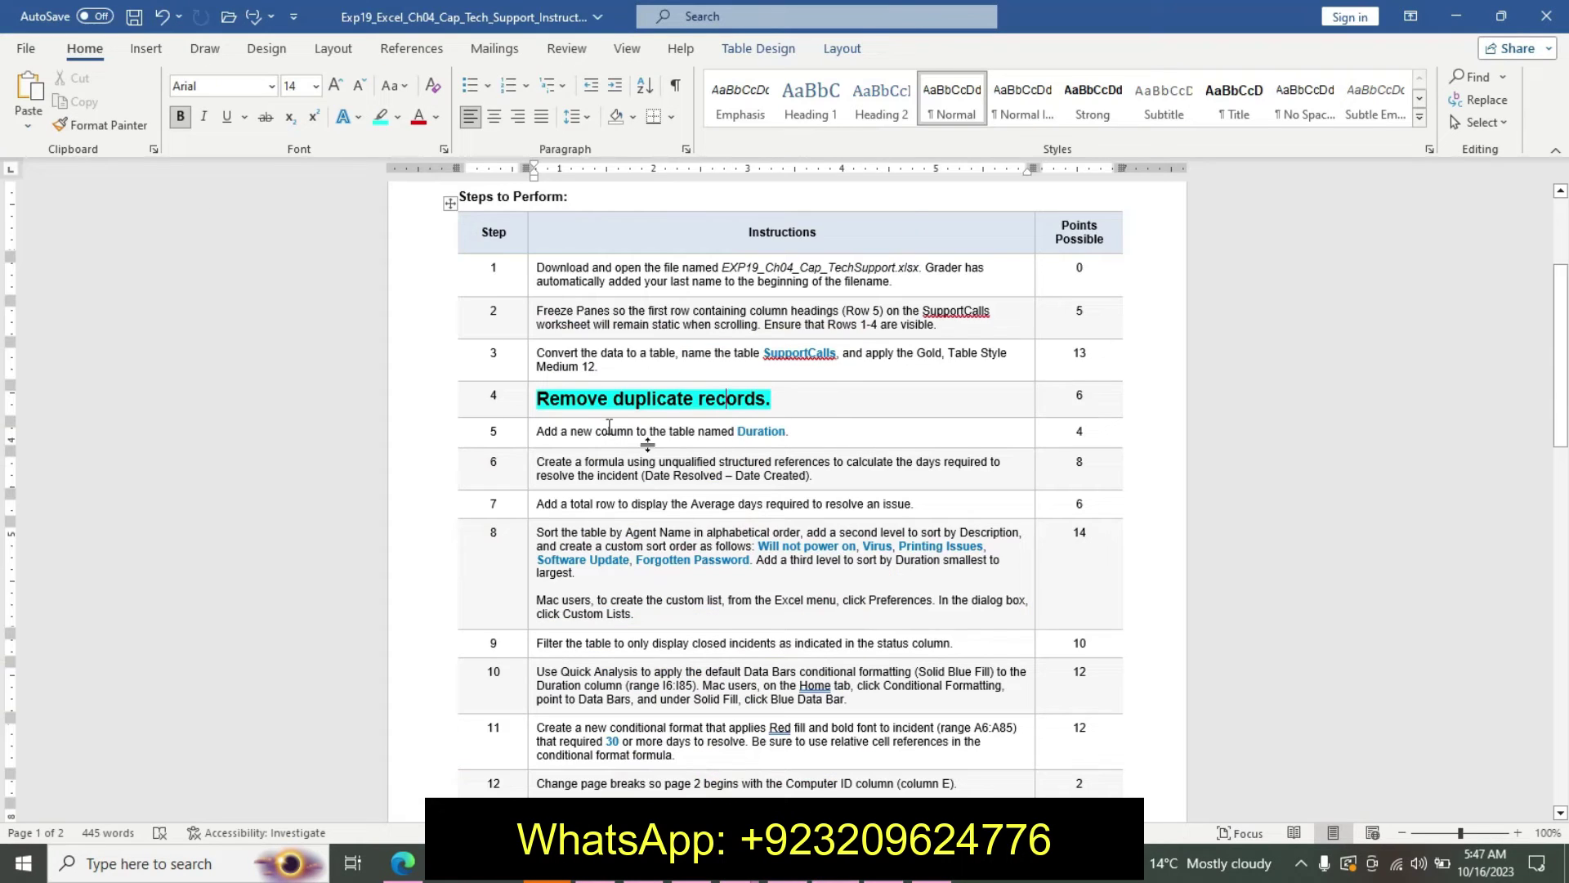
Step: Undo step 4's emphasis and make step 5 18 pt, bold and cyan-highlighted
key(ctrl+z)
key(ctrl+z)
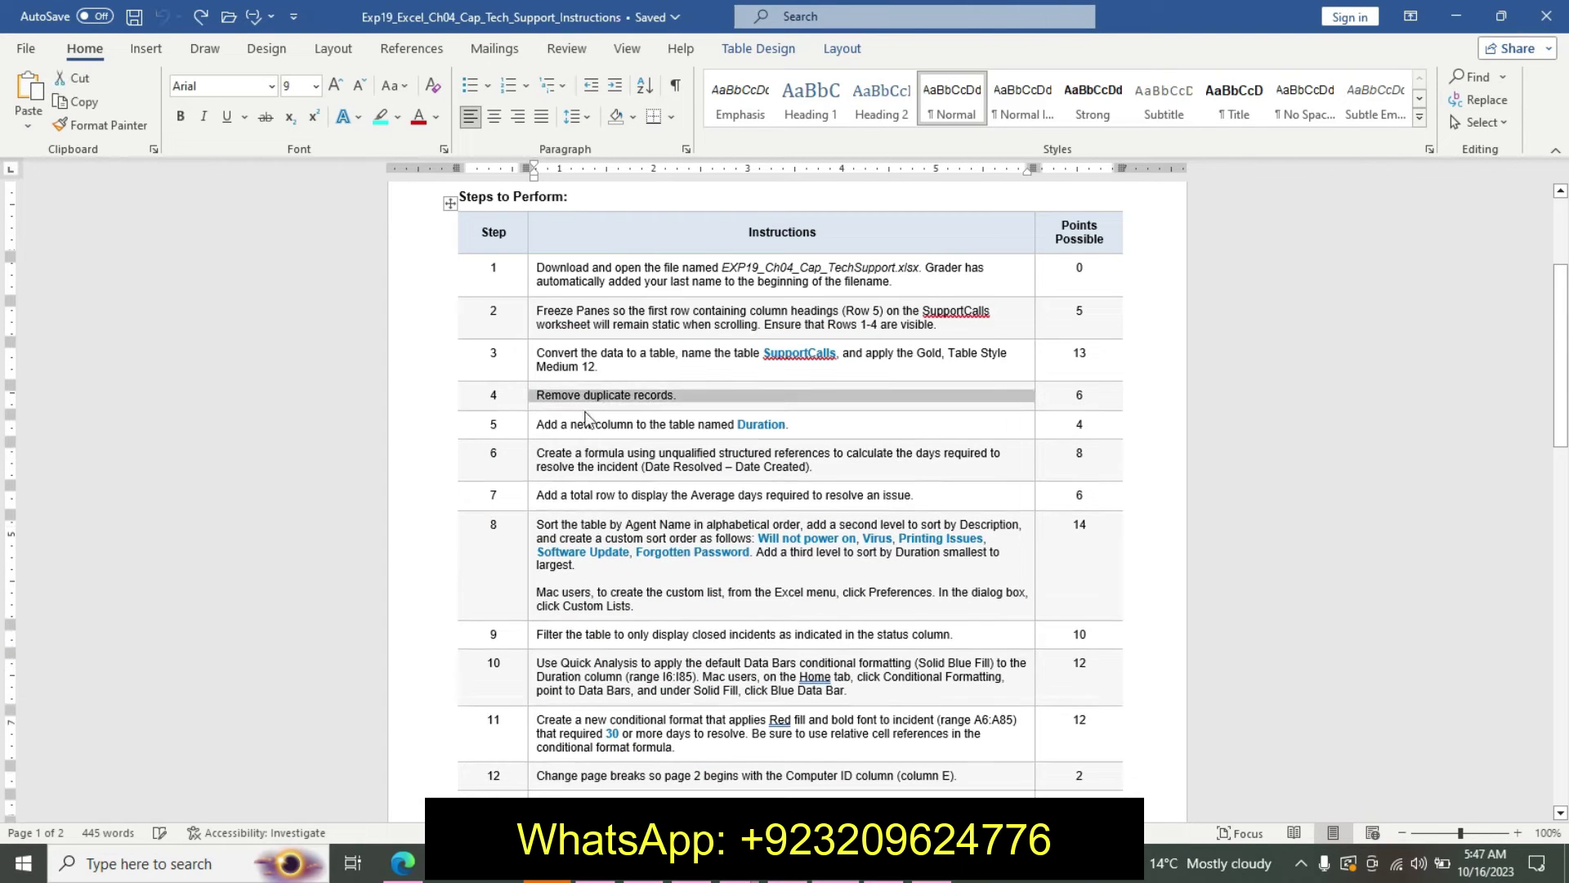
click(531, 426)
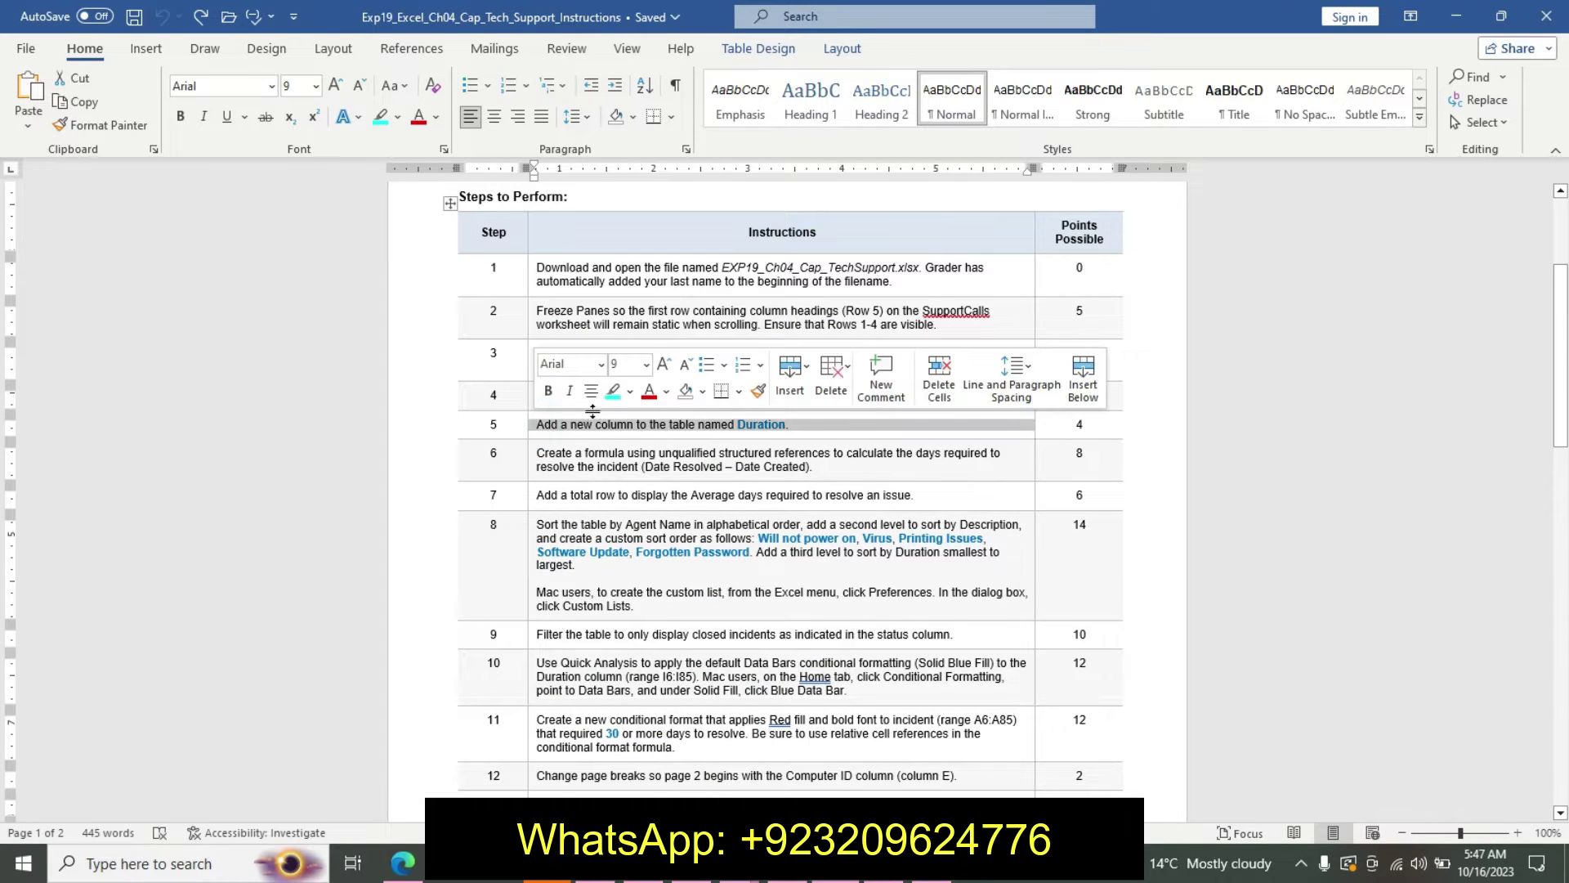
click(646, 364)
click(627, 546)
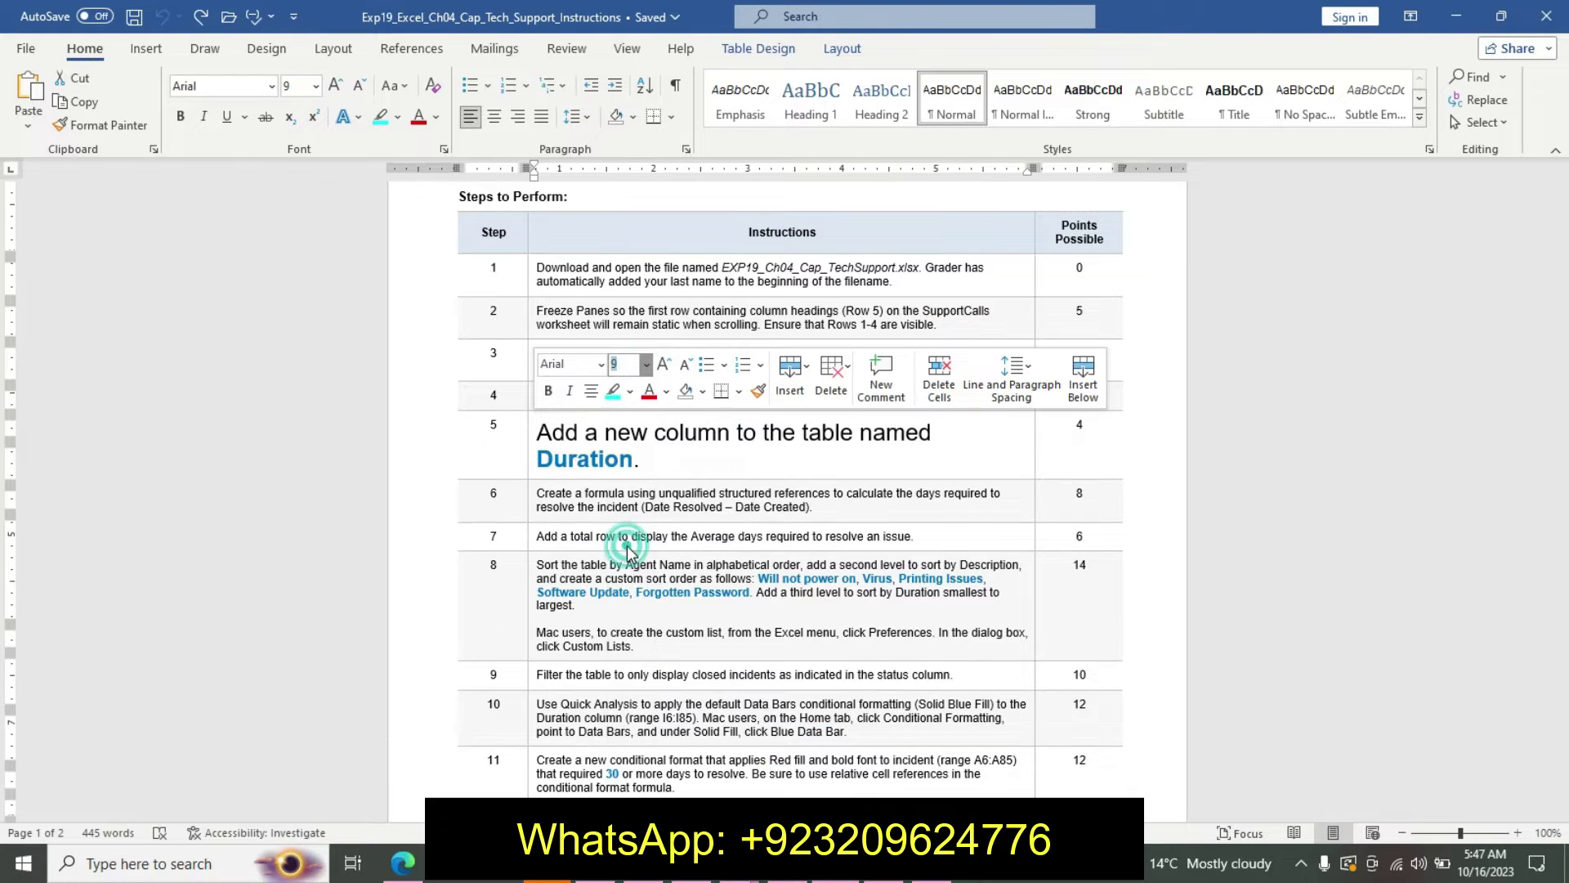
click(550, 391)
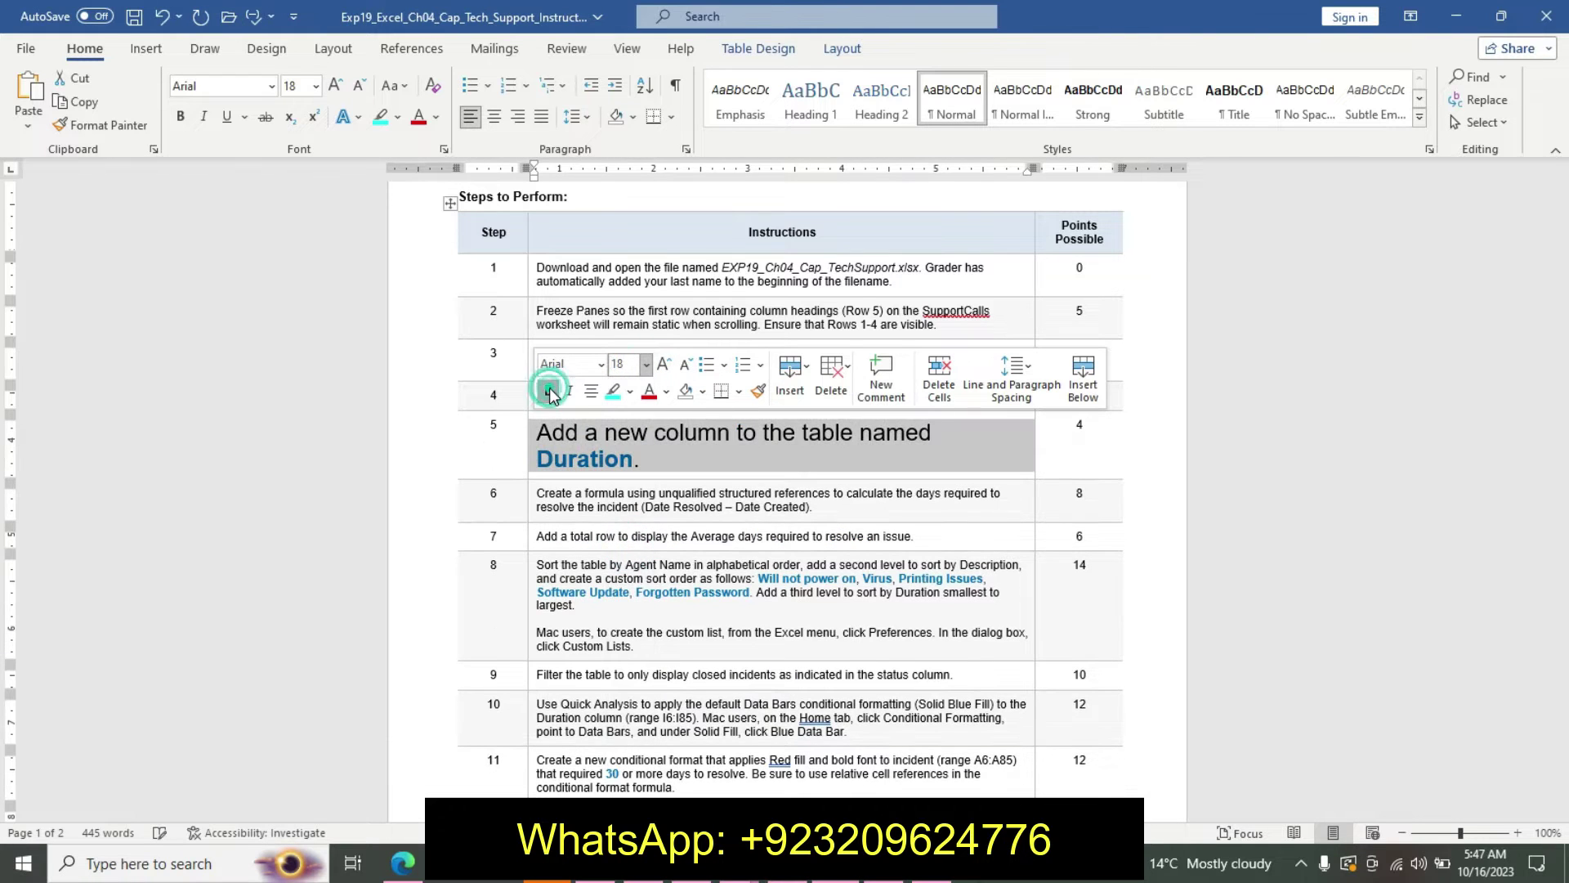
click(614, 393)
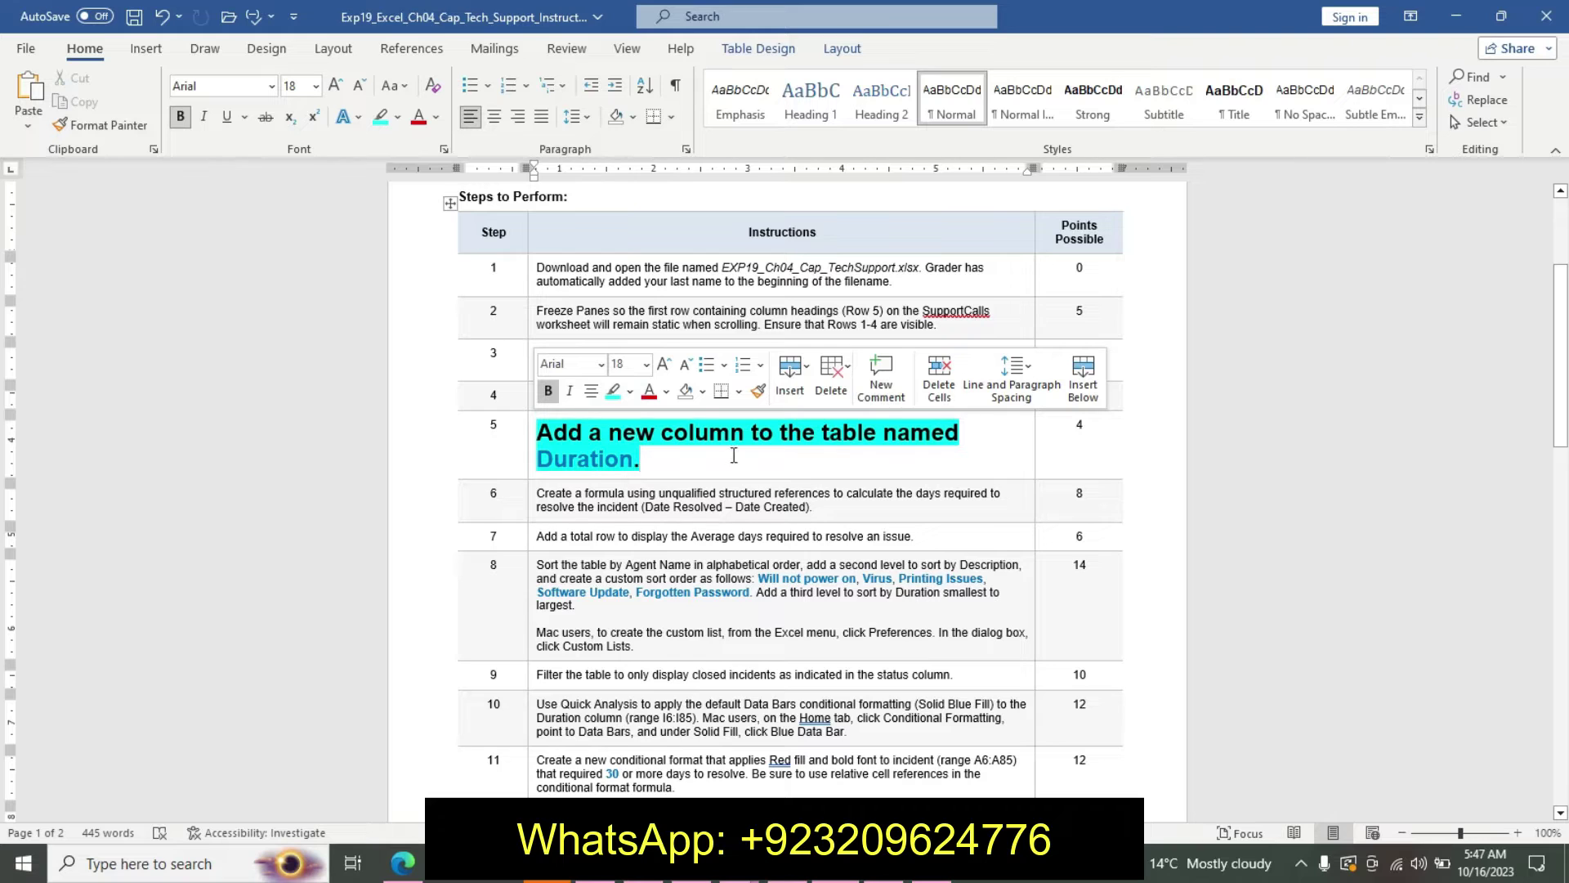
drag(544, 456, 631, 451)
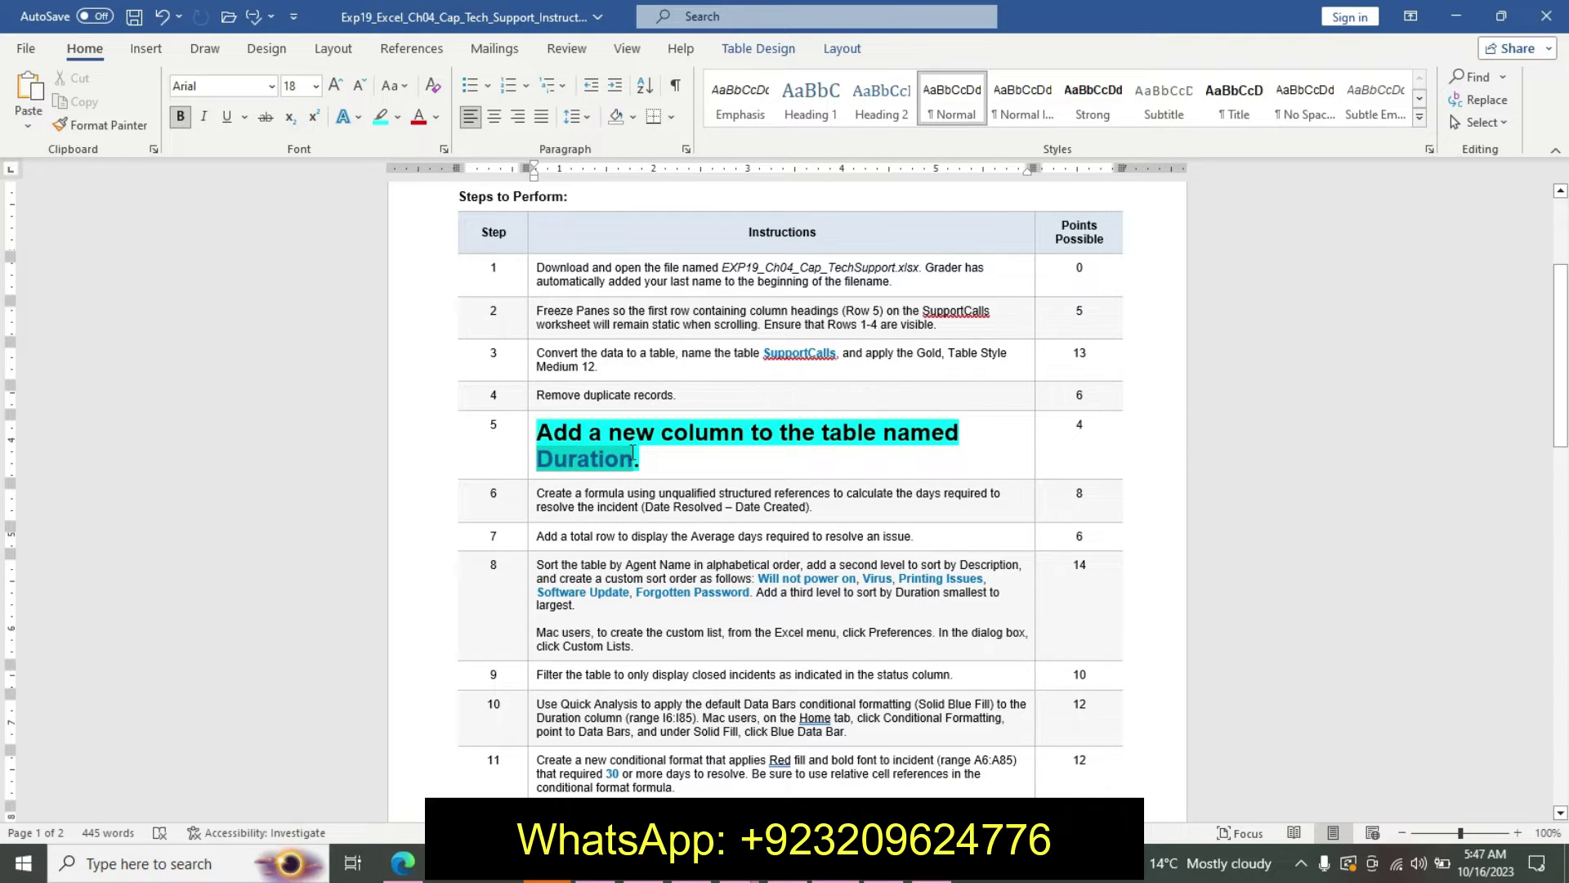
click(687, 454)
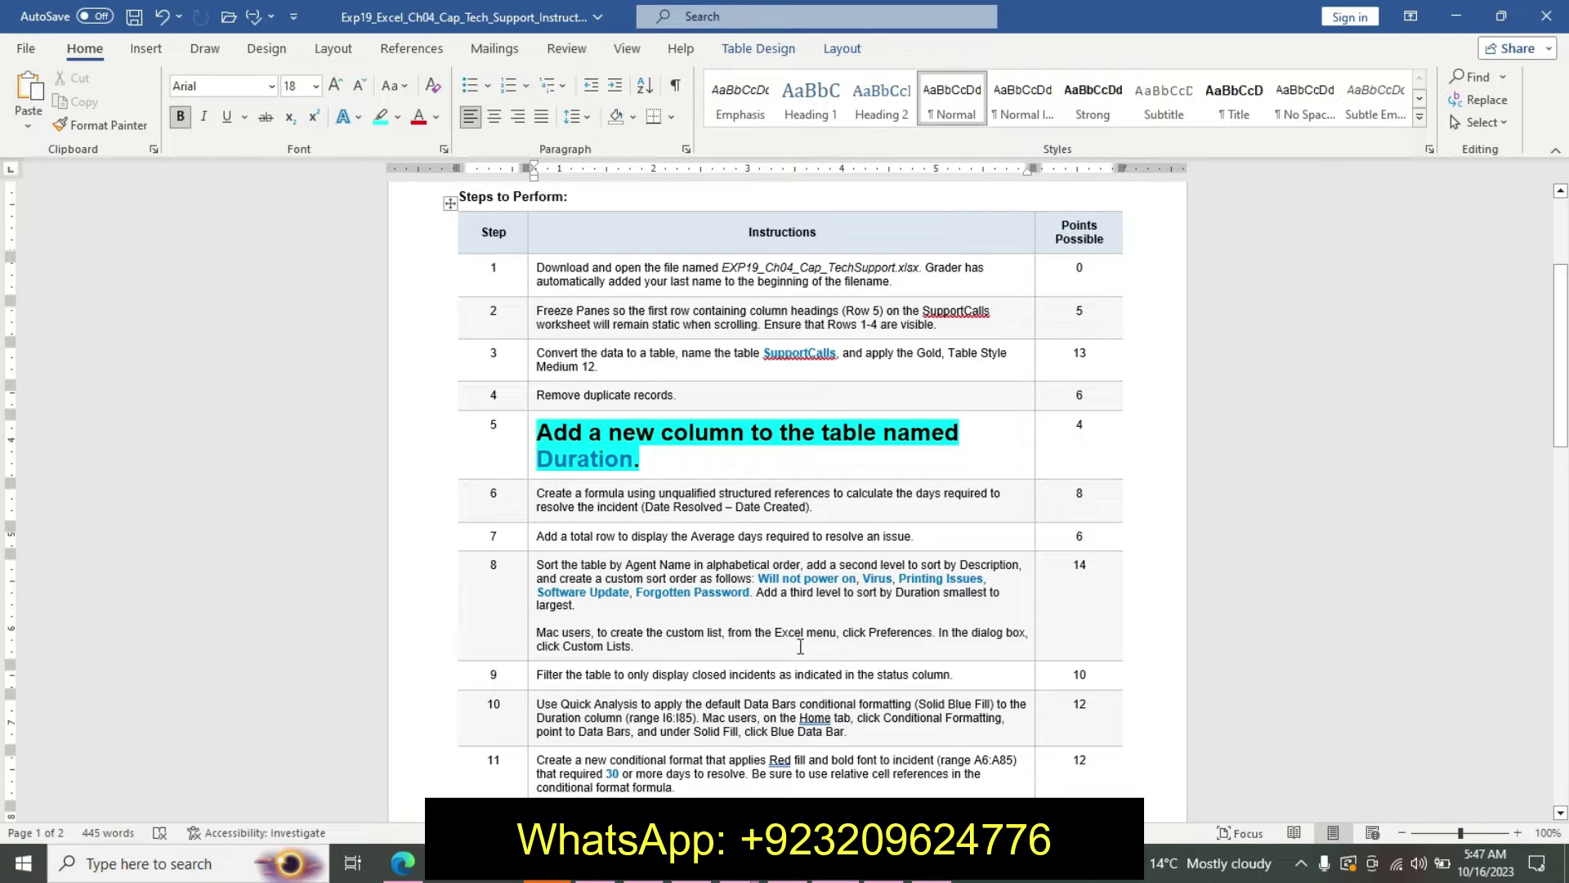
Step: Enter the header 'Duration' in cell I5 to extend the SupportCalls table
key(alt+Tab)
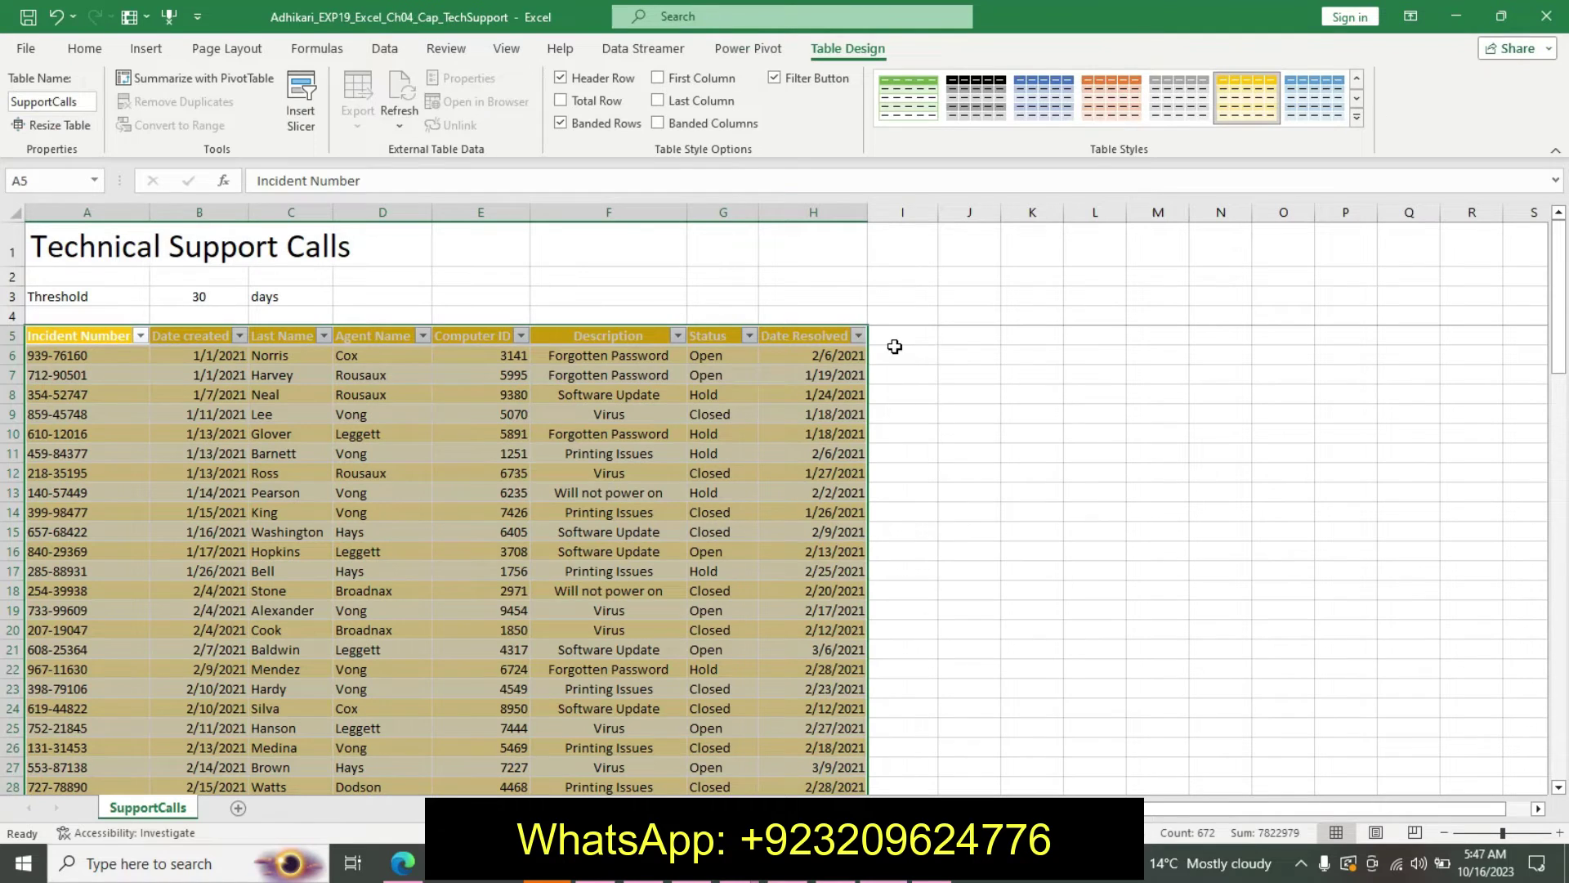
click(892, 342)
click(749, 173)
text(Duration)
key(Return)
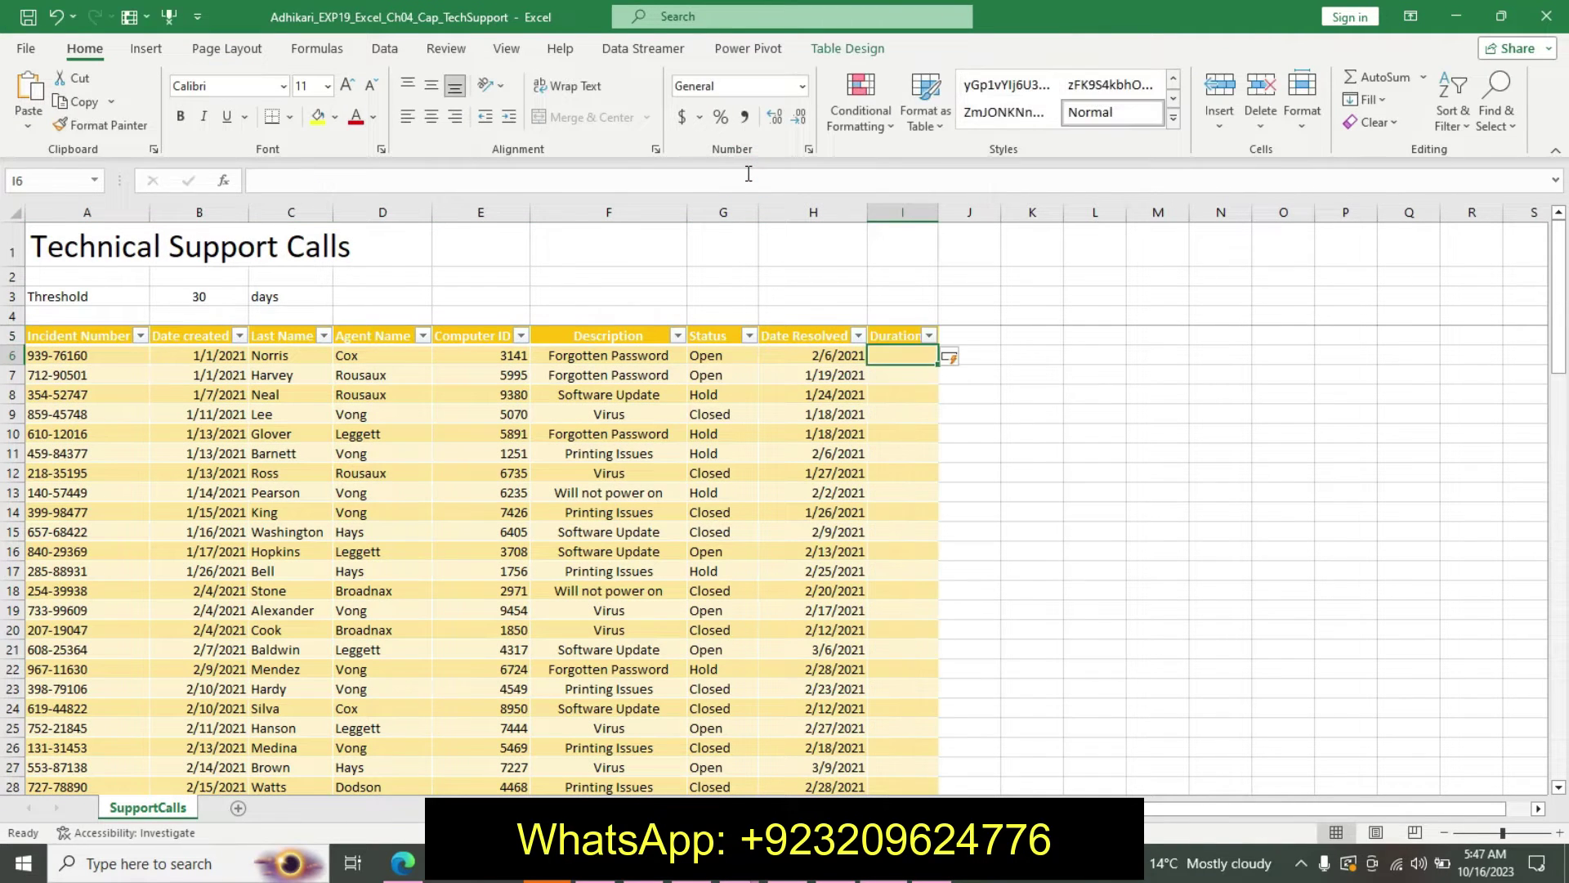
click(805, 864)
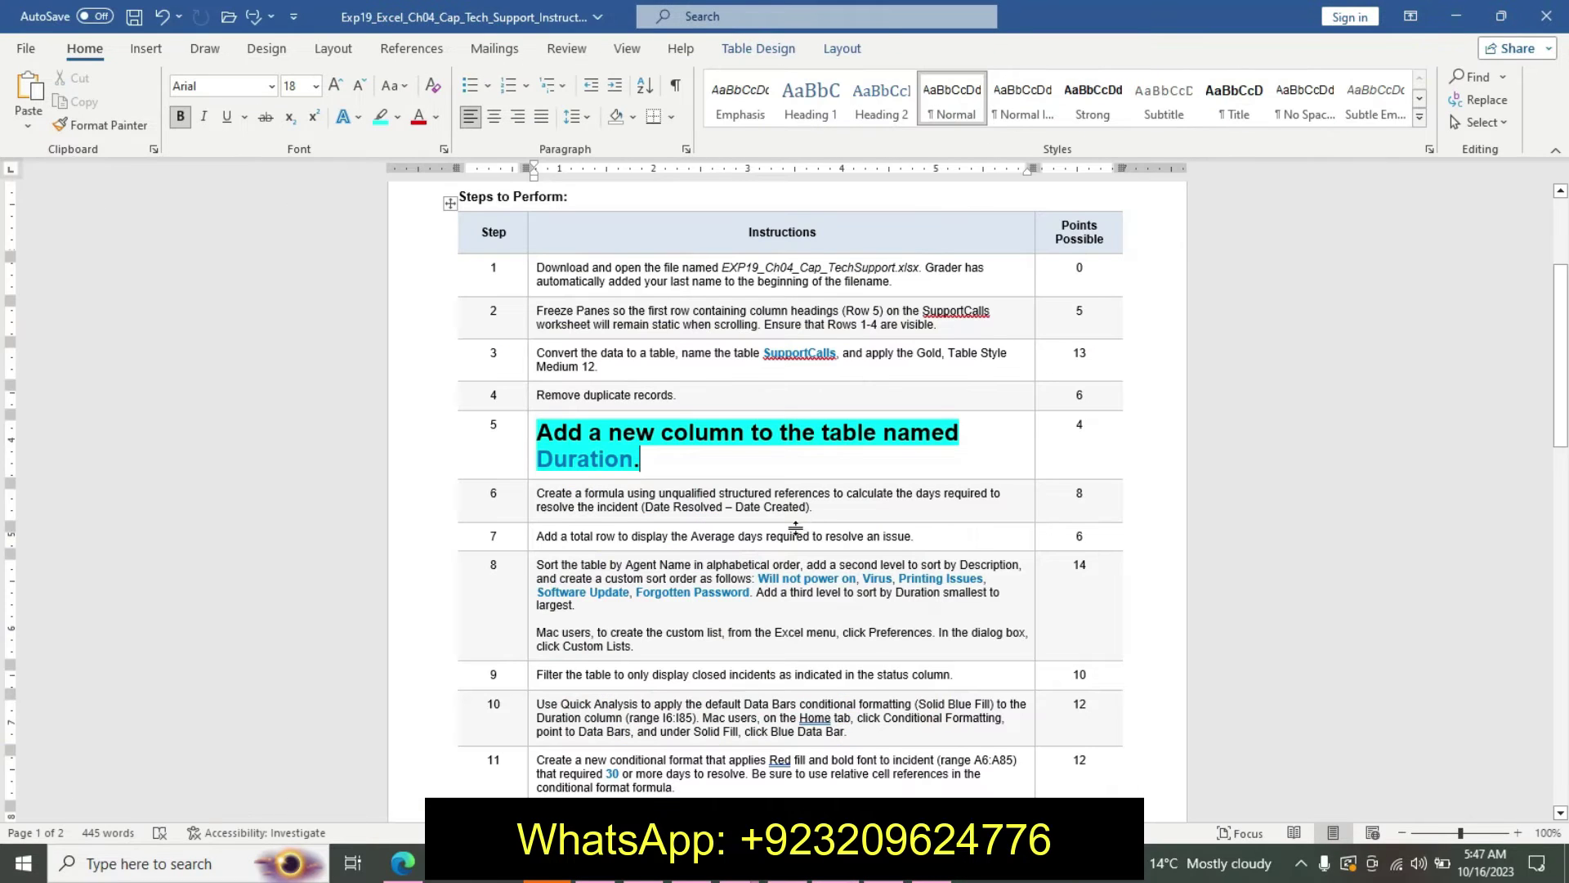
Step: Undo step 5's emphasis, make step 6 16 pt bold cyan-highlighted, and select 'Date Resolved – Date'
key(ctrl+z)
key(ctrl+z)
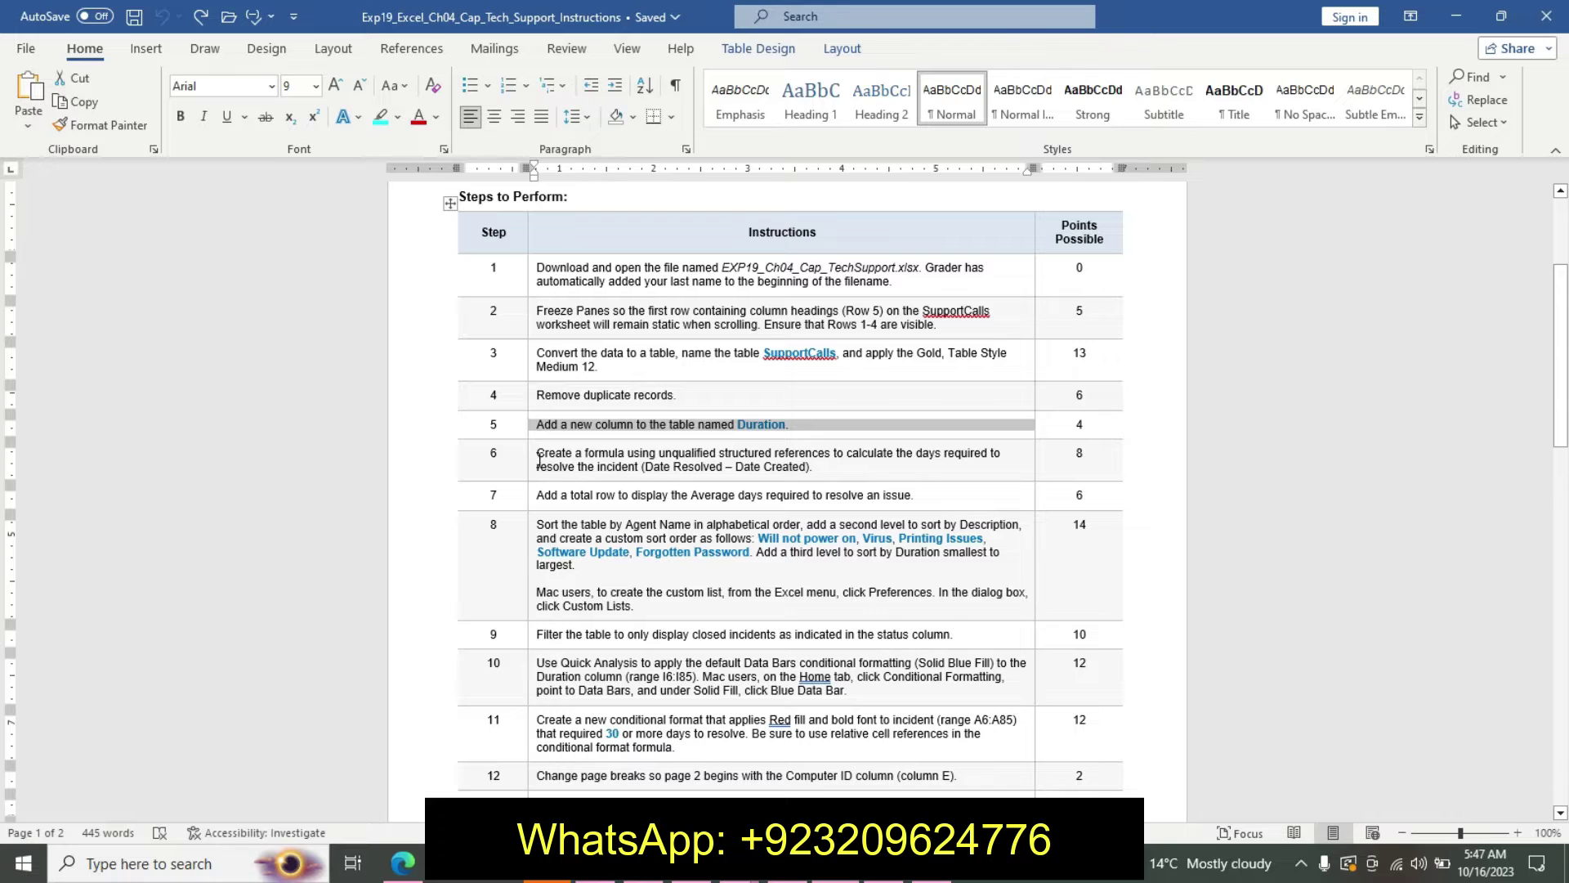
click(530, 461)
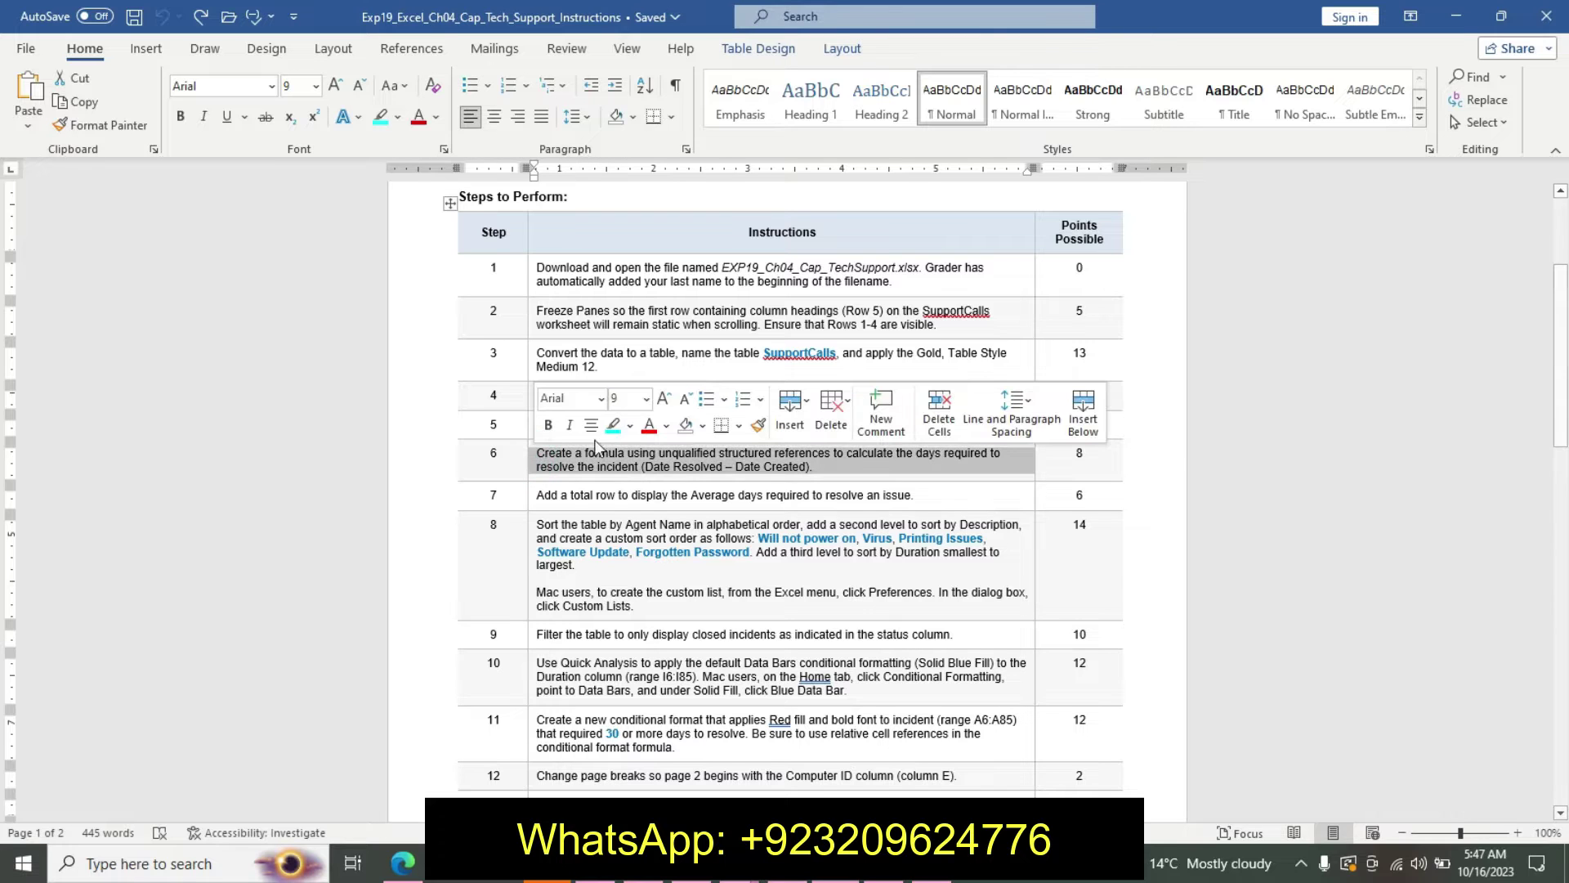
click(647, 398)
click(637, 559)
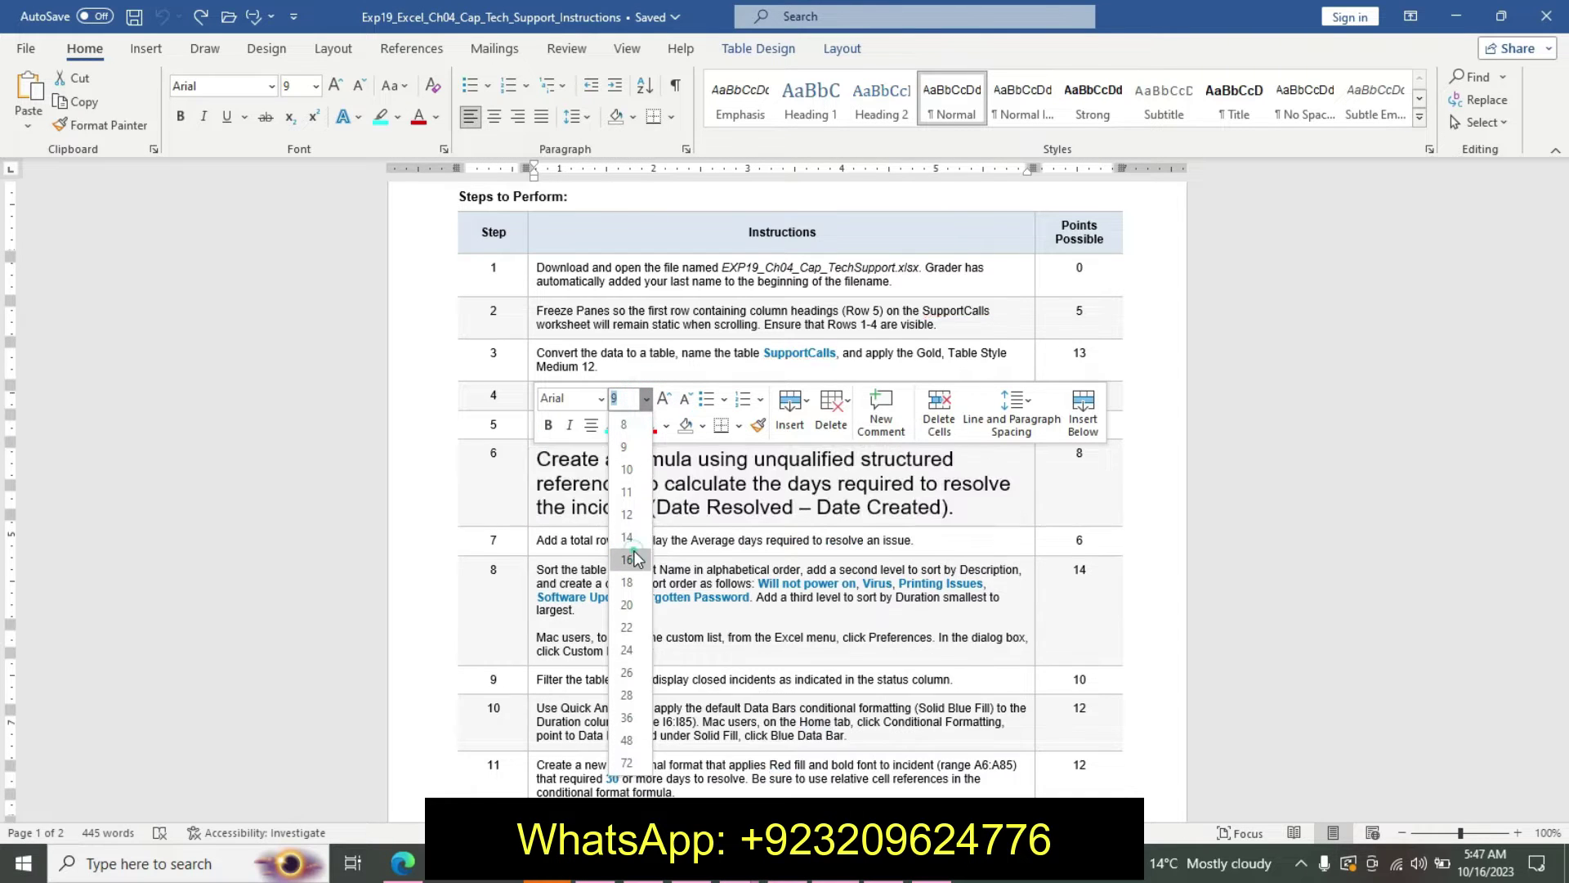
click(547, 426)
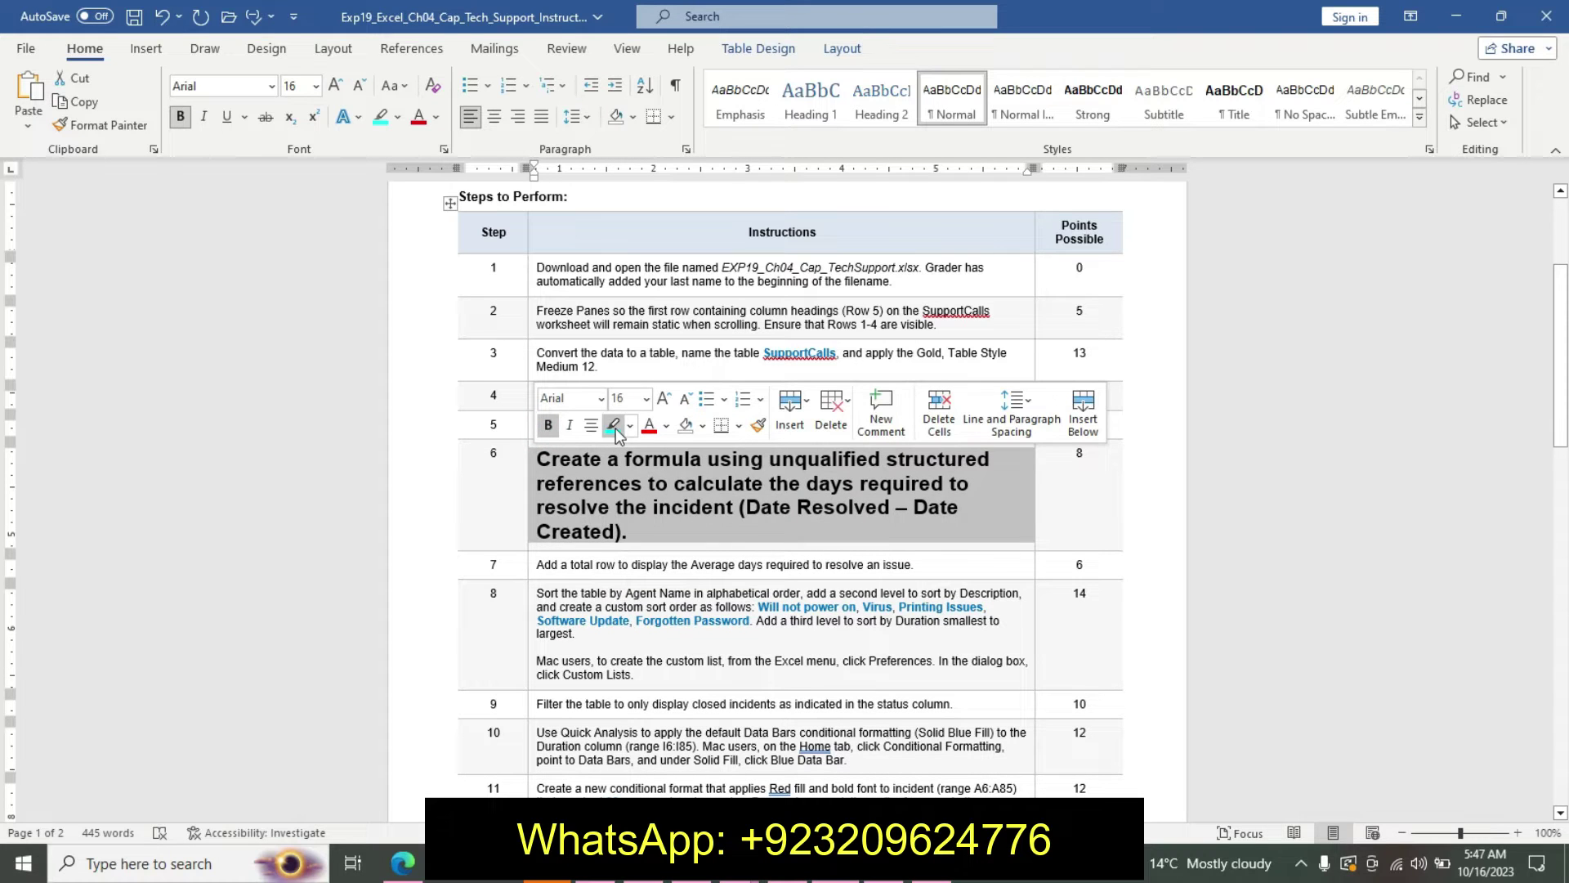
click(613, 426)
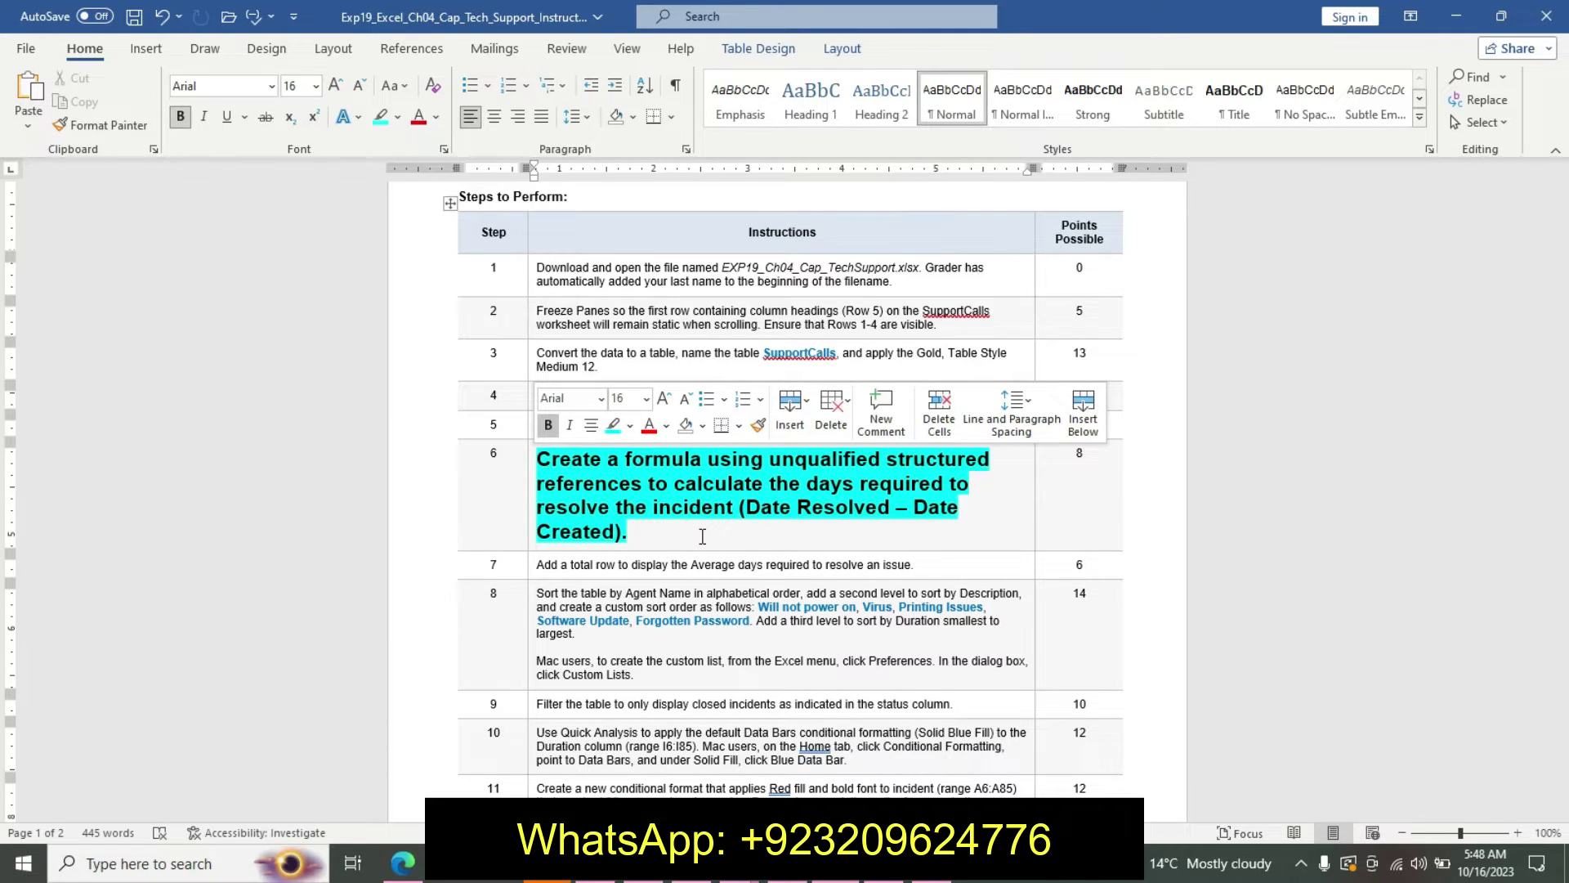
key(Left)
key(Left)
key(Left)
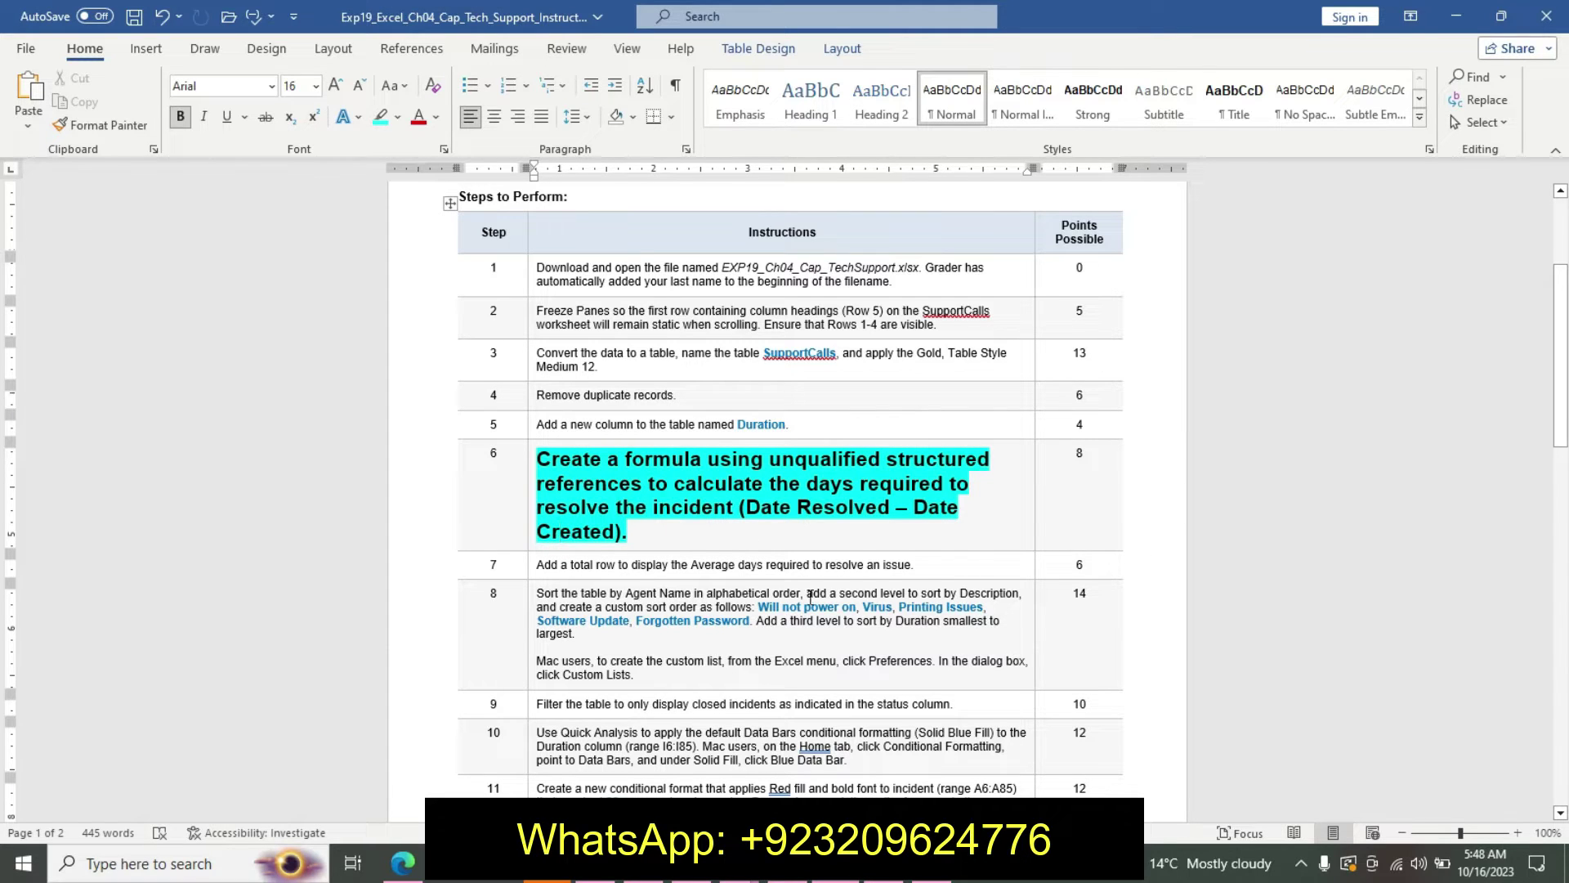
drag(761, 512, 961, 509)
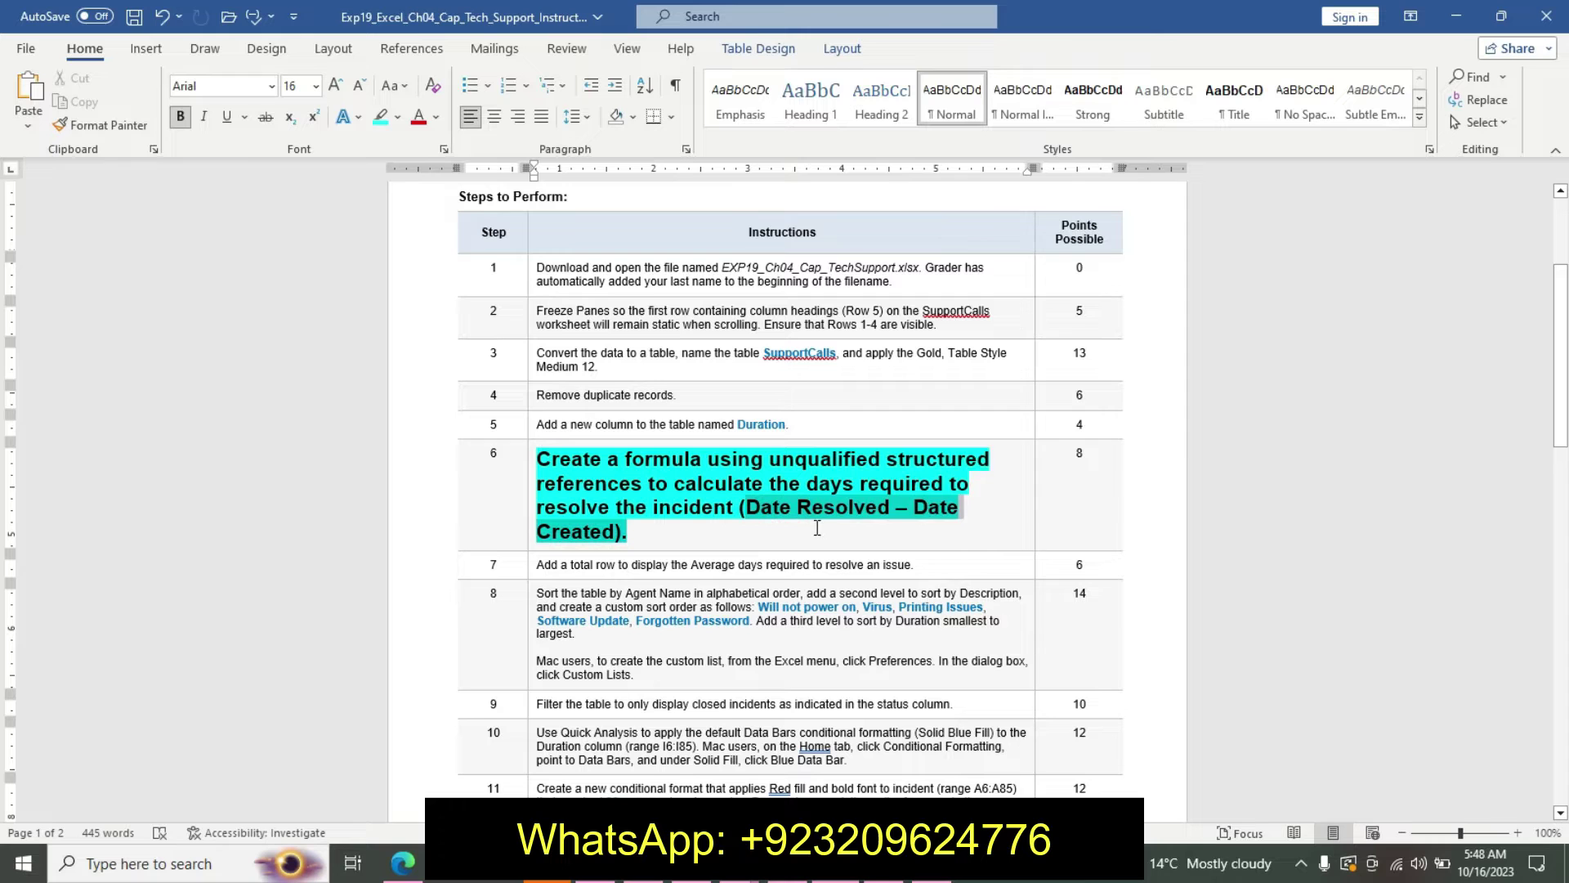
key(alt+Tab)
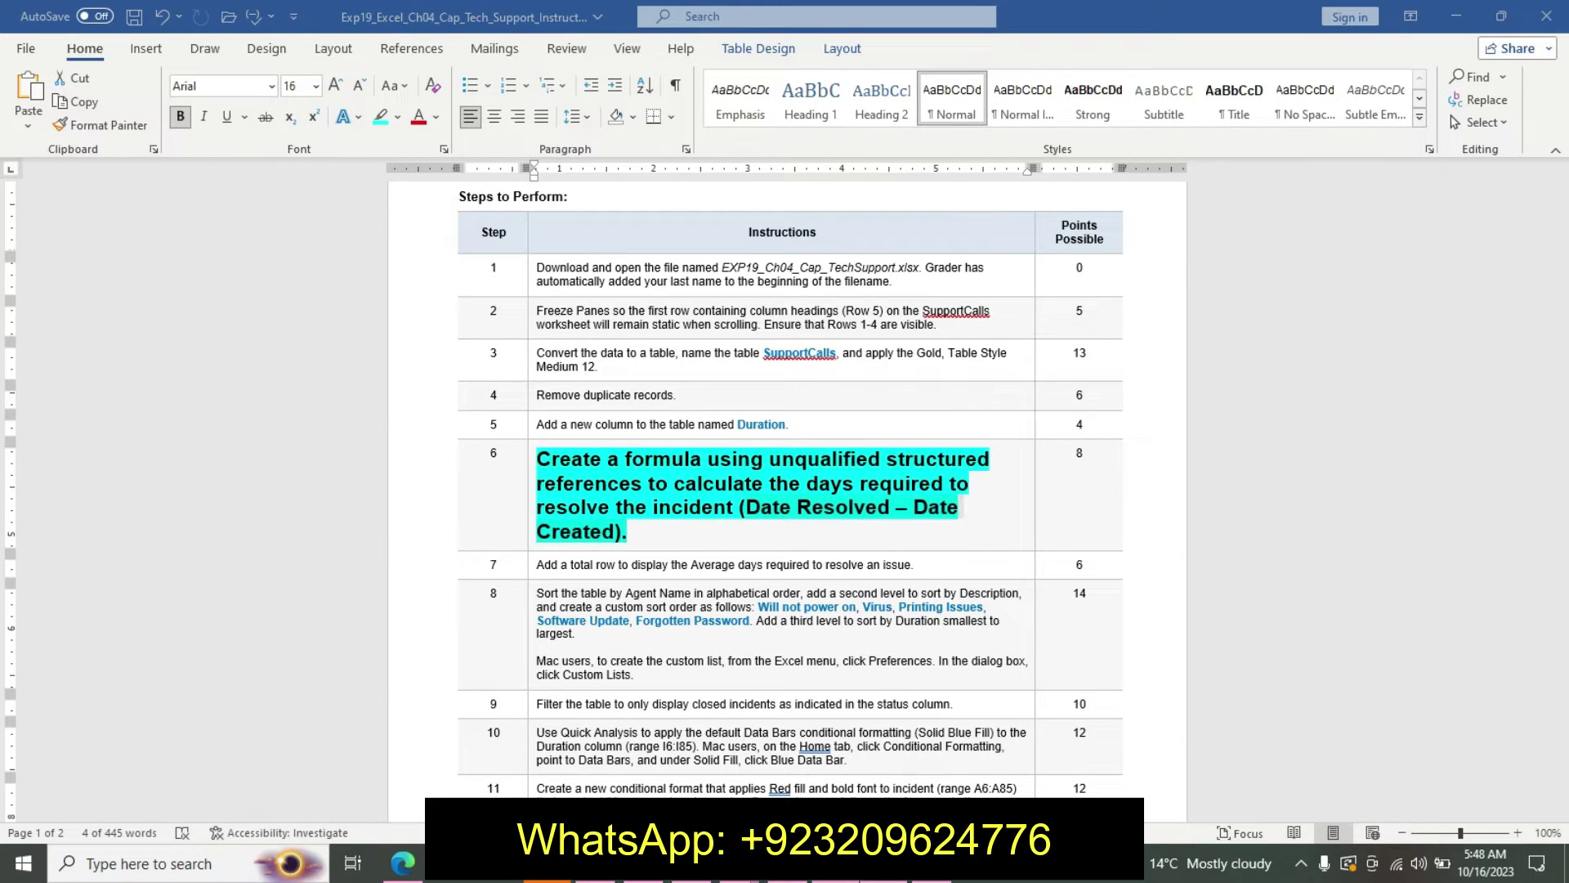
Step: Enter =[@[Date Resolved]]-[@[Date created]] in I6 to fill the Duration column, then return to Word
text(=)
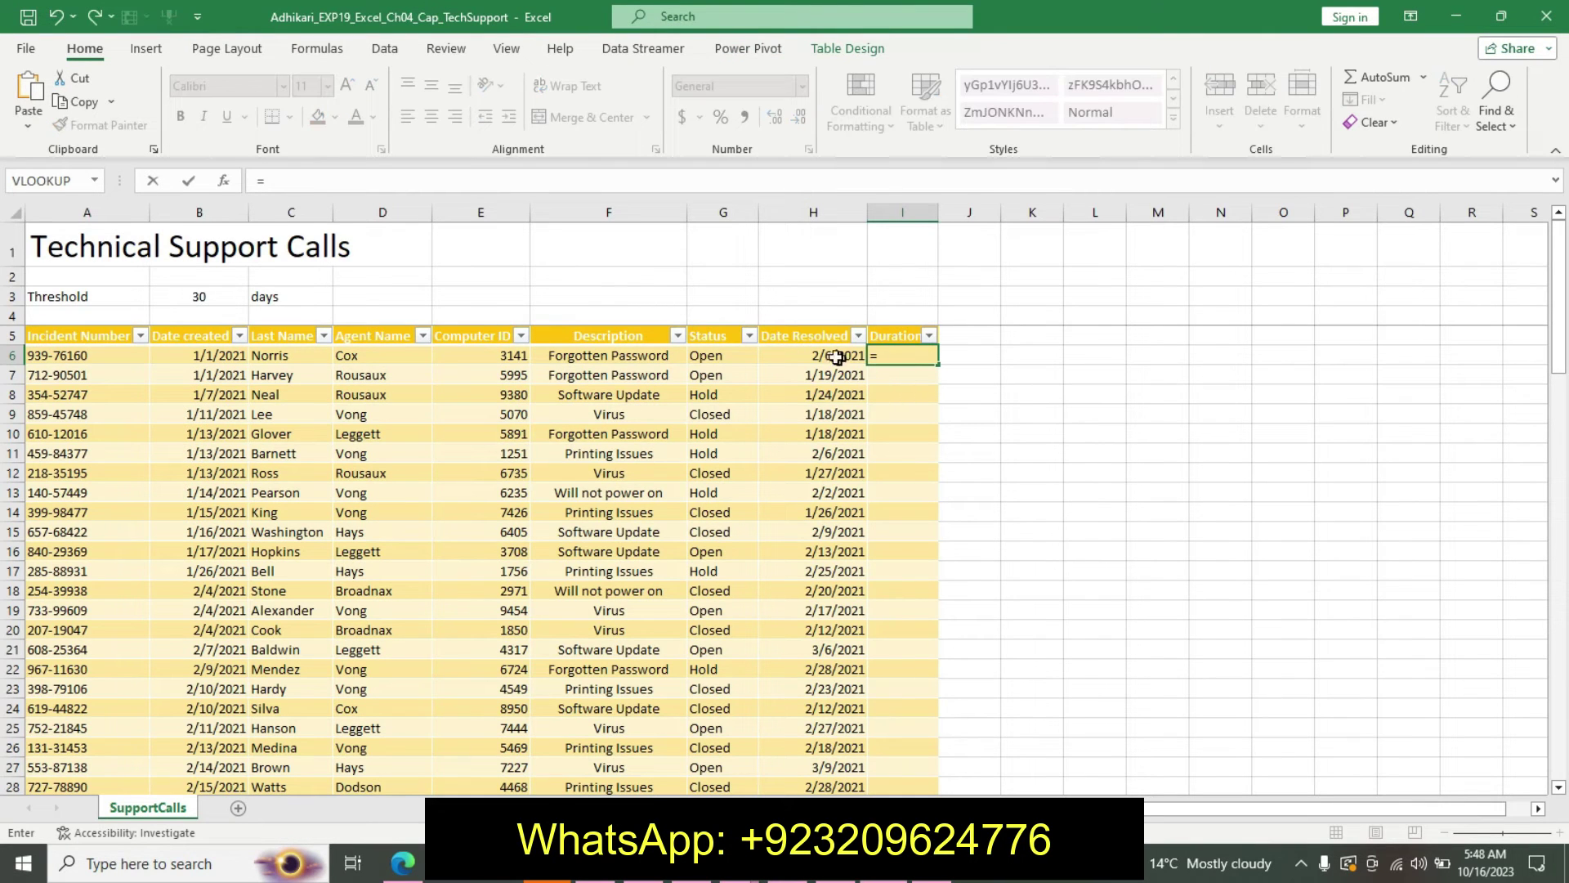
click(828, 355)
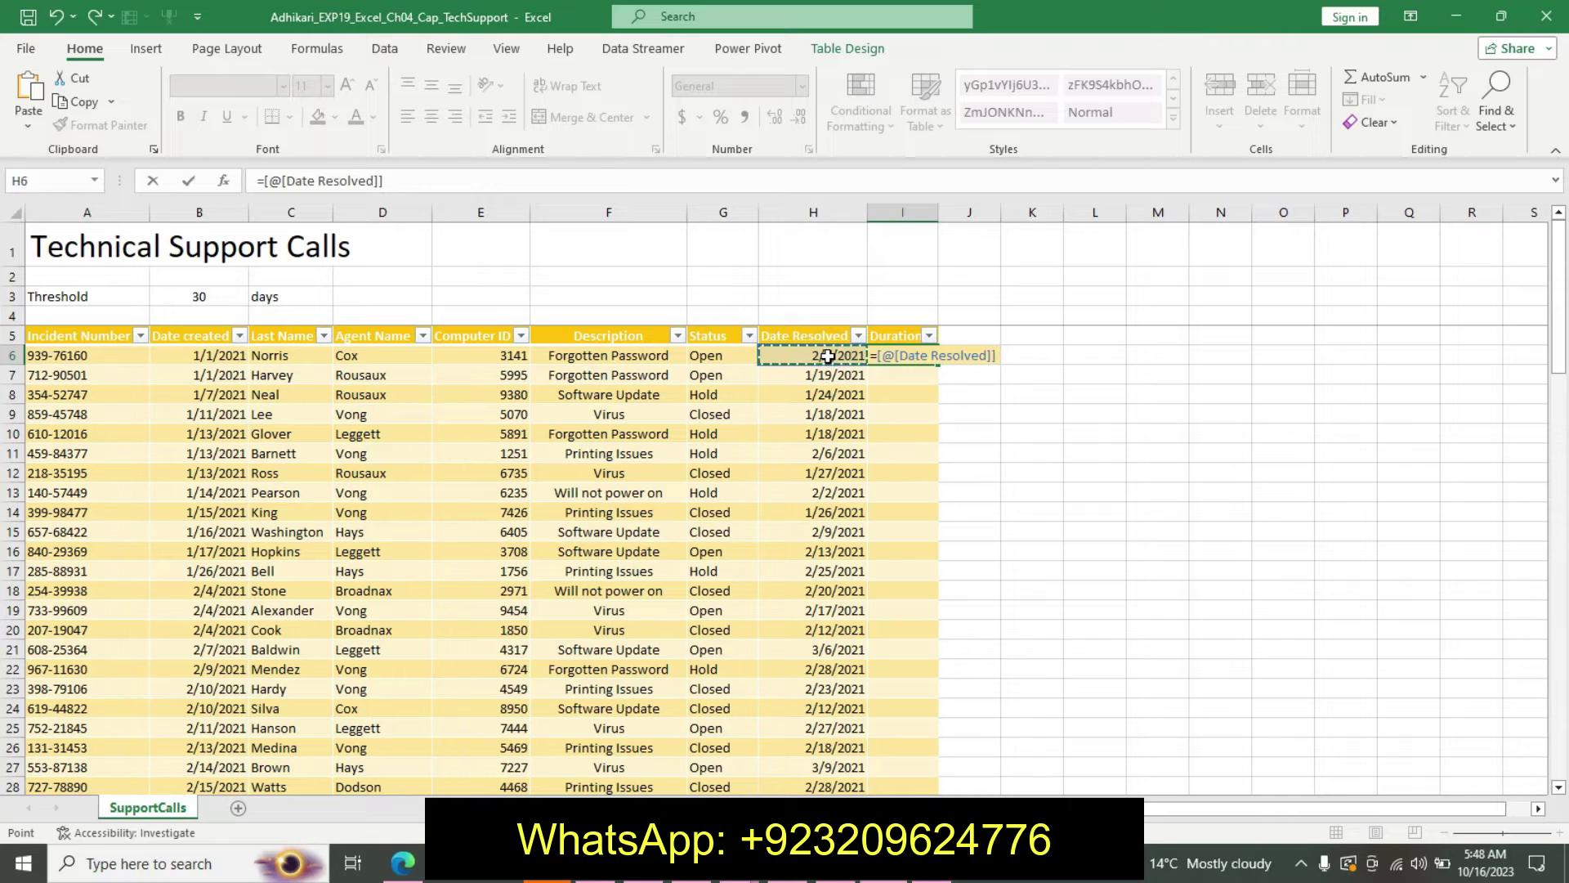
text(-)
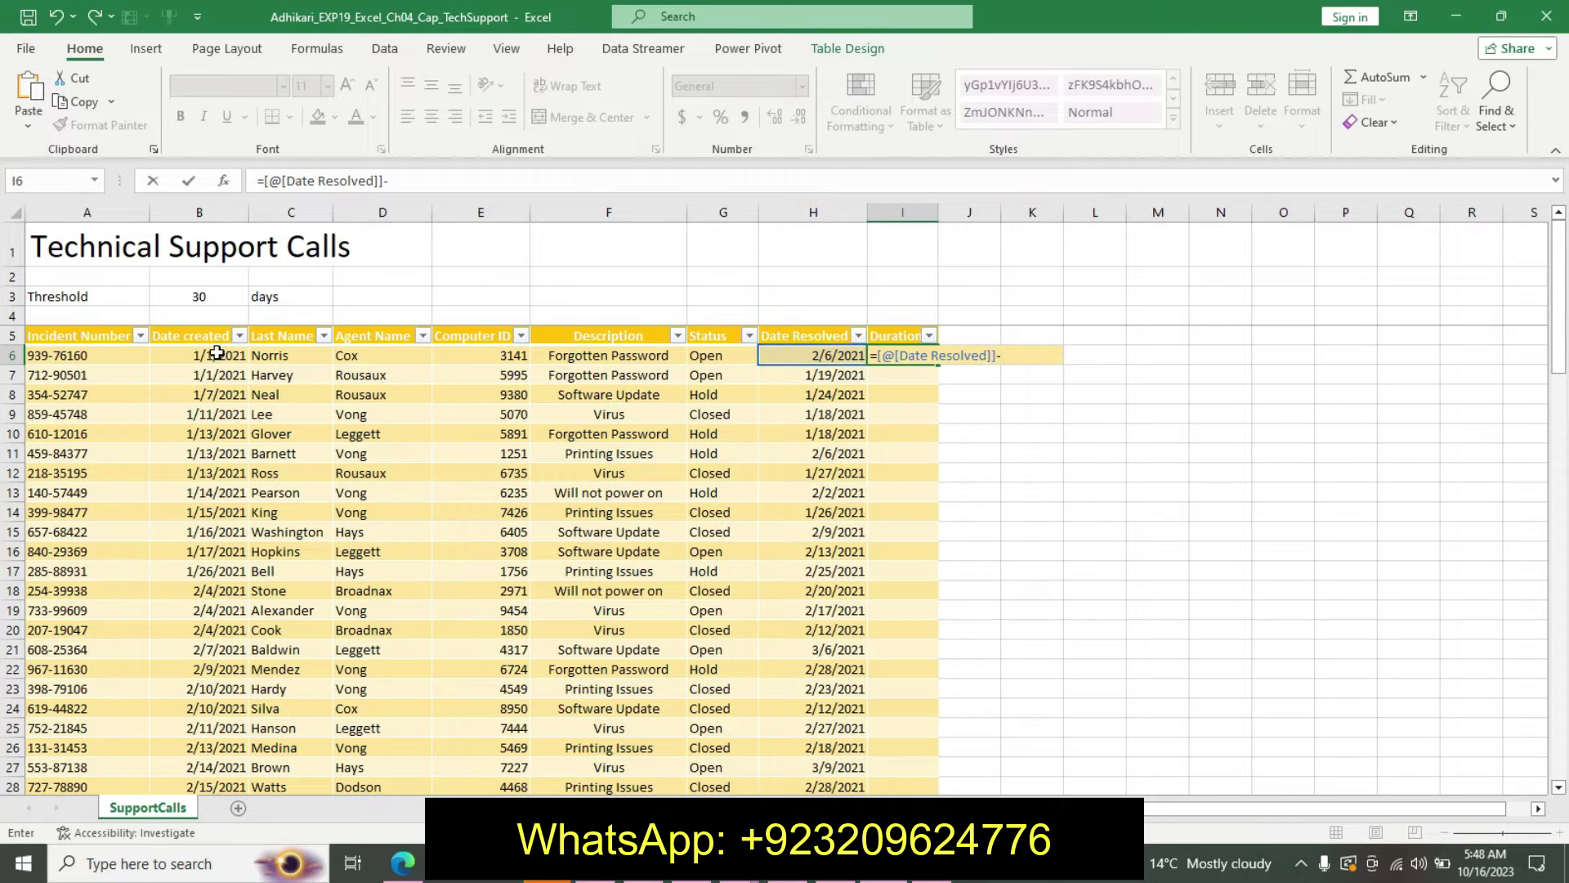
click(218, 352)
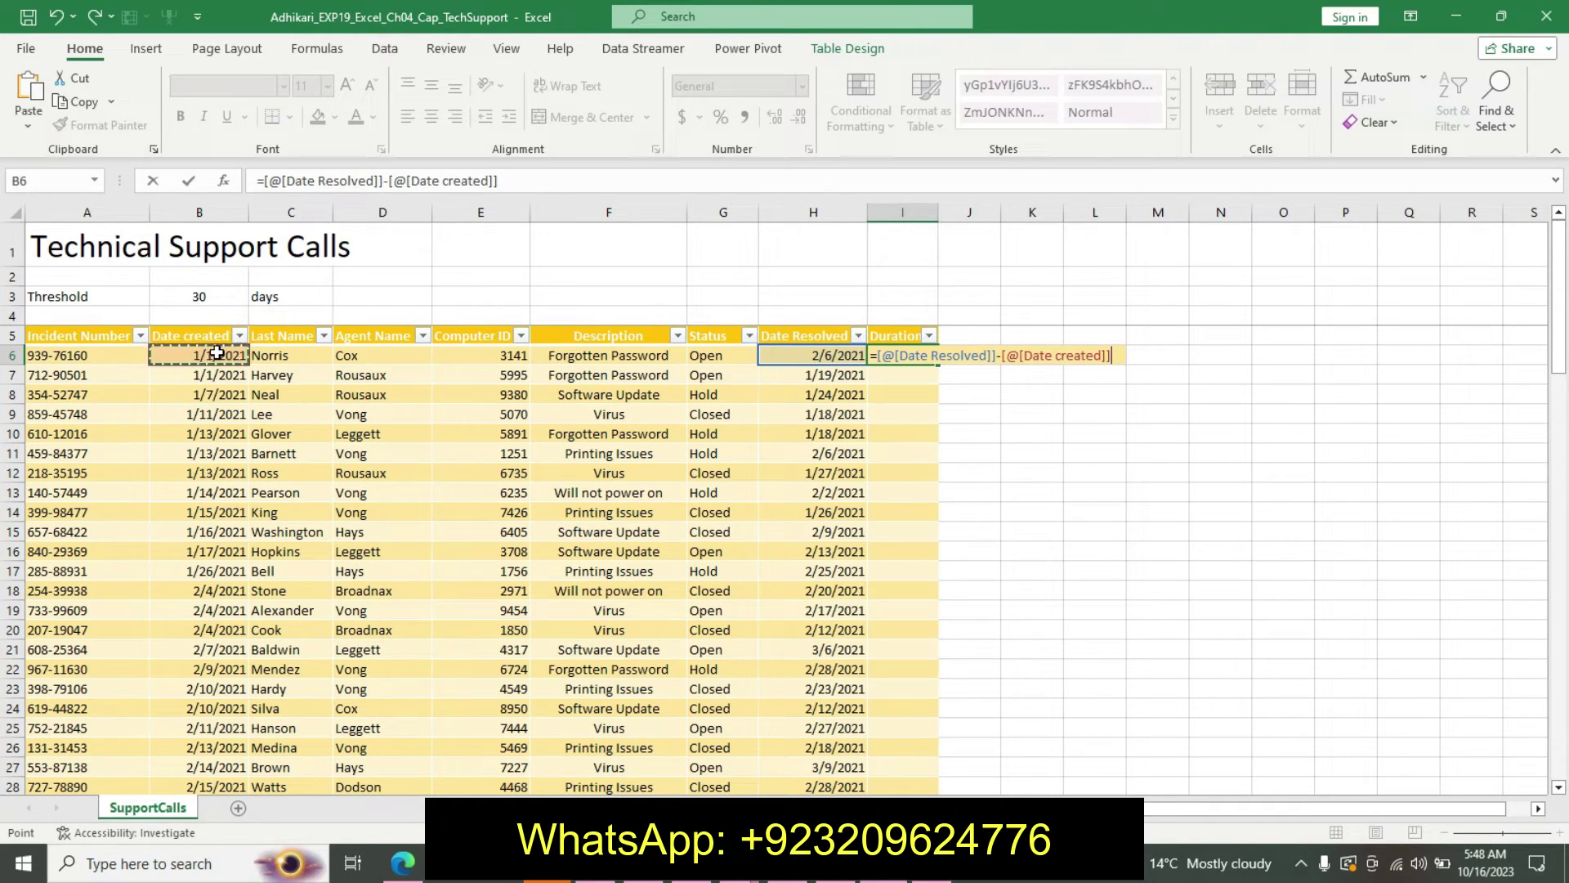
key(Return)
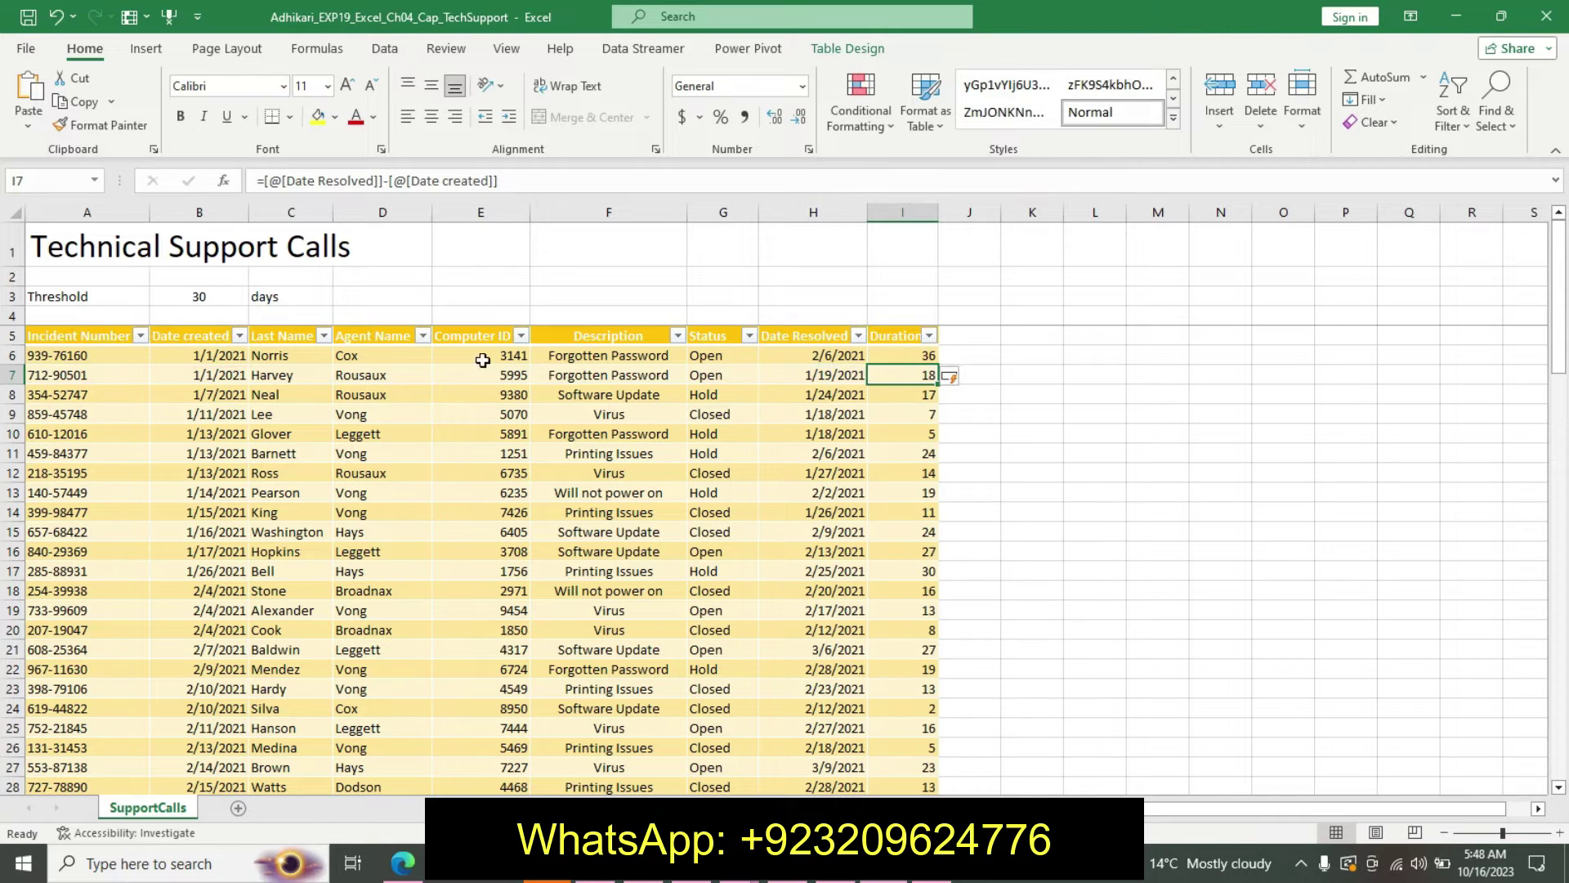
key(alt+Tab)
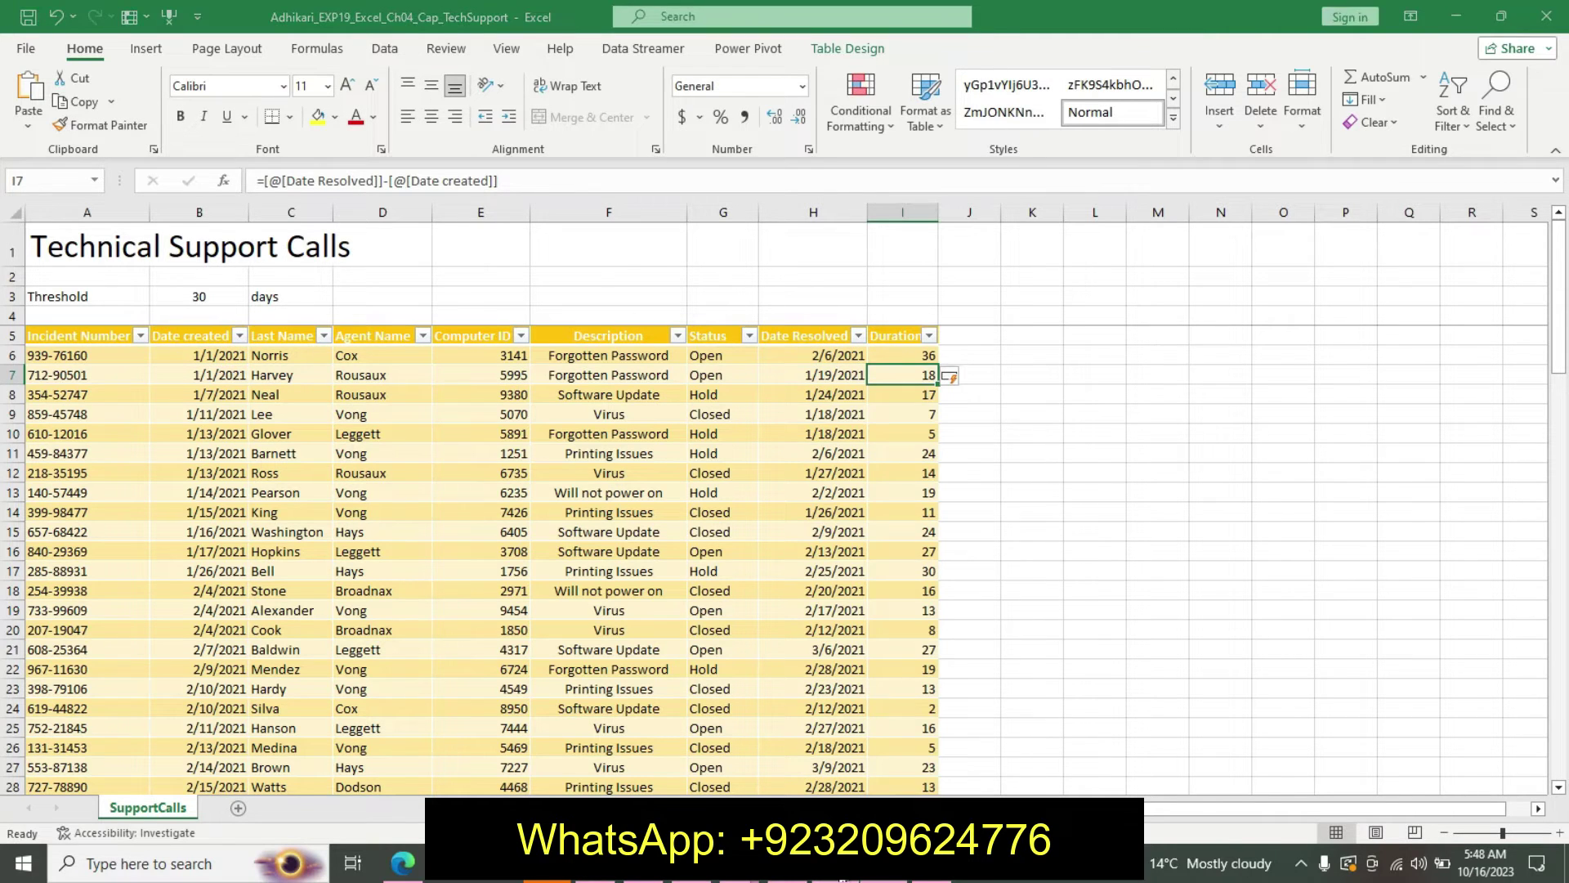
Step: Undo step 6's emphasis and make step 7 18 pt, bold and cyan-highlighted
key(ctrl+z)
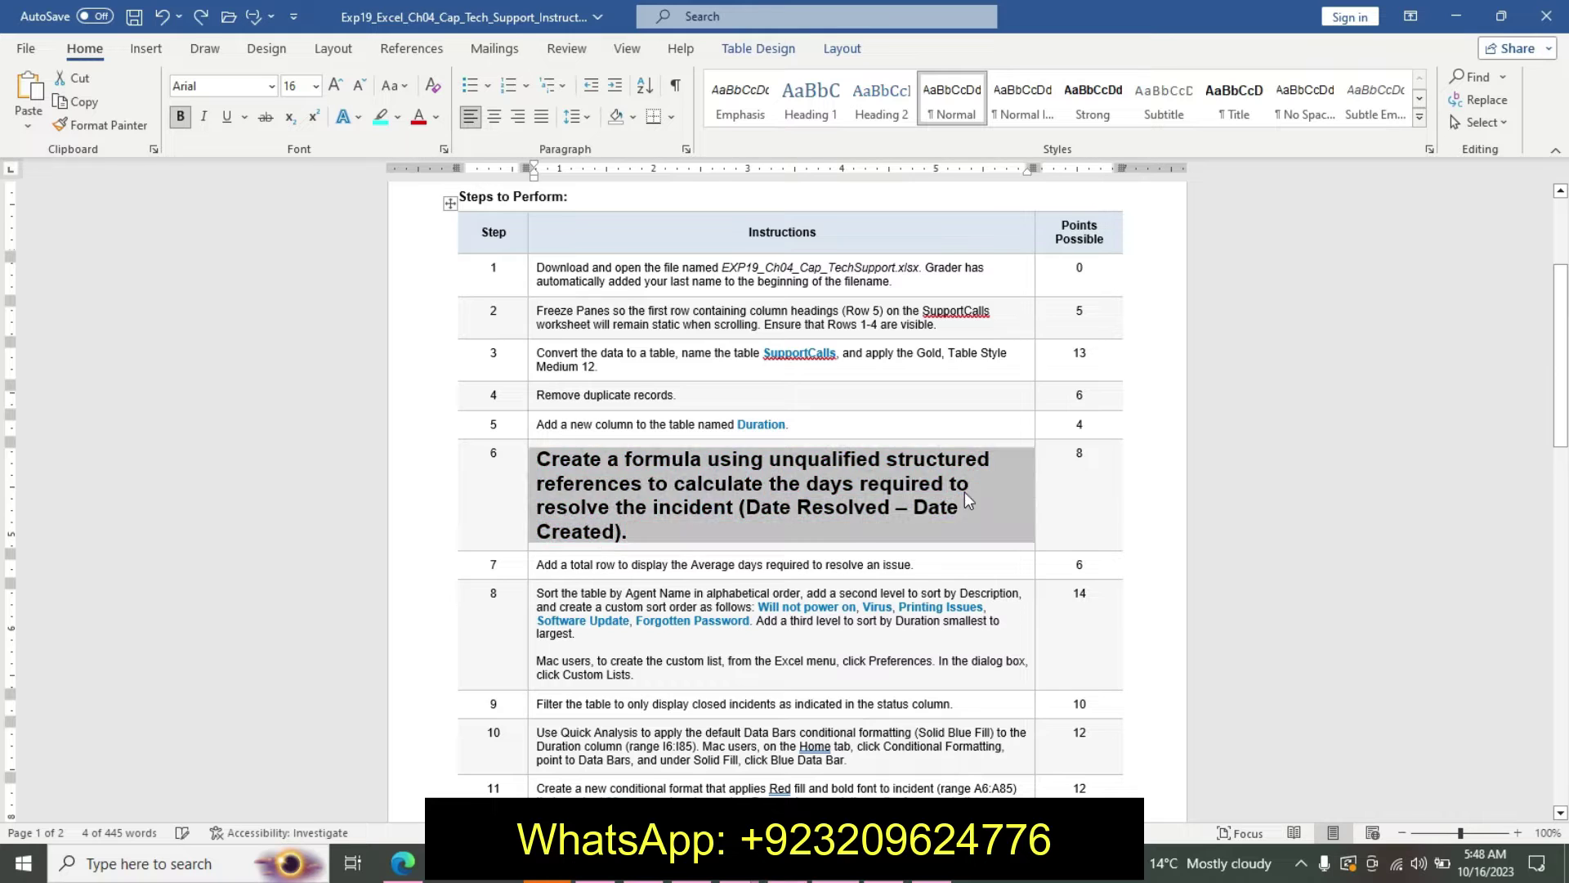
key(ctrl+z)
key(ctrl+z)
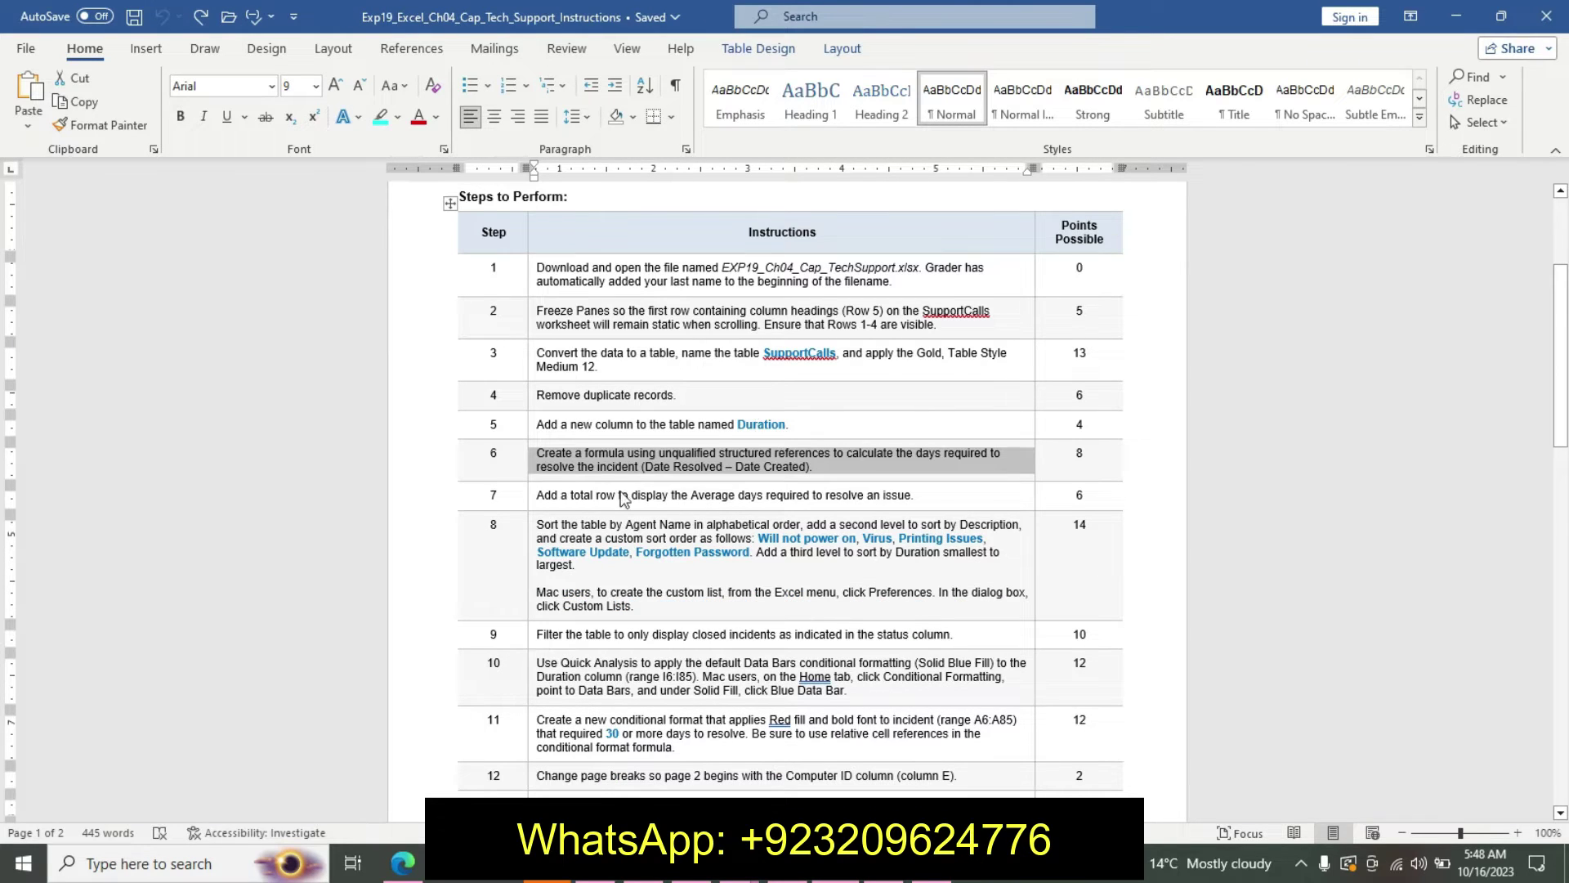
click(532, 497)
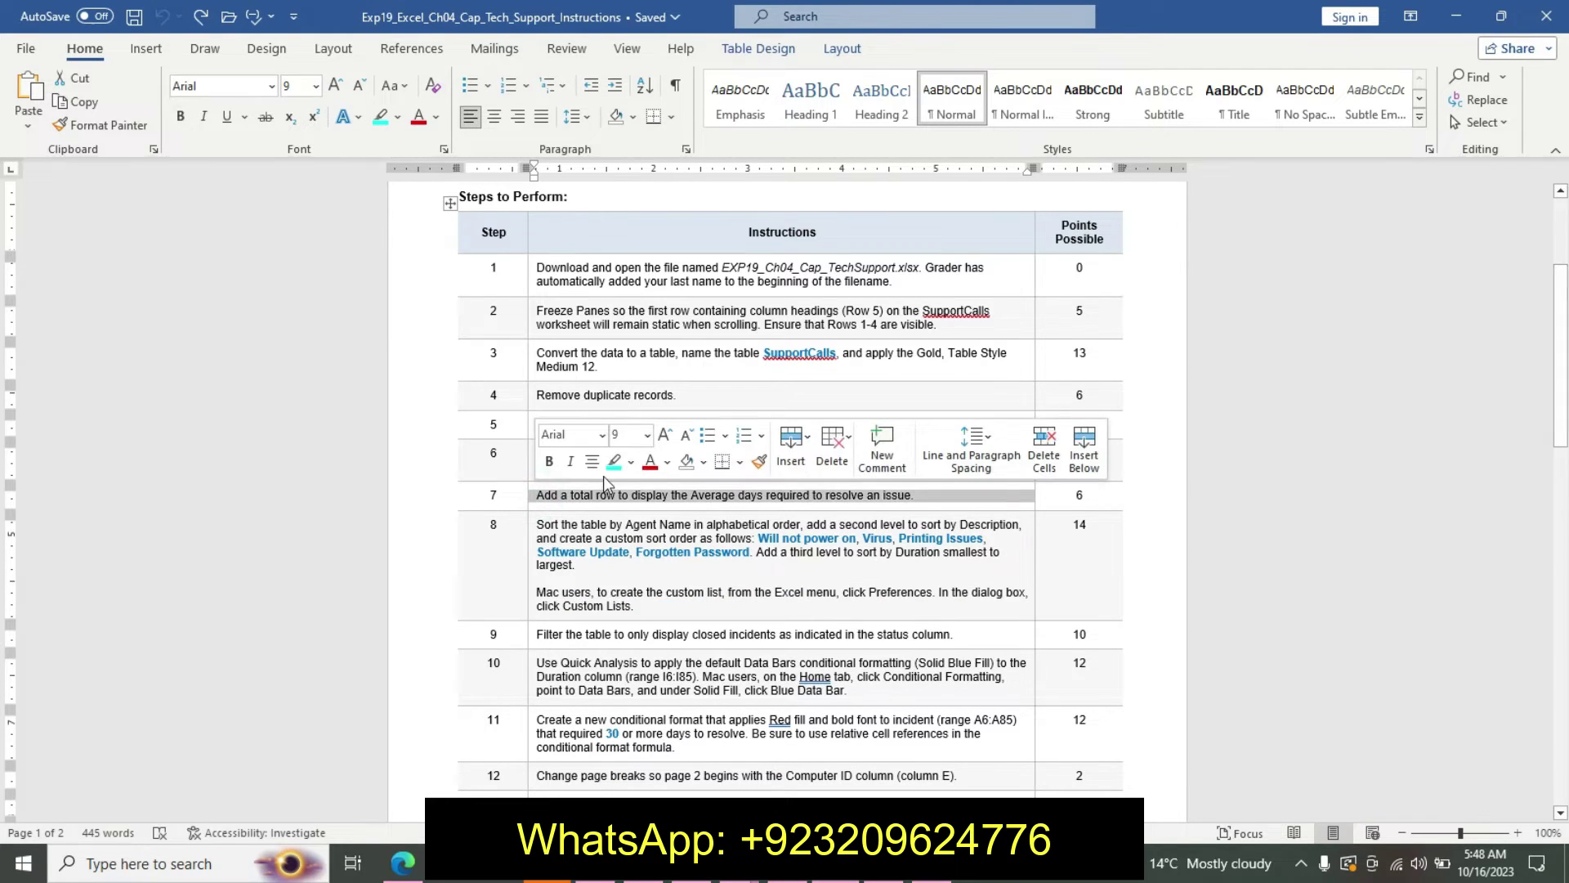
click(646, 436)
click(628, 619)
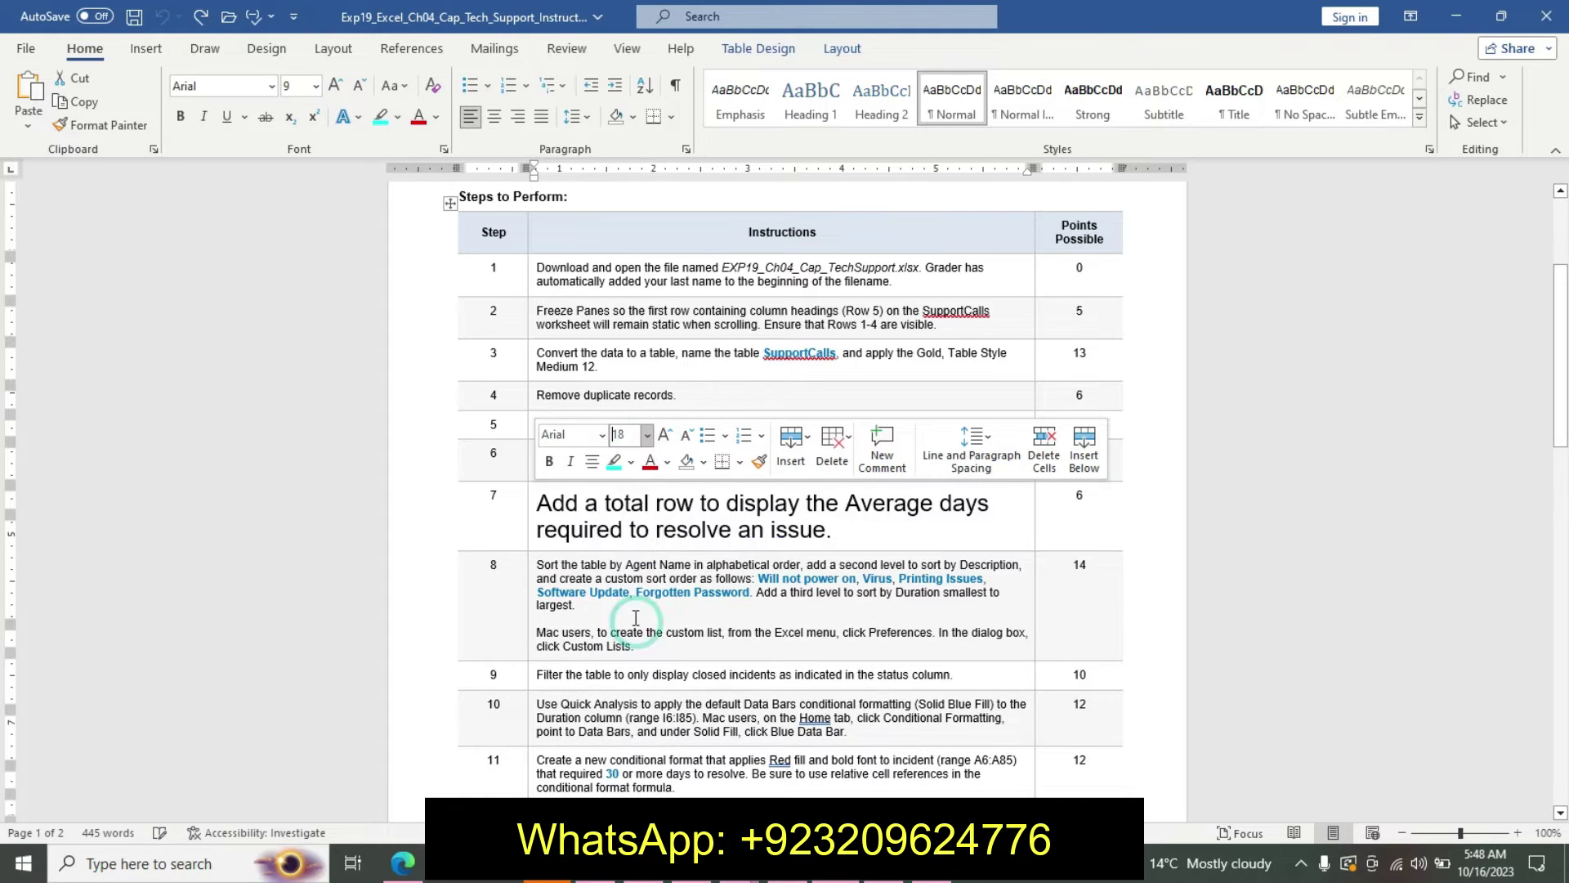
click(550, 462)
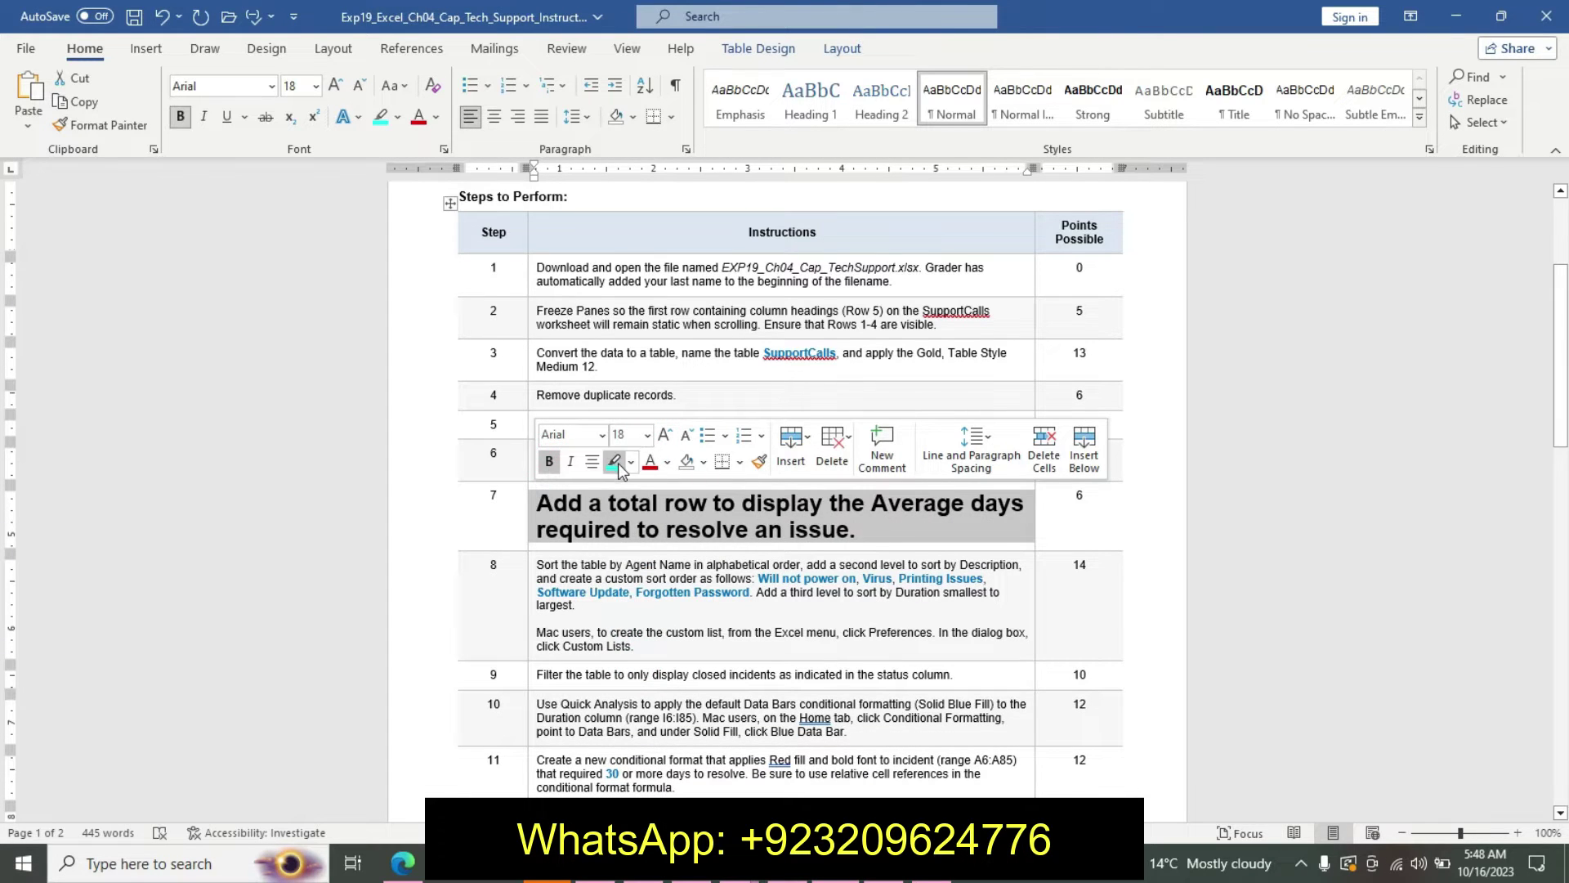
click(614, 461)
click(619, 507)
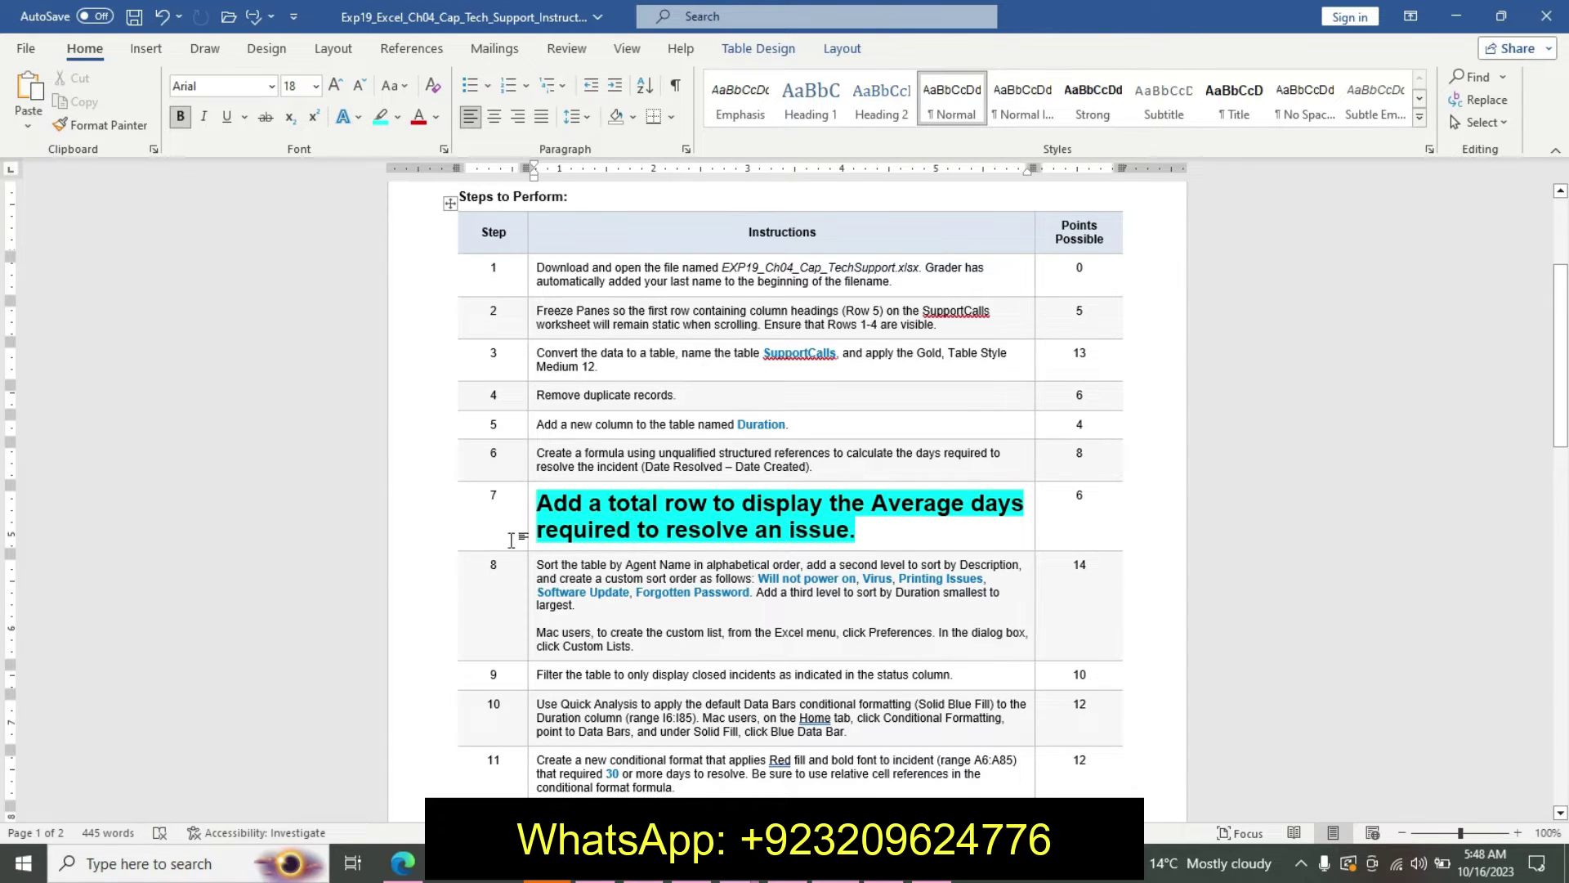
key(alt+Tab)
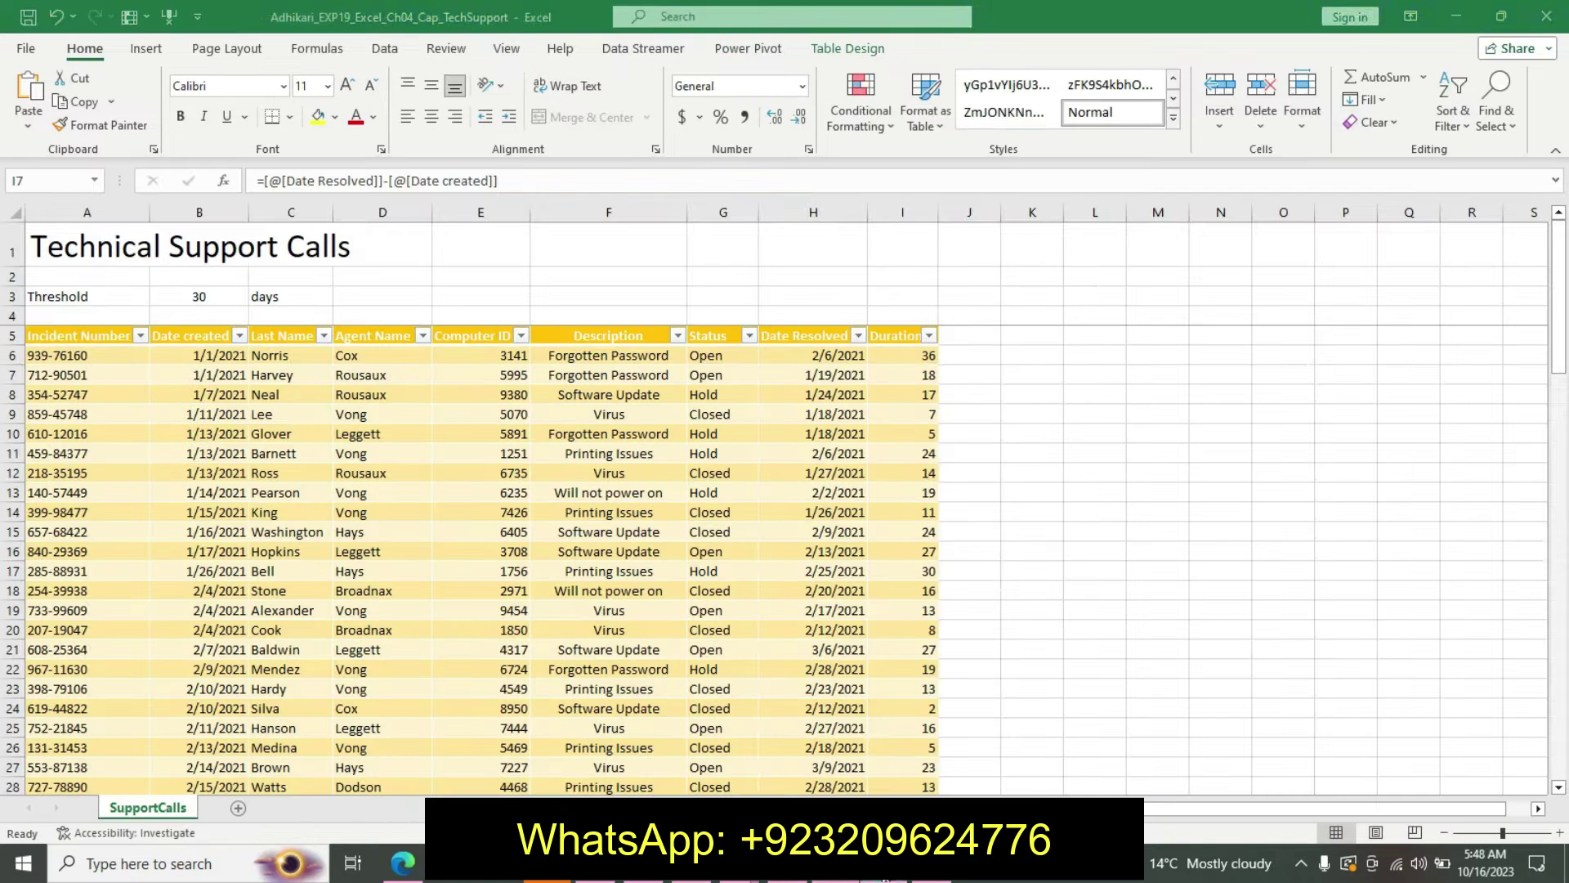
Step: Add a Total row averaging Duration (17.26506), then undo step 7's formatting in Word
click(813, 52)
click(559, 99)
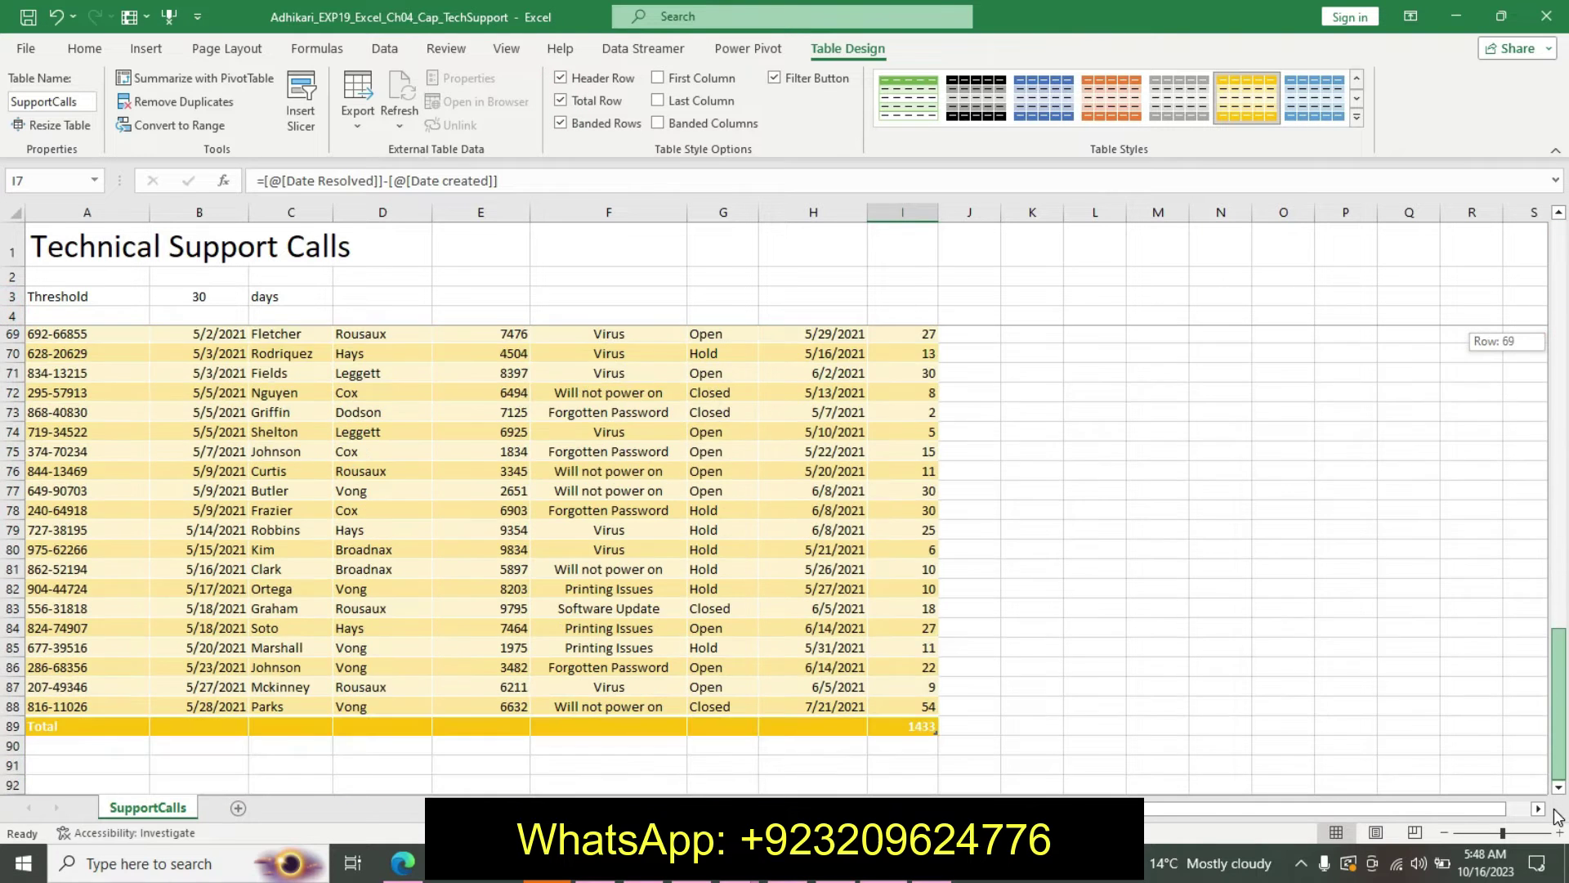
drag(1559, 370, 1559, 773)
click(917, 725)
click(947, 726)
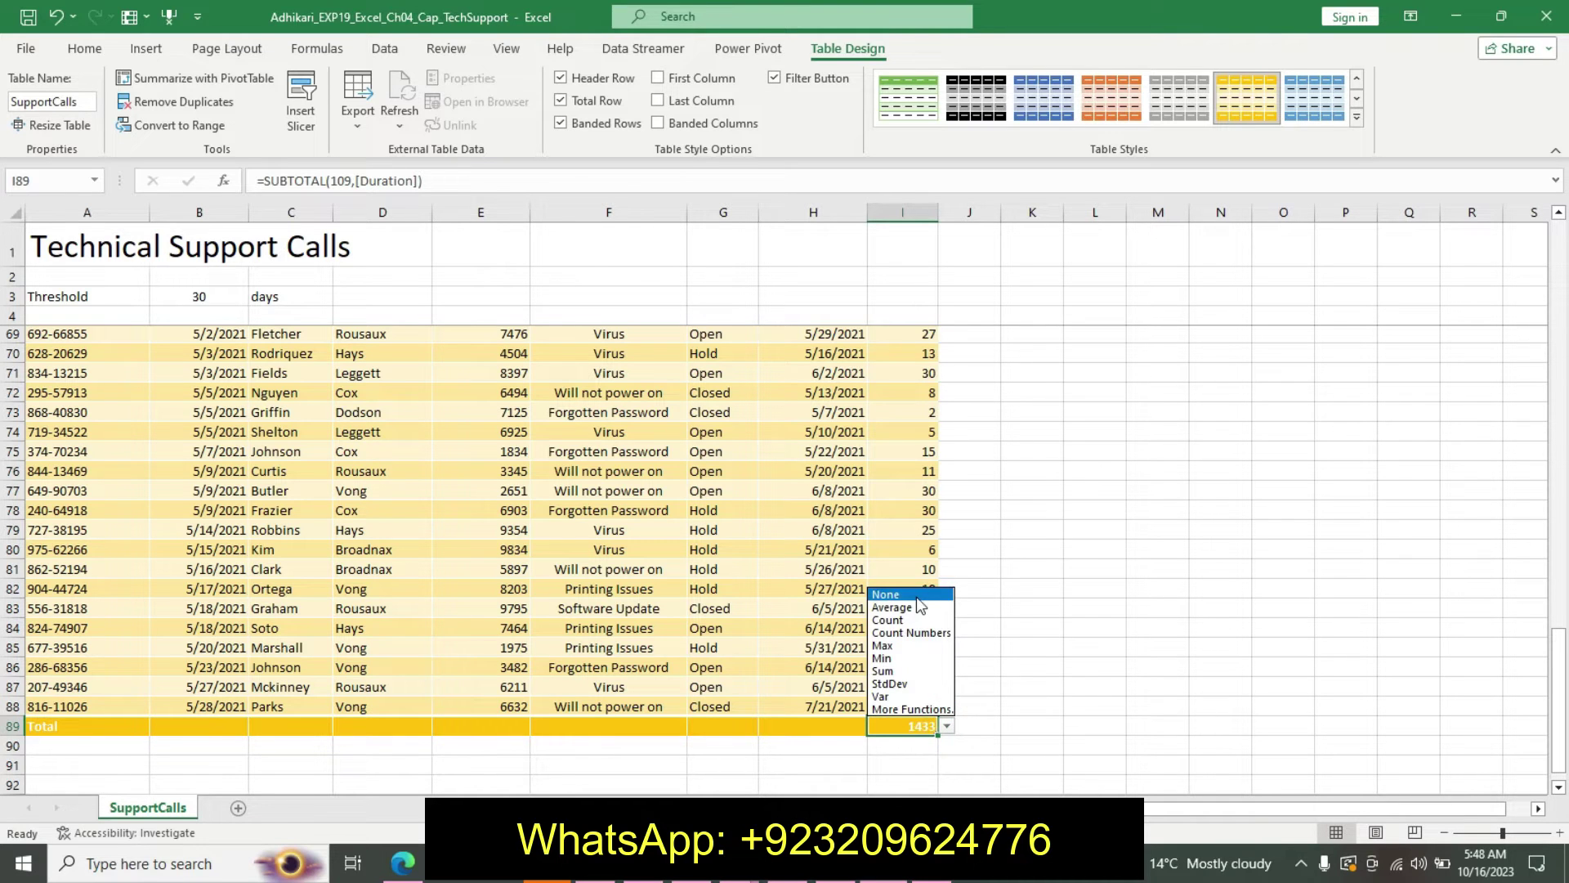
click(891, 607)
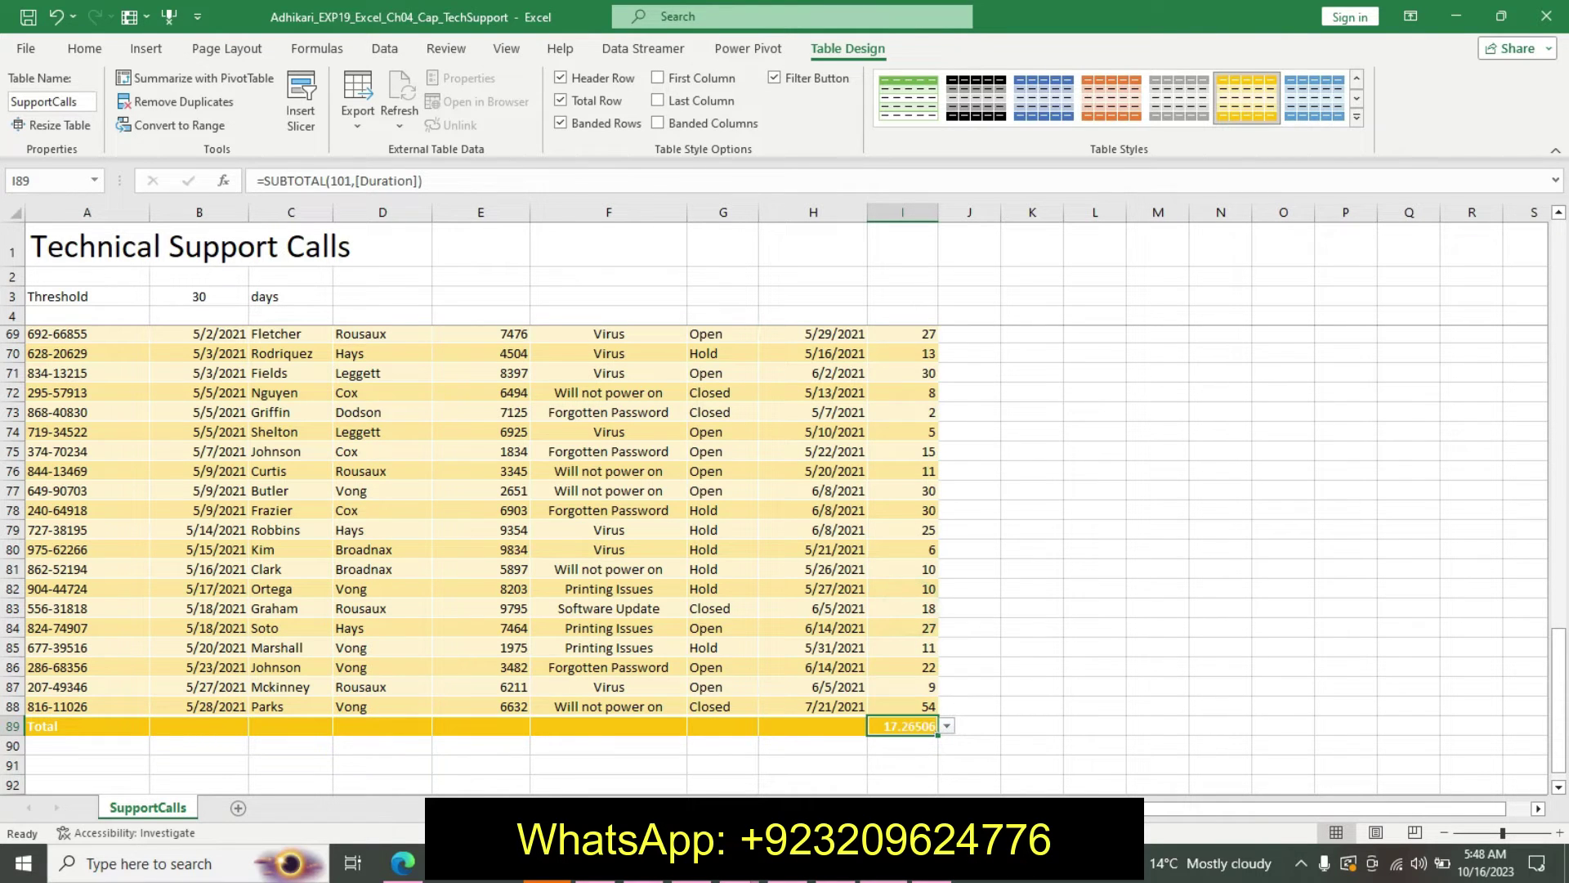
key(alt+Tab)
key(ctrl+z)
key(ctrl+z)
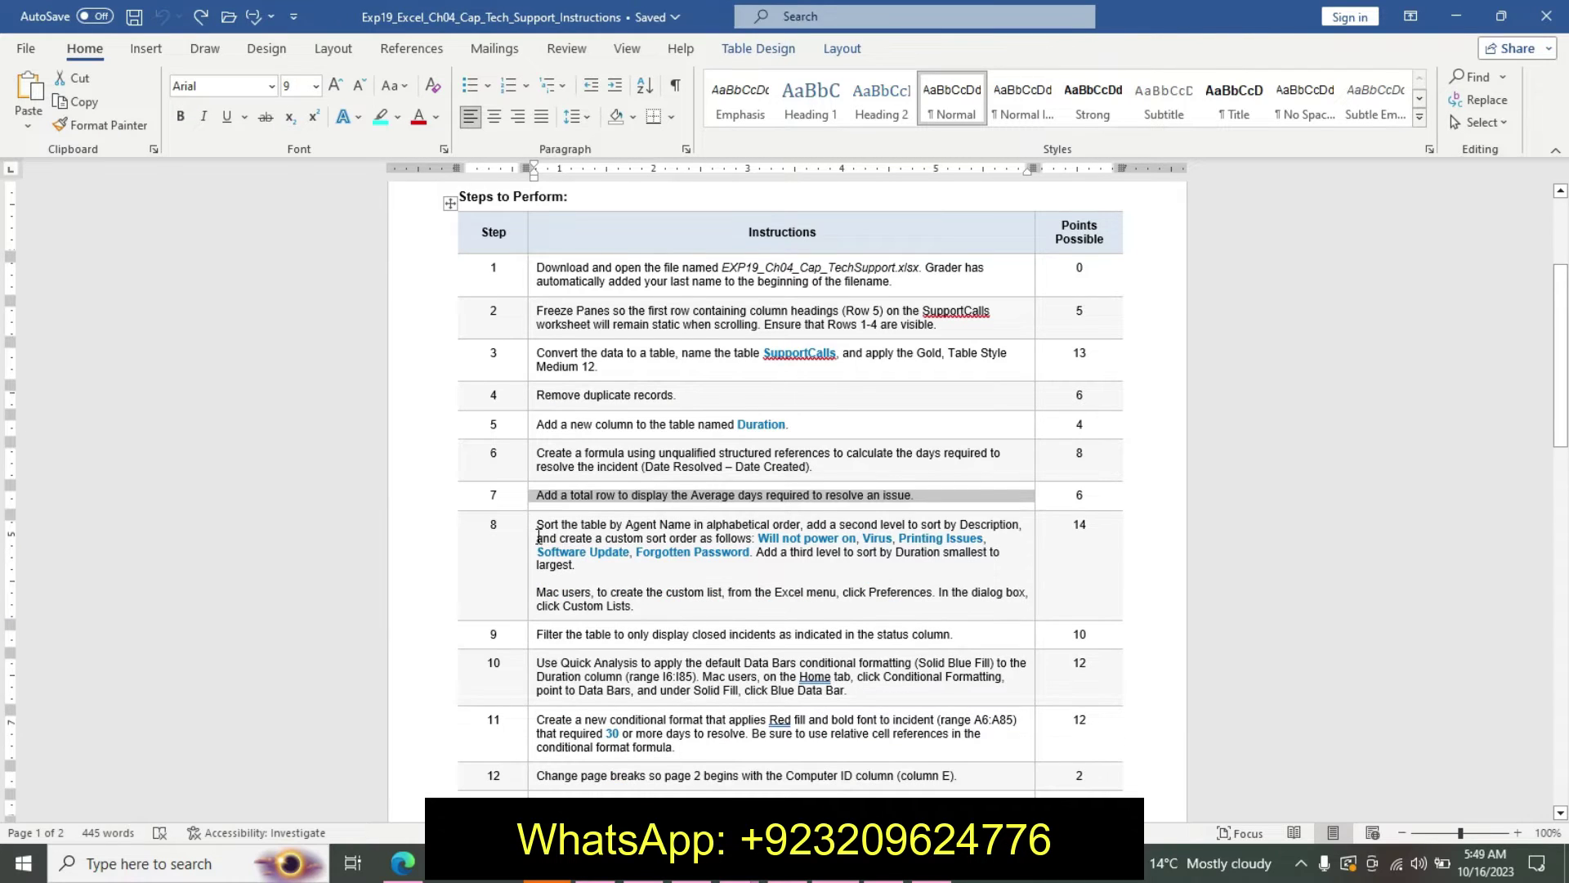
Step: Make step 8's instruction 12 pt, bold and cyan-highlighted
triple_click(539, 531)
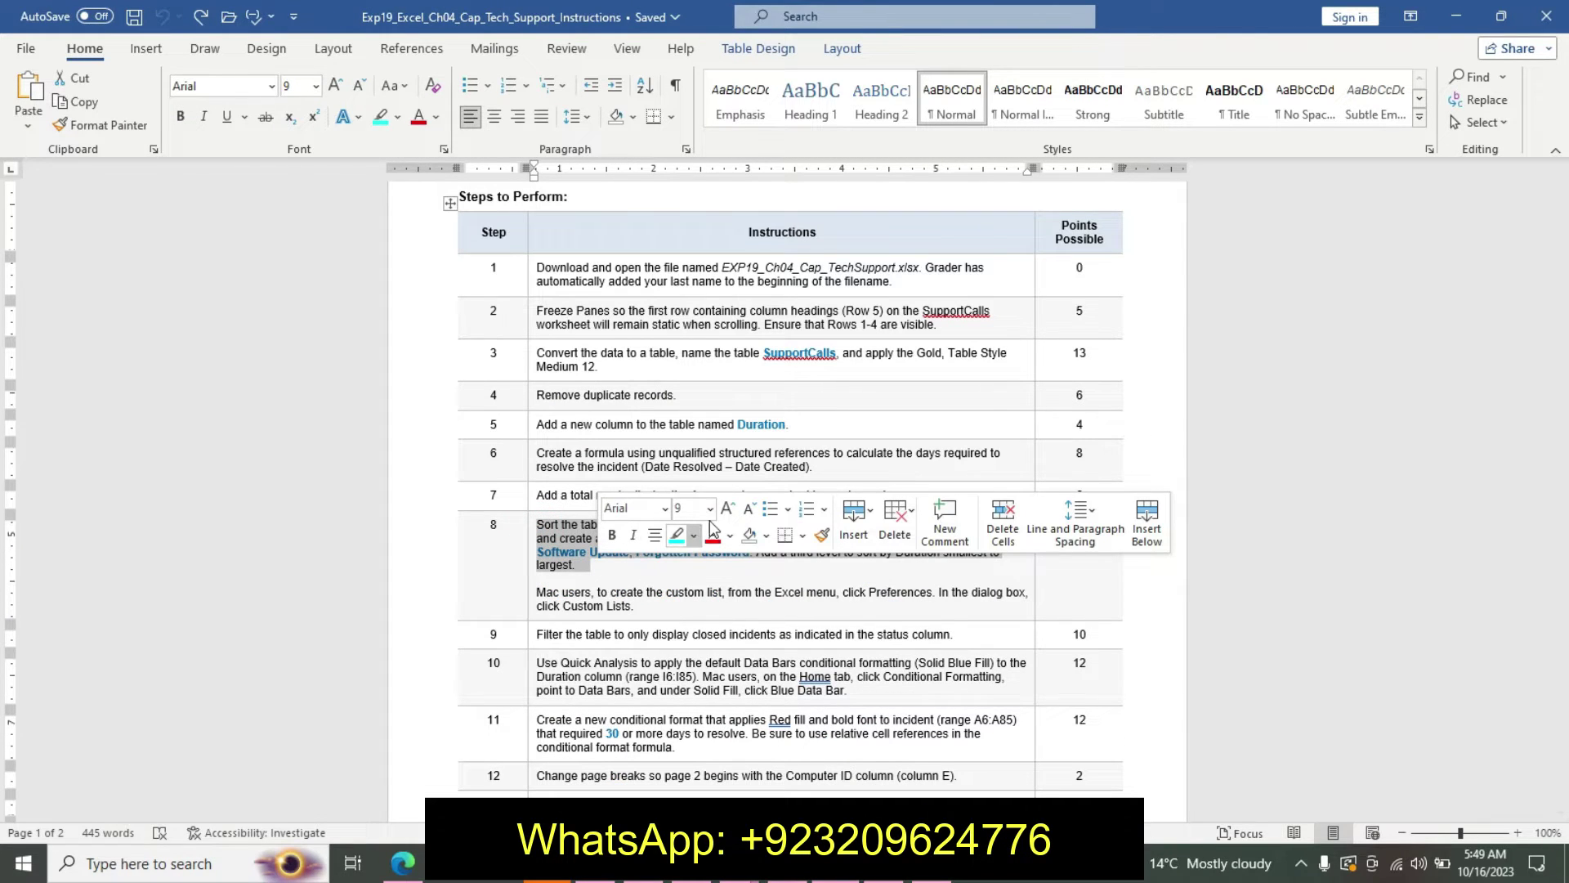
click(709, 508)
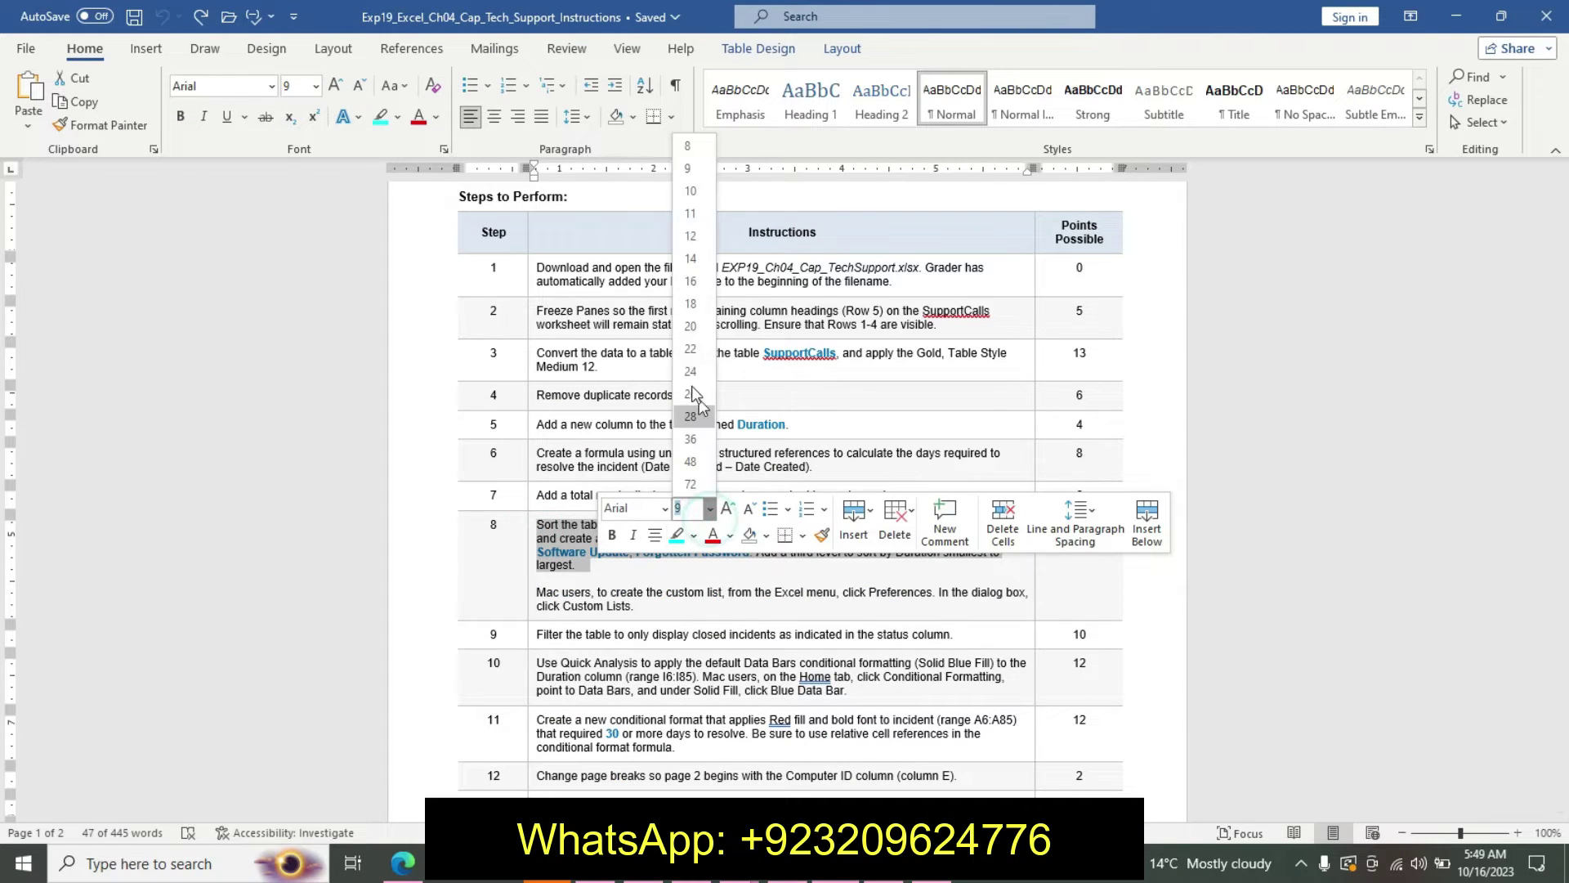
click(690, 237)
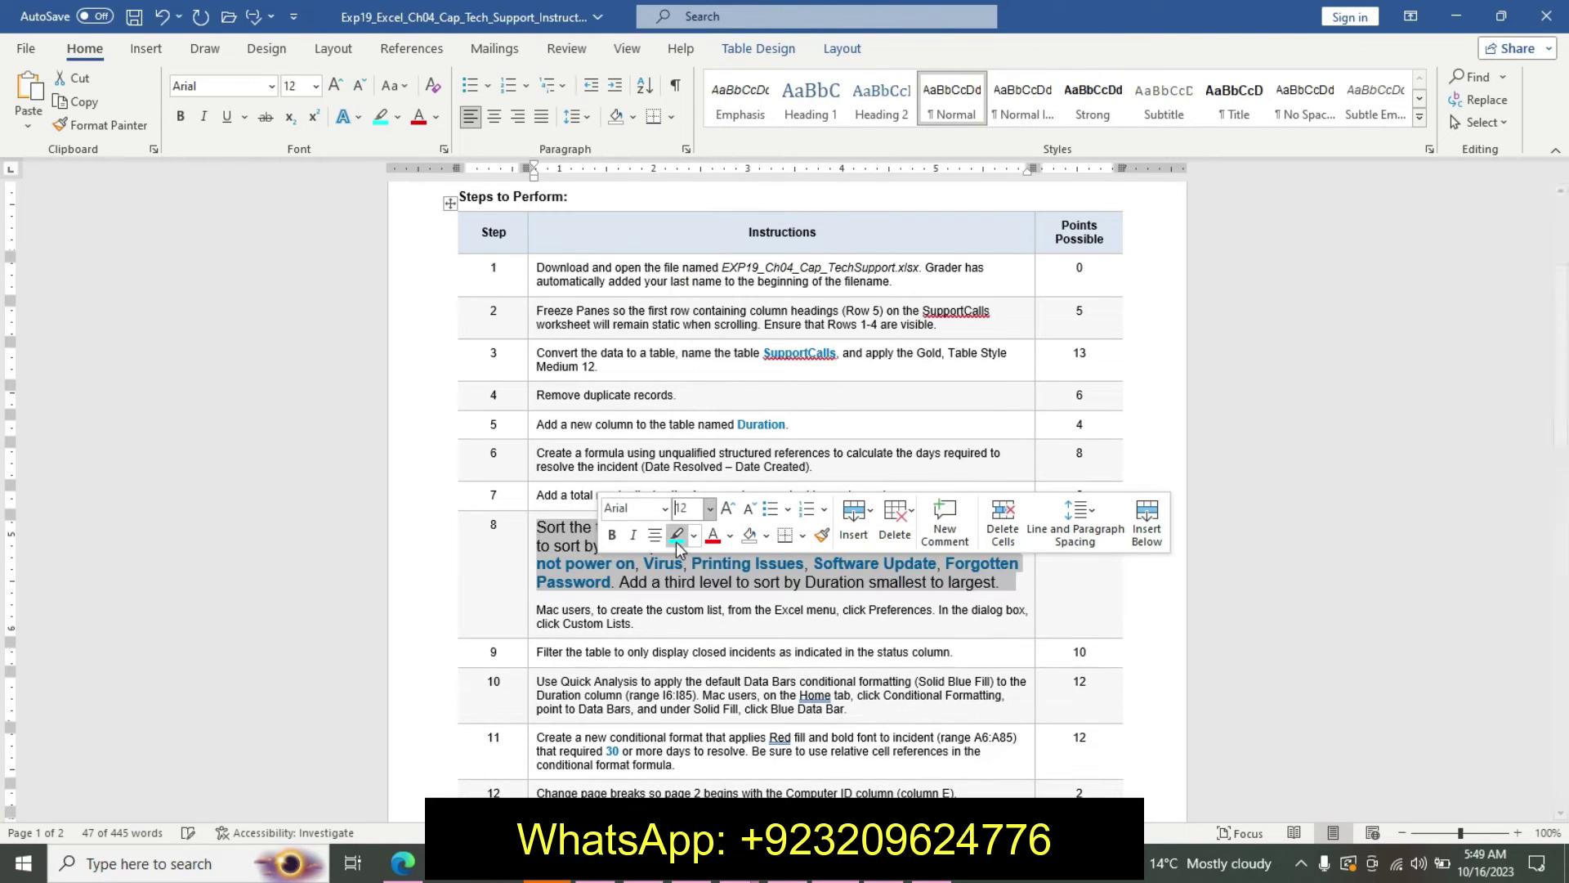
click(677, 536)
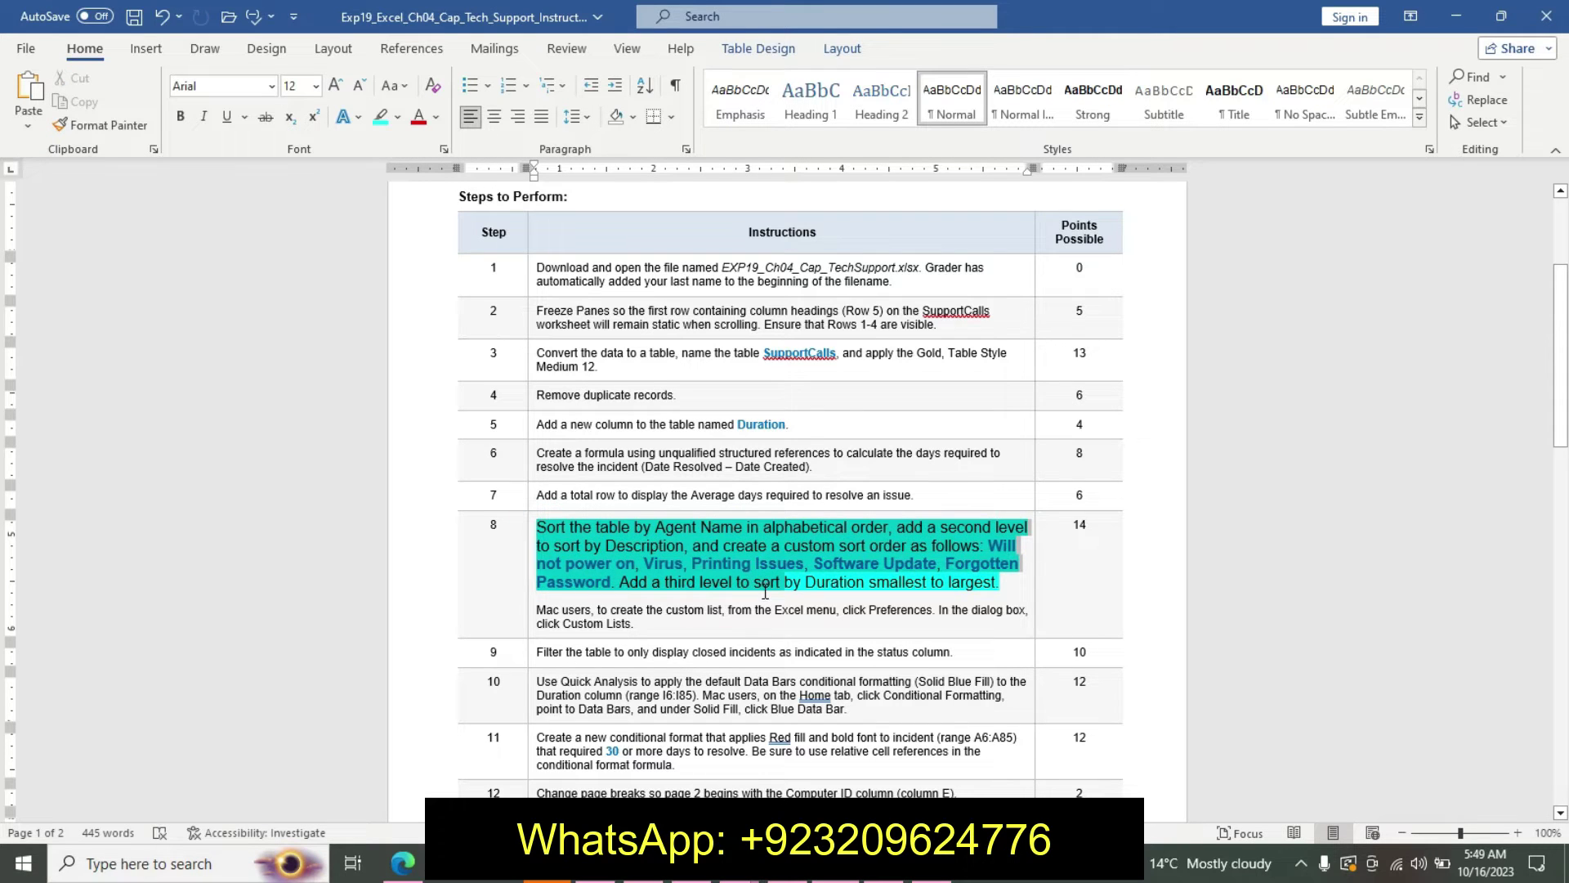
click(778, 561)
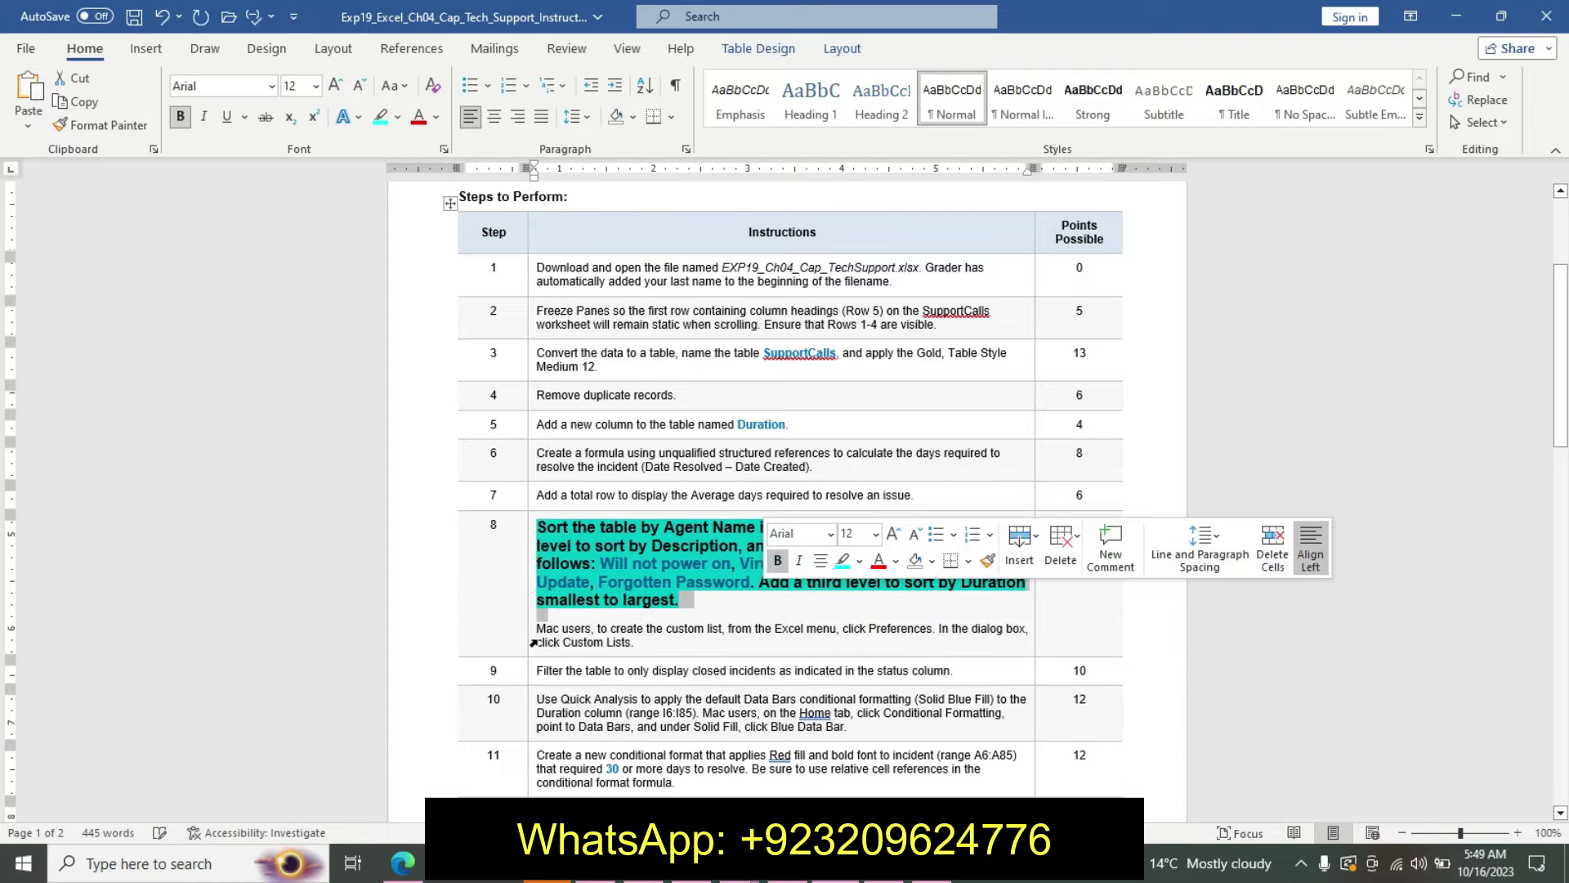
Step: Highlight the Mac users note under step 8 in yellow
drag(541, 632, 616, 646)
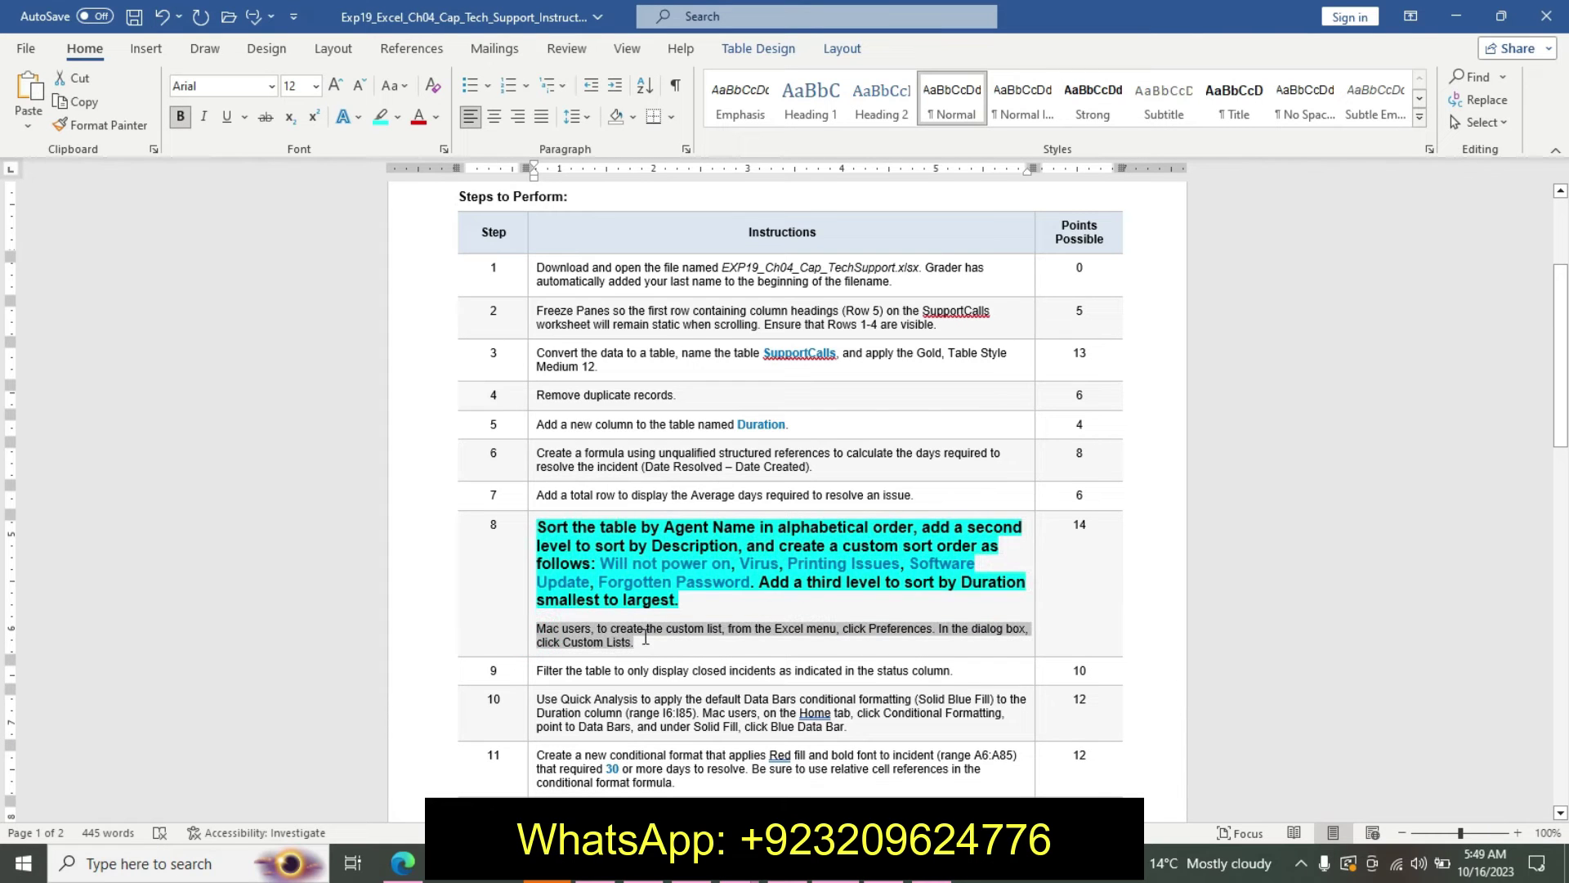
click(739, 602)
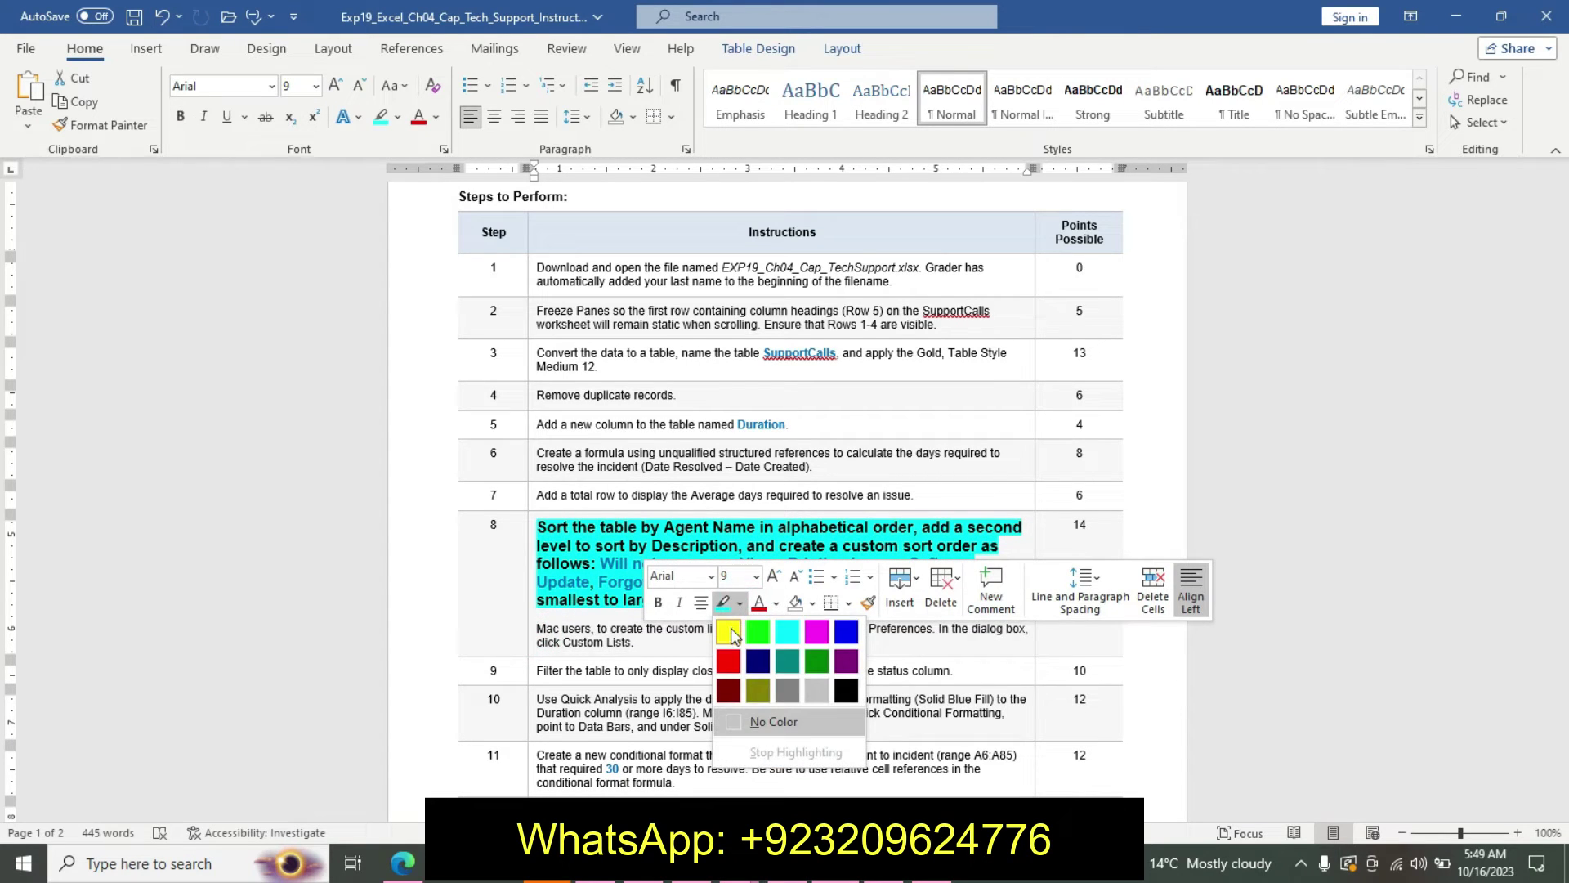
click(731, 628)
click(610, 628)
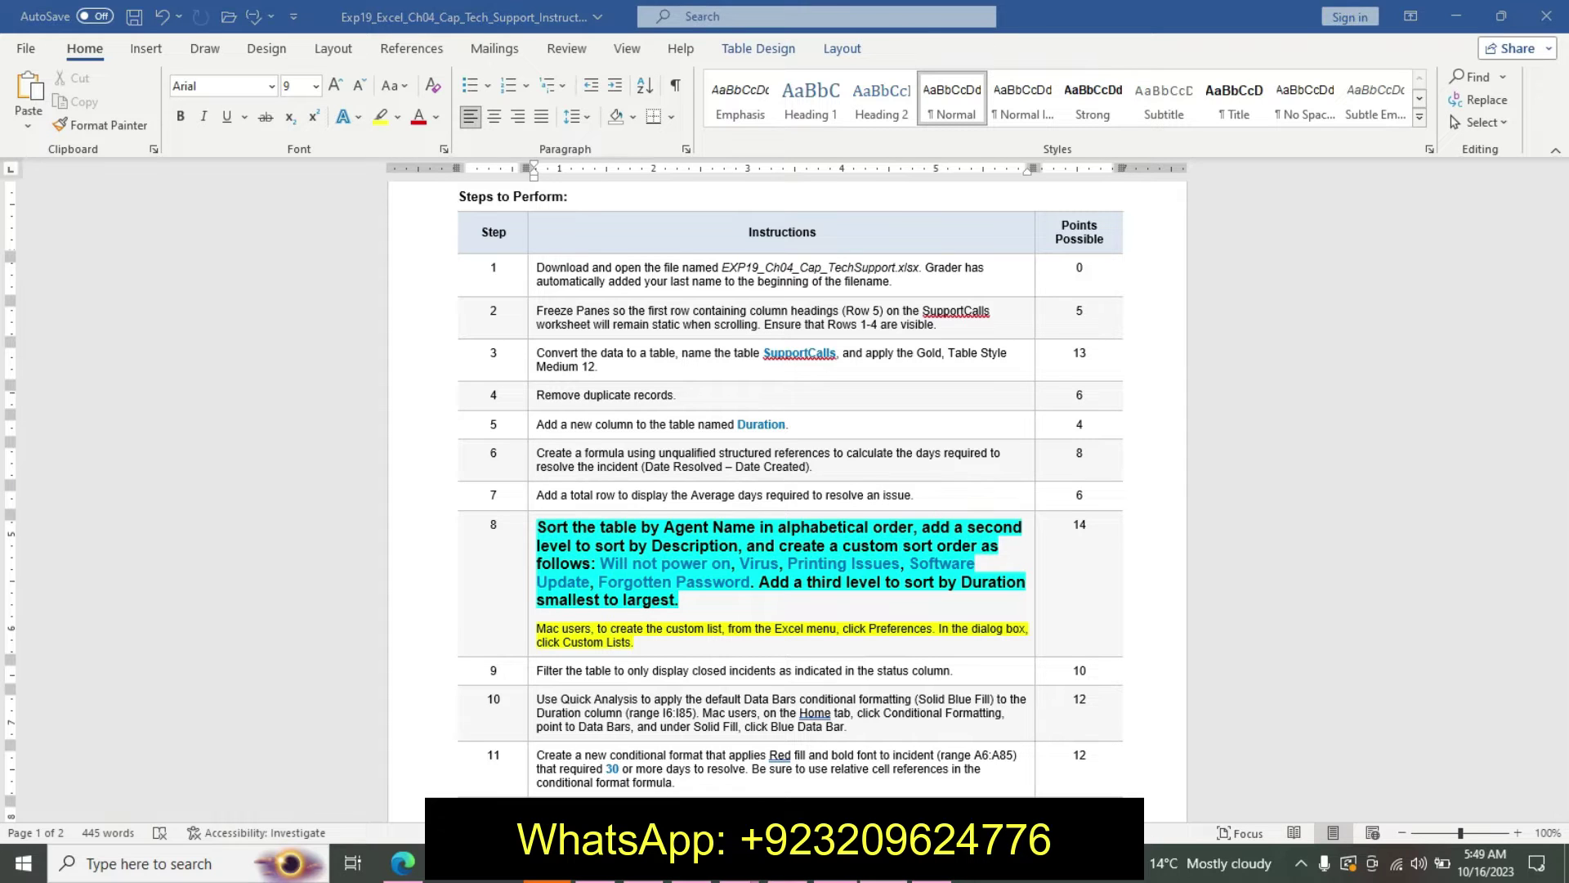
Step: Return to the Excel workbook and select cell G78
click(879, 641)
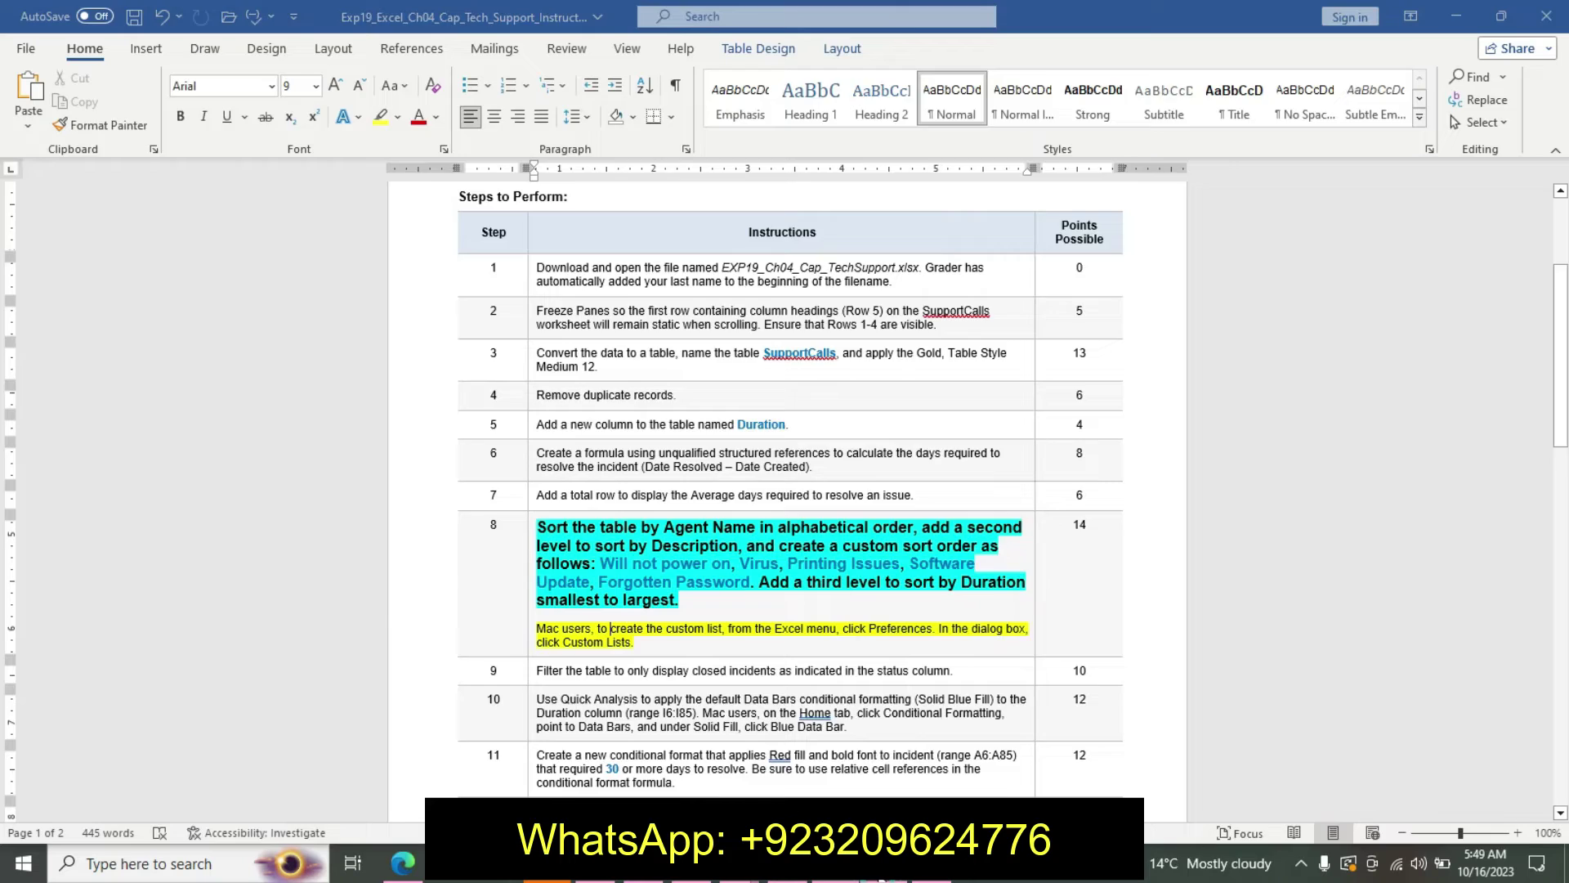
click(713, 509)
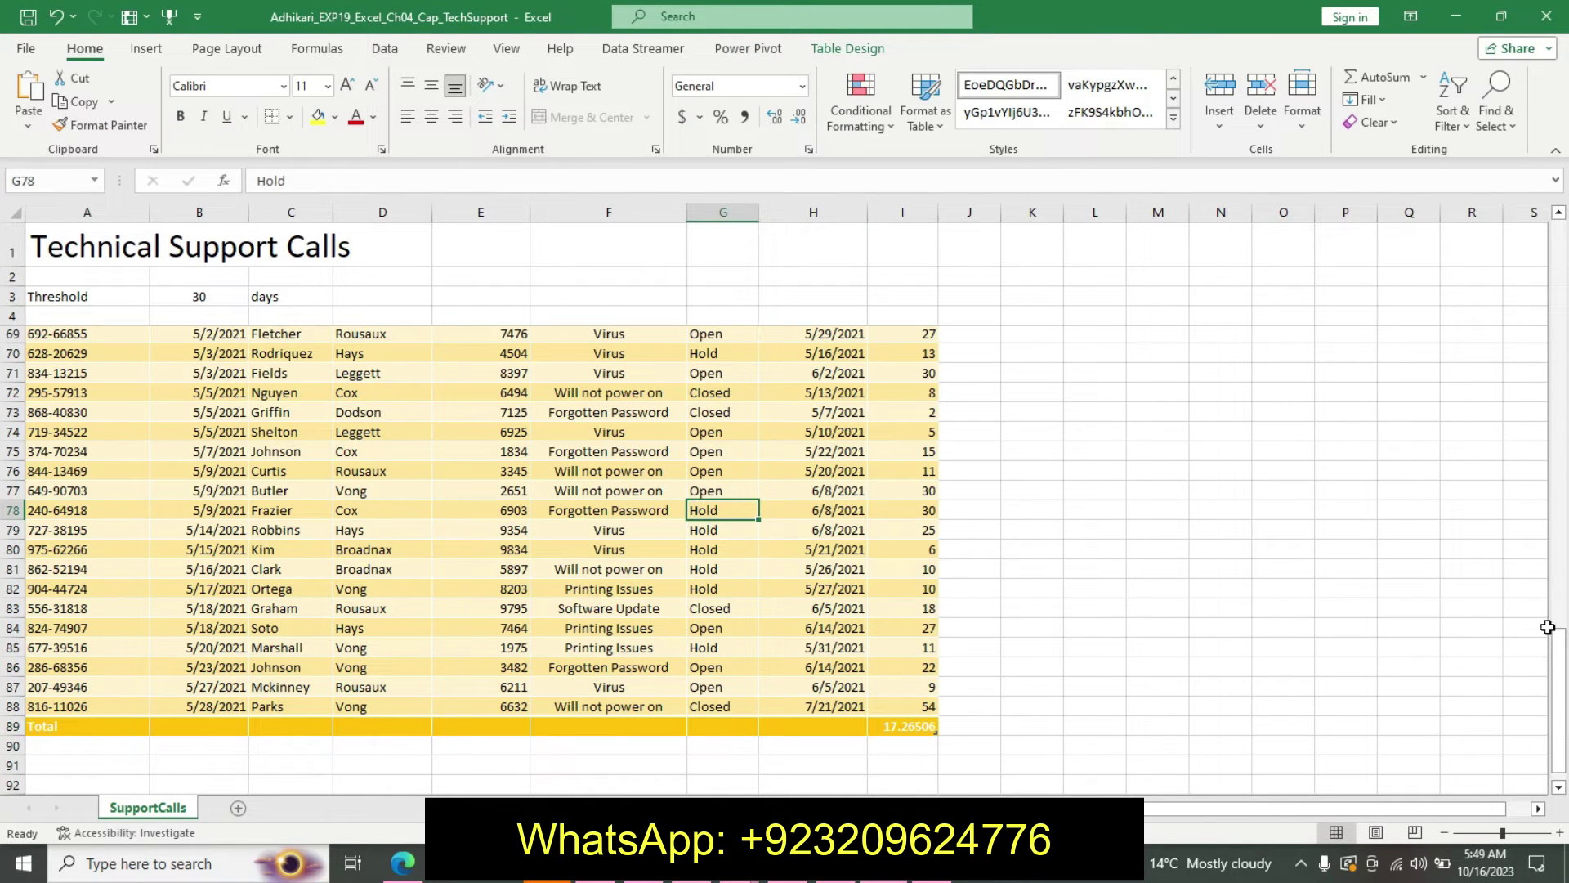
drag(1561, 728, 1386, 131)
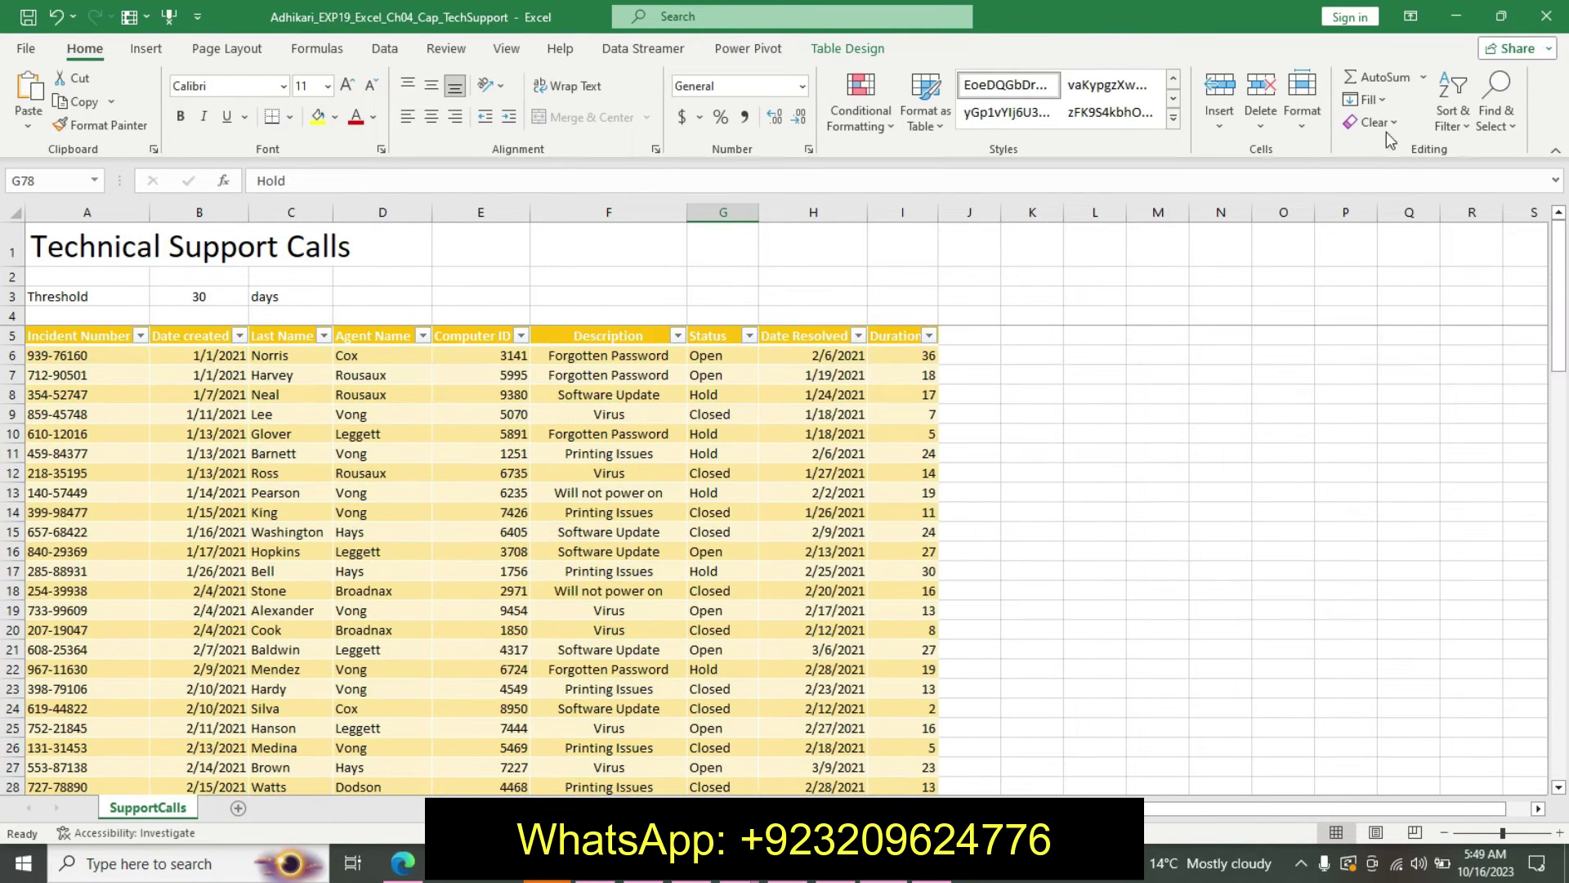
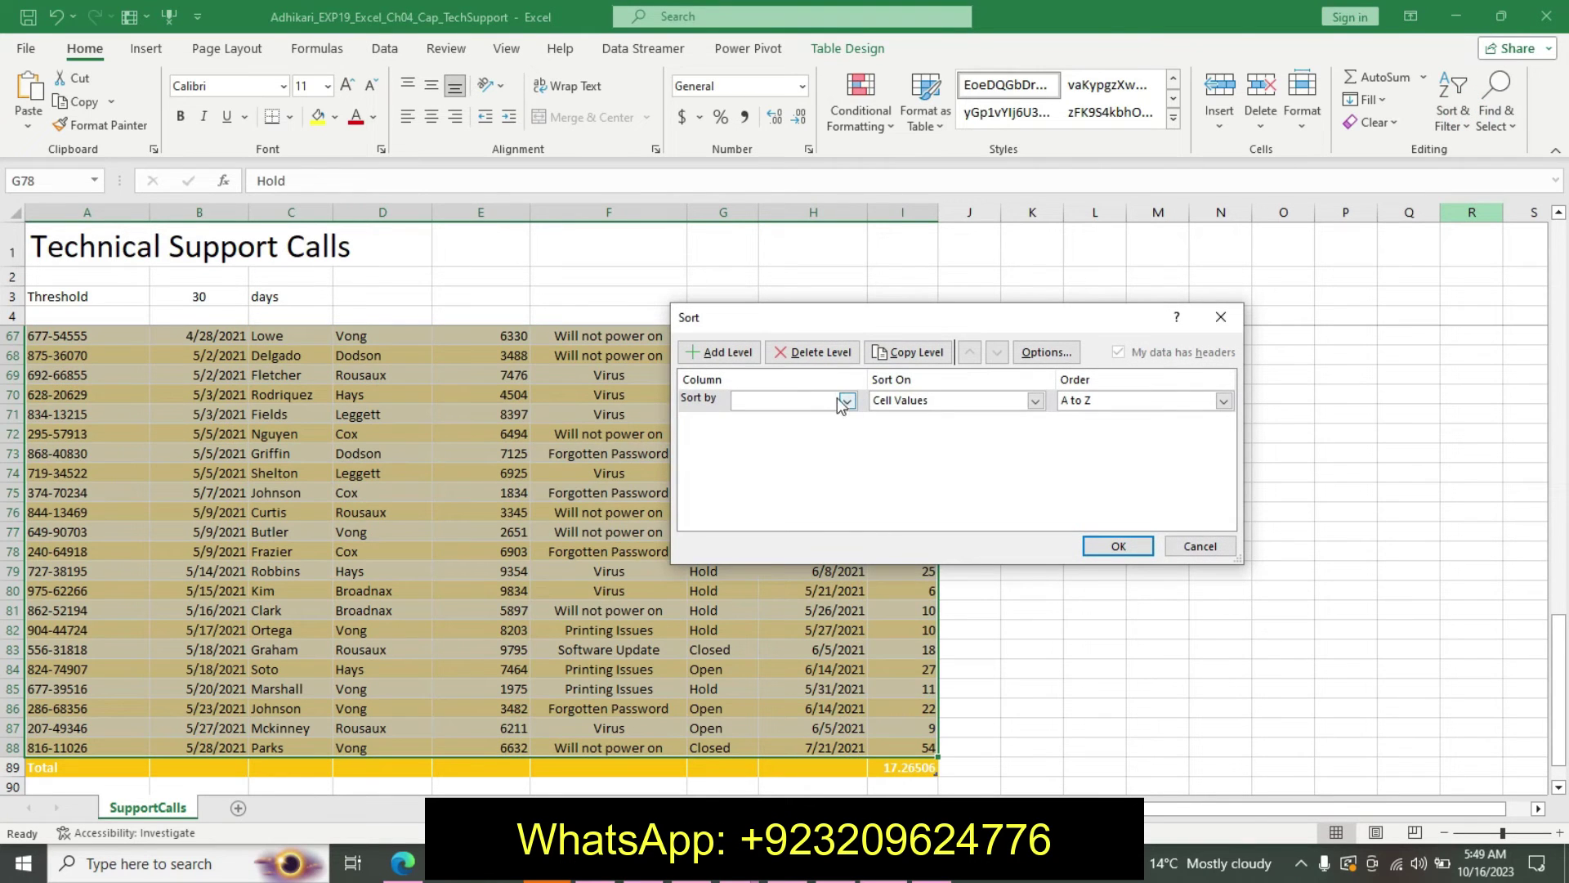
Step: Set the first sort level to Agent Name and add a second level
click(850, 402)
click(848, 401)
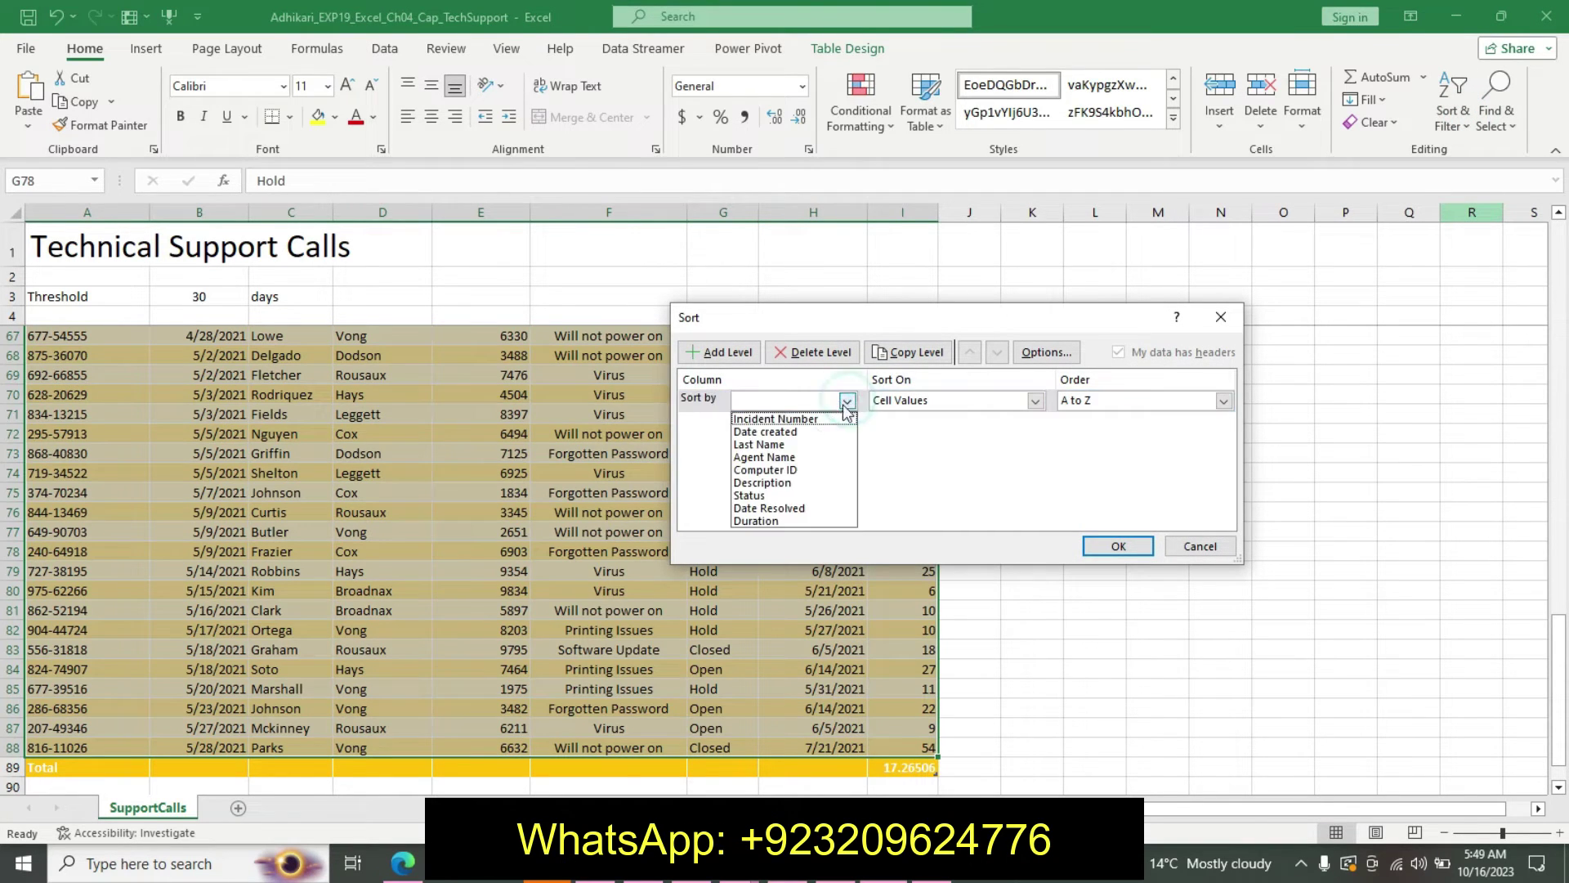
click(777, 457)
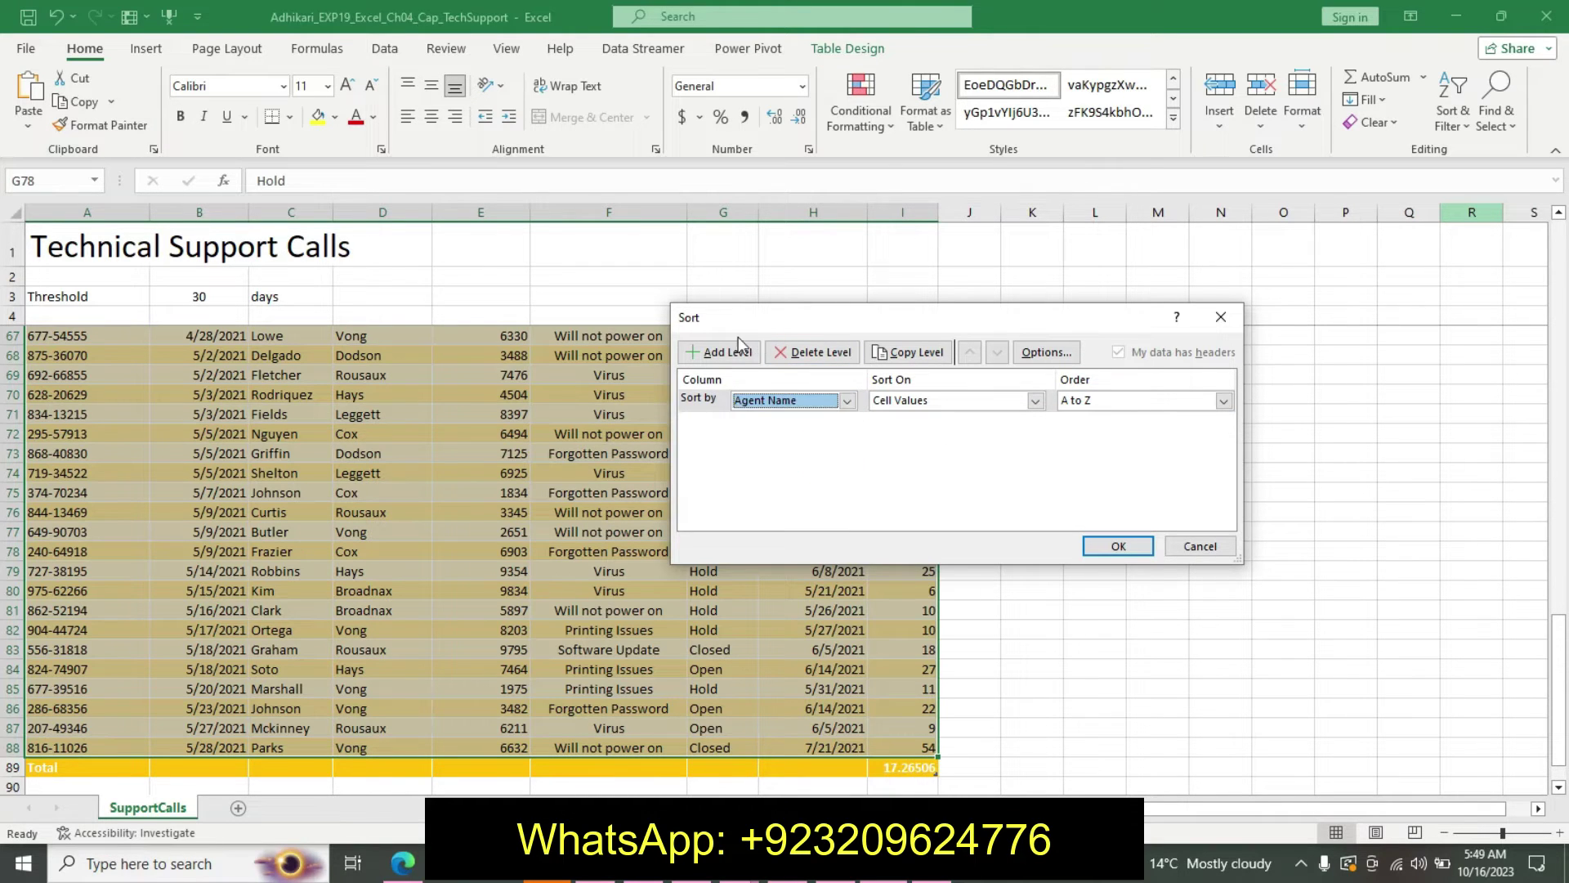
click(720, 353)
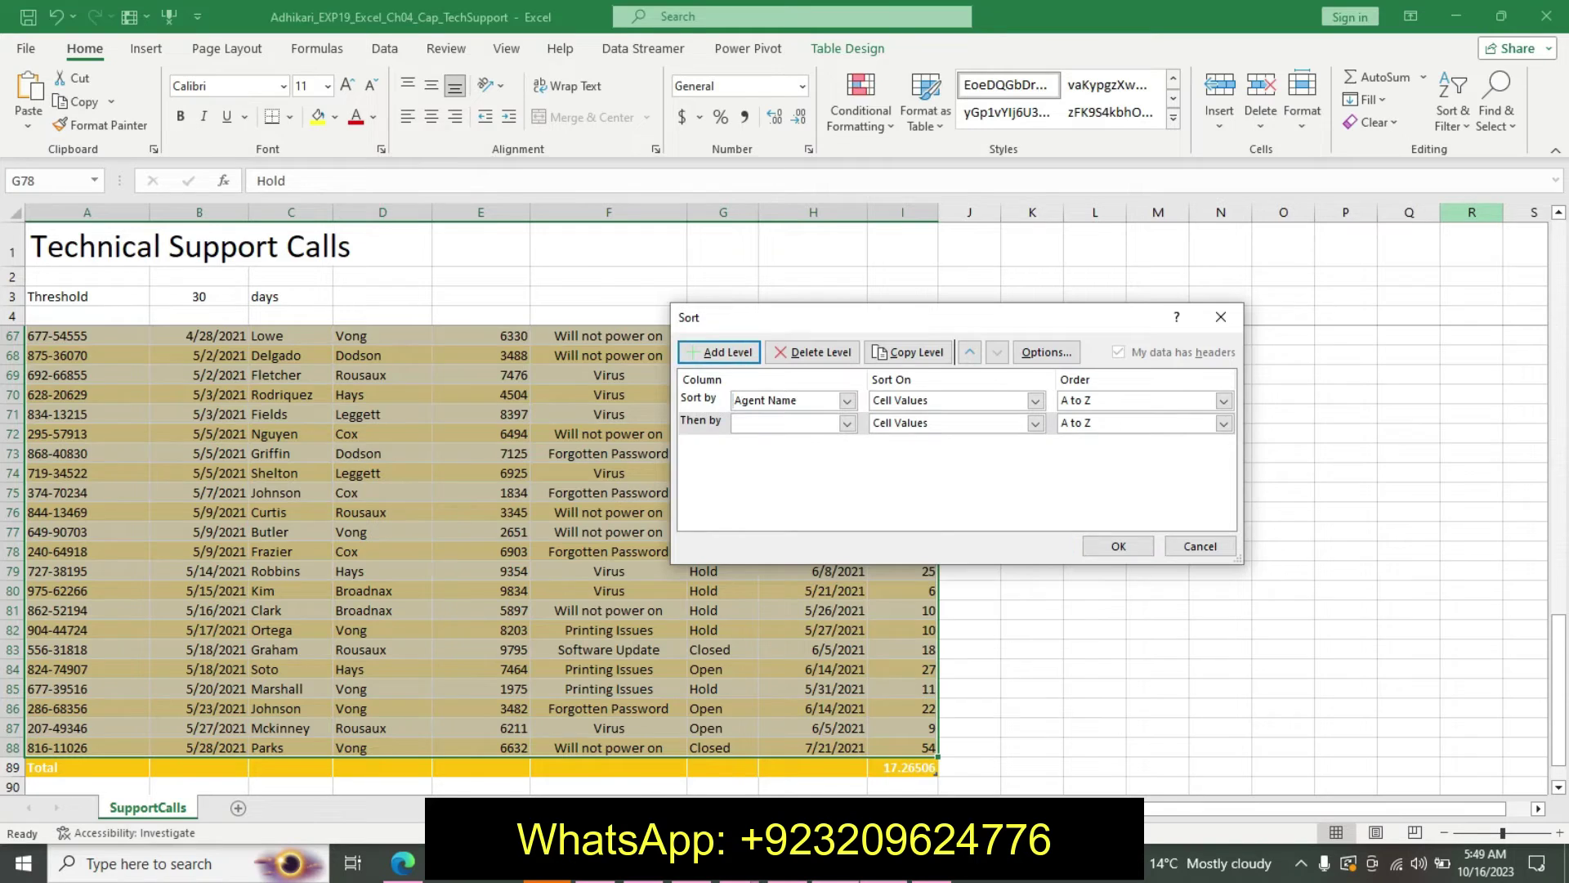
Step: Set the second sort level to Description, checking the Word instructions before and after
key(alt+Tab)
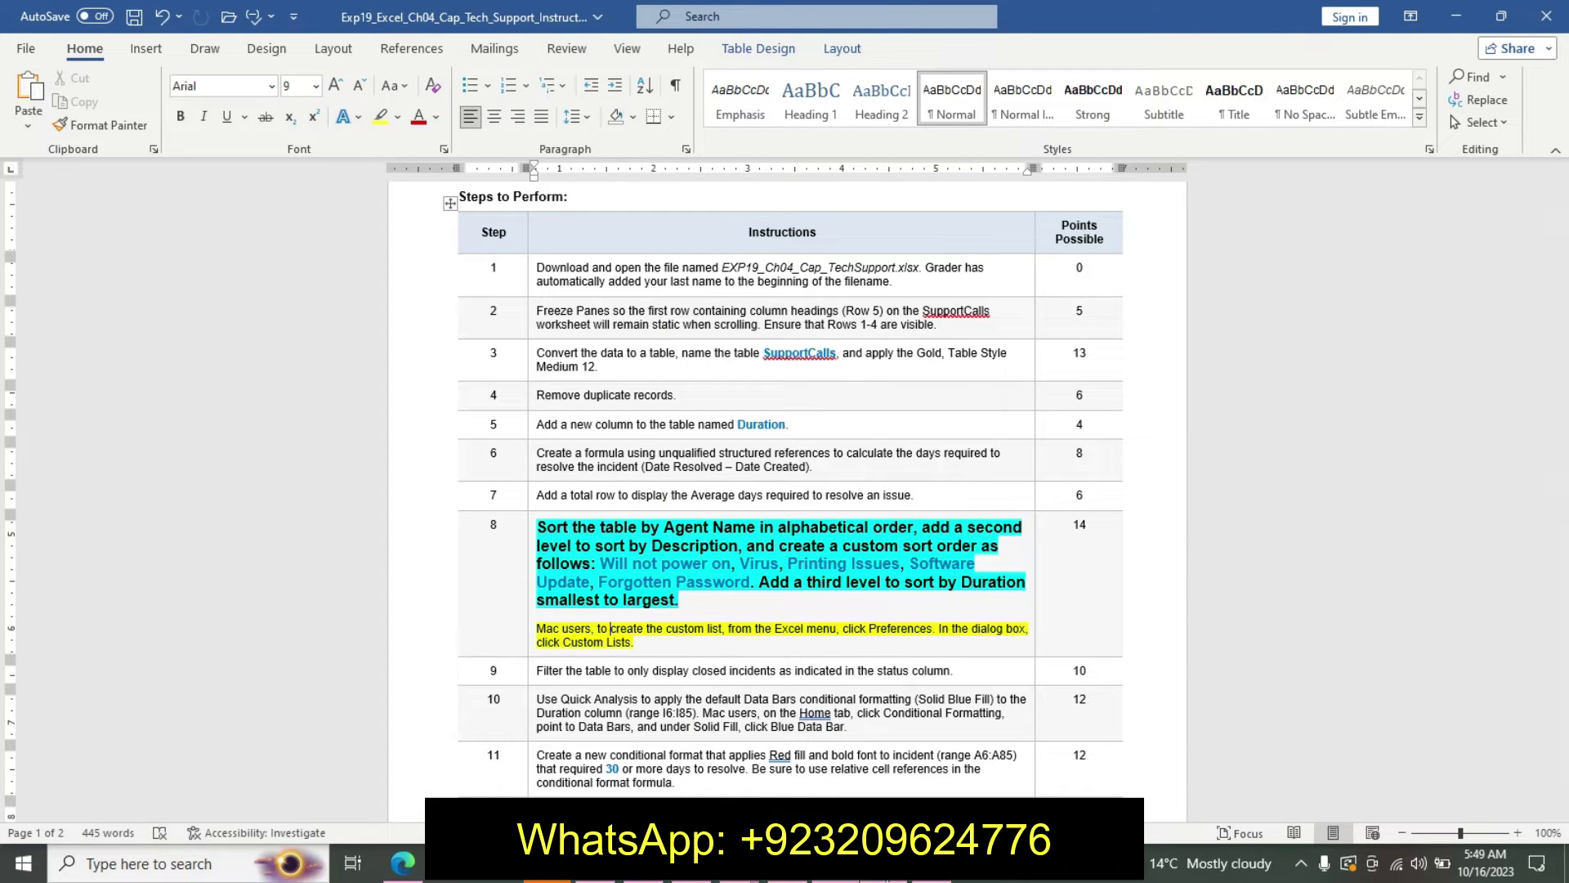
mouse_move(884, 866)
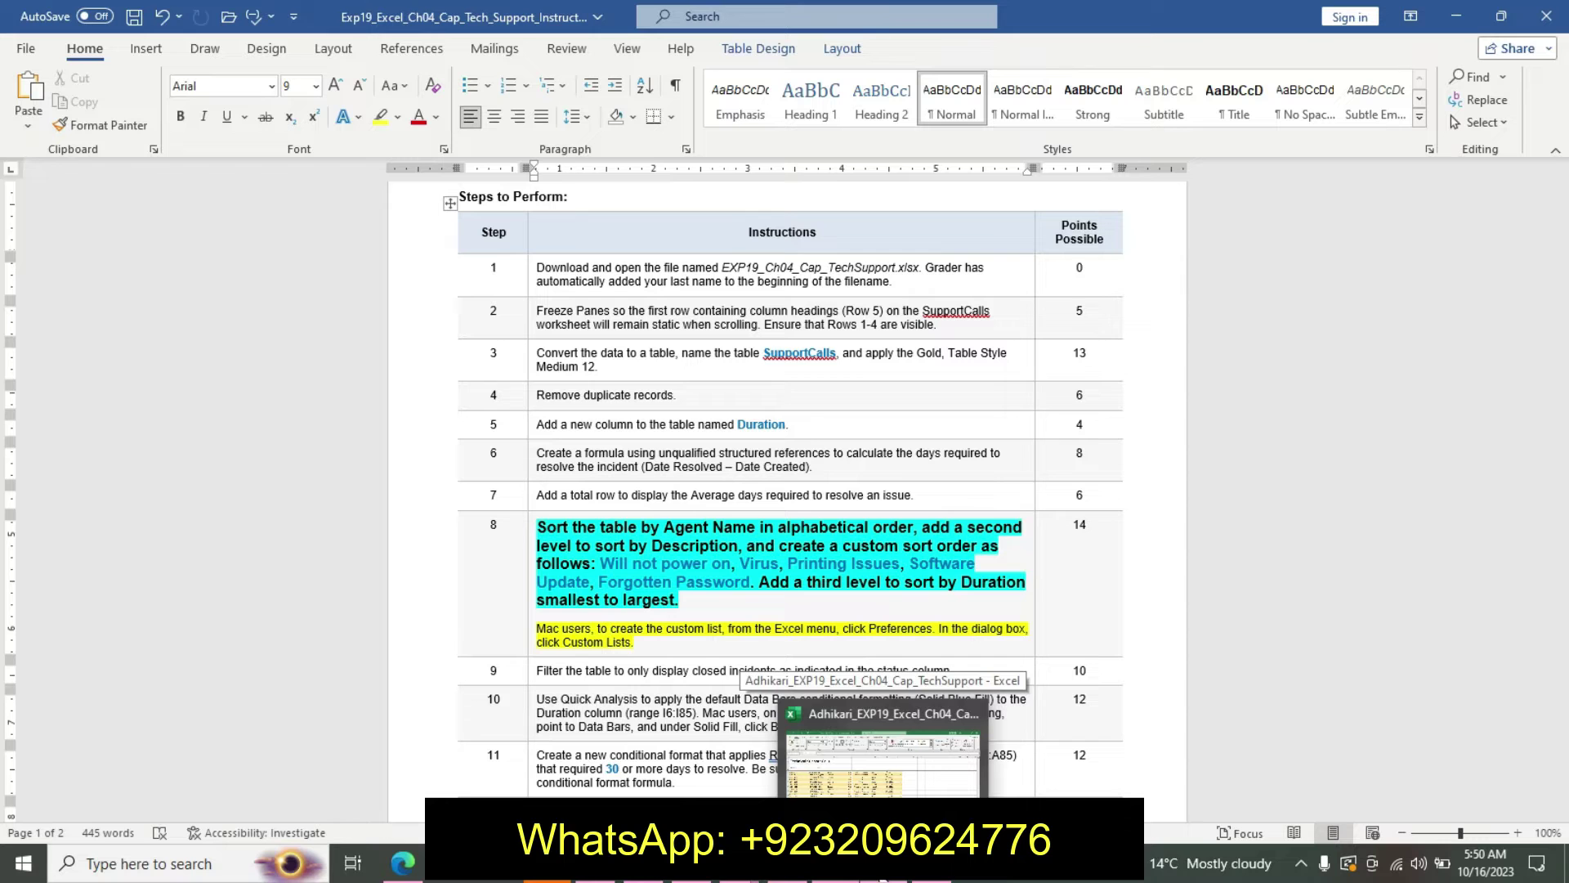
click(883, 760)
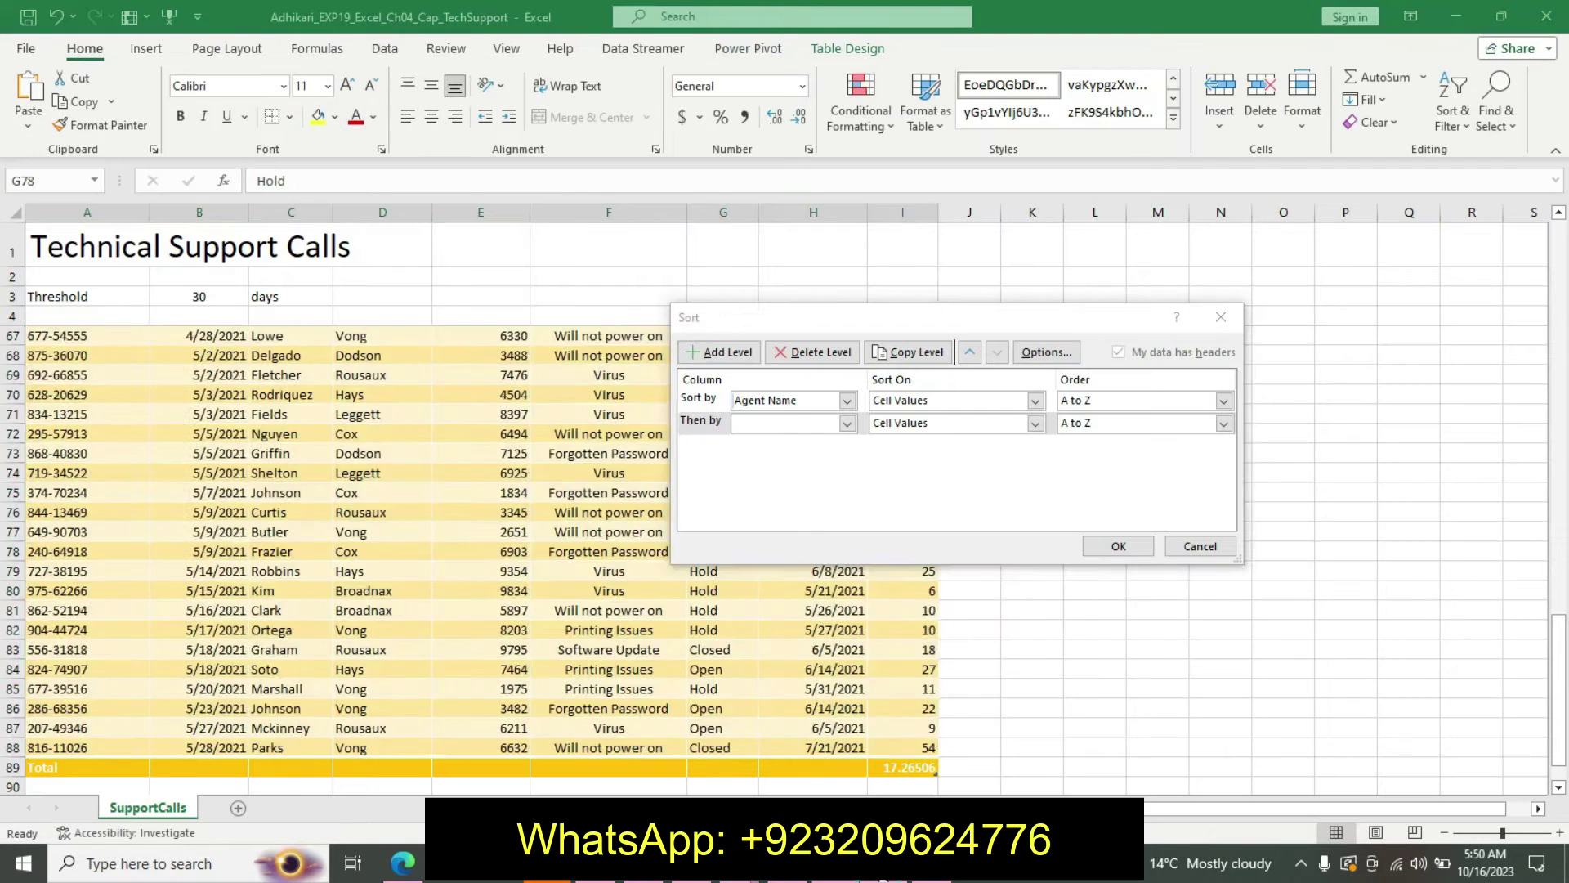
click(846, 422)
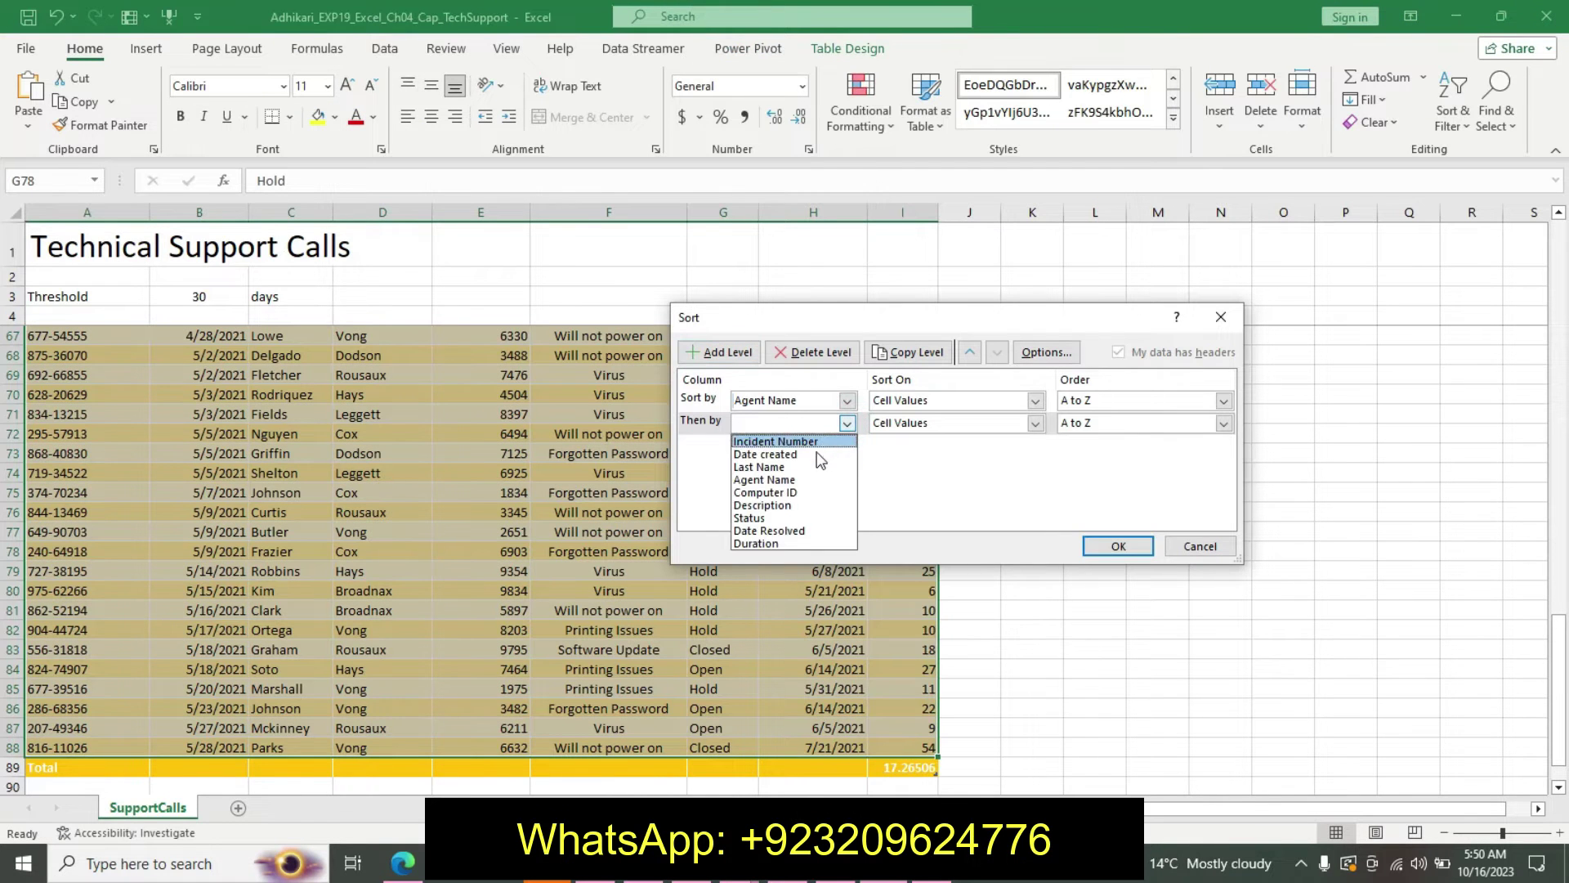
click(808, 507)
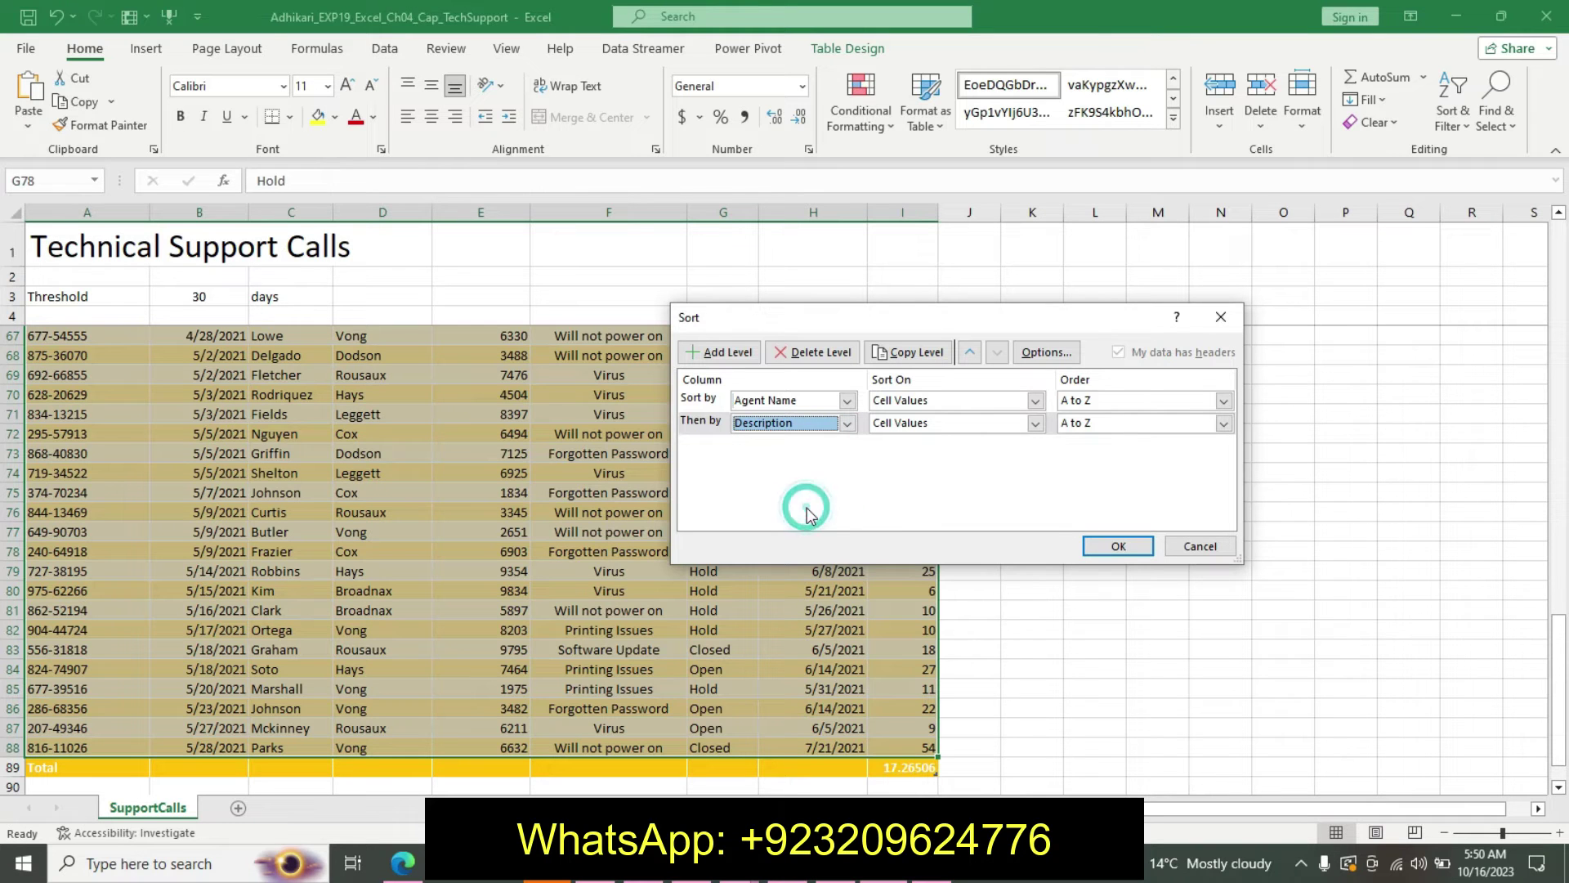
key(alt+Tab)
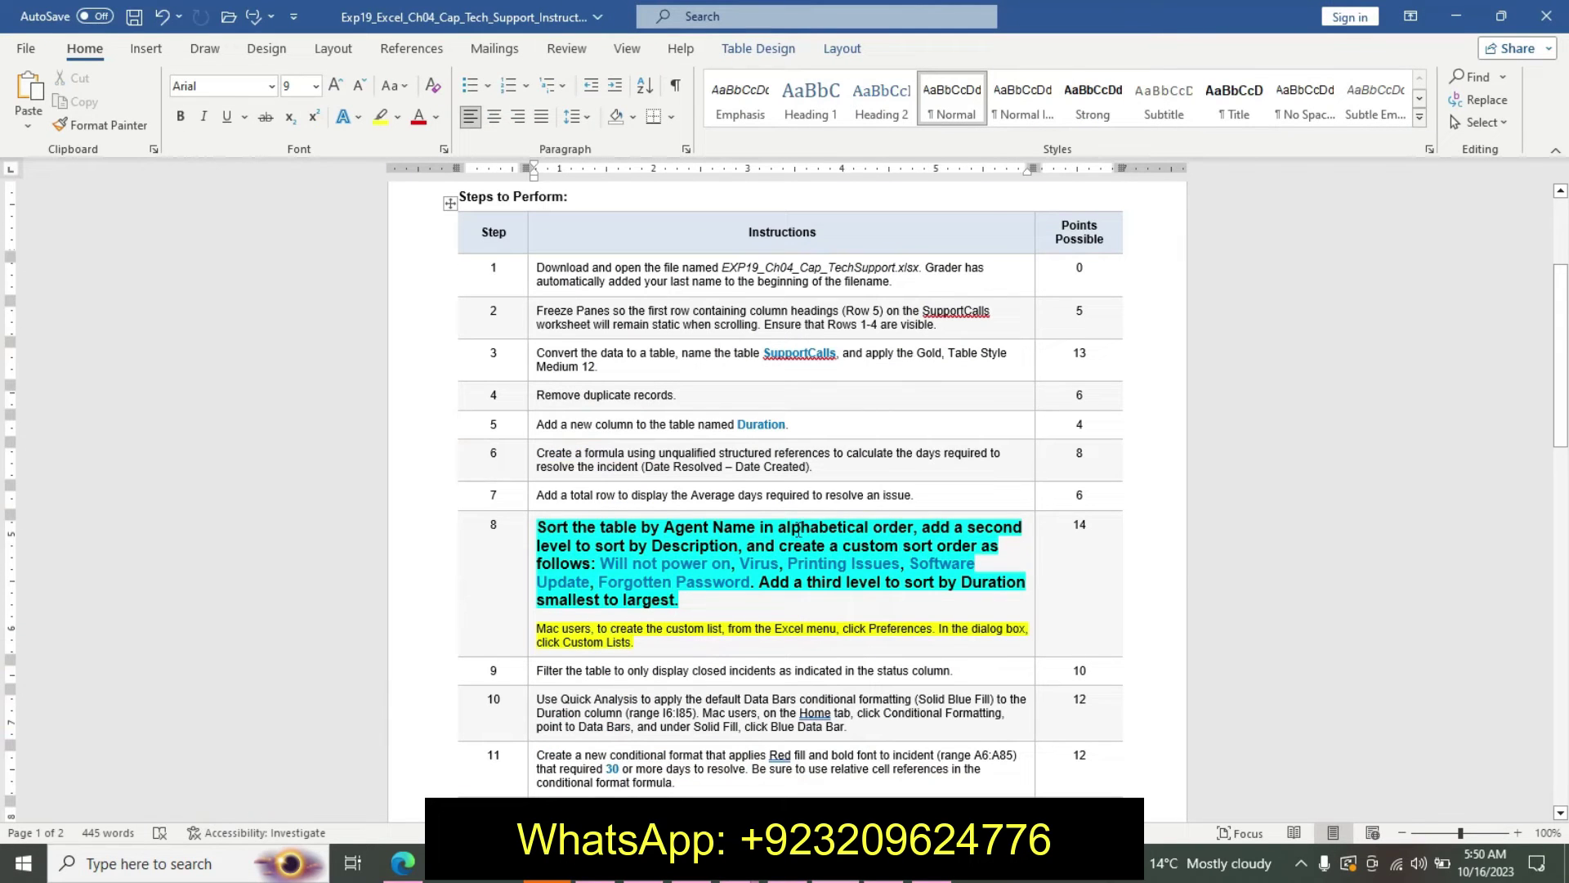
Step: Copy step 8's custom order, Will not power on through Forgotten Password, from Word
drag(601, 564, 751, 587)
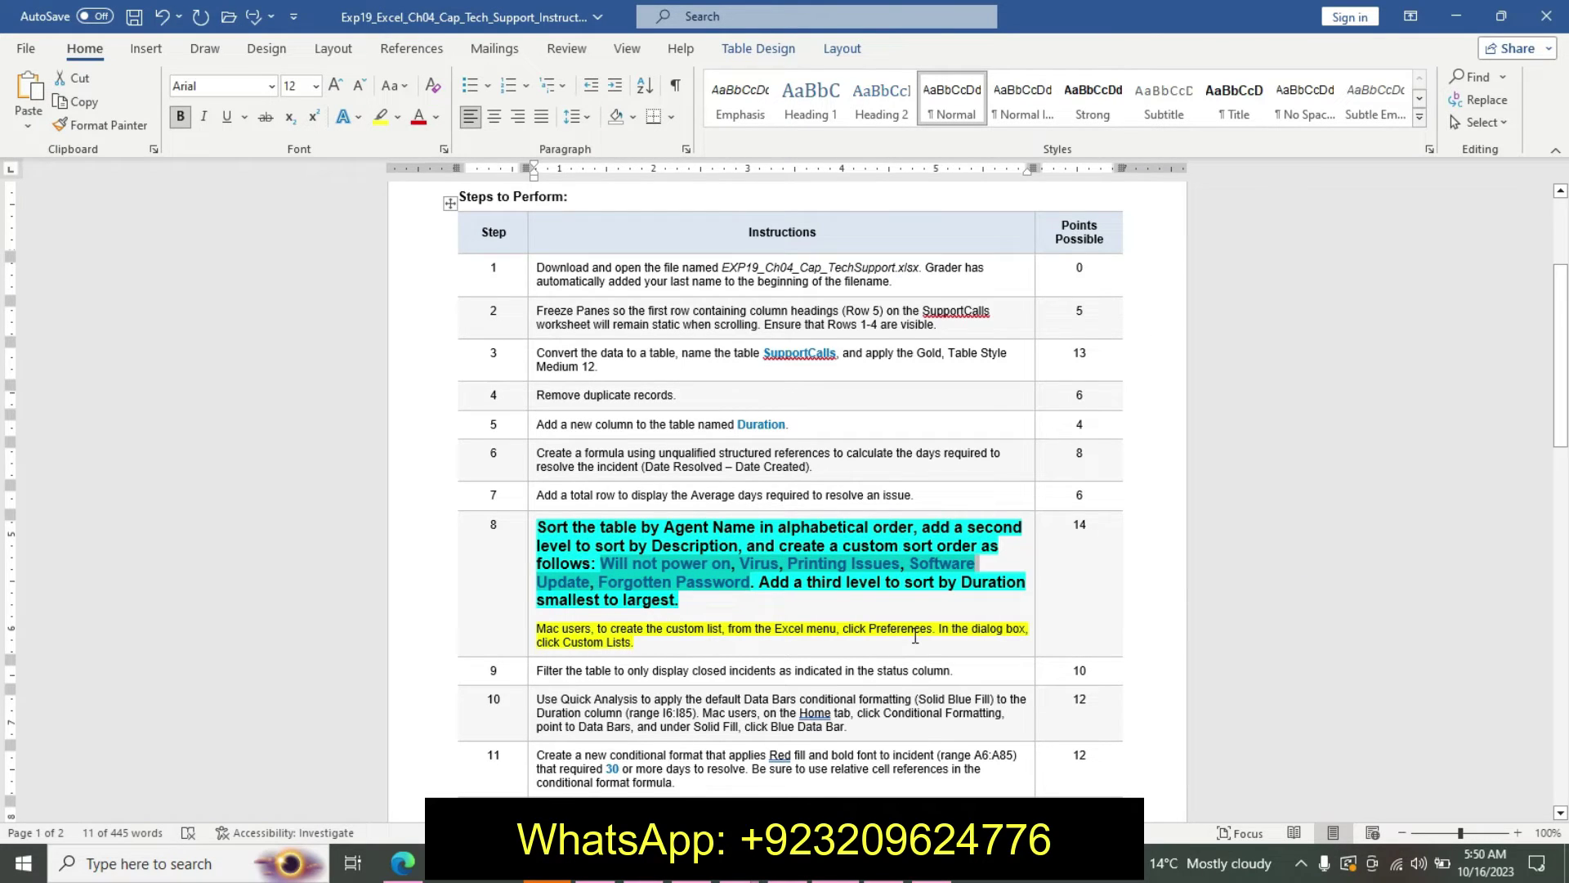
key(alt+Tab)
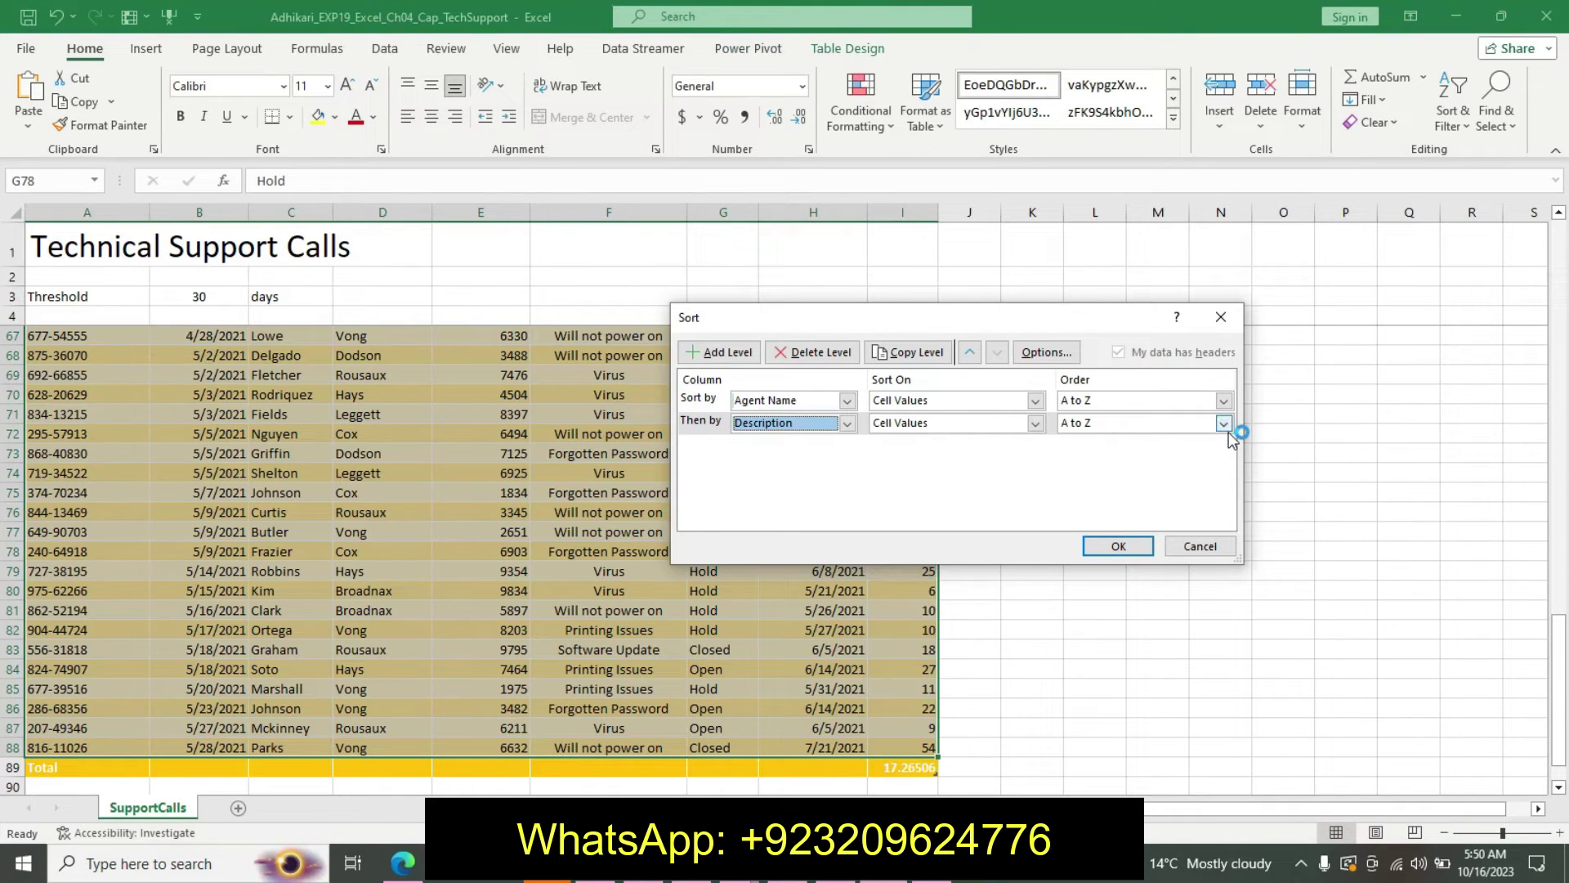
Step: Paste Will not power on, Virus, Printing Issues, Software Update, Forgotten Password as a Description custom list
click(1224, 431)
click(1168, 464)
click(984, 349)
key(ctrl+v)
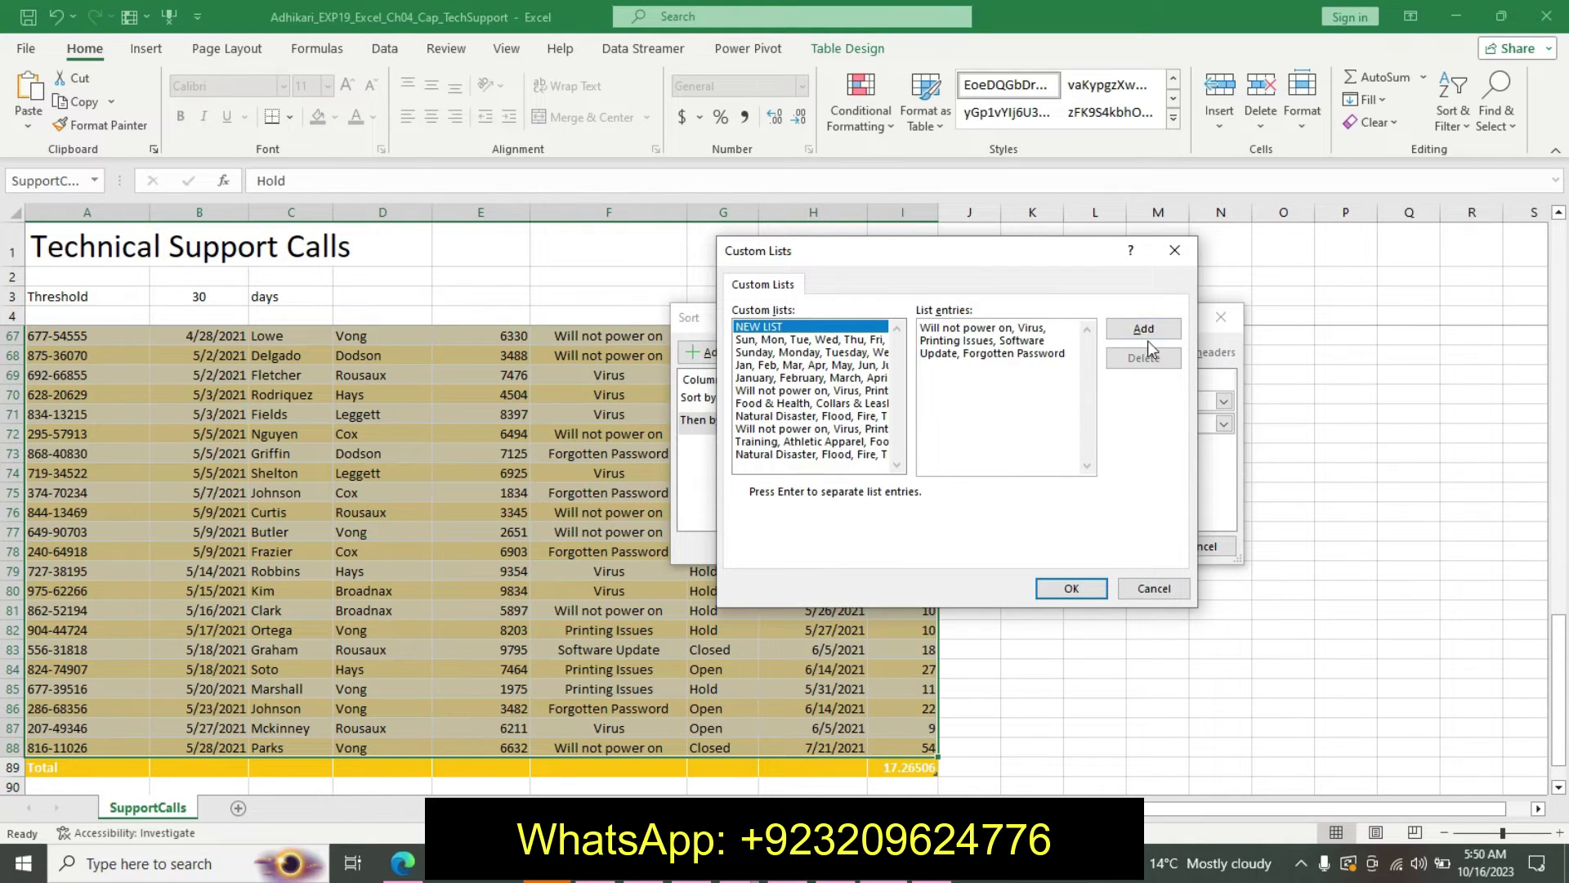
click(1137, 327)
click(1075, 590)
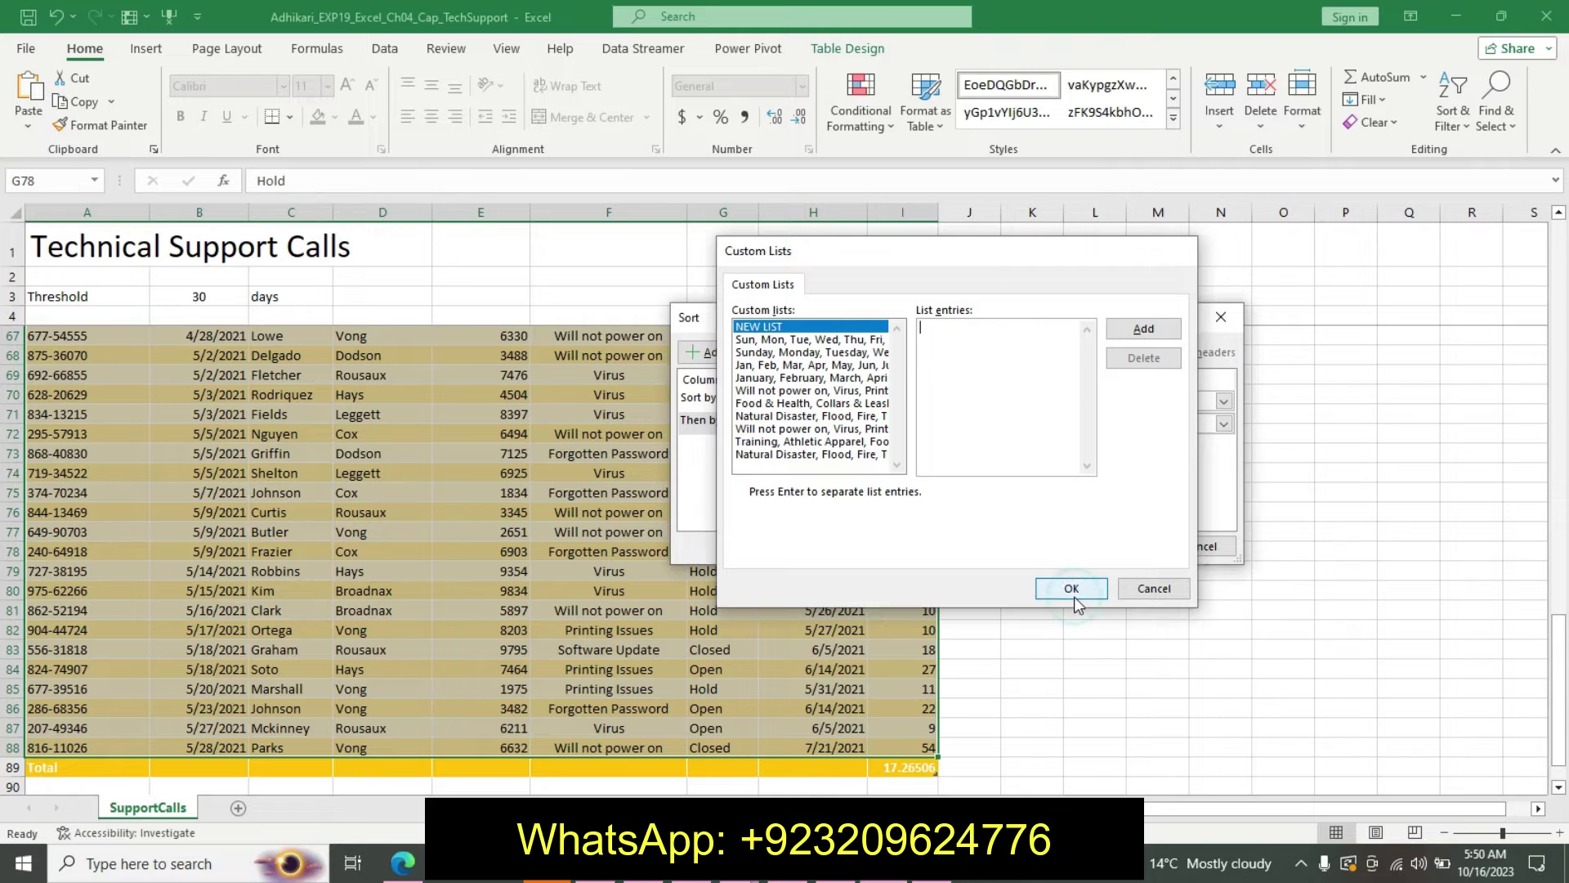
click(1224, 422)
click(1147, 467)
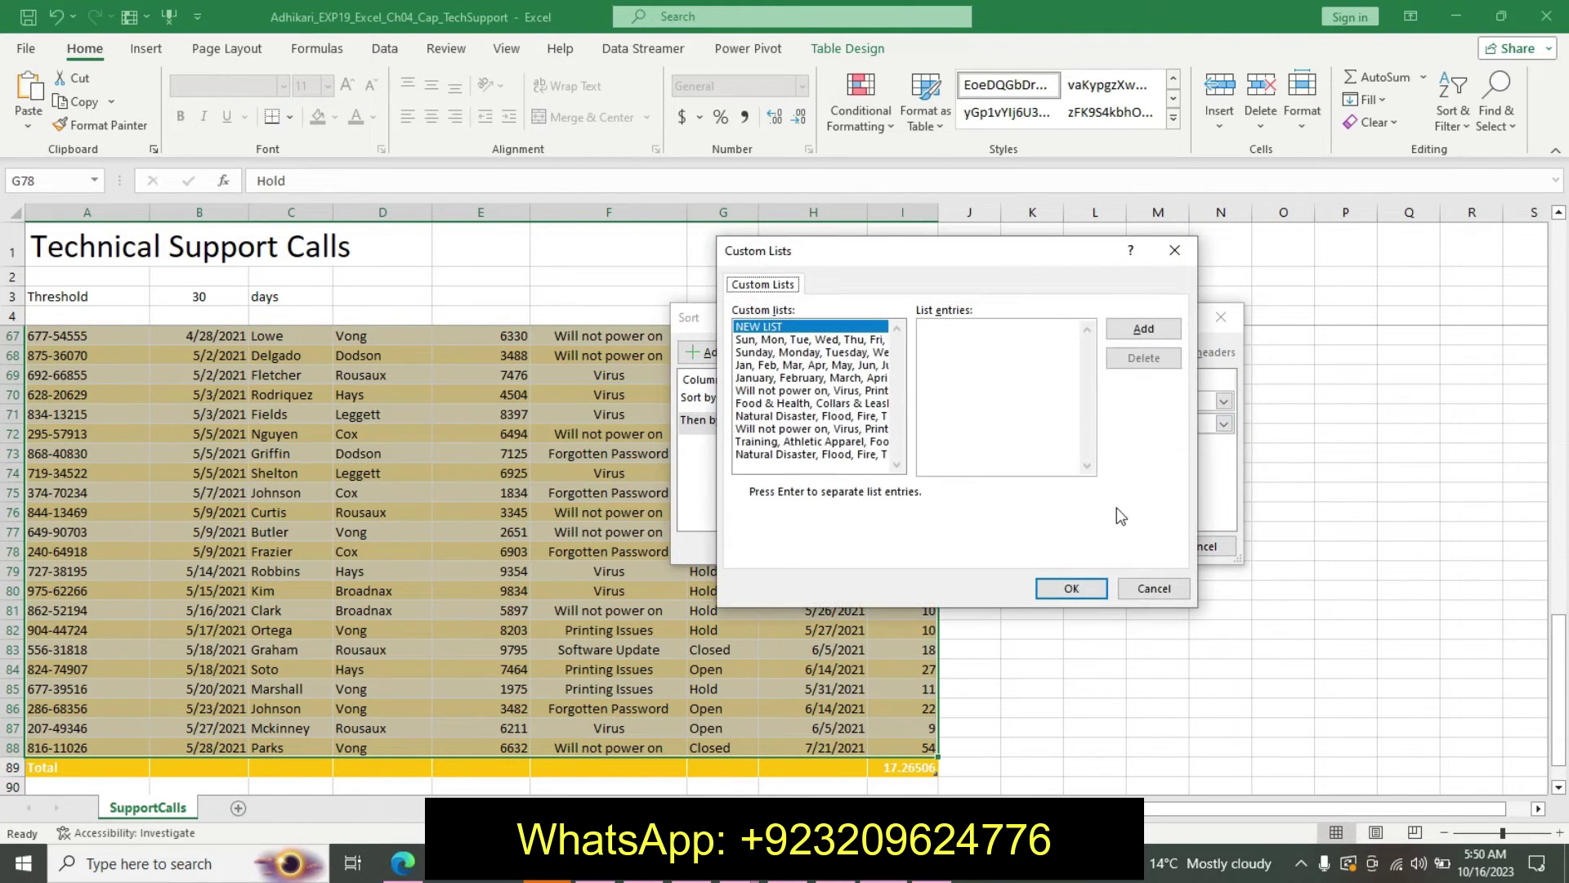
click(969, 344)
key(ctrl+v)
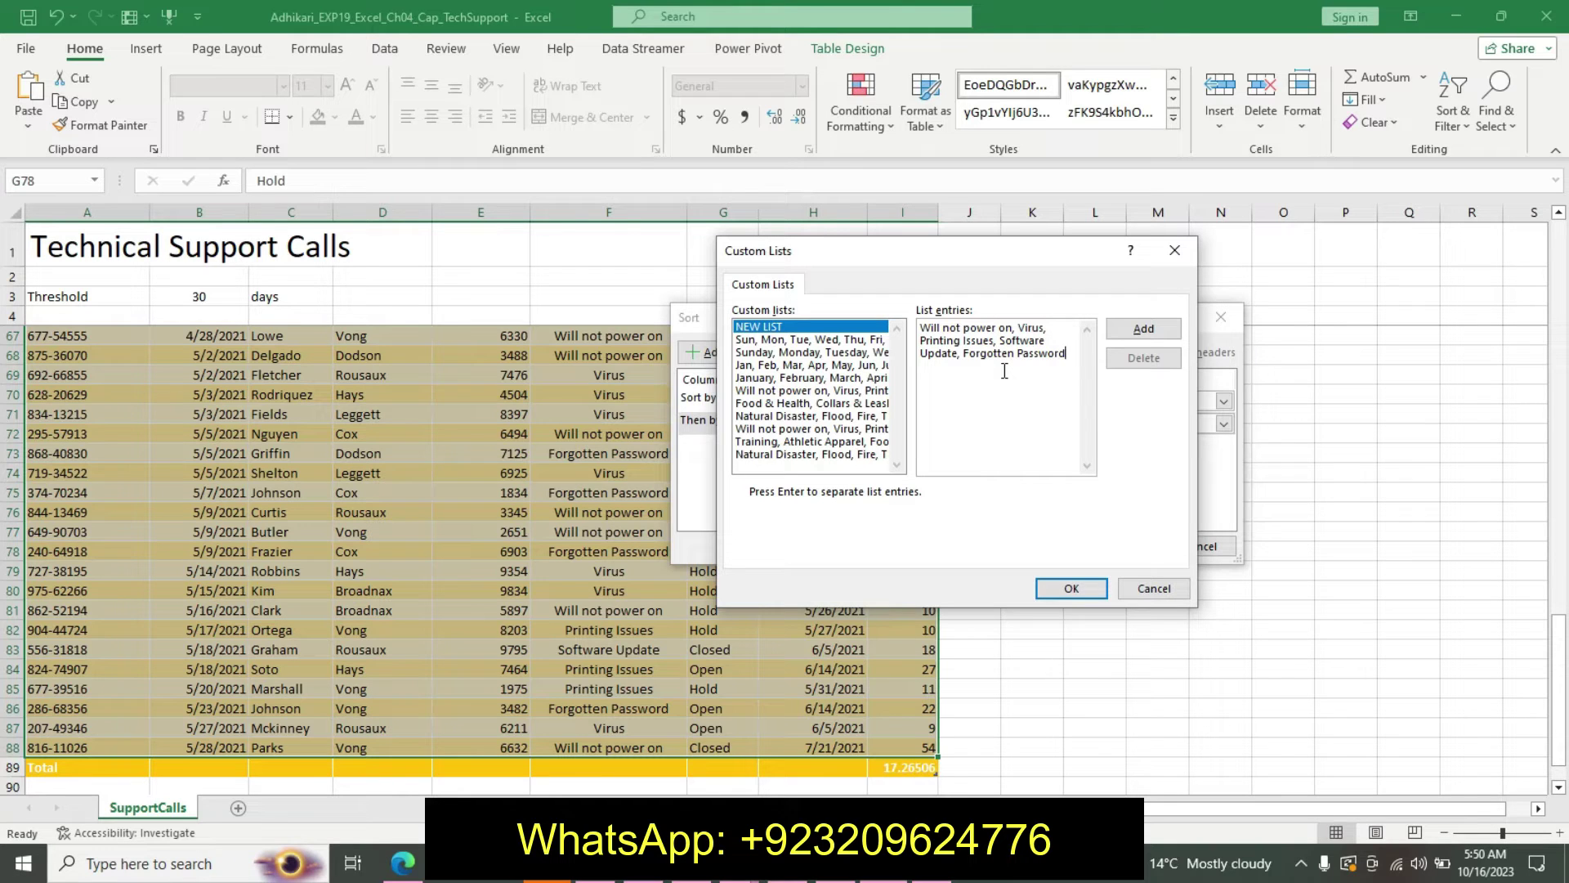
click(1070, 589)
Step: Add a third level that sorts Duration from Smallest to Largest
click(735, 351)
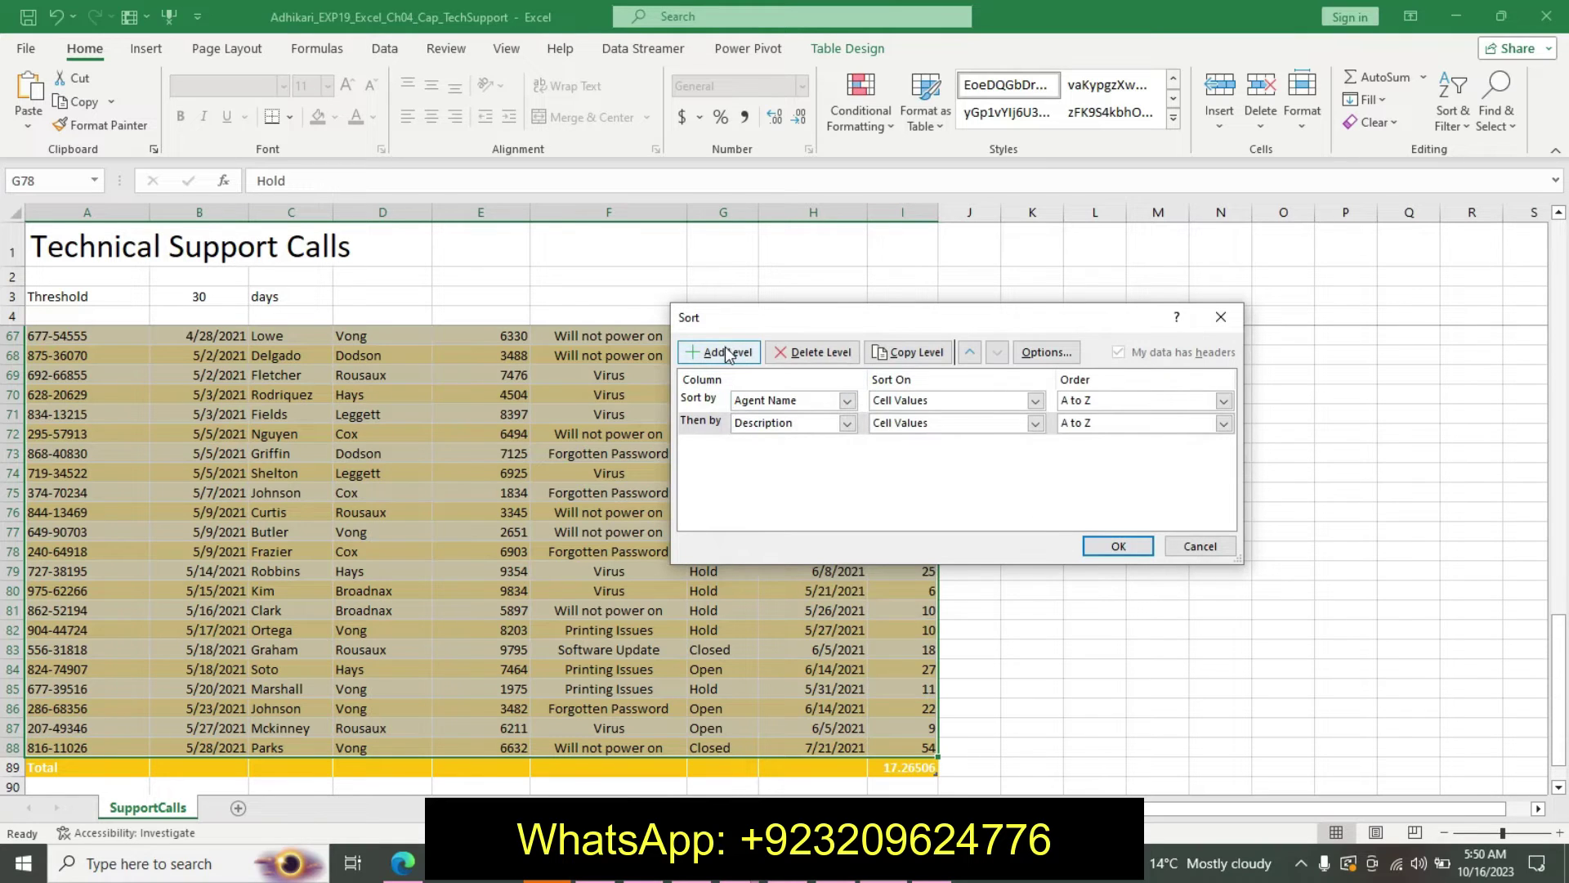
click(828, 446)
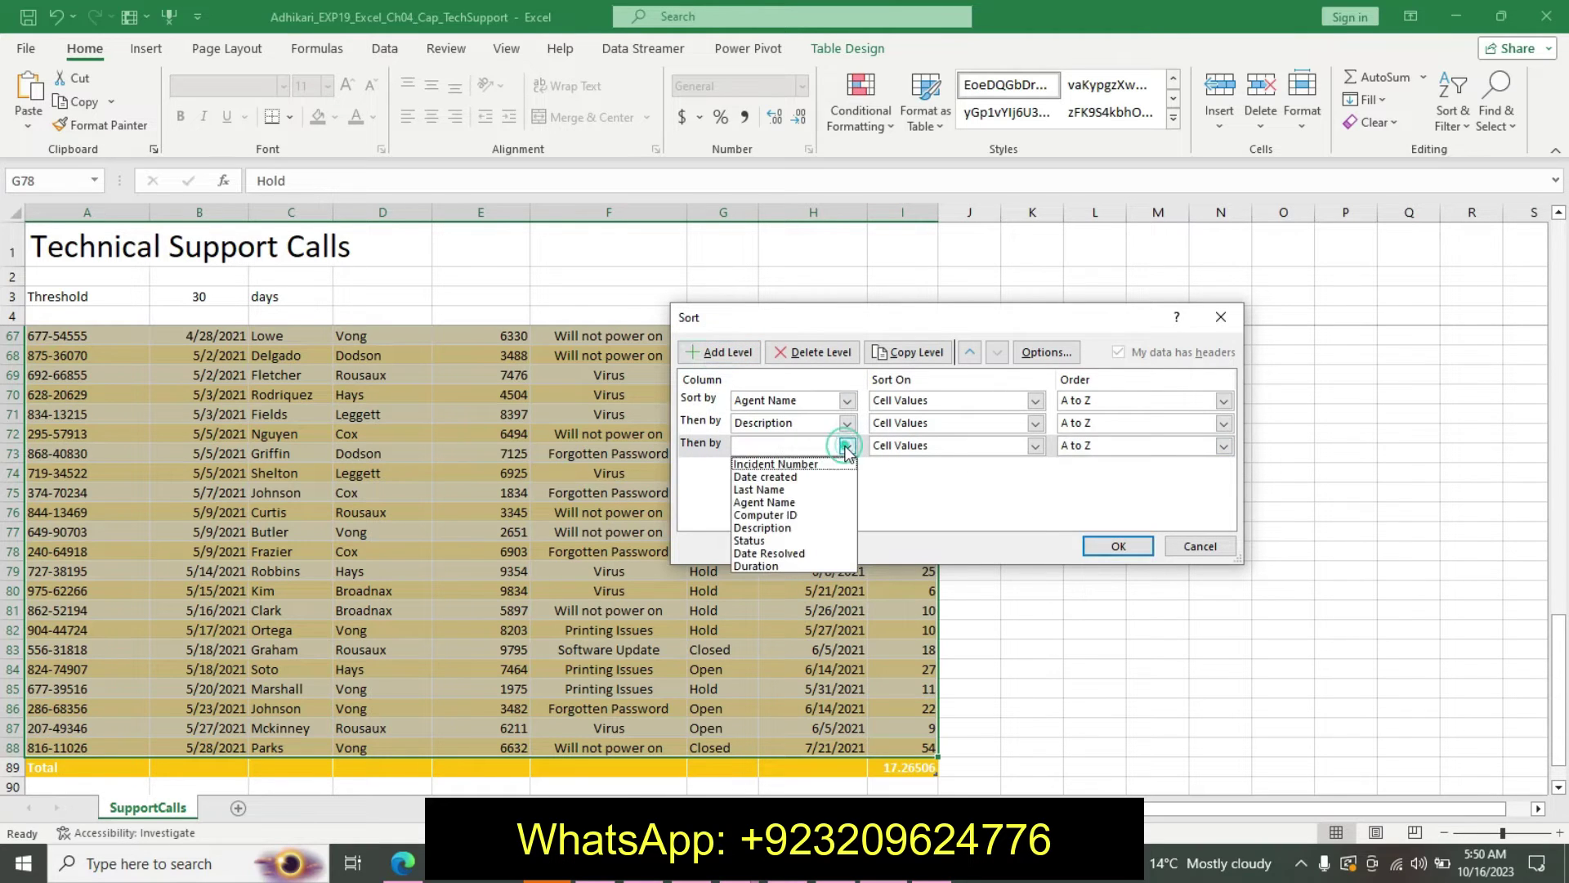
click(756, 565)
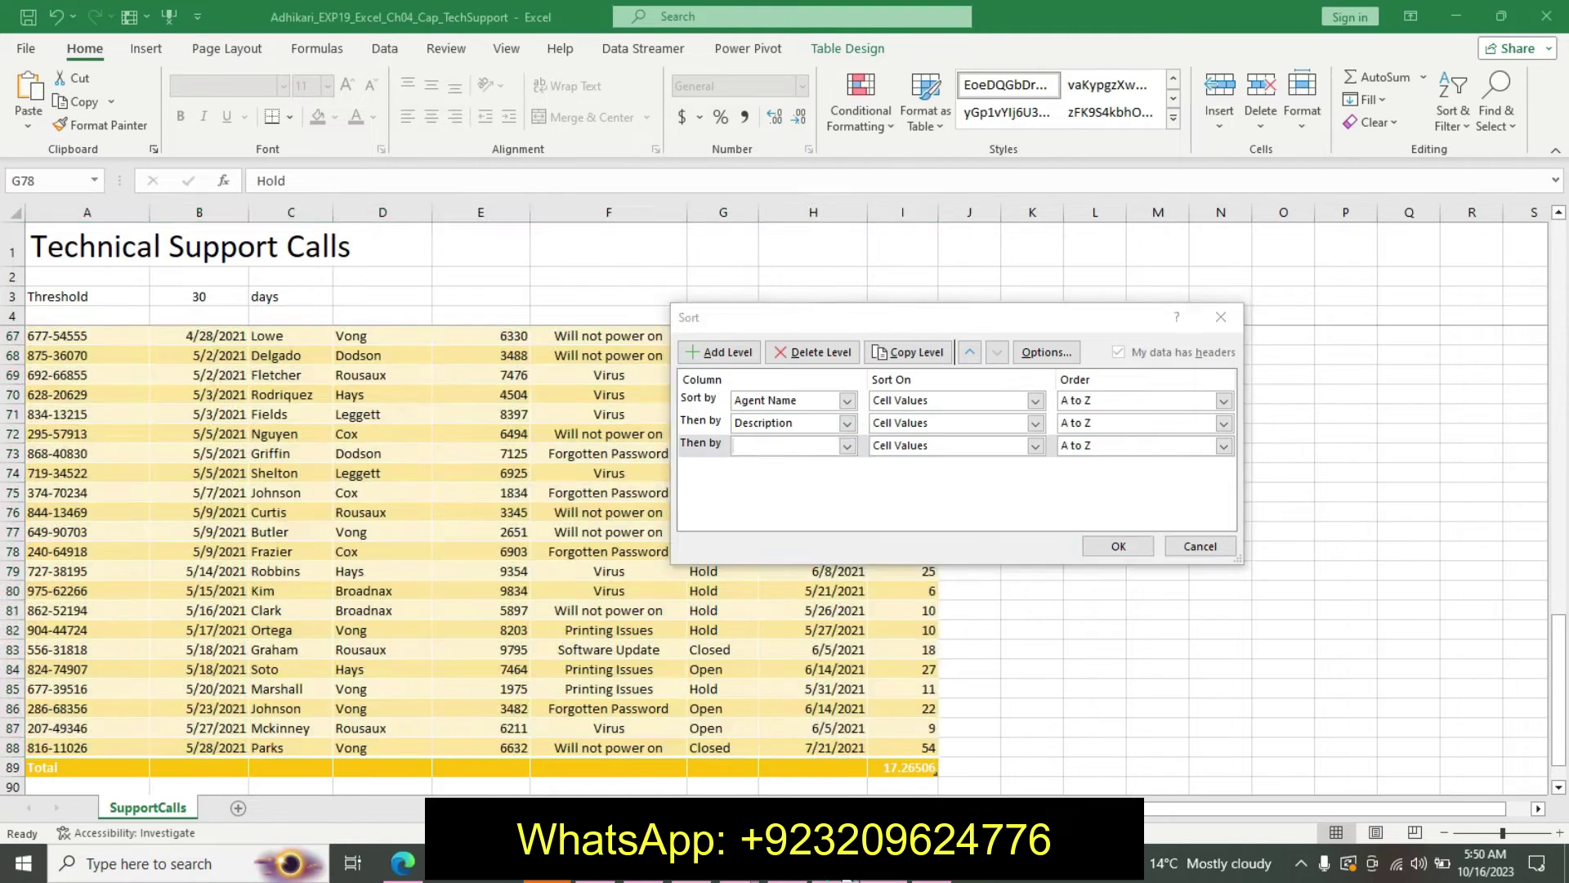
click(847, 874)
click(874, 879)
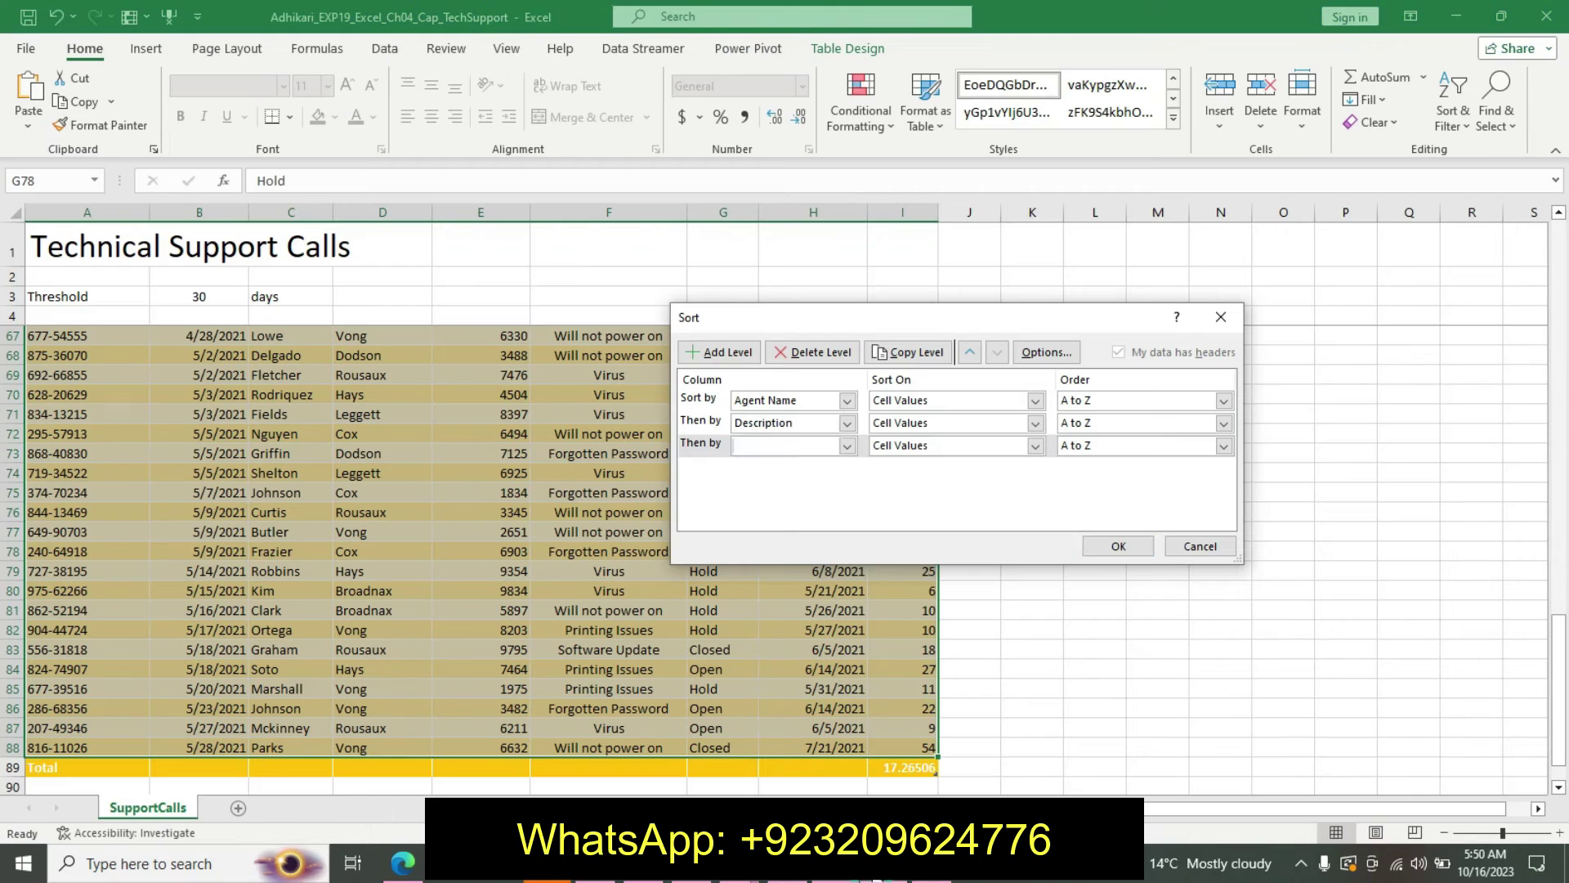
click(848, 445)
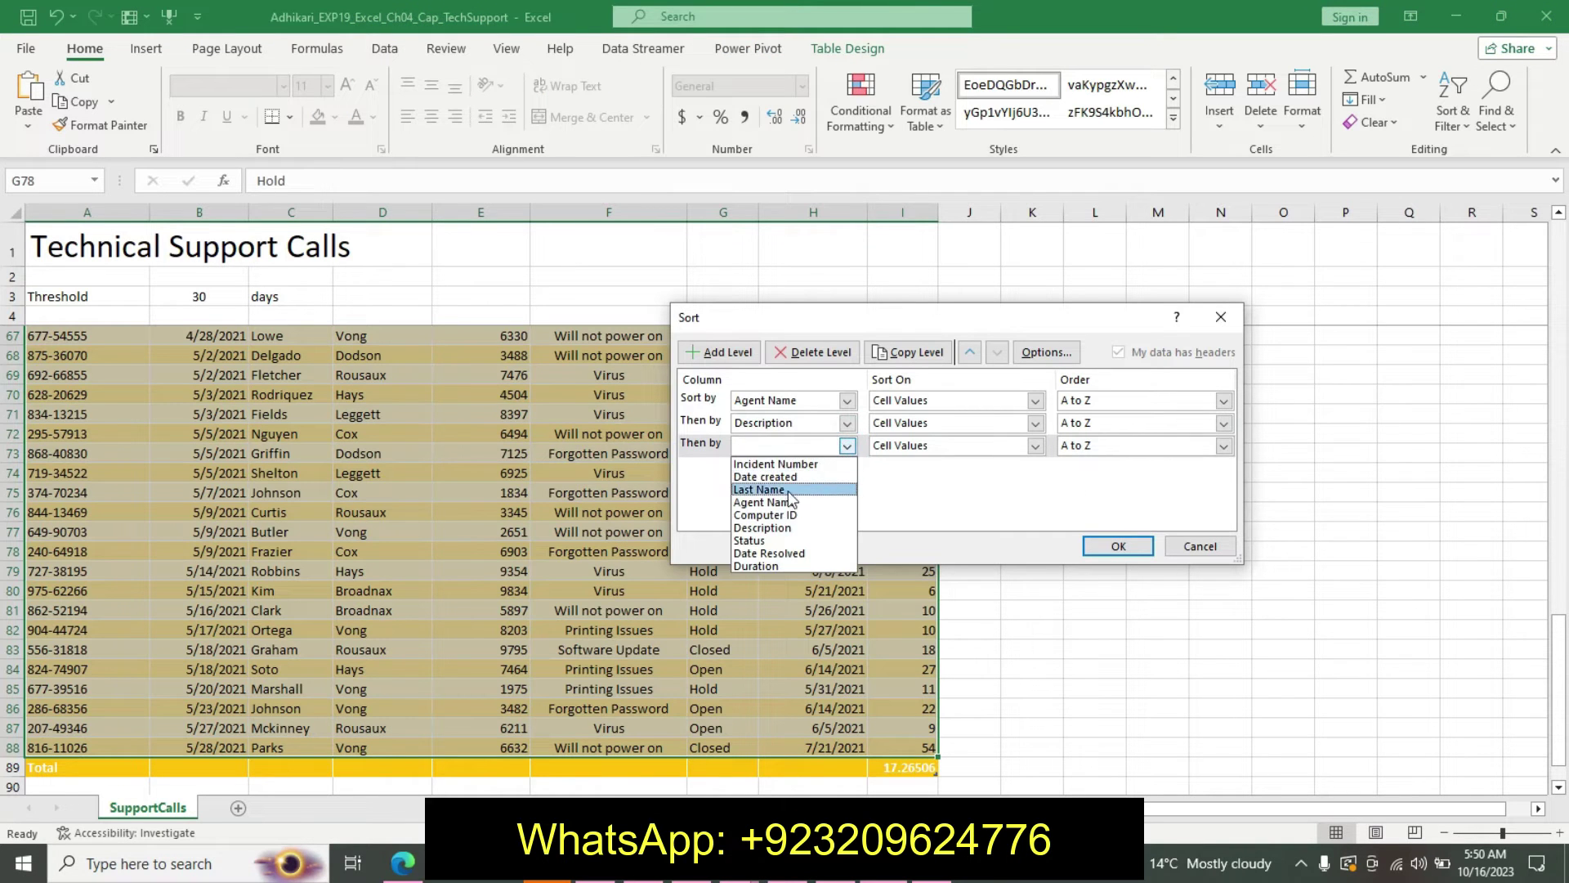
click(771, 565)
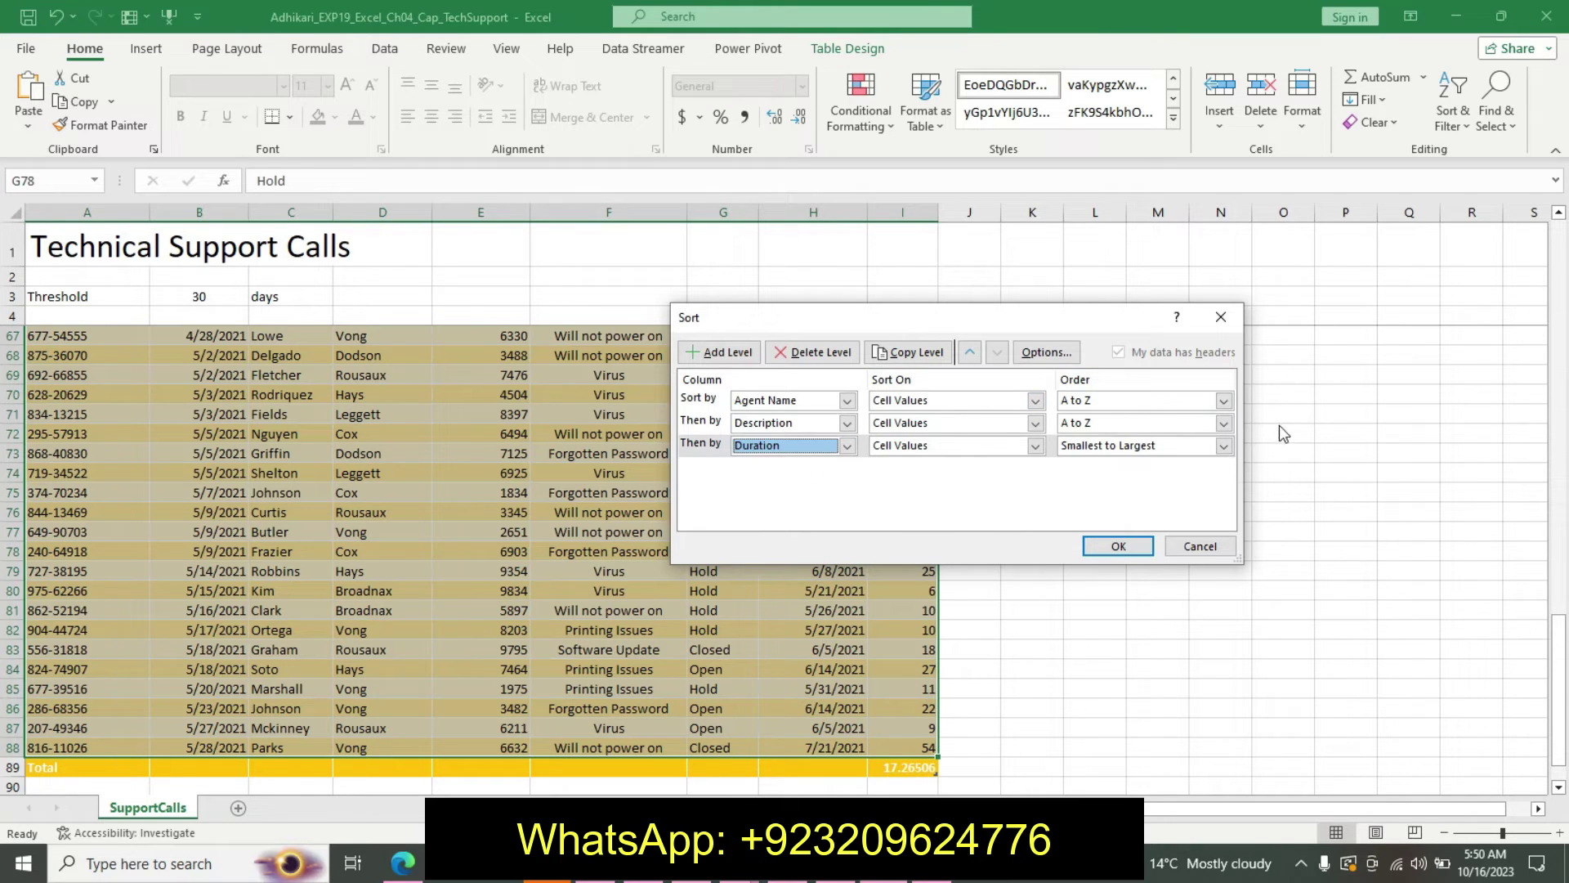
click(1223, 423)
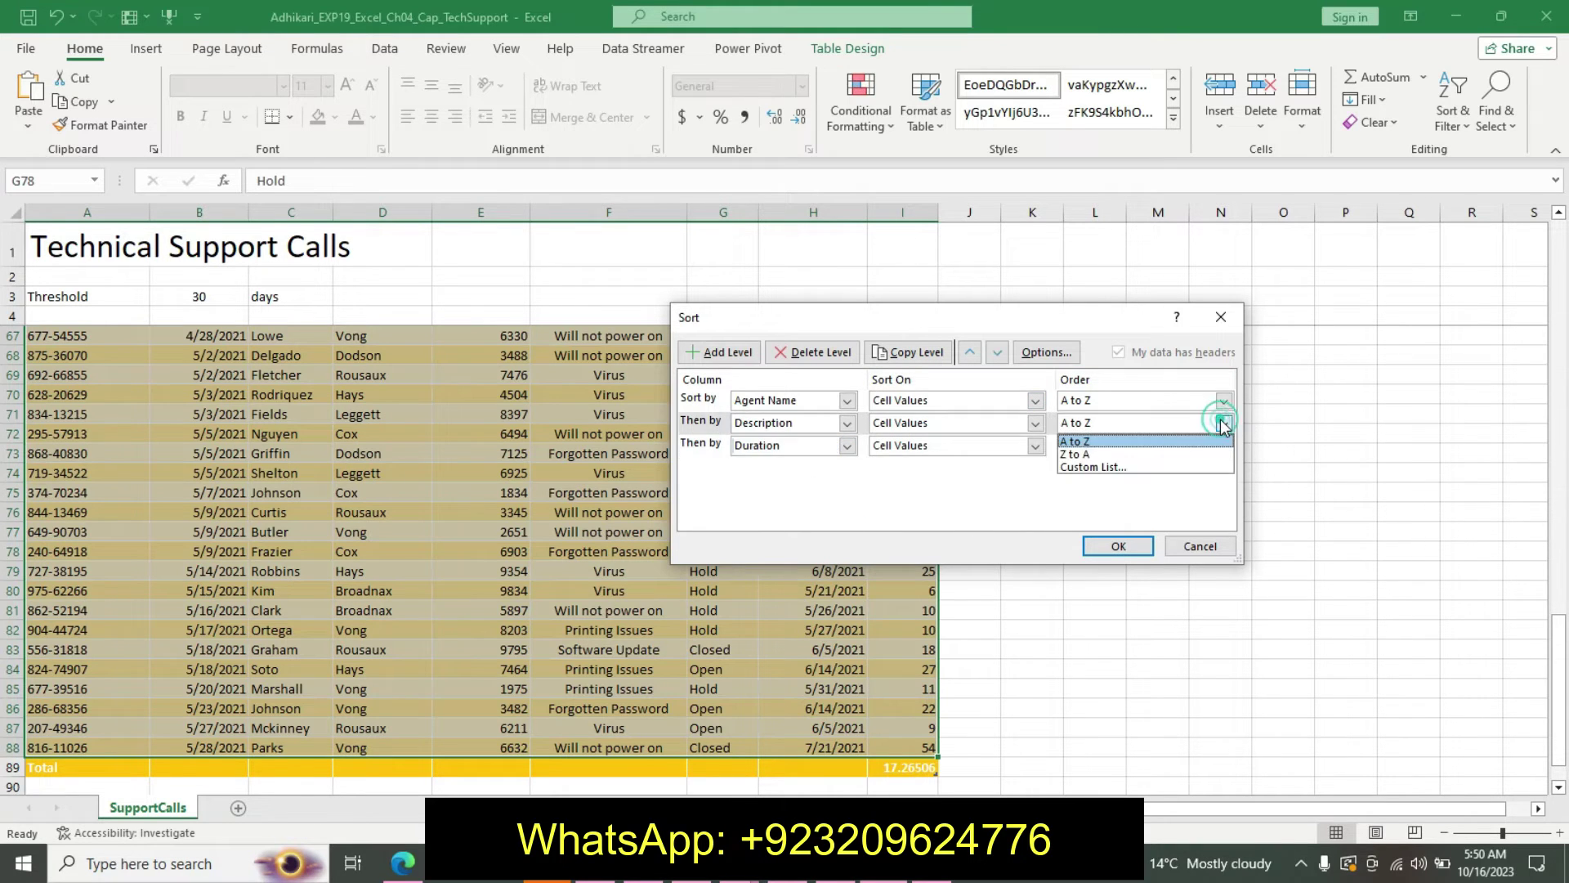
Step: Delete the duplicate Natural Disaster, Flood, Fire, Theft, Accident list from Custom Lists
click(1102, 468)
click(953, 409)
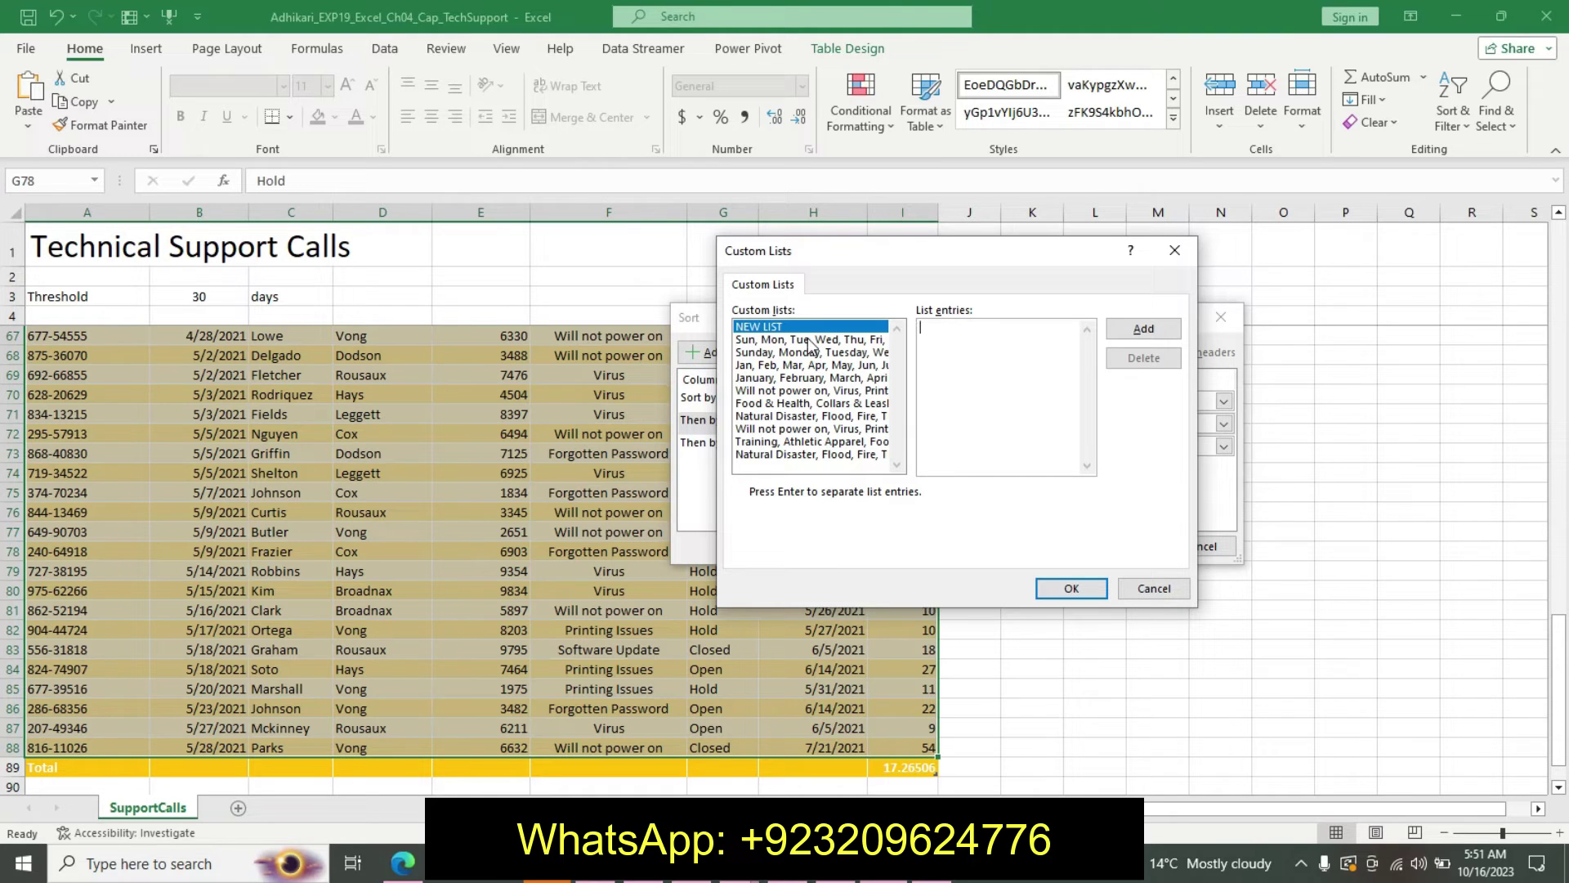
click(810, 339)
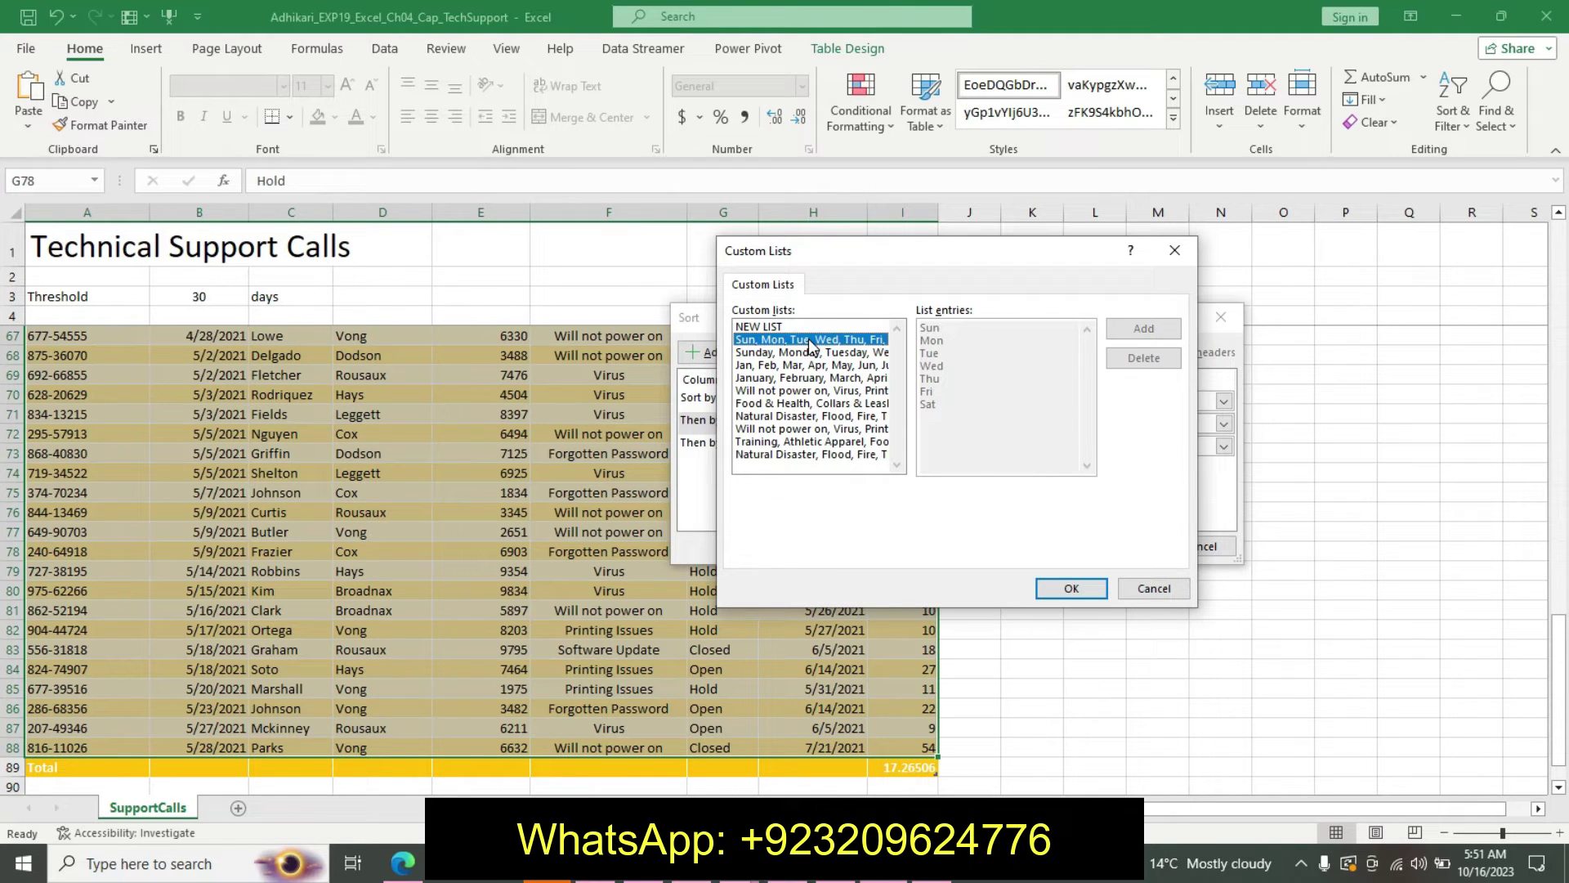
click(813, 378)
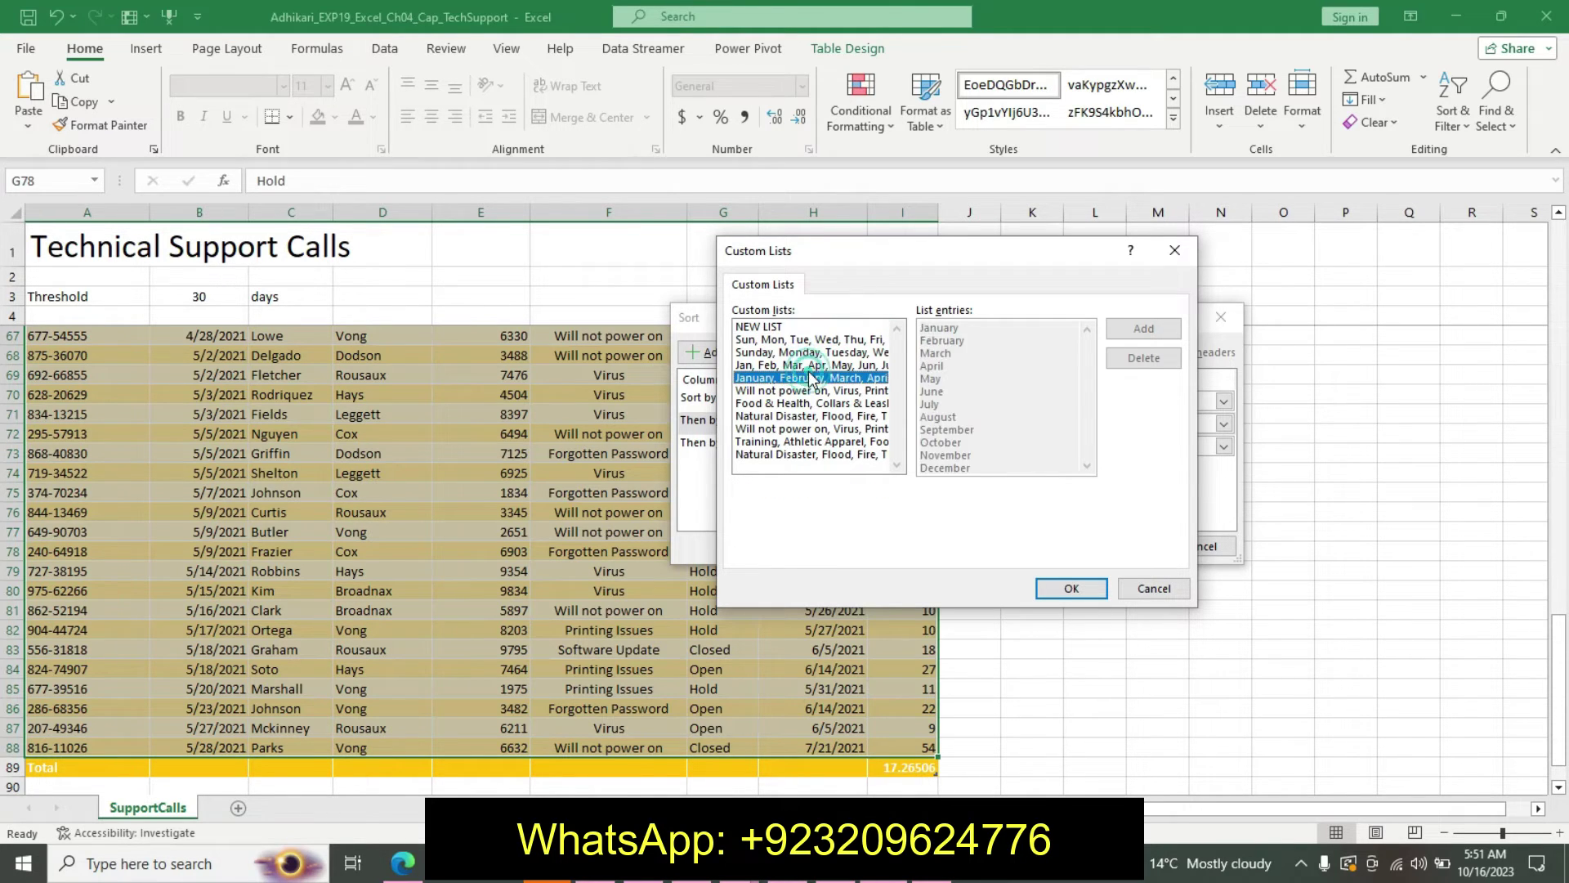
click(842, 455)
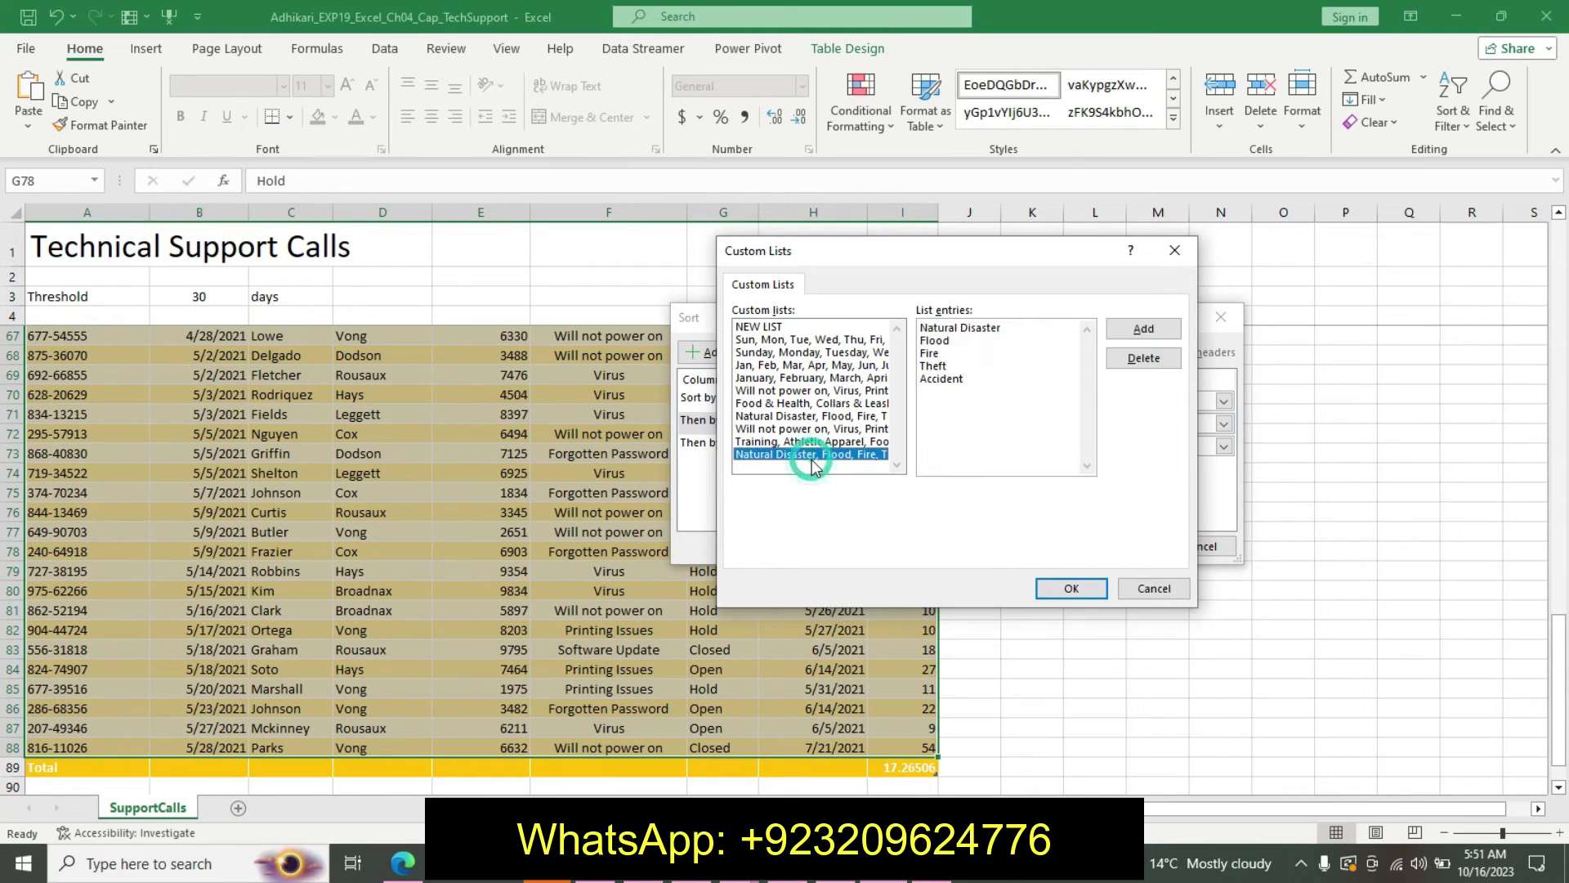
click(1144, 360)
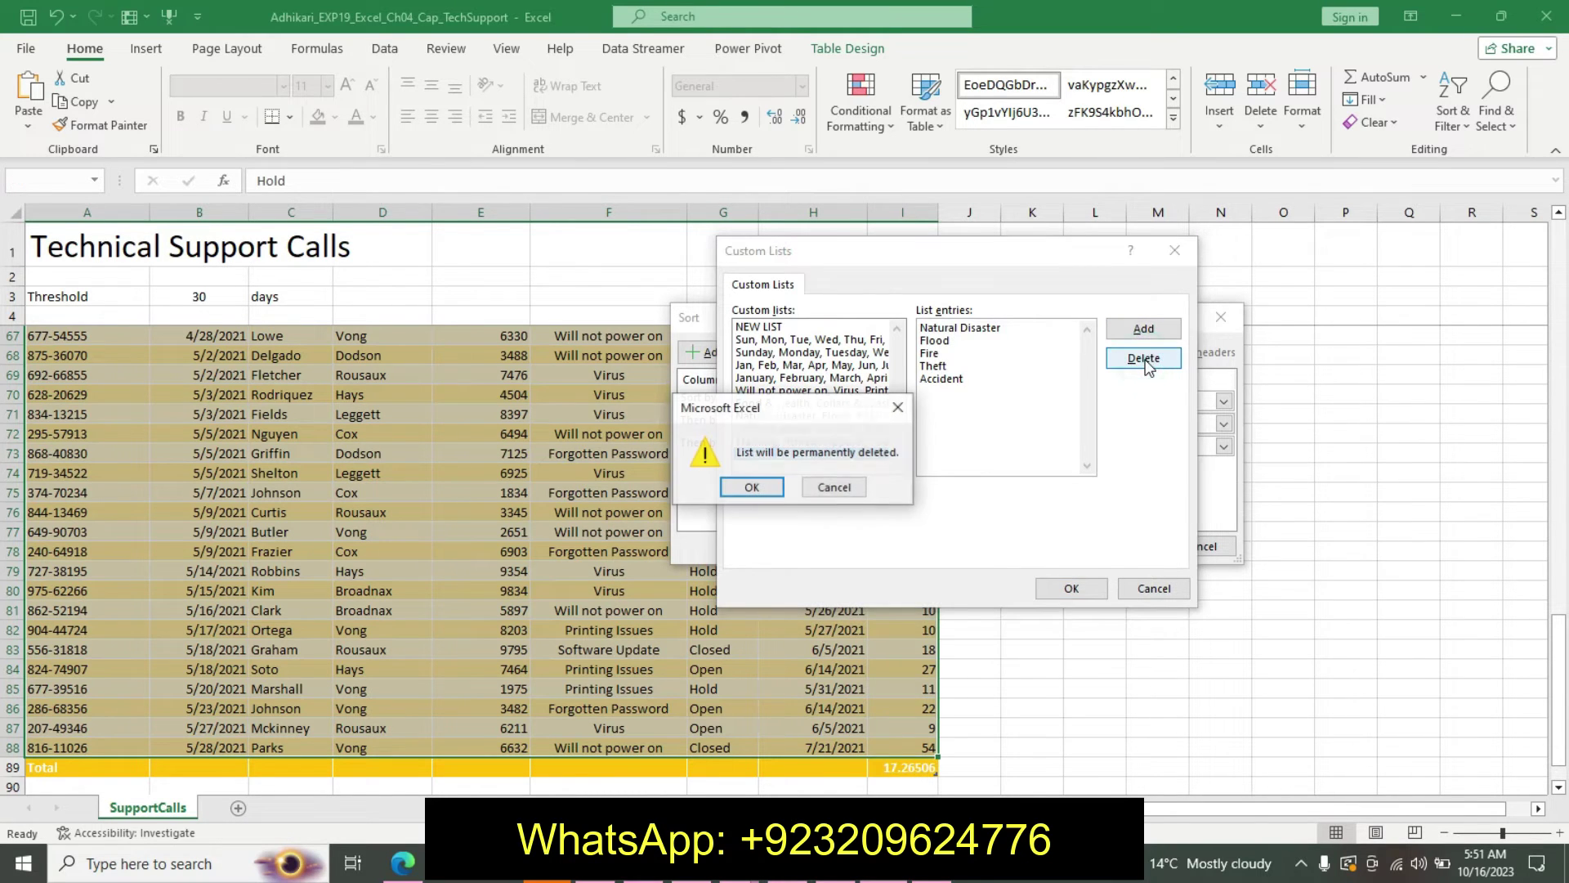
click(773, 492)
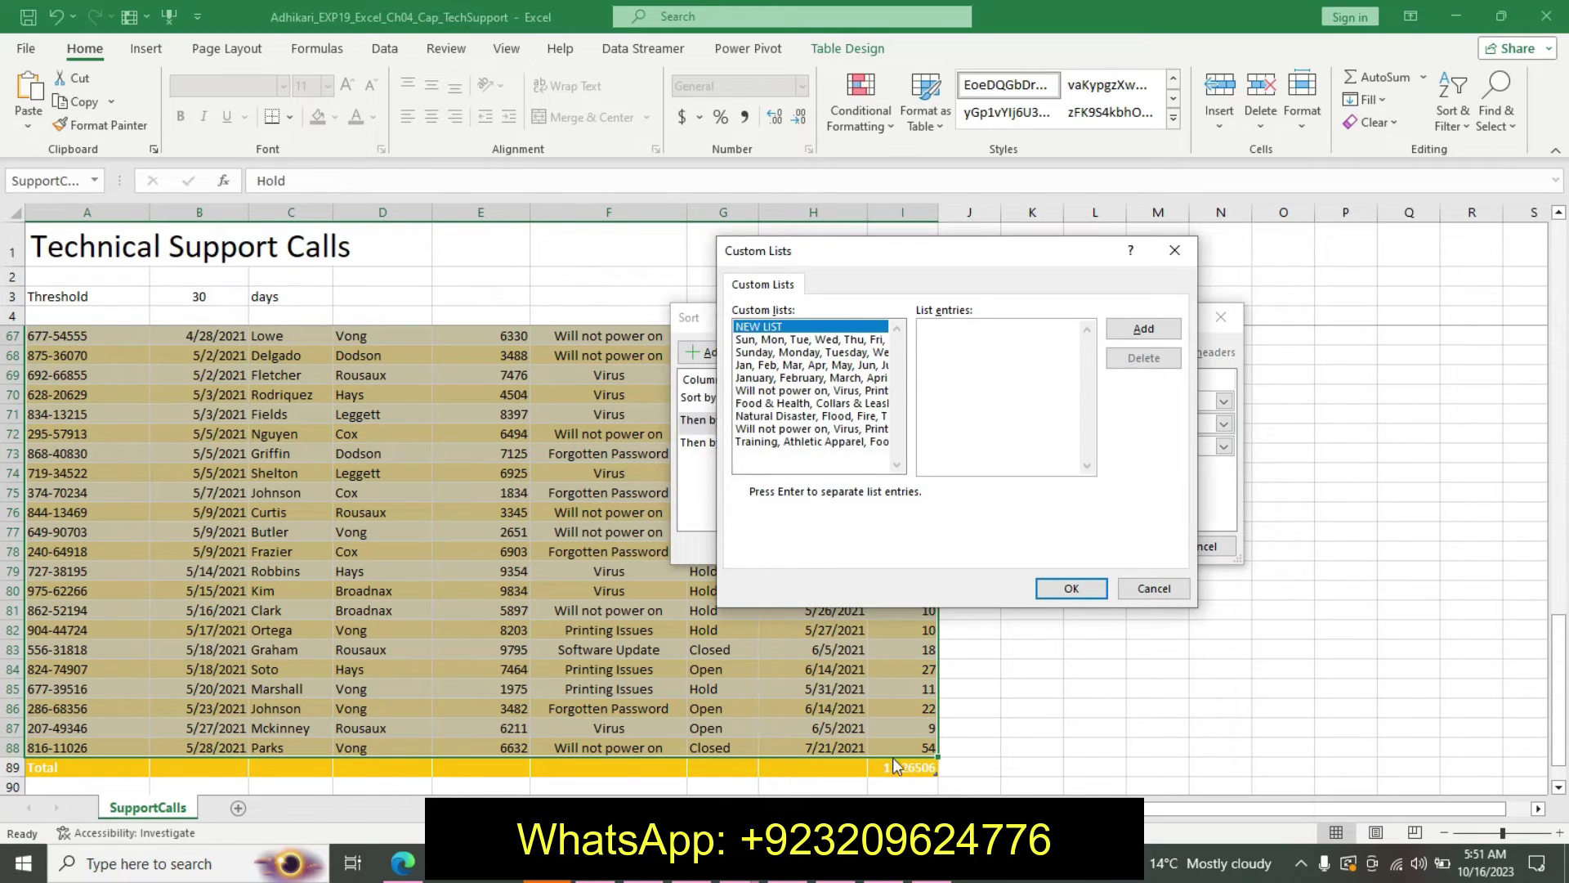
key(alt+Tab)
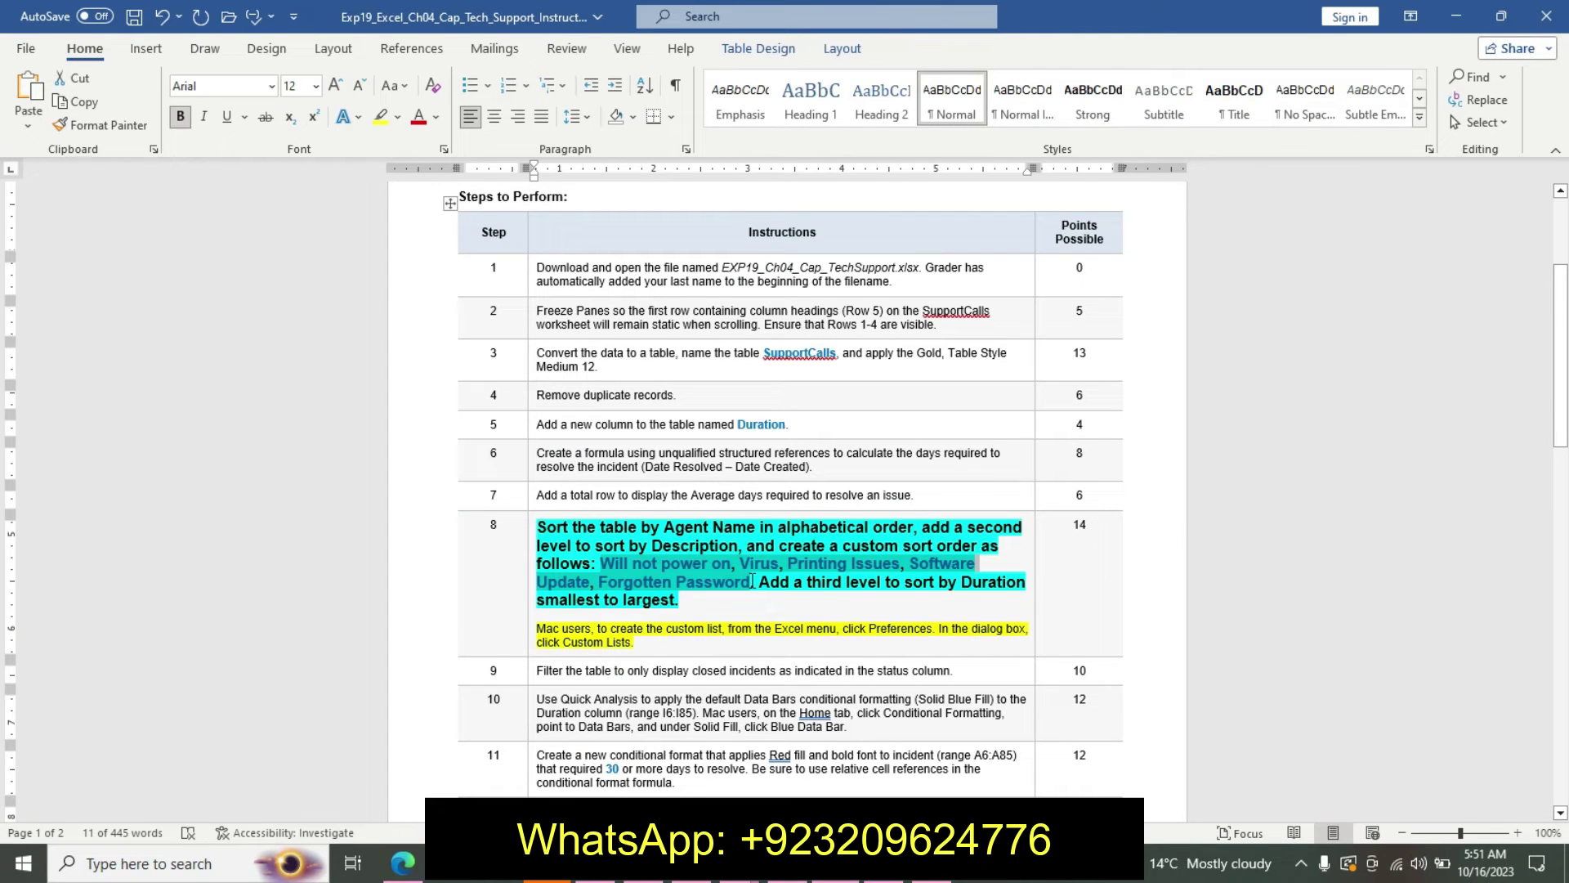
key(alt+Tab)
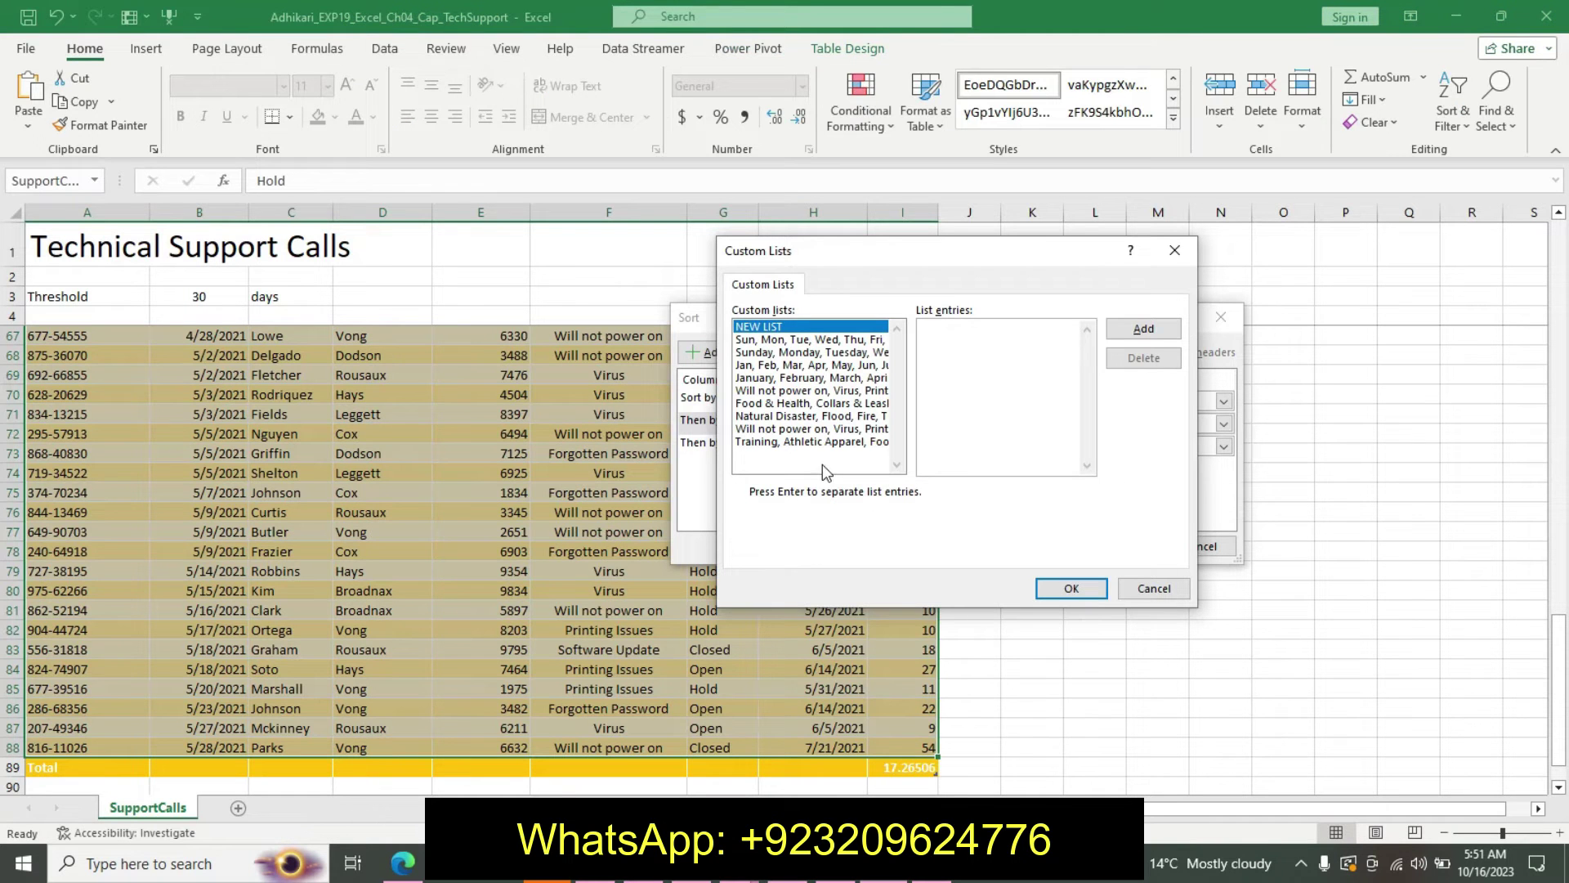
Step: Permanently delete the leftover Training custom list
click(812, 441)
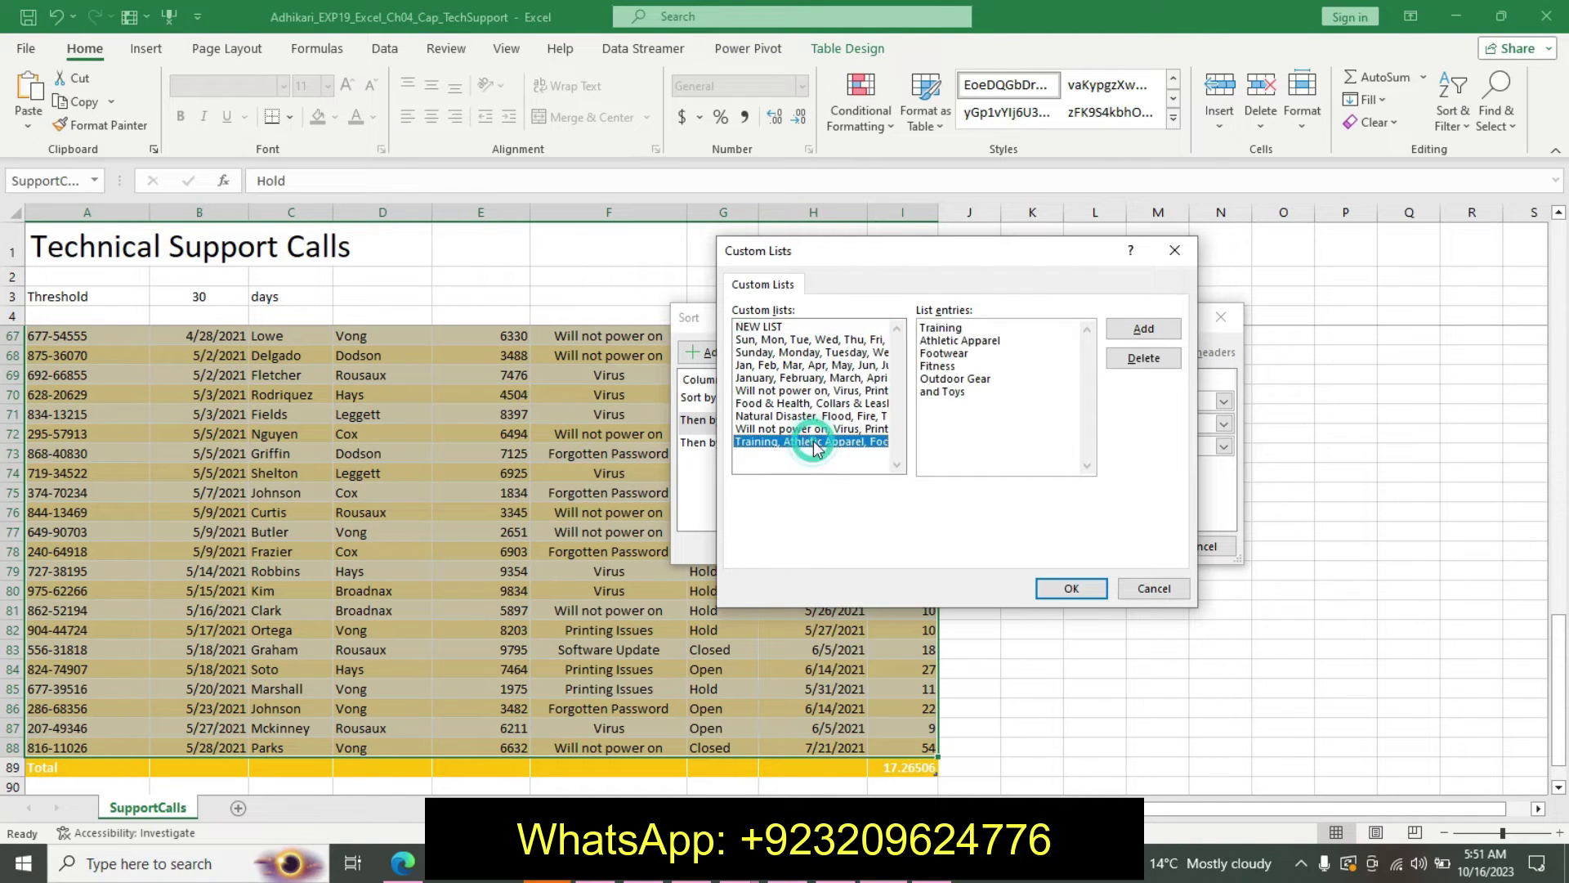
click(1154, 360)
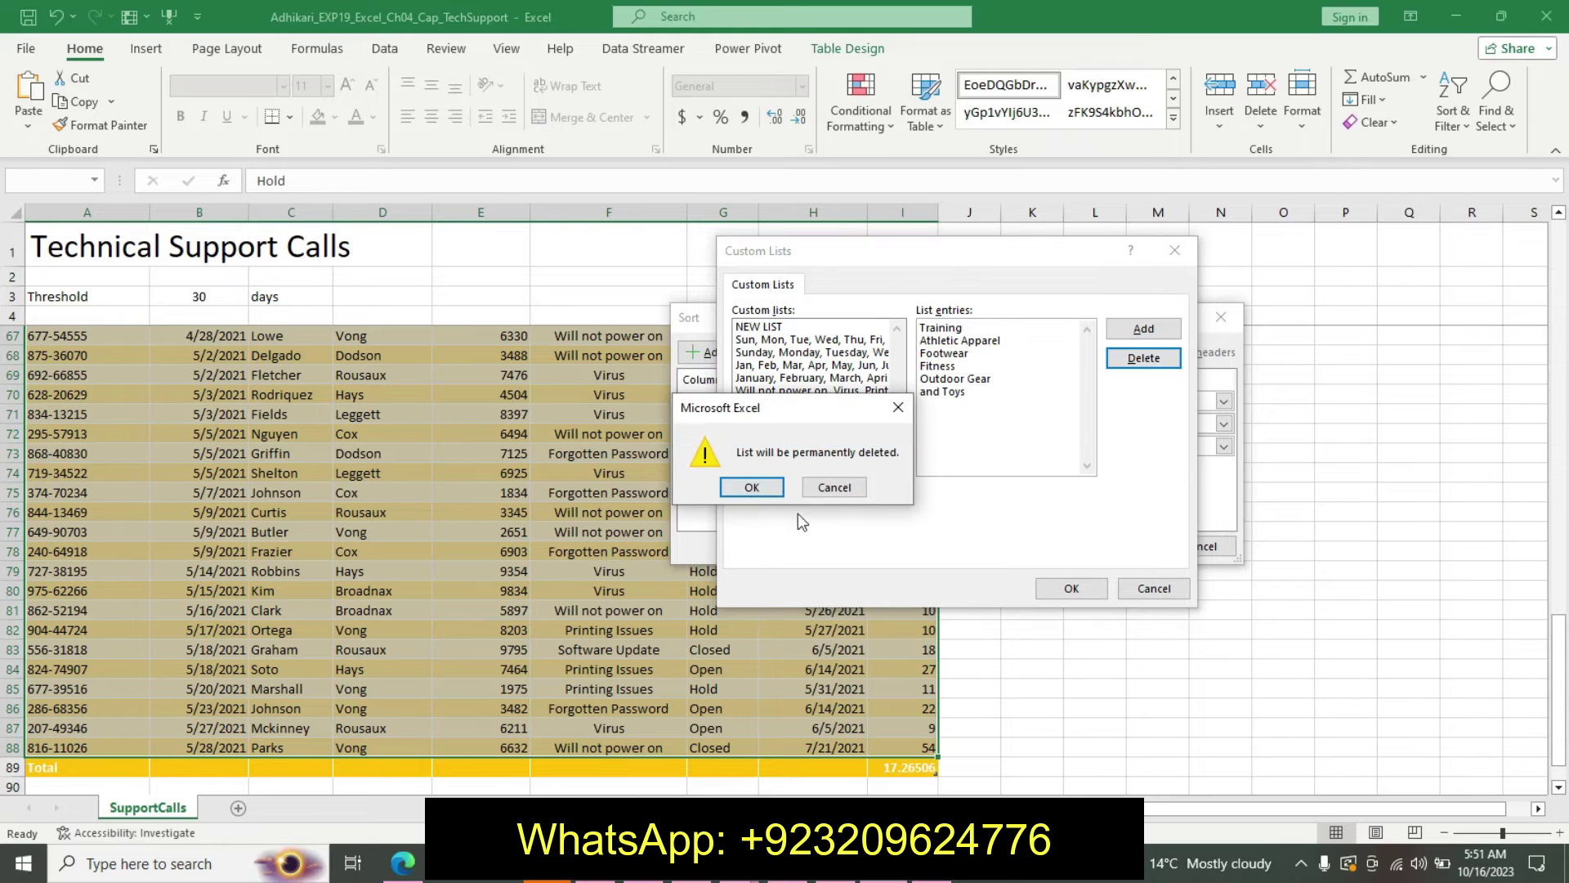
click(752, 489)
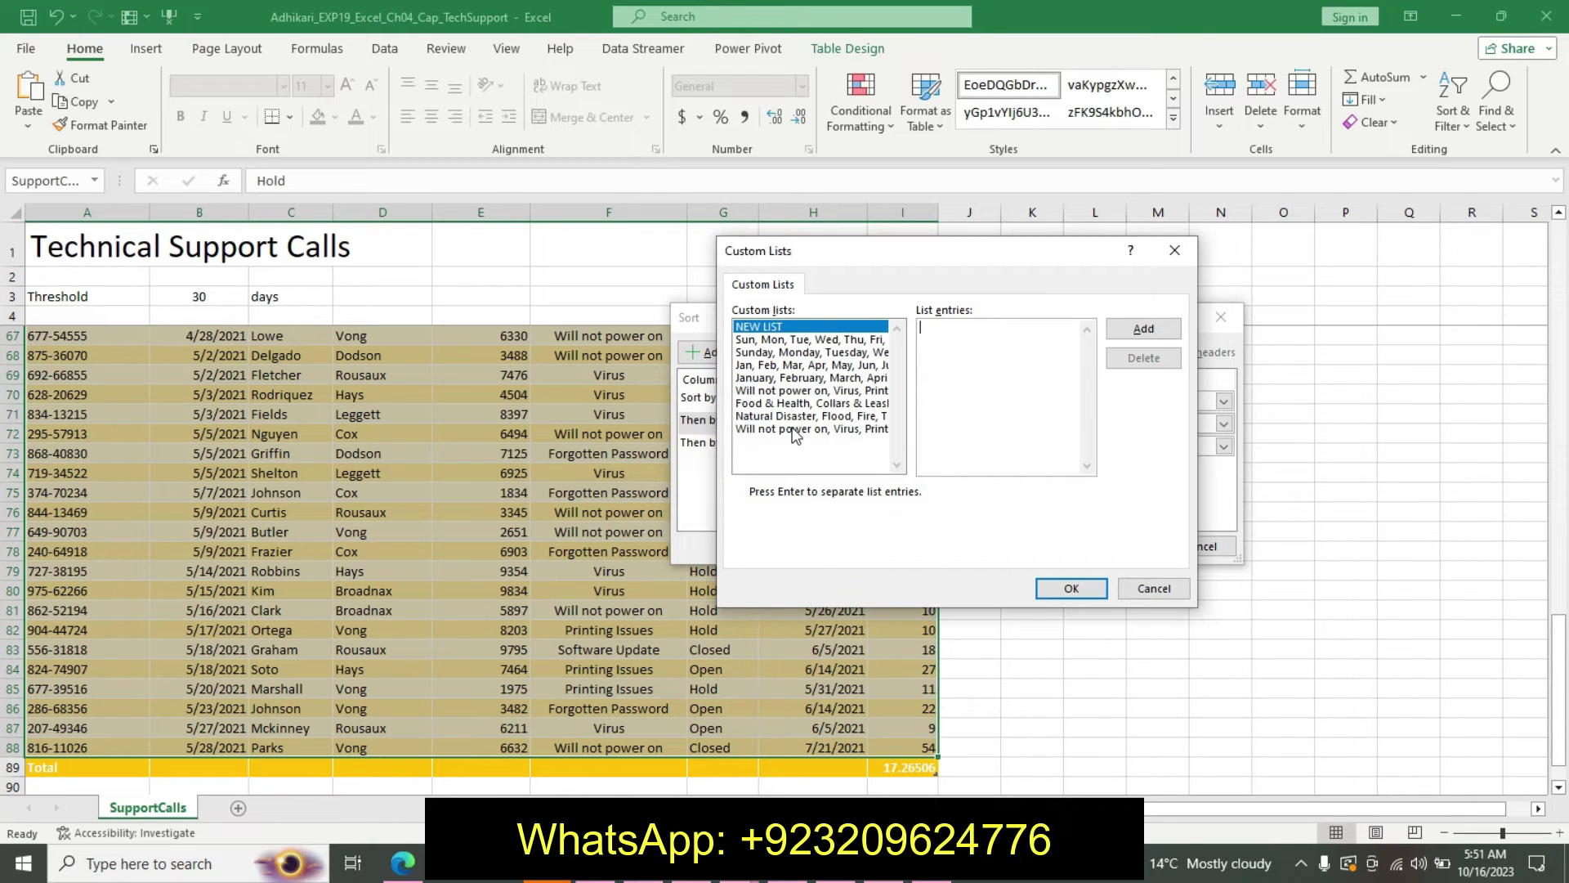
Step: Review the existing call-type list entries against the Word instructions, then close Custom Lists
click(794, 431)
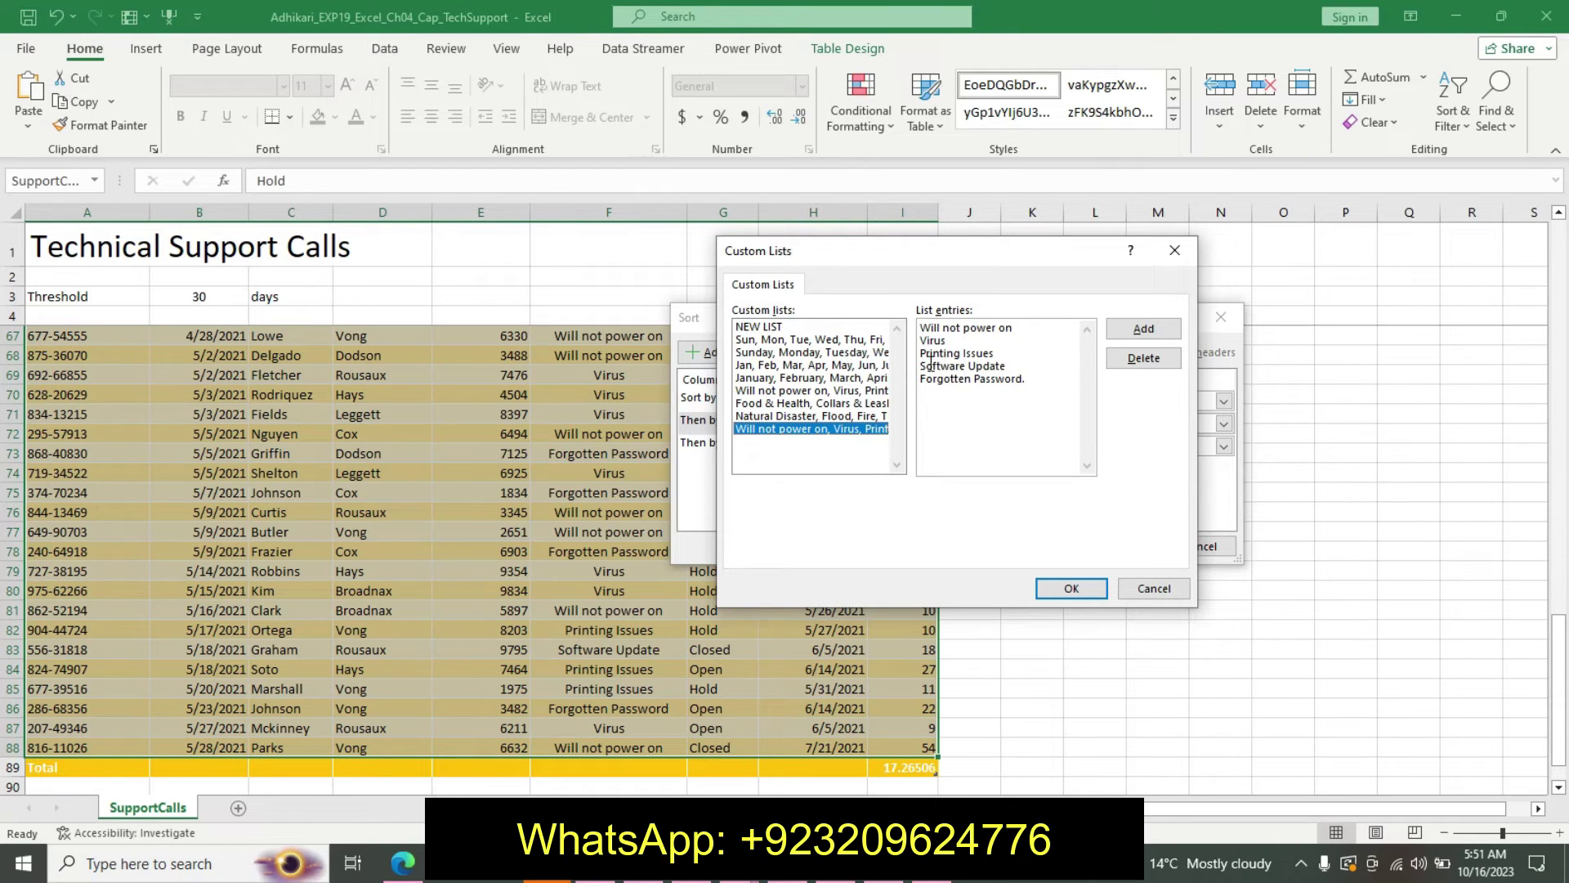
click(1050, 359)
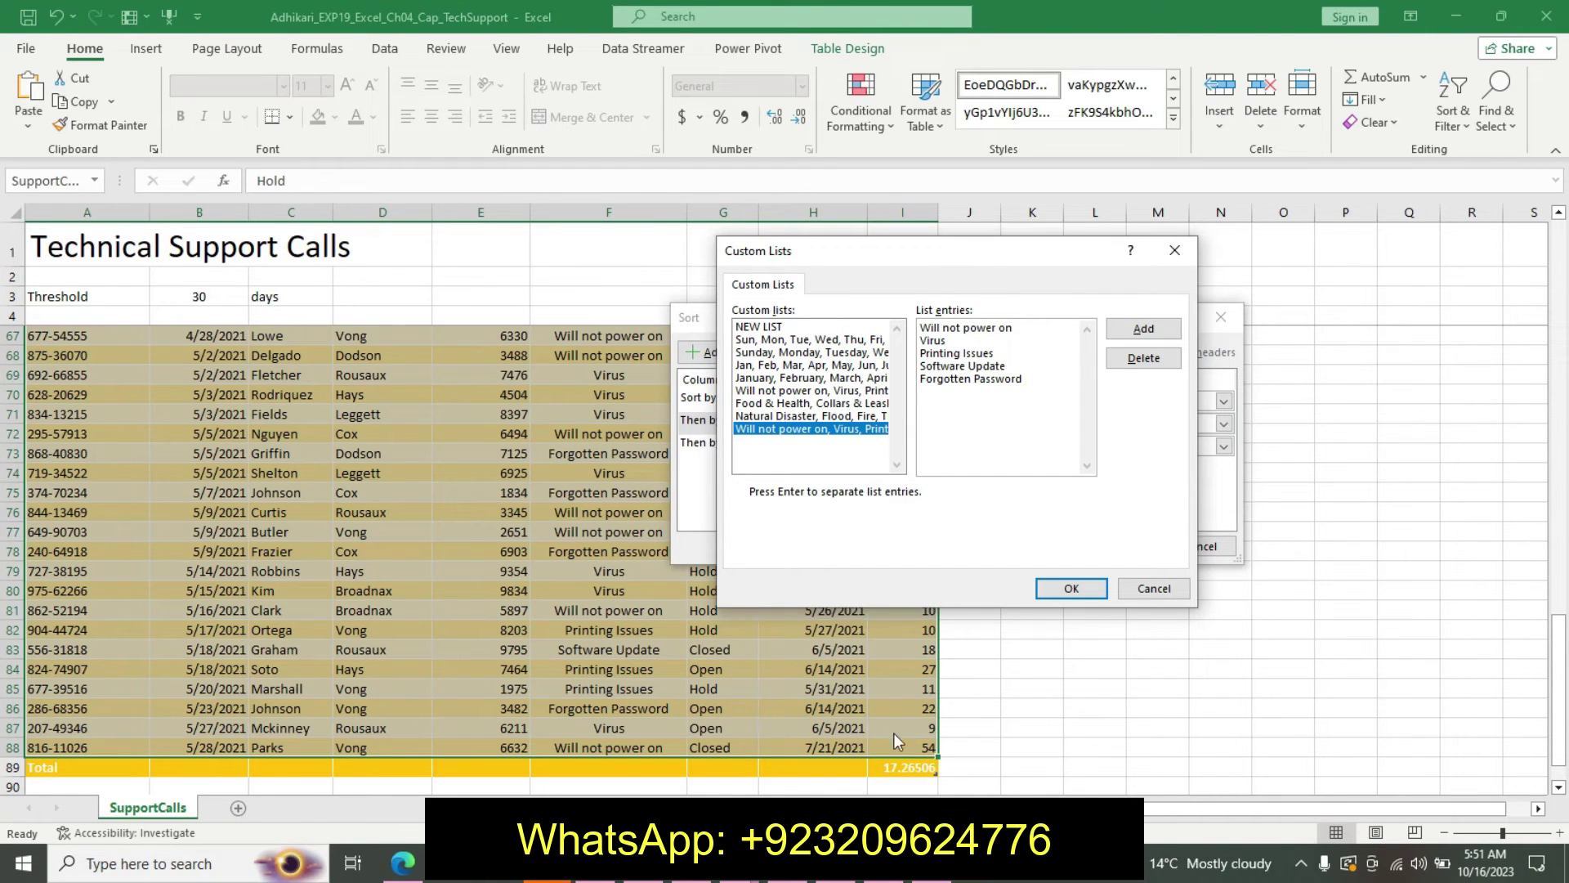
click(846, 873)
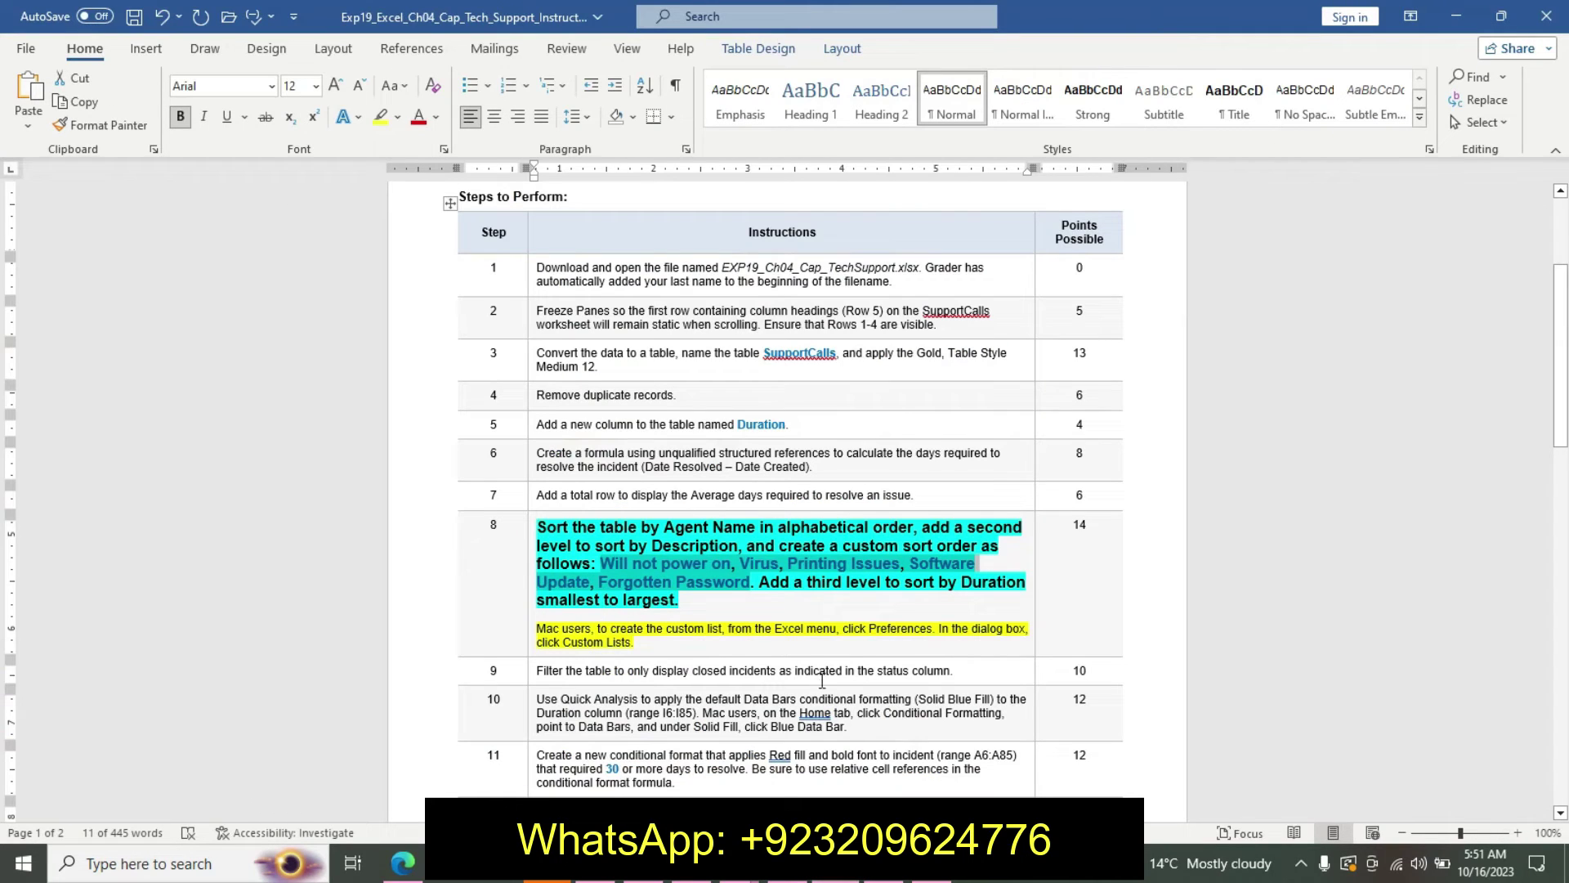
mouse_move(563, 863)
click(885, 745)
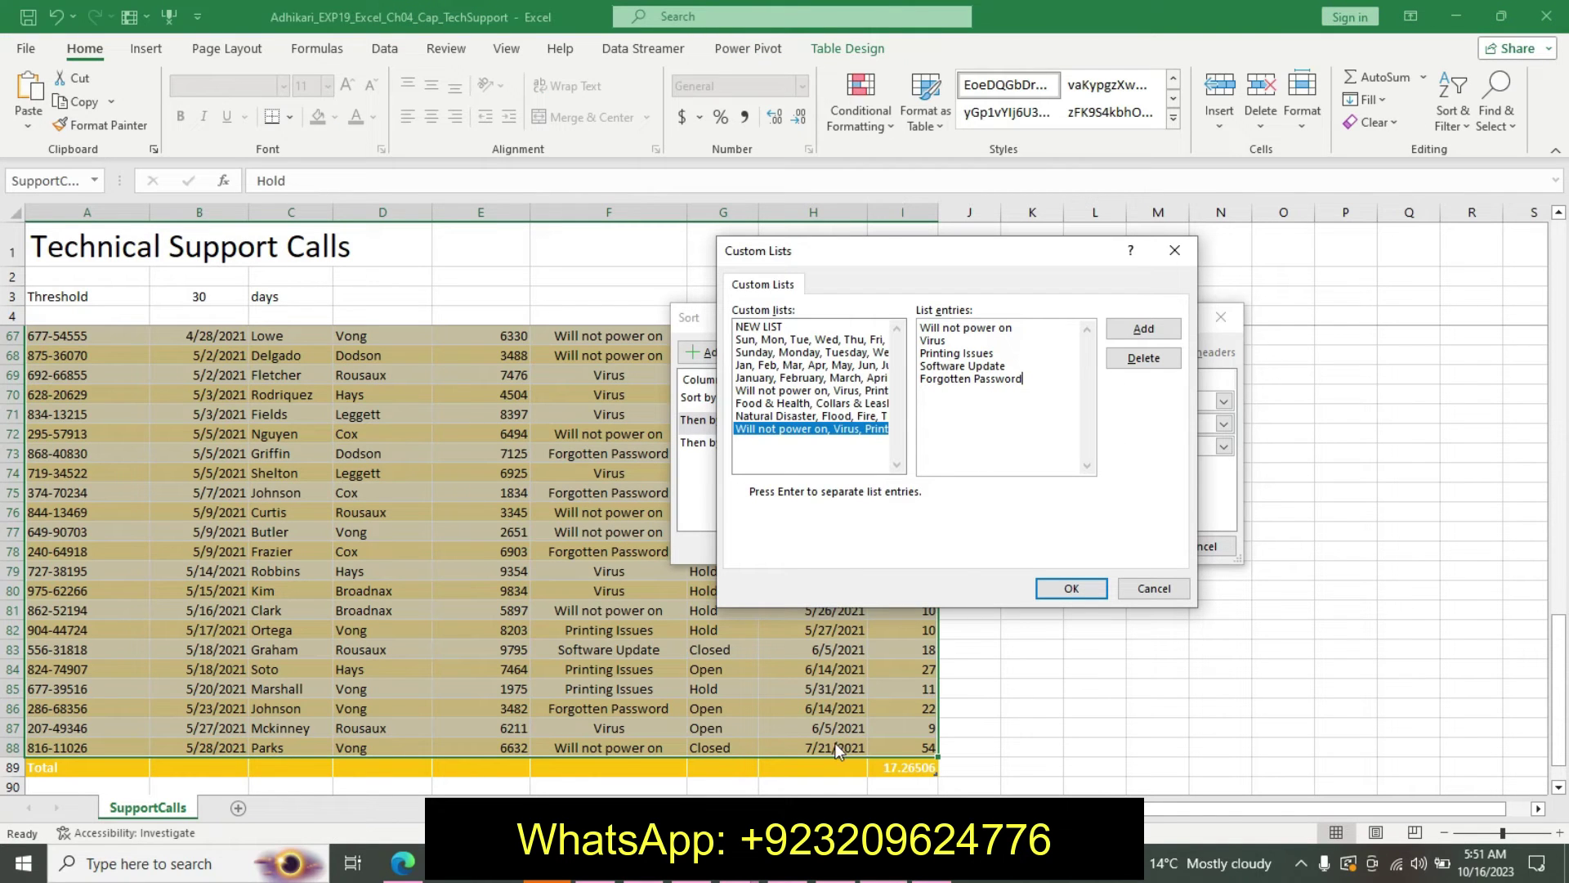
key(alt+Tab)
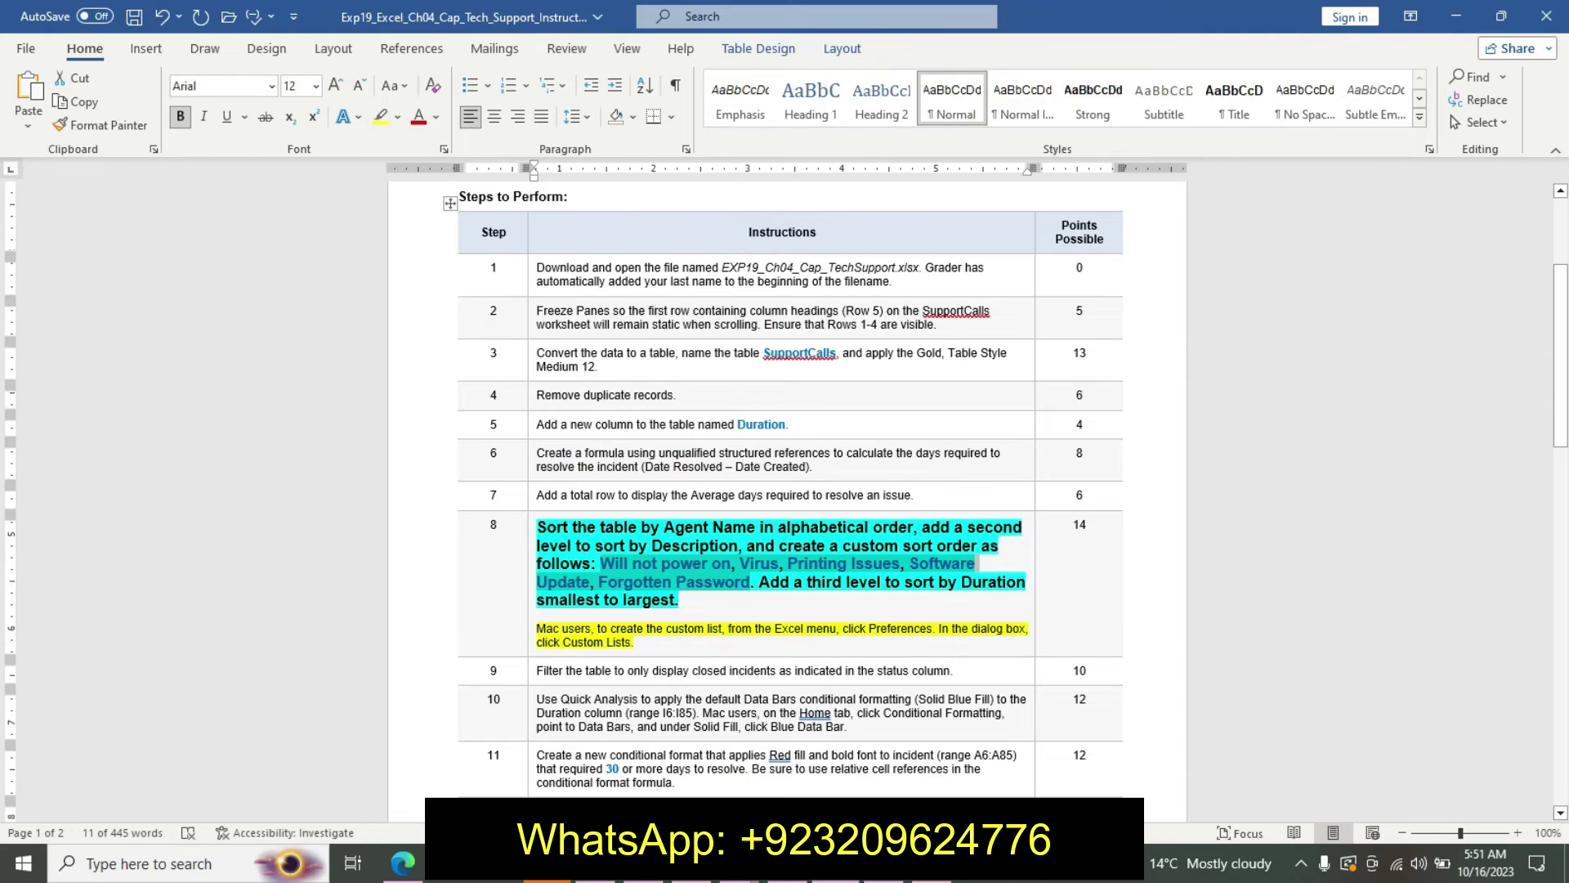
key(alt+Tab)
click(1065, 590)
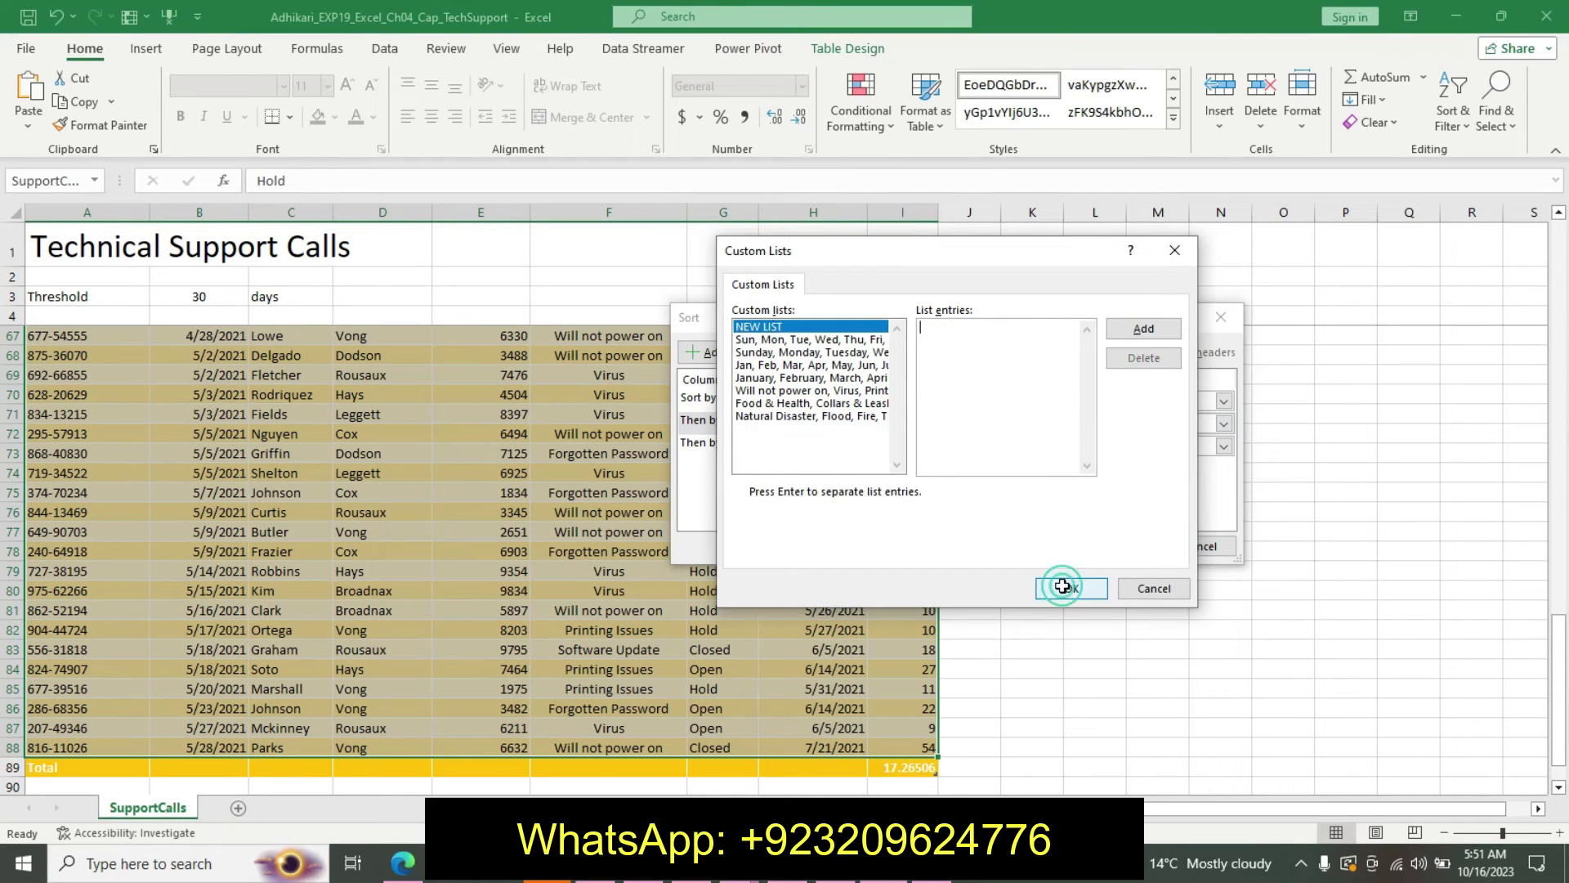
Step: Reopen Custom Lists for Description, inspect the Food & Health list, and cancel without changes
click(1224, 422)
click(1148, 474)
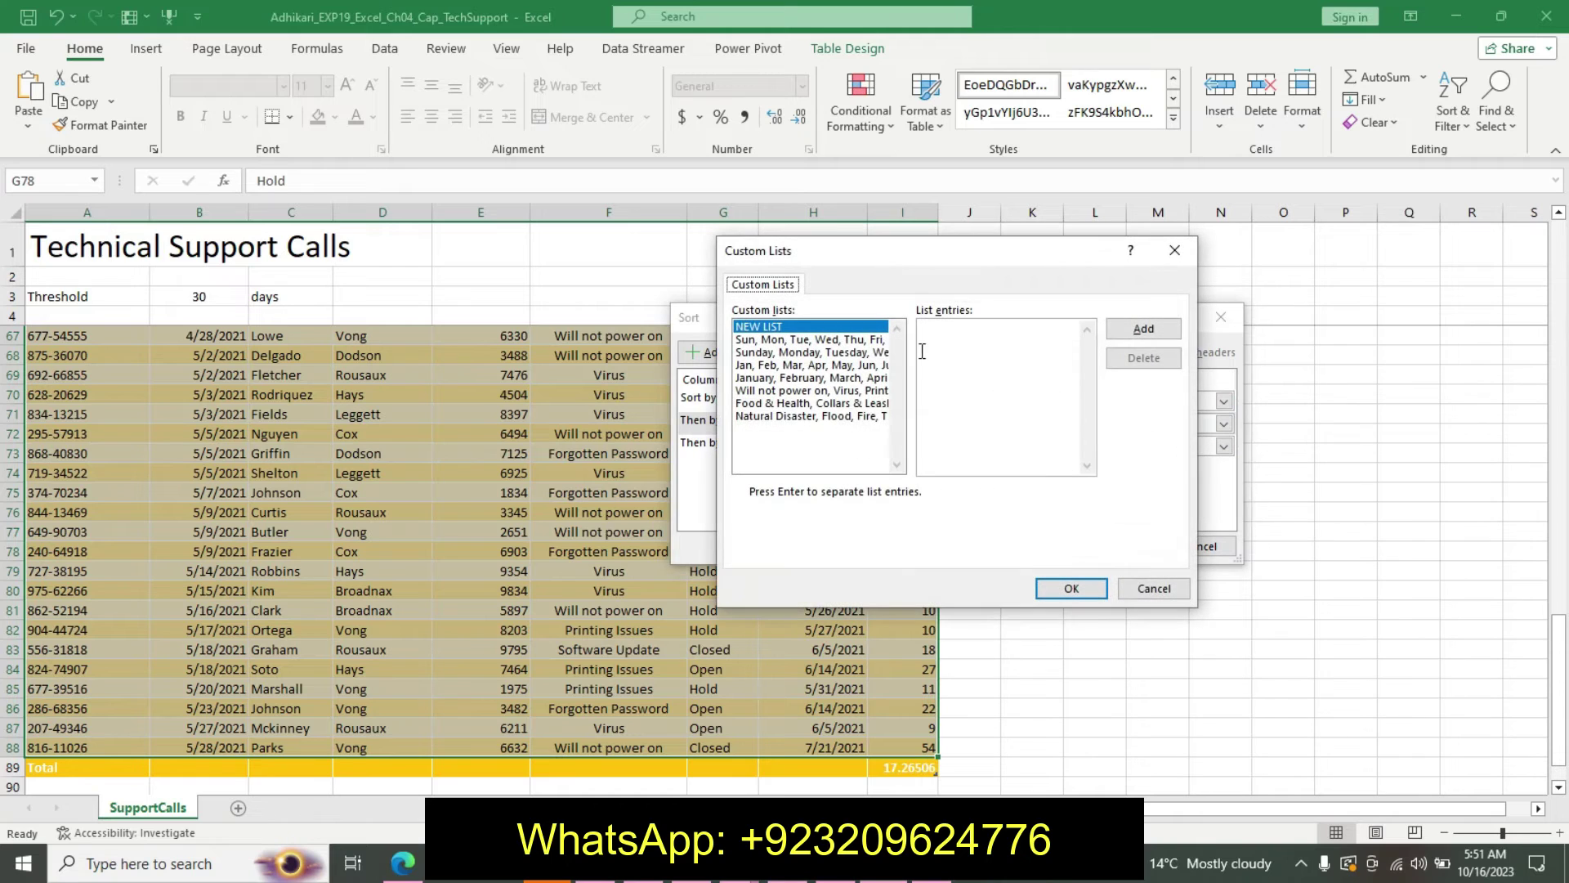
click(828, 405)
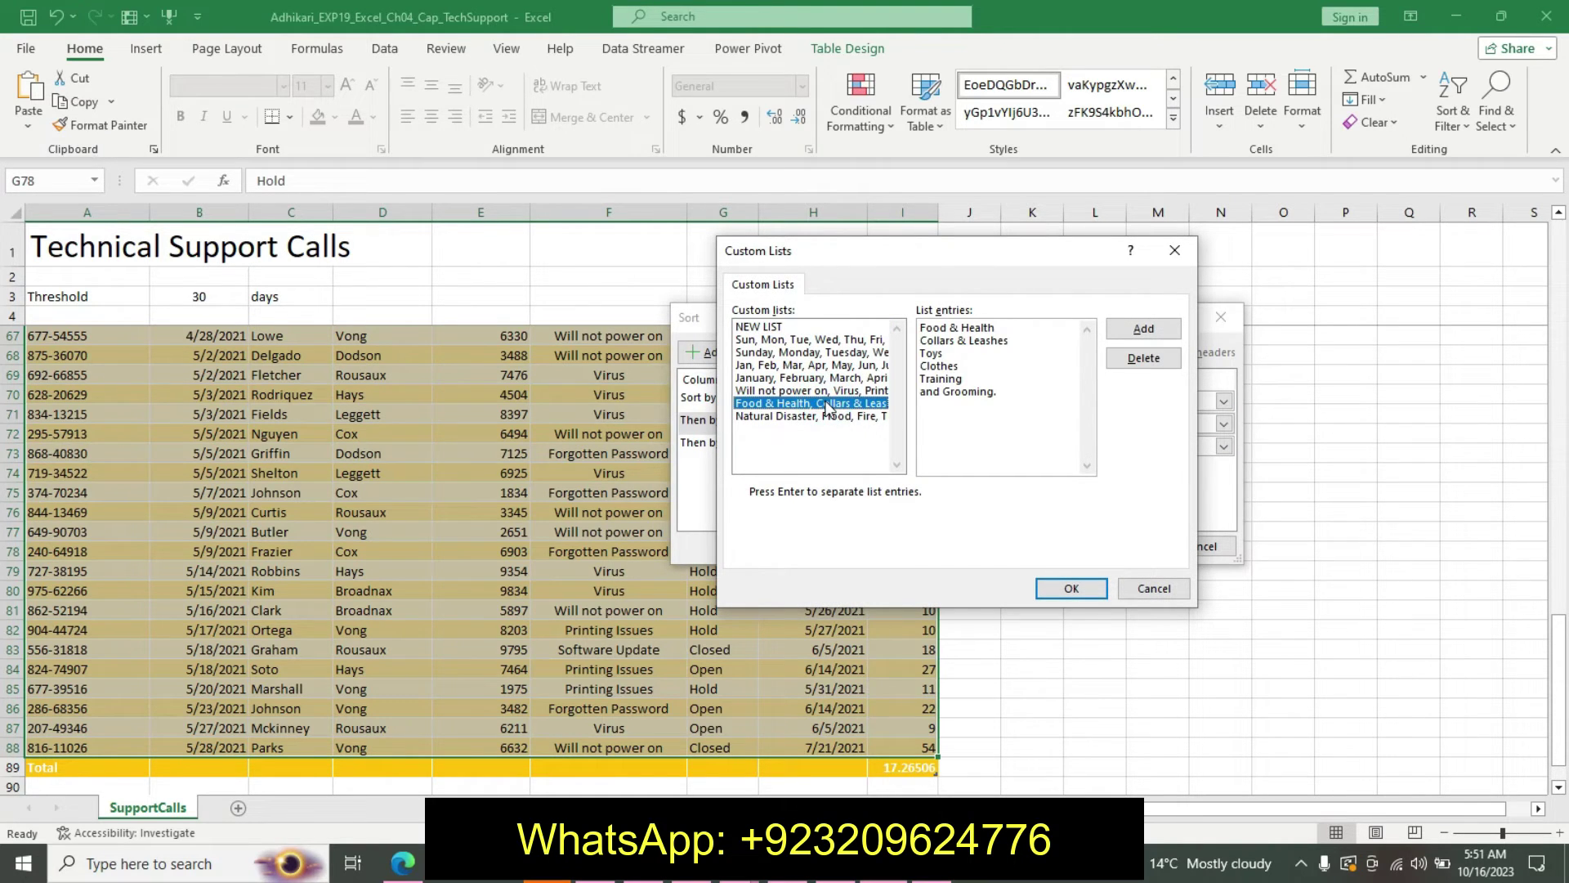
click(760, 326)
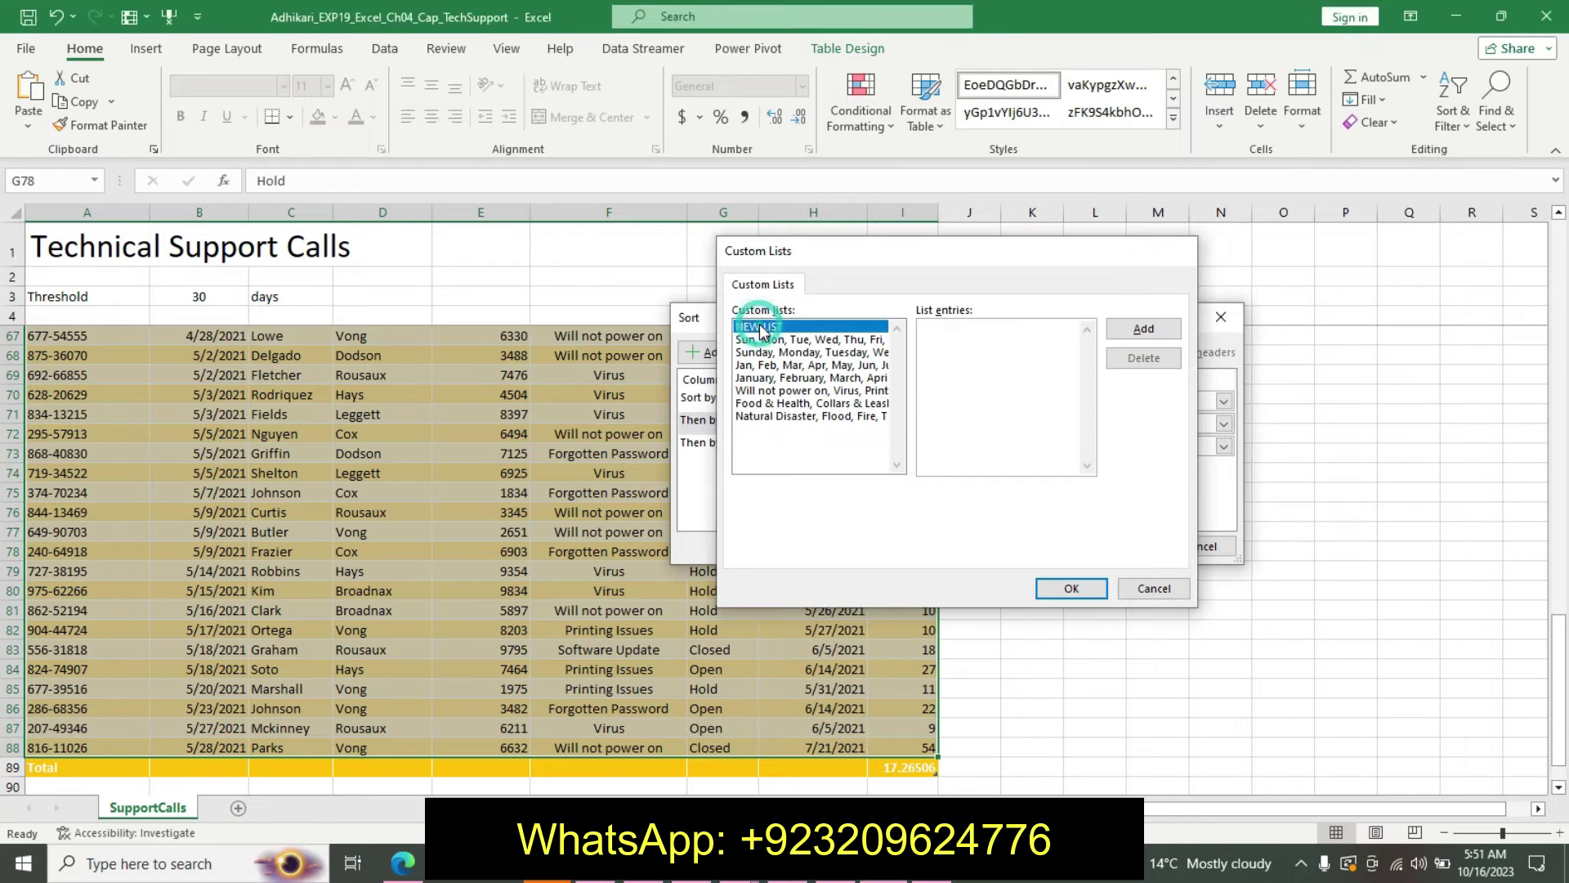
key(Escape)
Step: Type Will not power on, Virus, Printing Issues, Software Update, Forgotten Password as a new custom list
click(1223, 422)
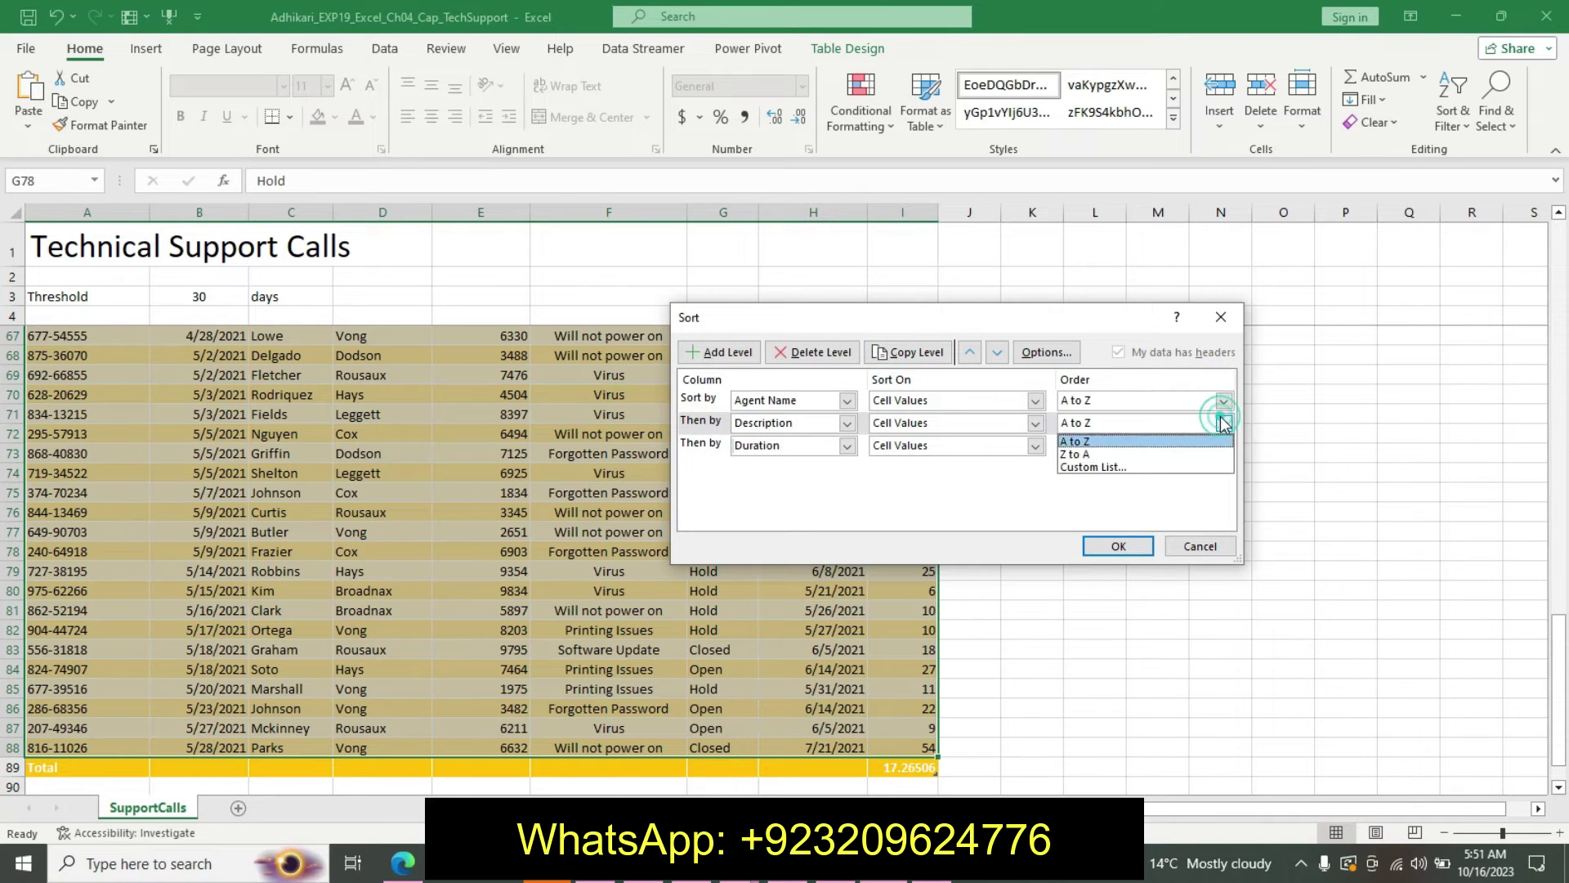
key(Escape)
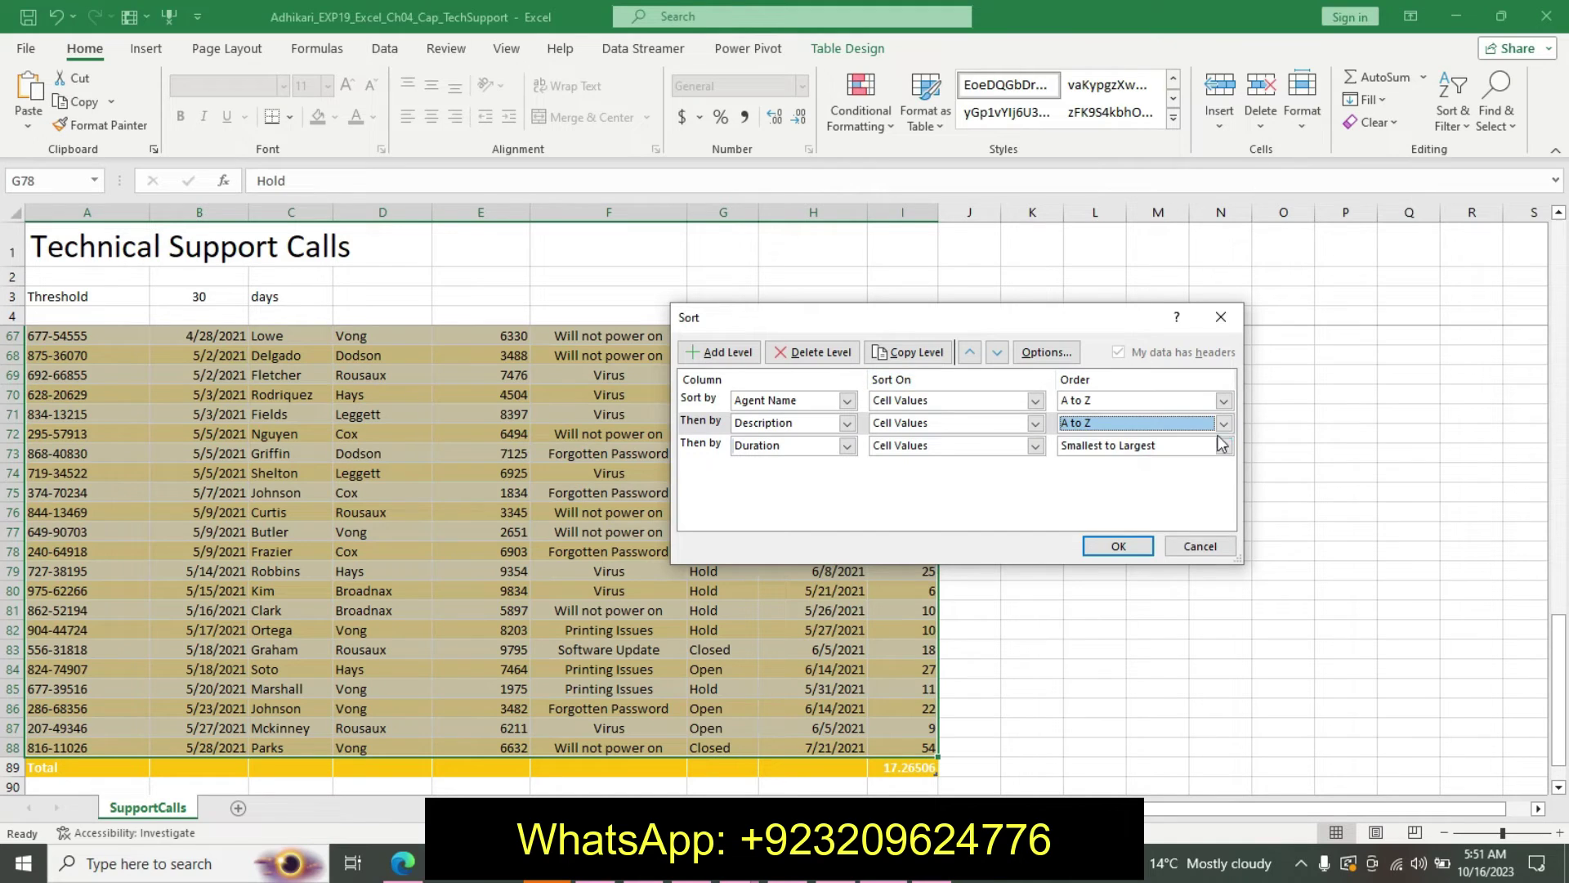
click(1223, 424)
click(1087, 467)
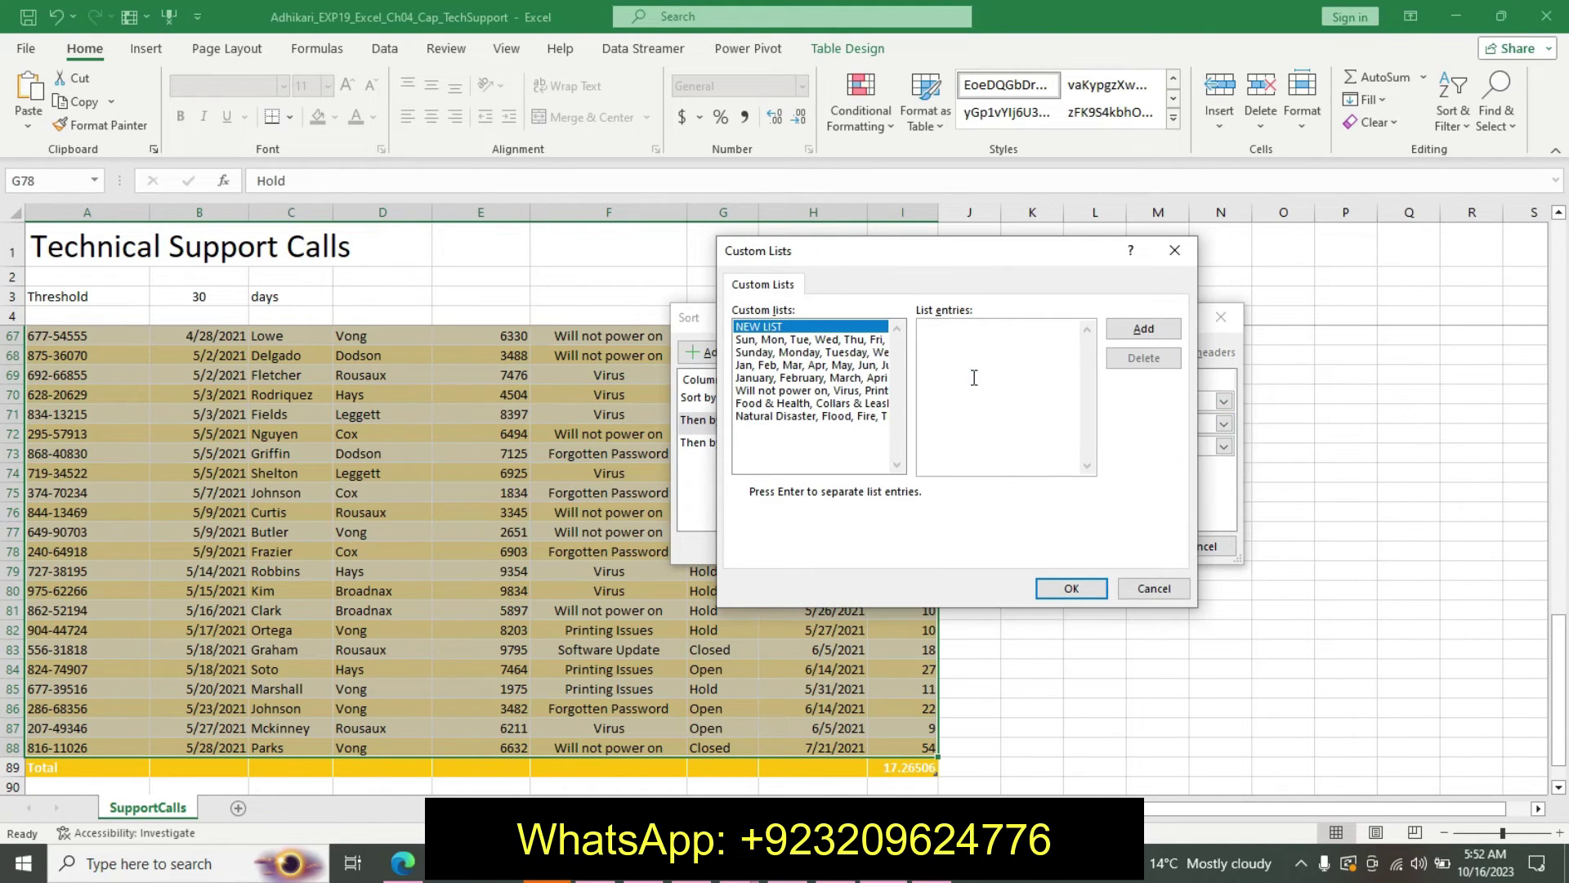
text(Will not power on, Virus, Printing Issues, Software Update, Forgotten Password)
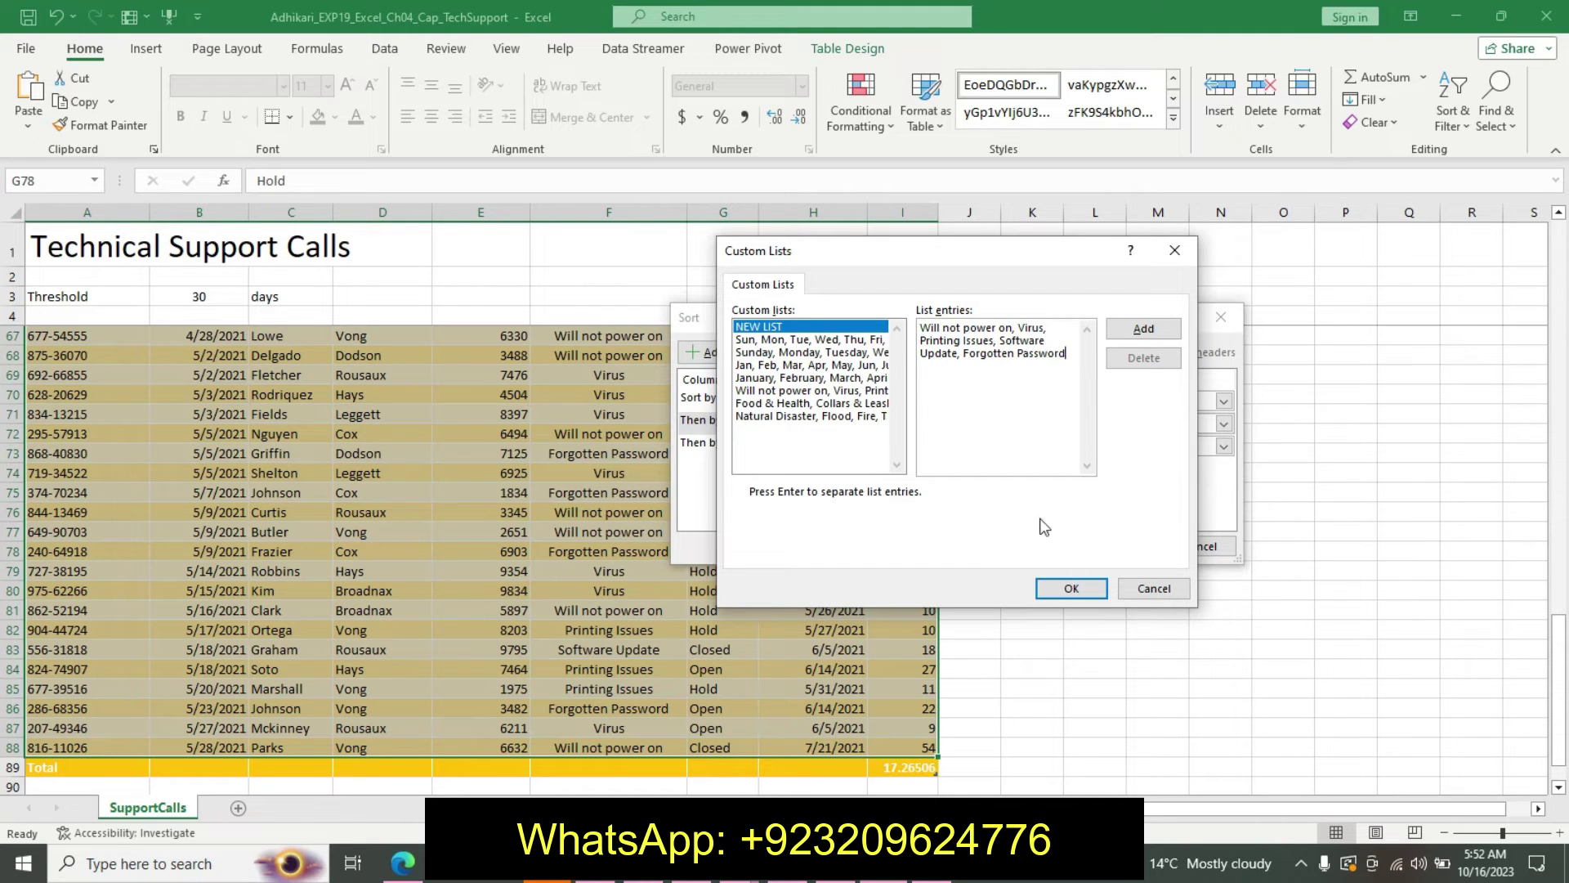
click(1062, 591)
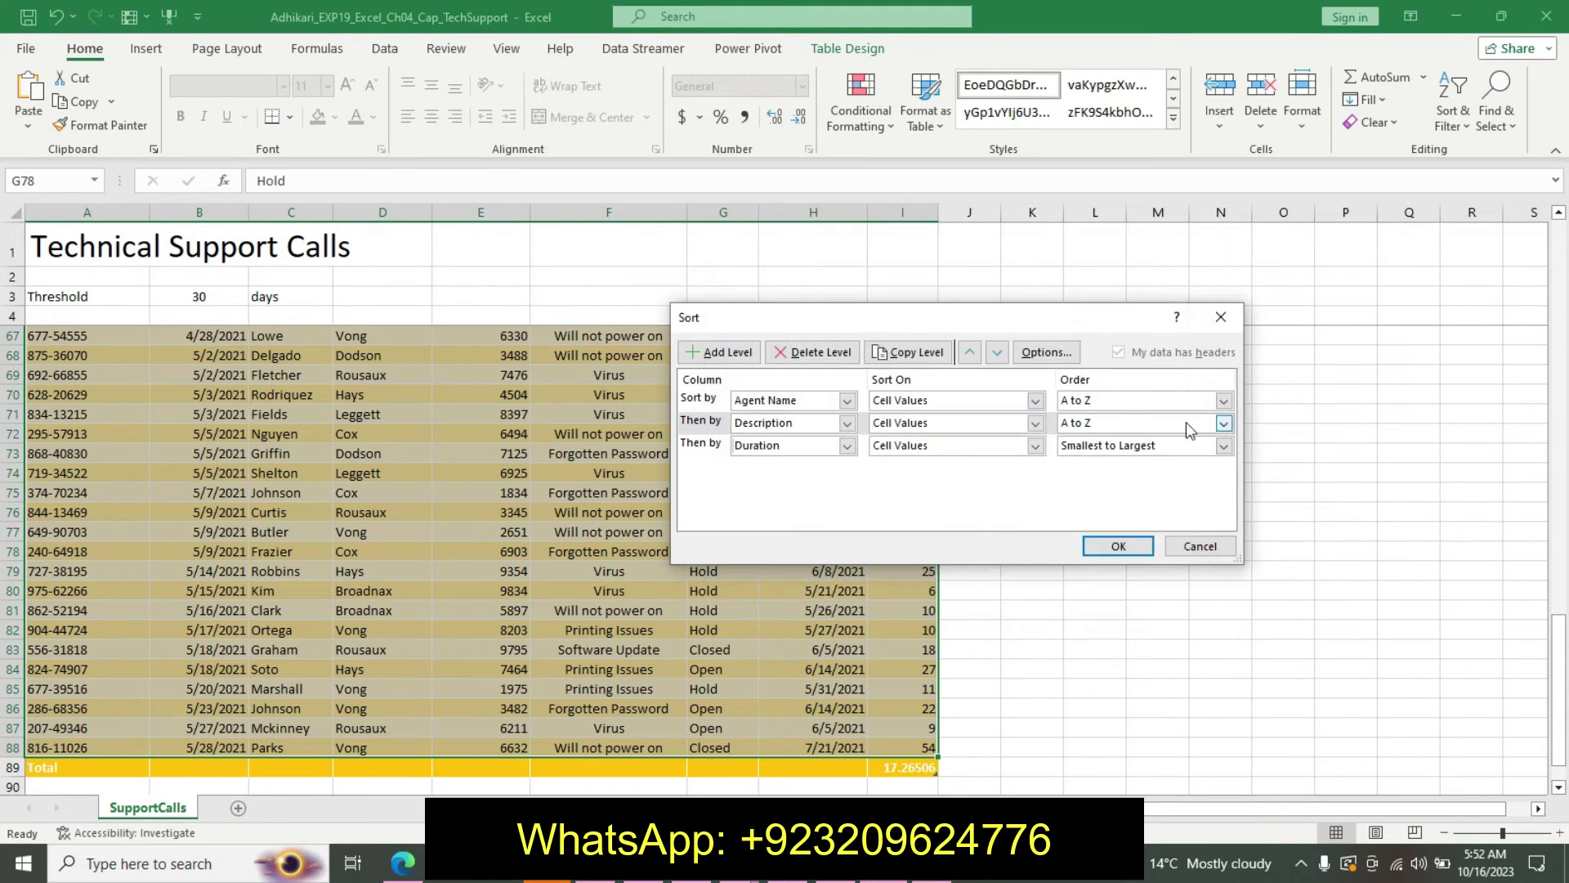
Step: Paste the same five call-type entries into a new custom list and confirm it
click(1224, 423)
click(1121, 467)
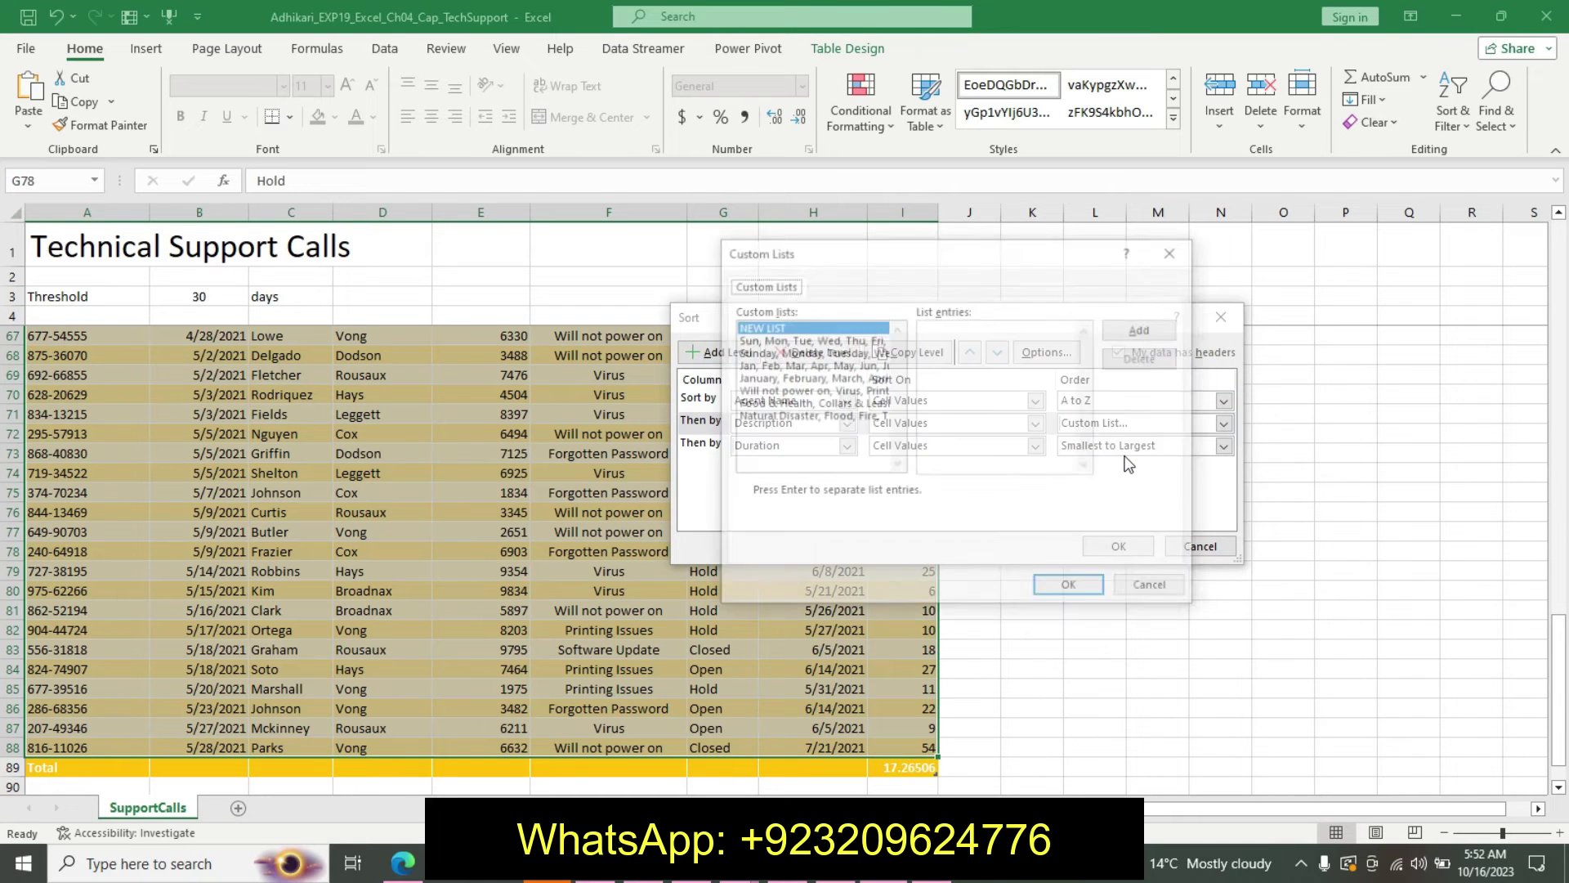
click(953, 344)
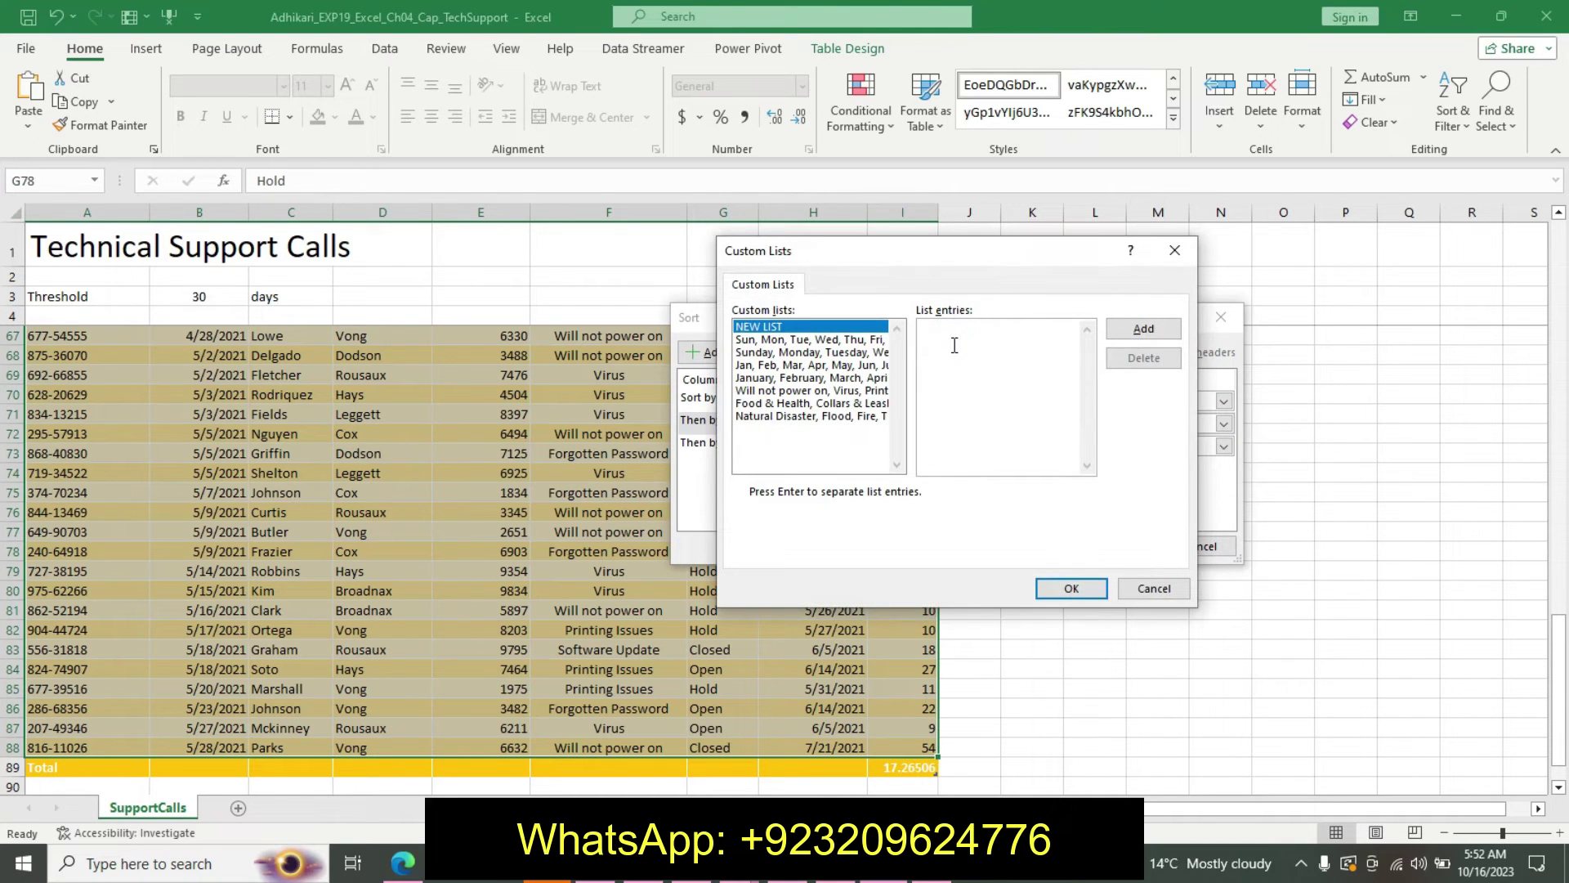
key(ctrl+v)
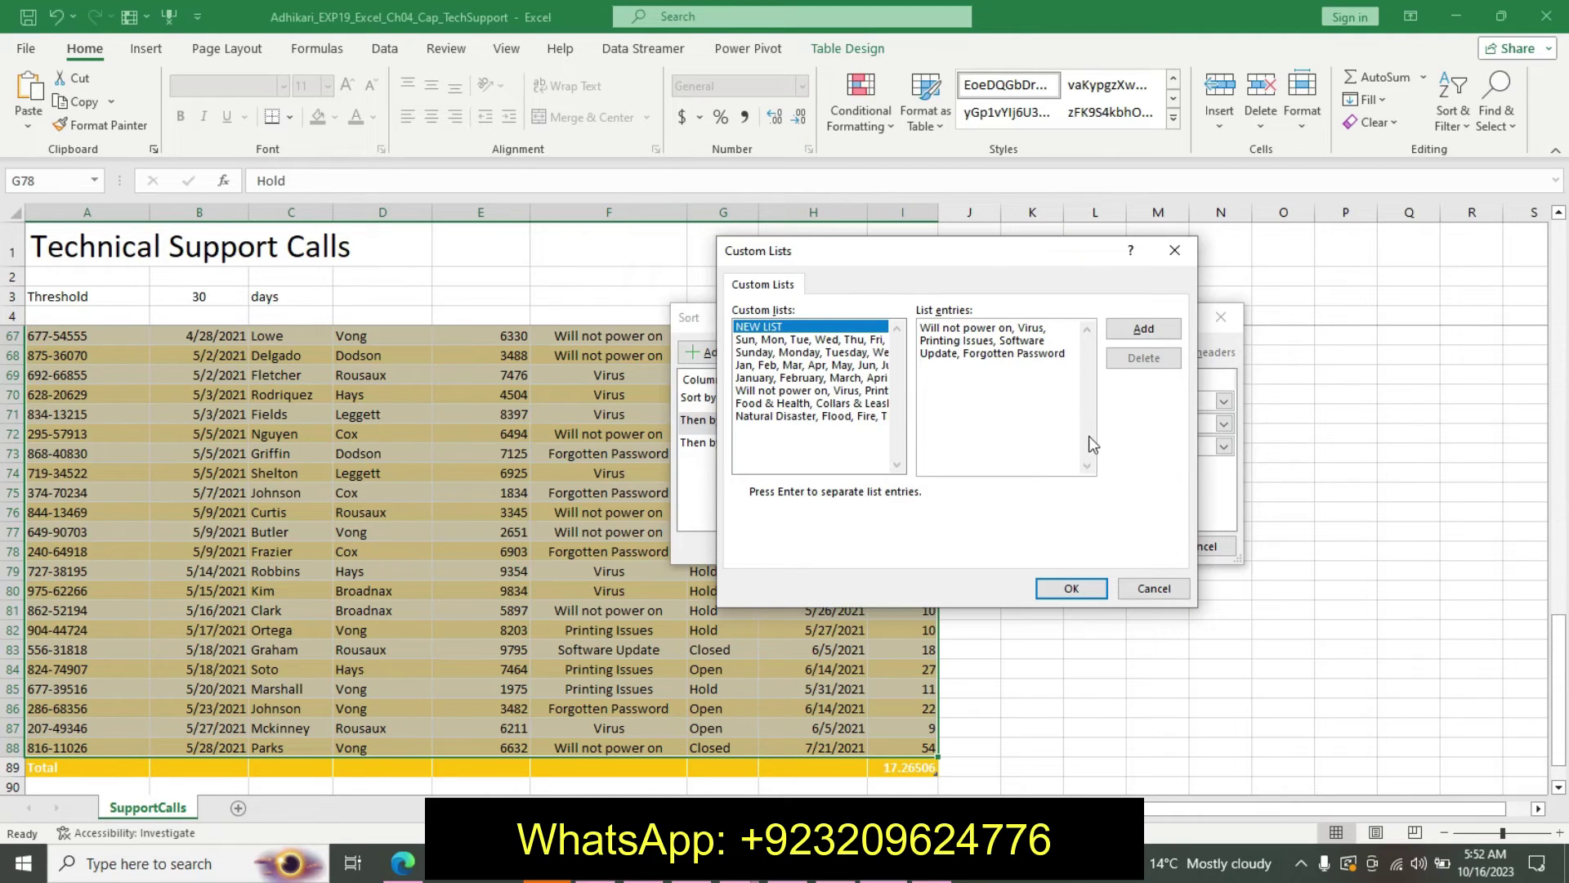
click(1055, 588)
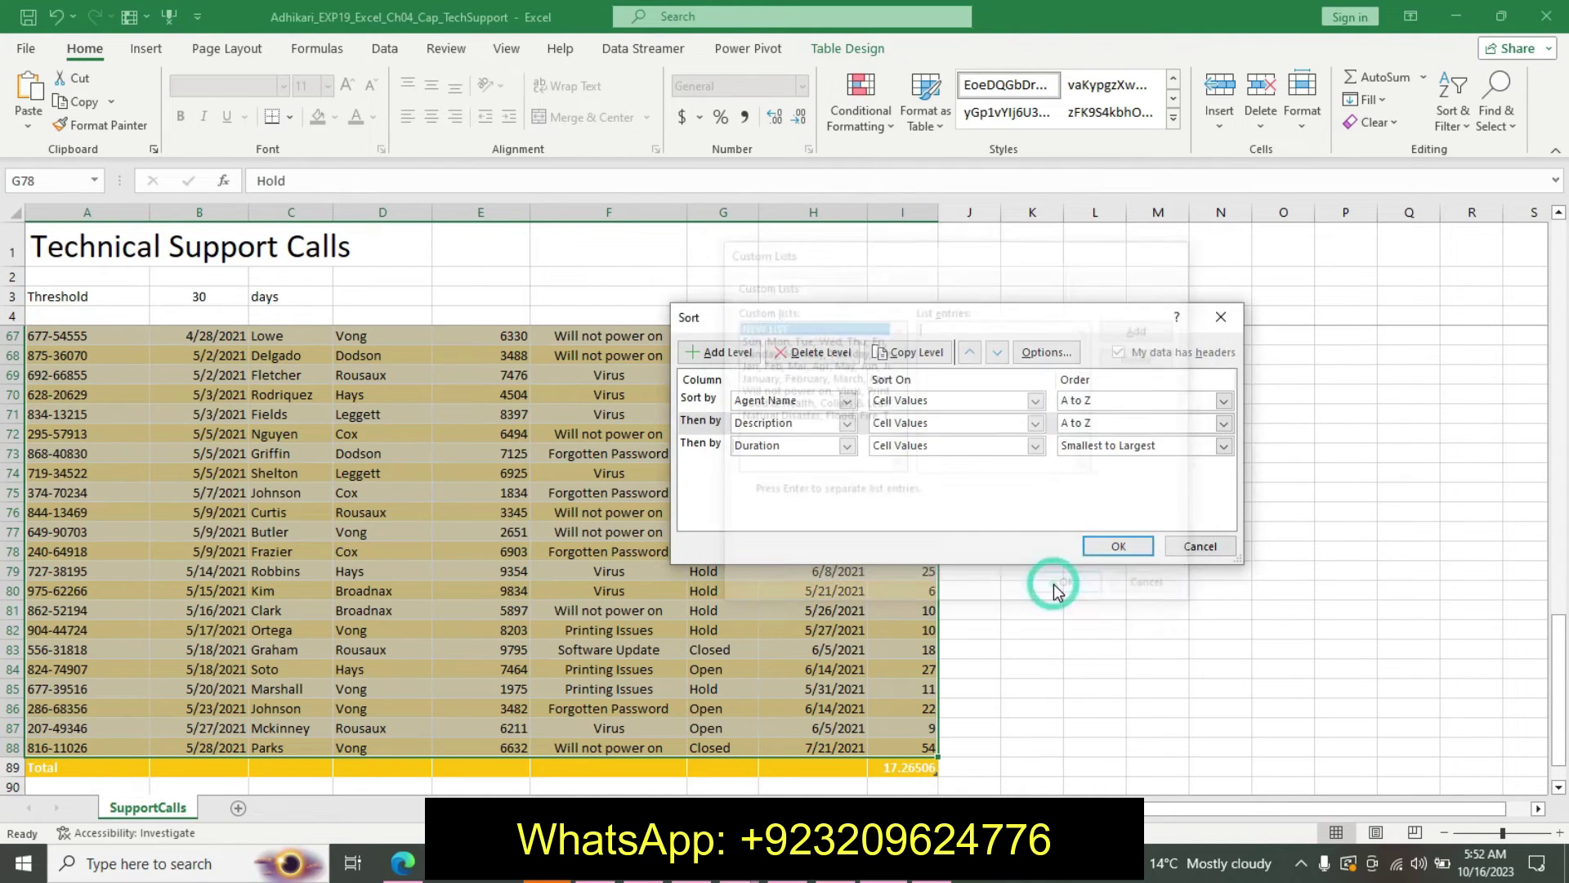
Step: Set Description's order to the Will not power on…Forgotten Password list and apply the sort
click(1092, 423)
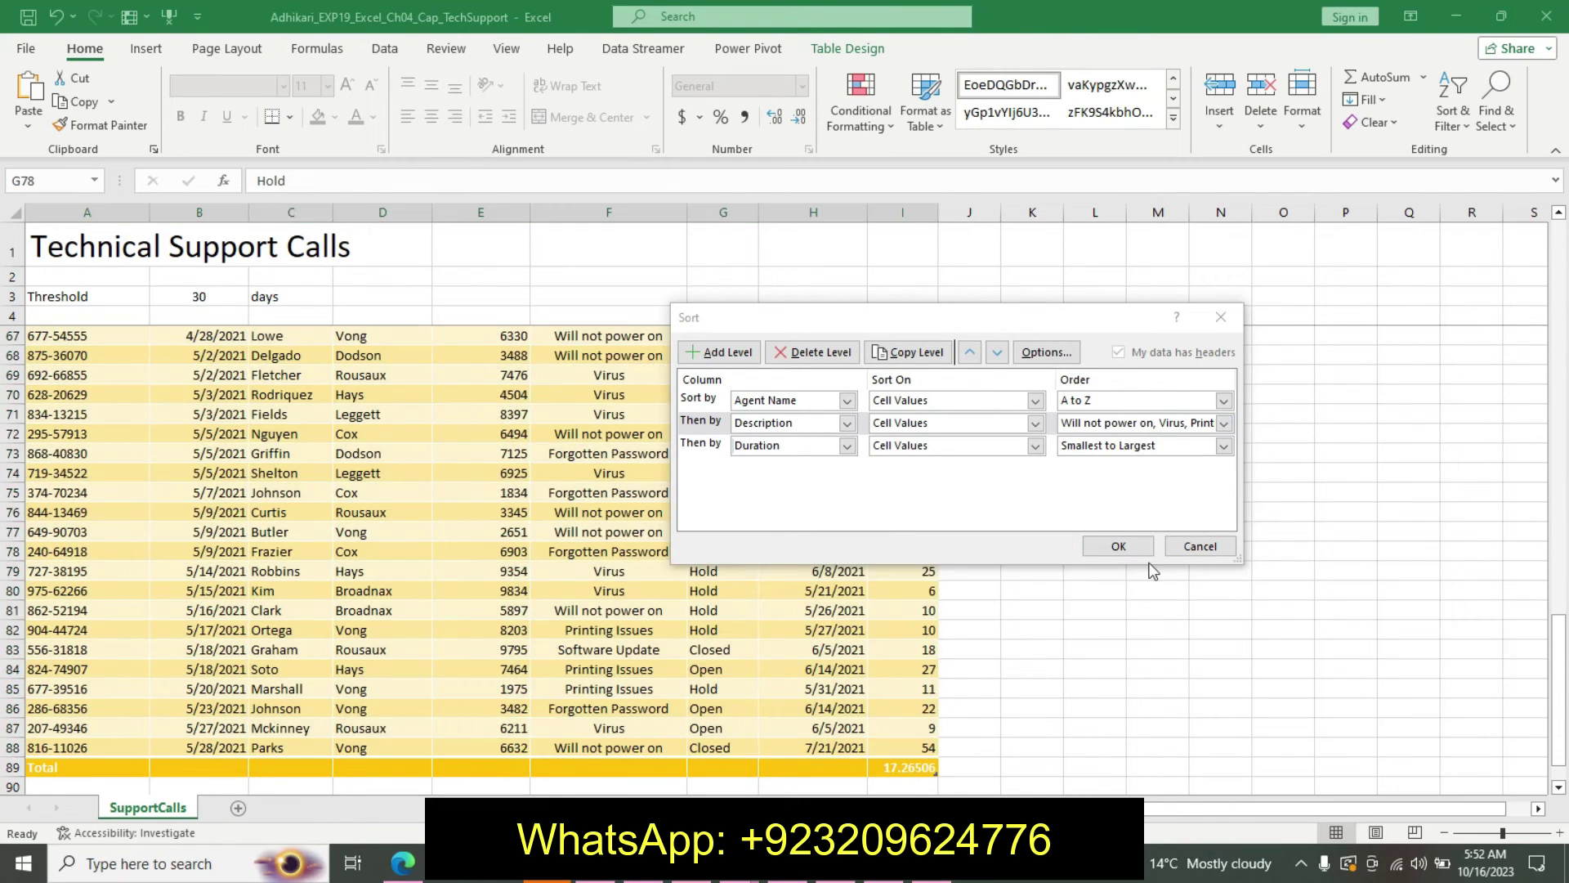
click(1224, 424)
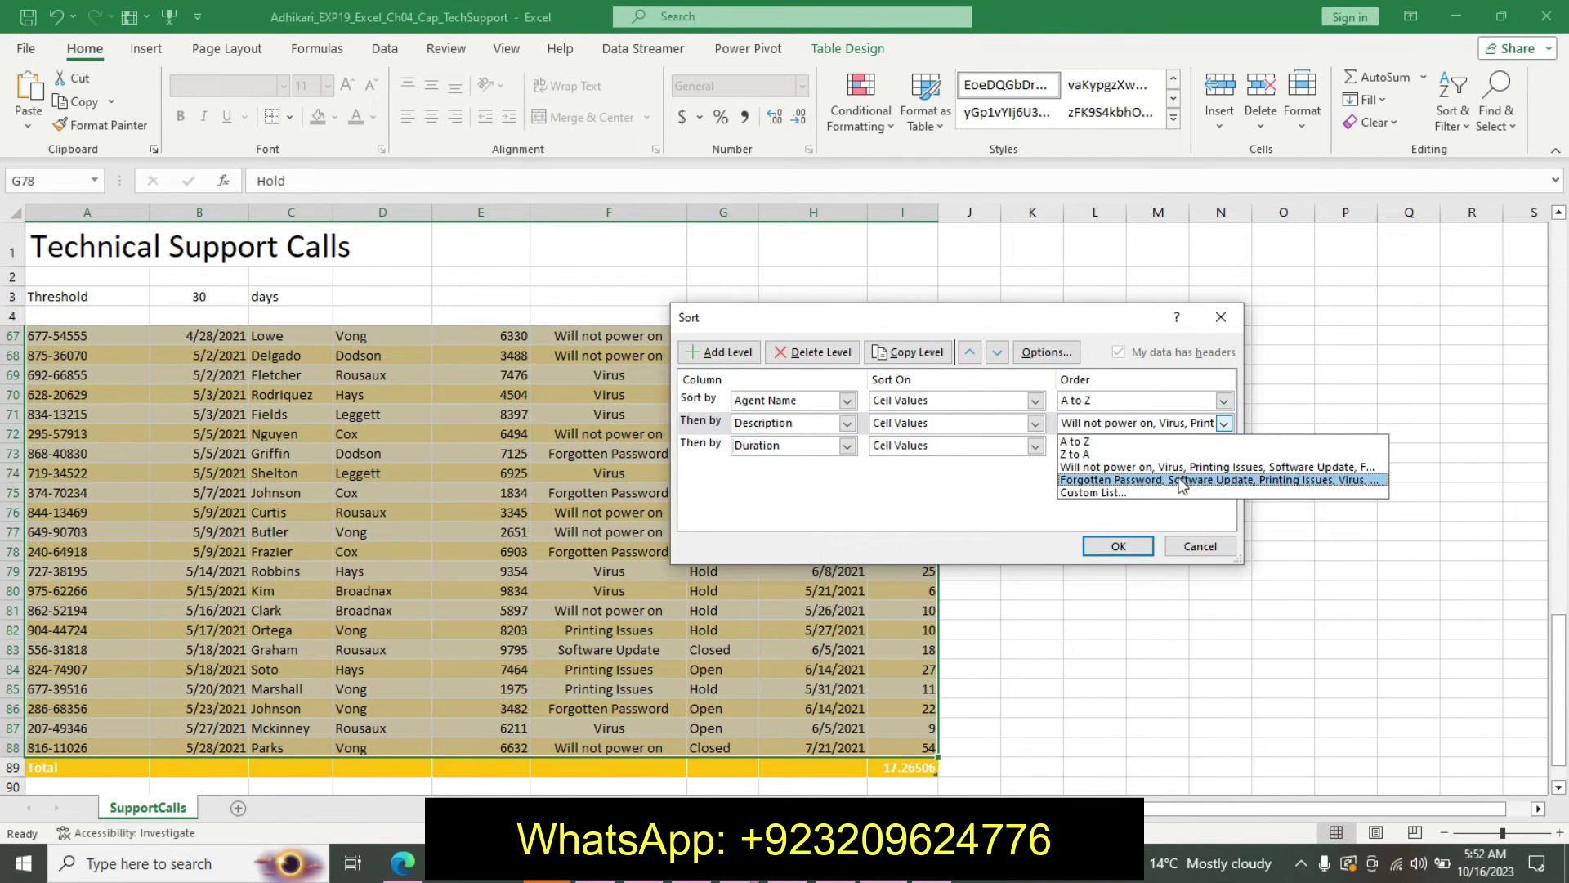
click(1105, 467)
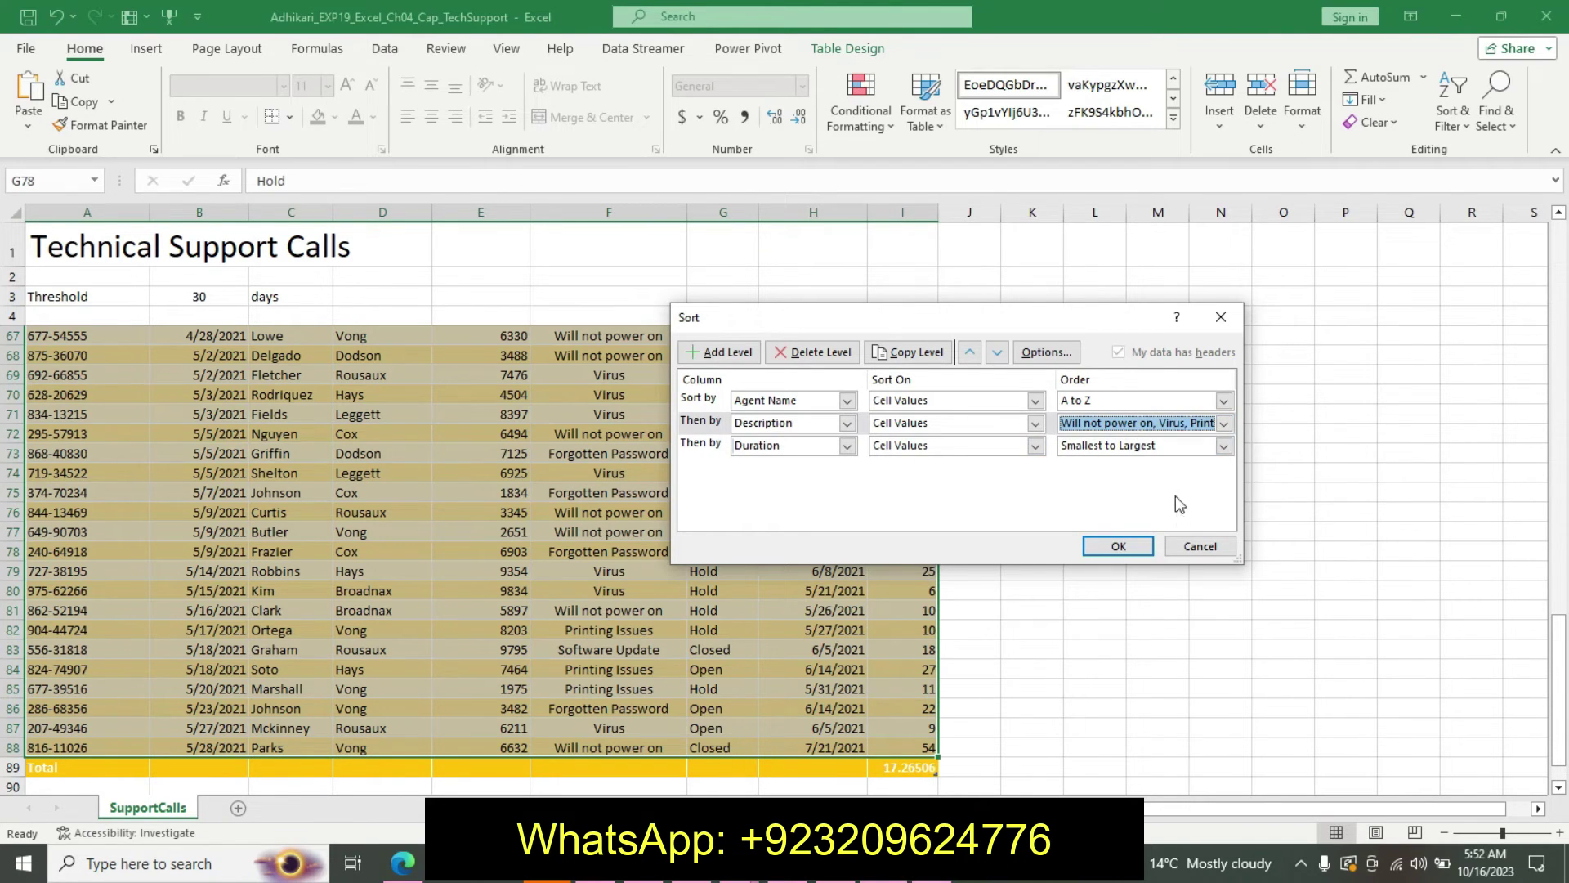
click(1116, 546)
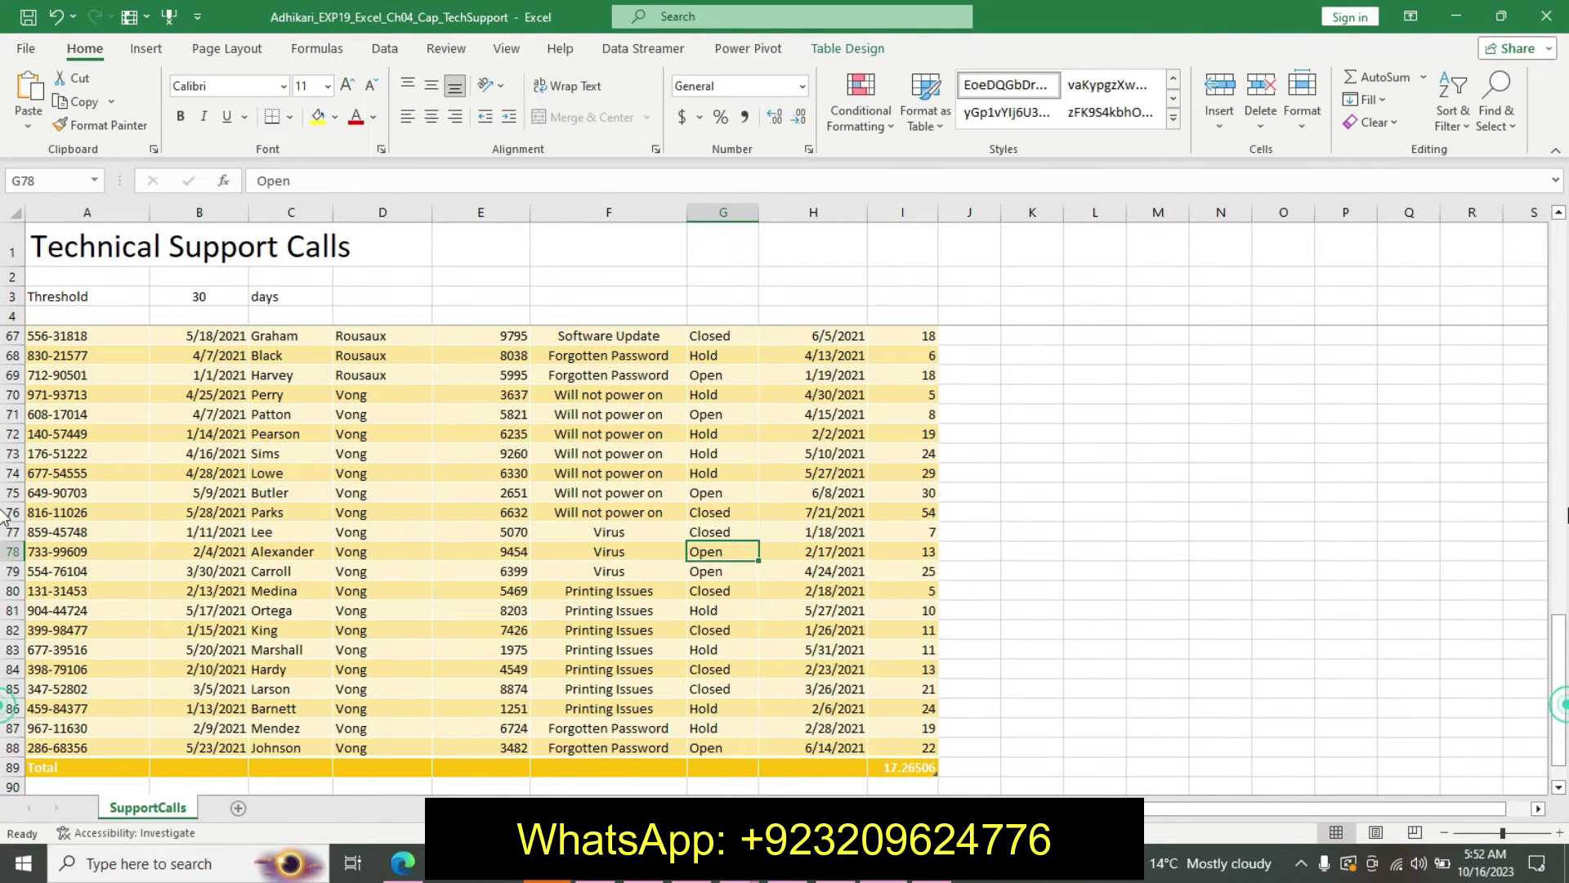
Step: Check the sorted Duration values, then undo the step 8 highlighting in Word
drag(1562, 644, 1561, 249)
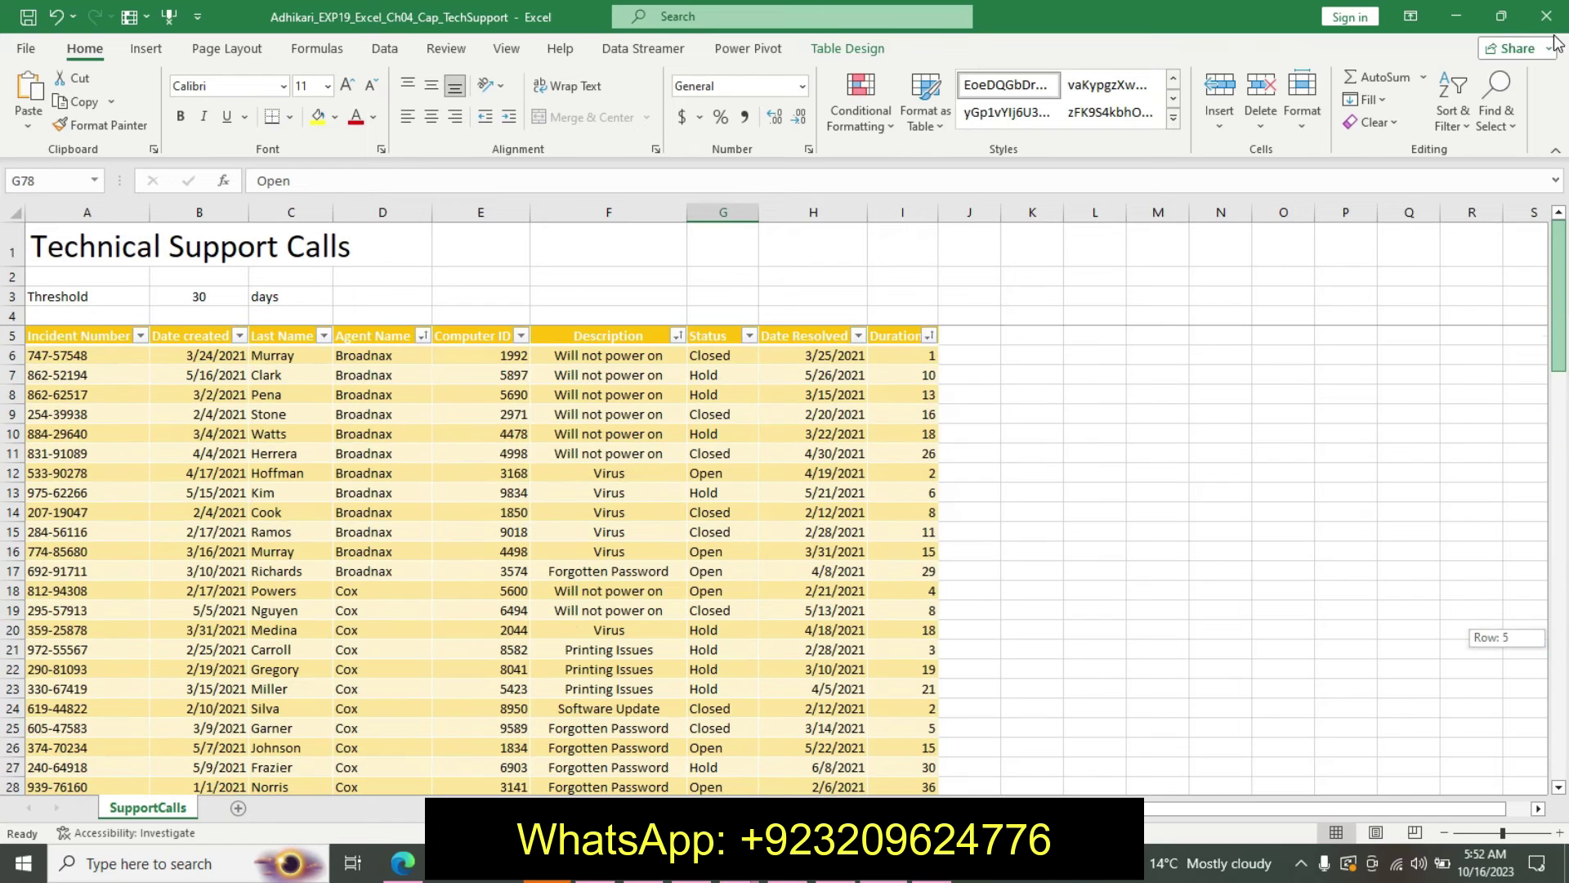
click(887, 515)
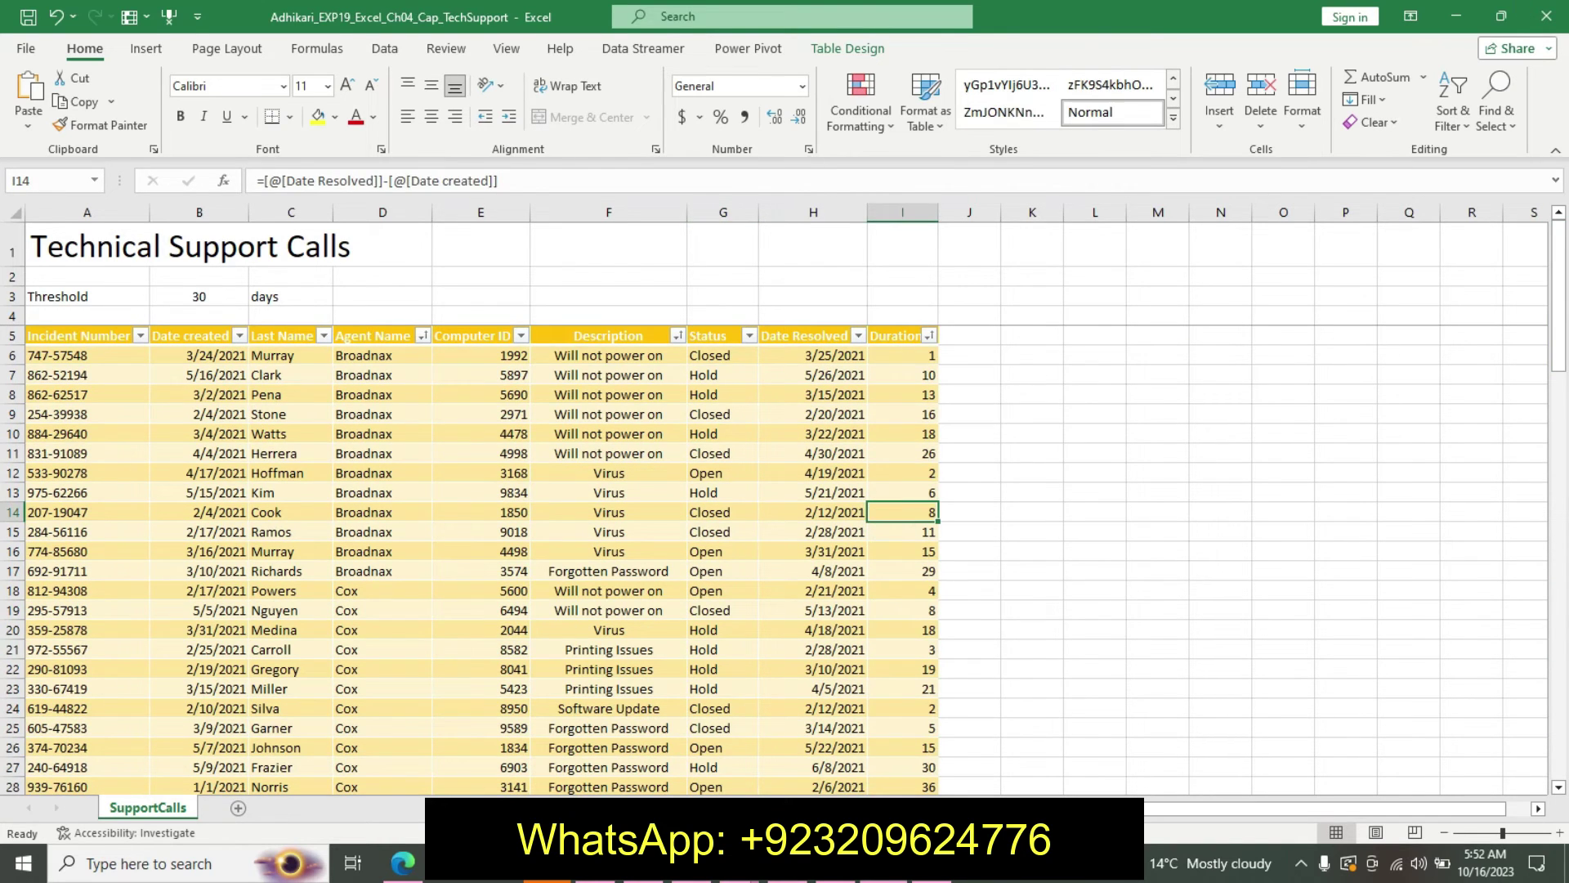
key(alt+Tab)
key(ctrl+z)
key(ctrl+z)
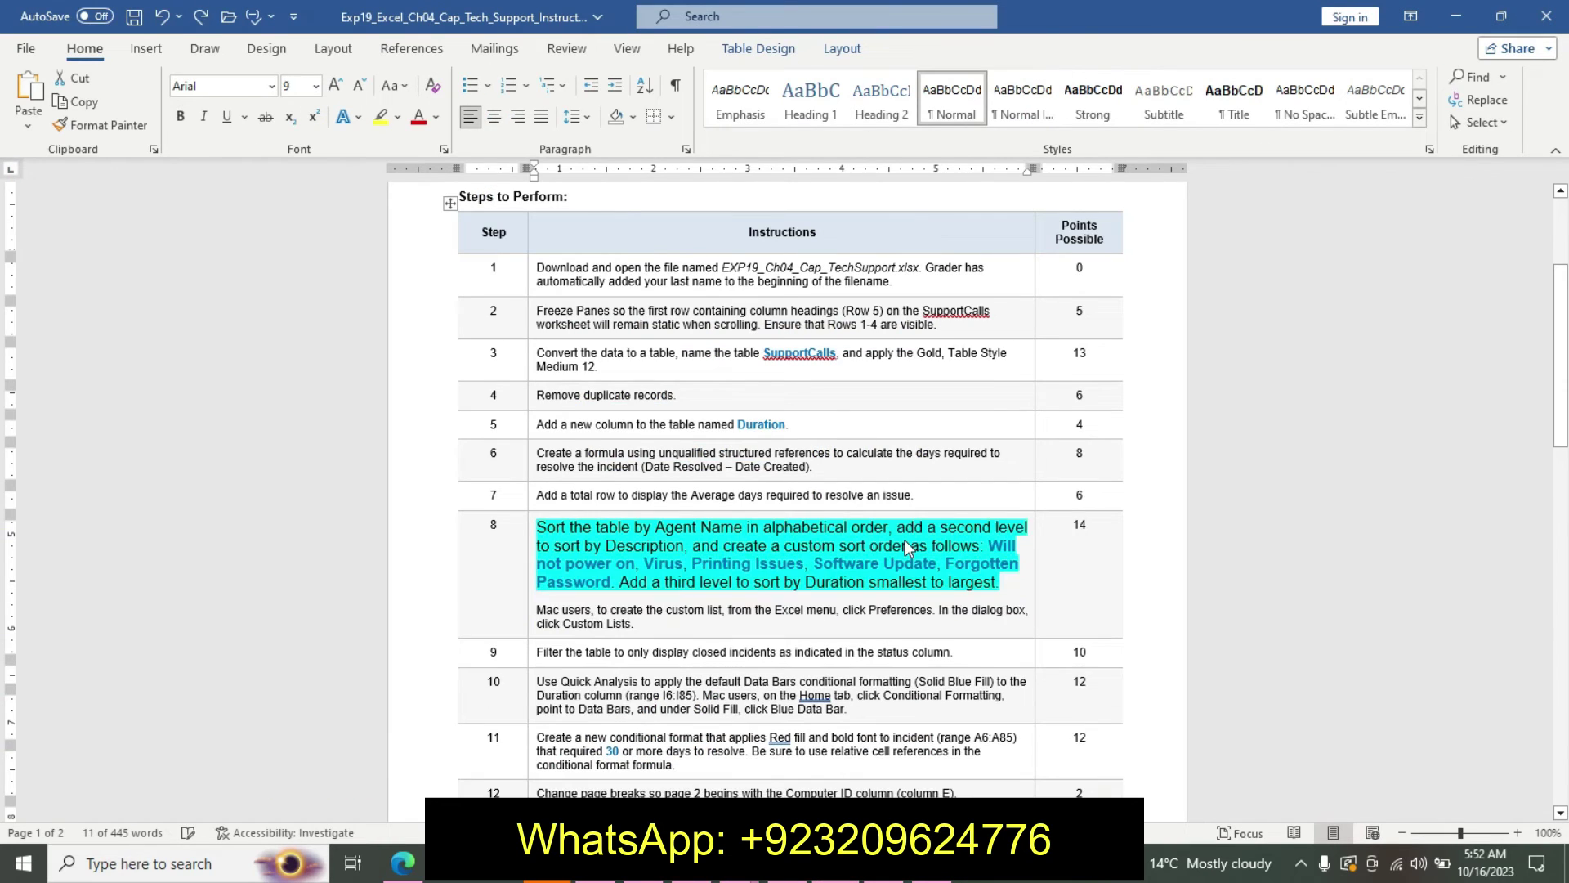
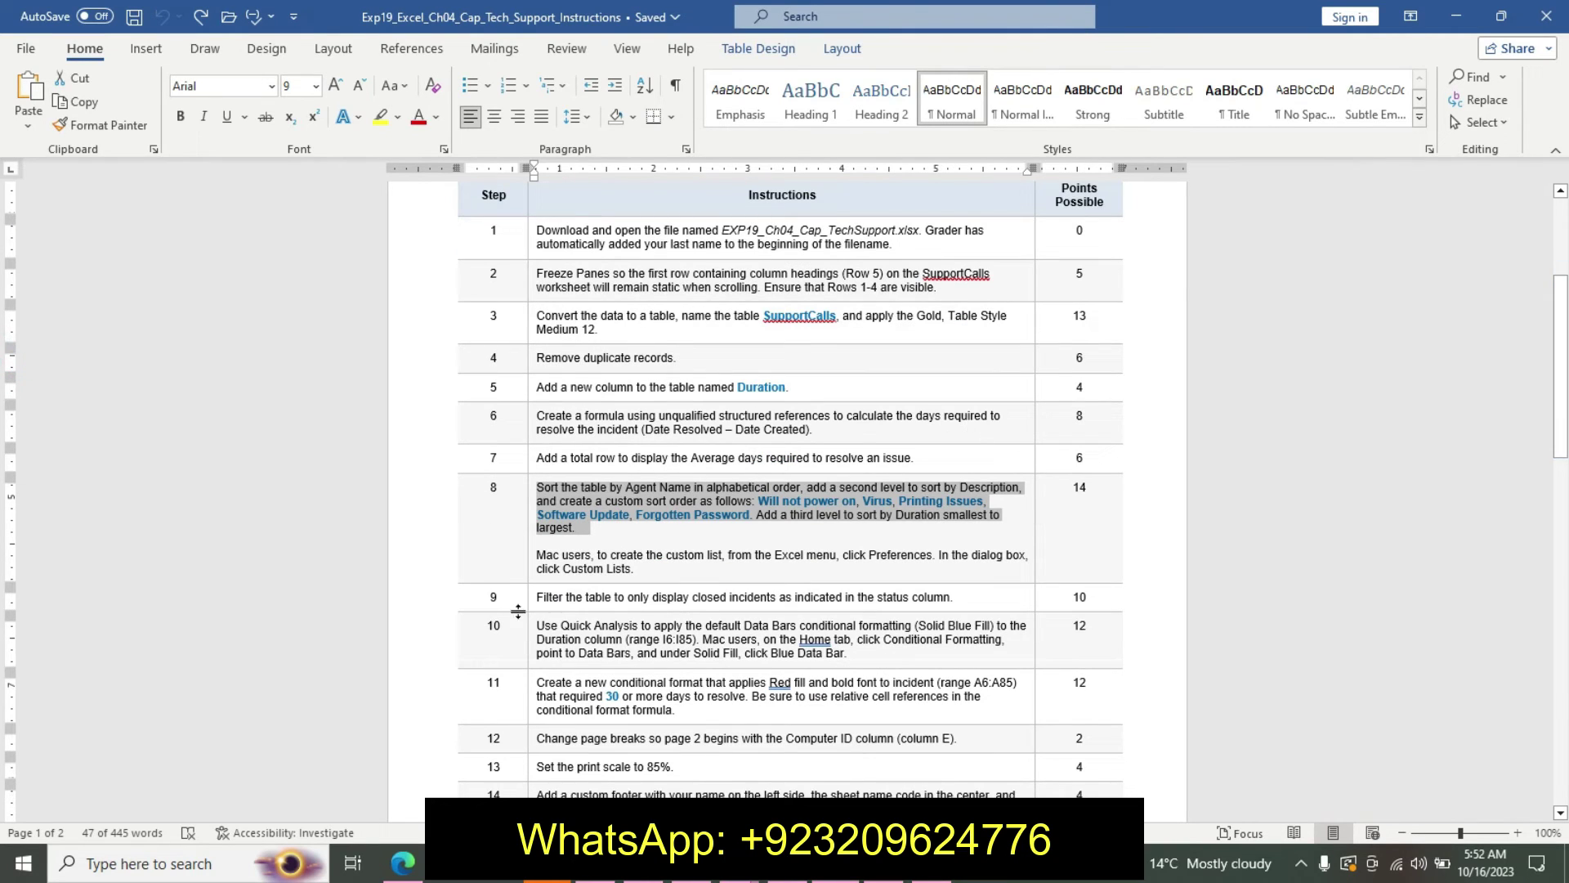
Step: Format step 9 of the Word instructions as 14 pt bold text with turquoise highlight
click(532, 605)
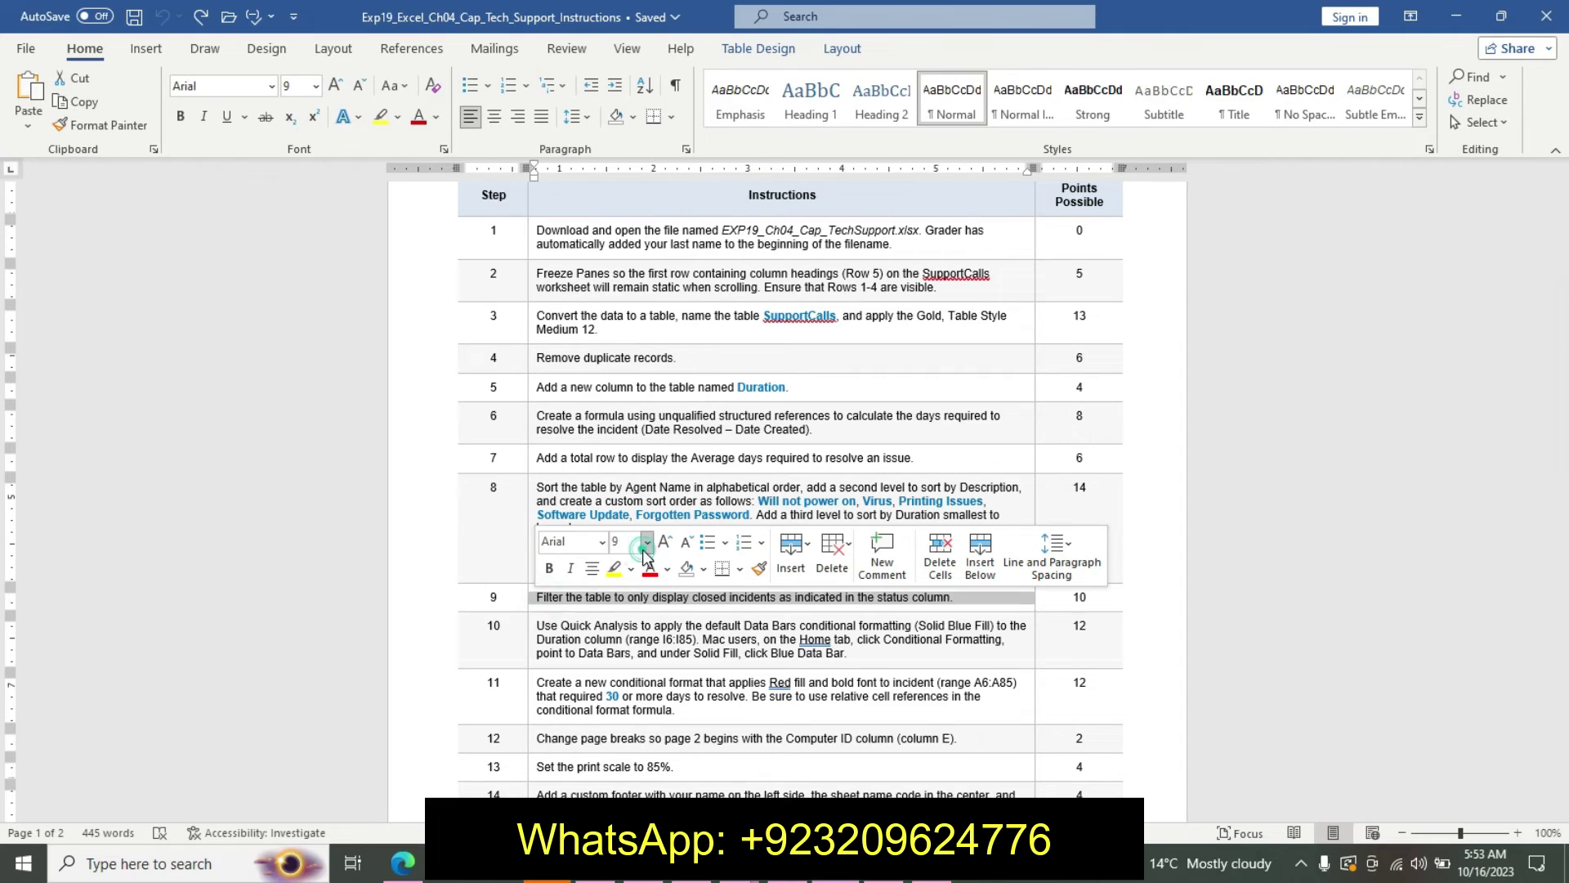
click(647, 542)
click(627, 291)
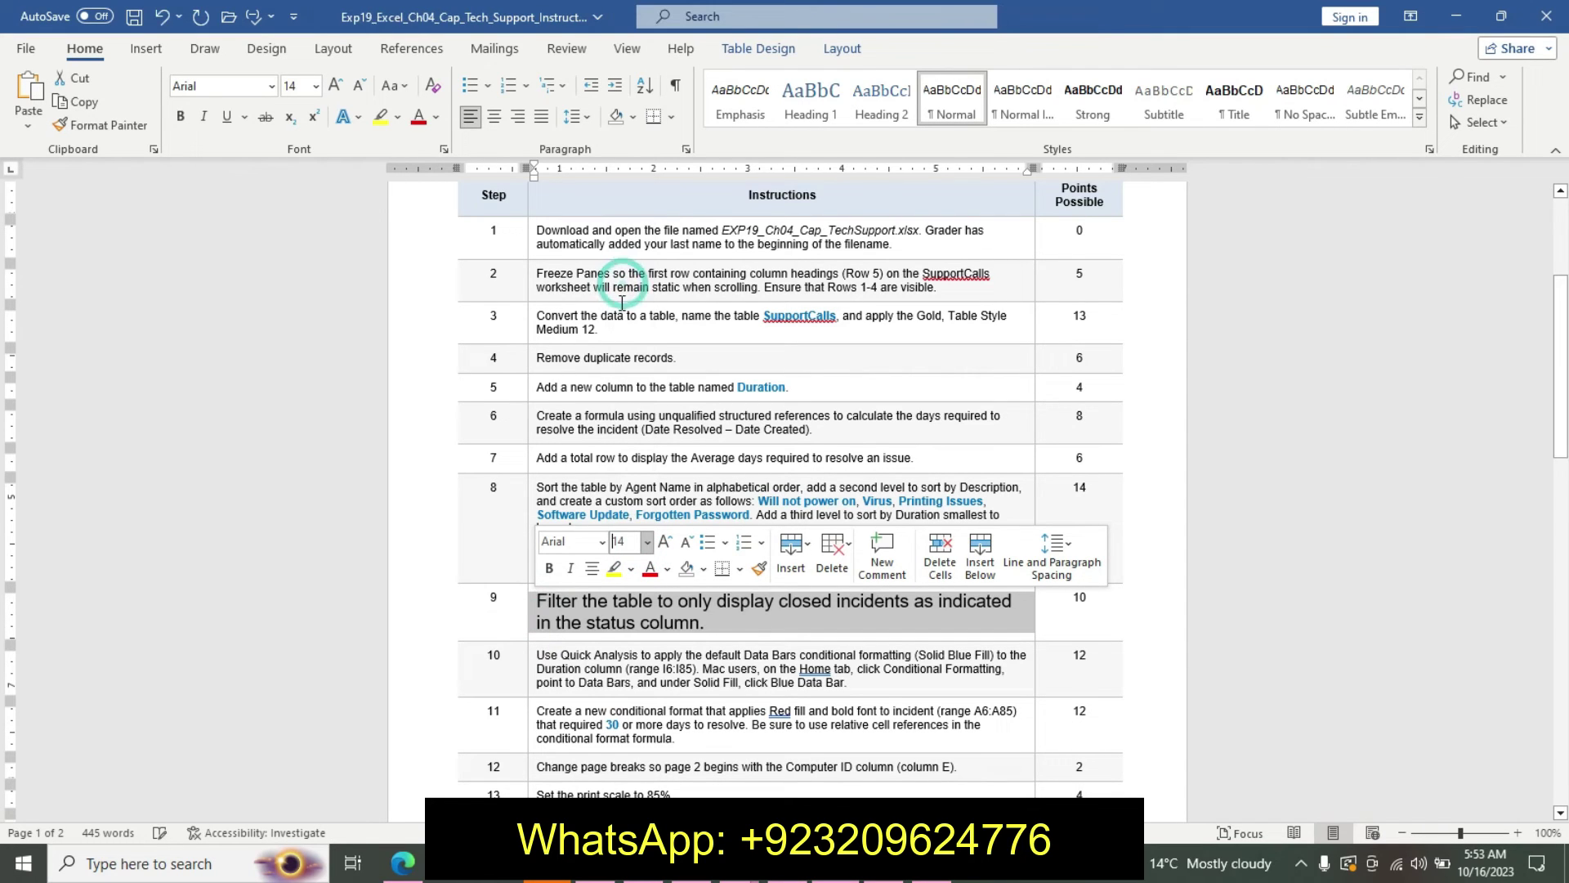
click(548, 571)
click(631, 569)
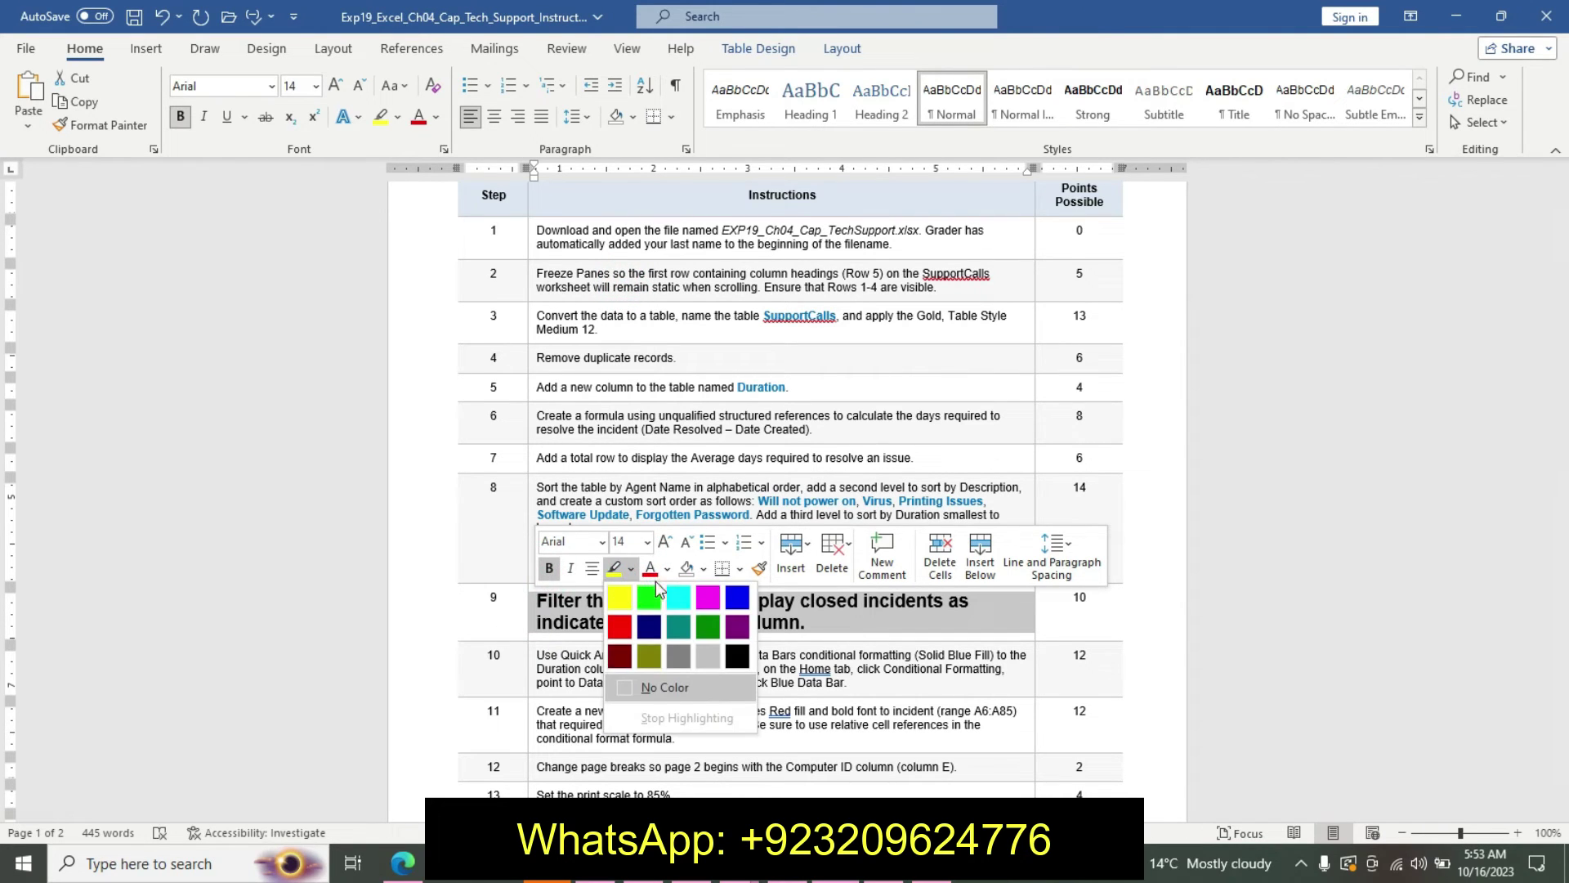
click(677, 599)
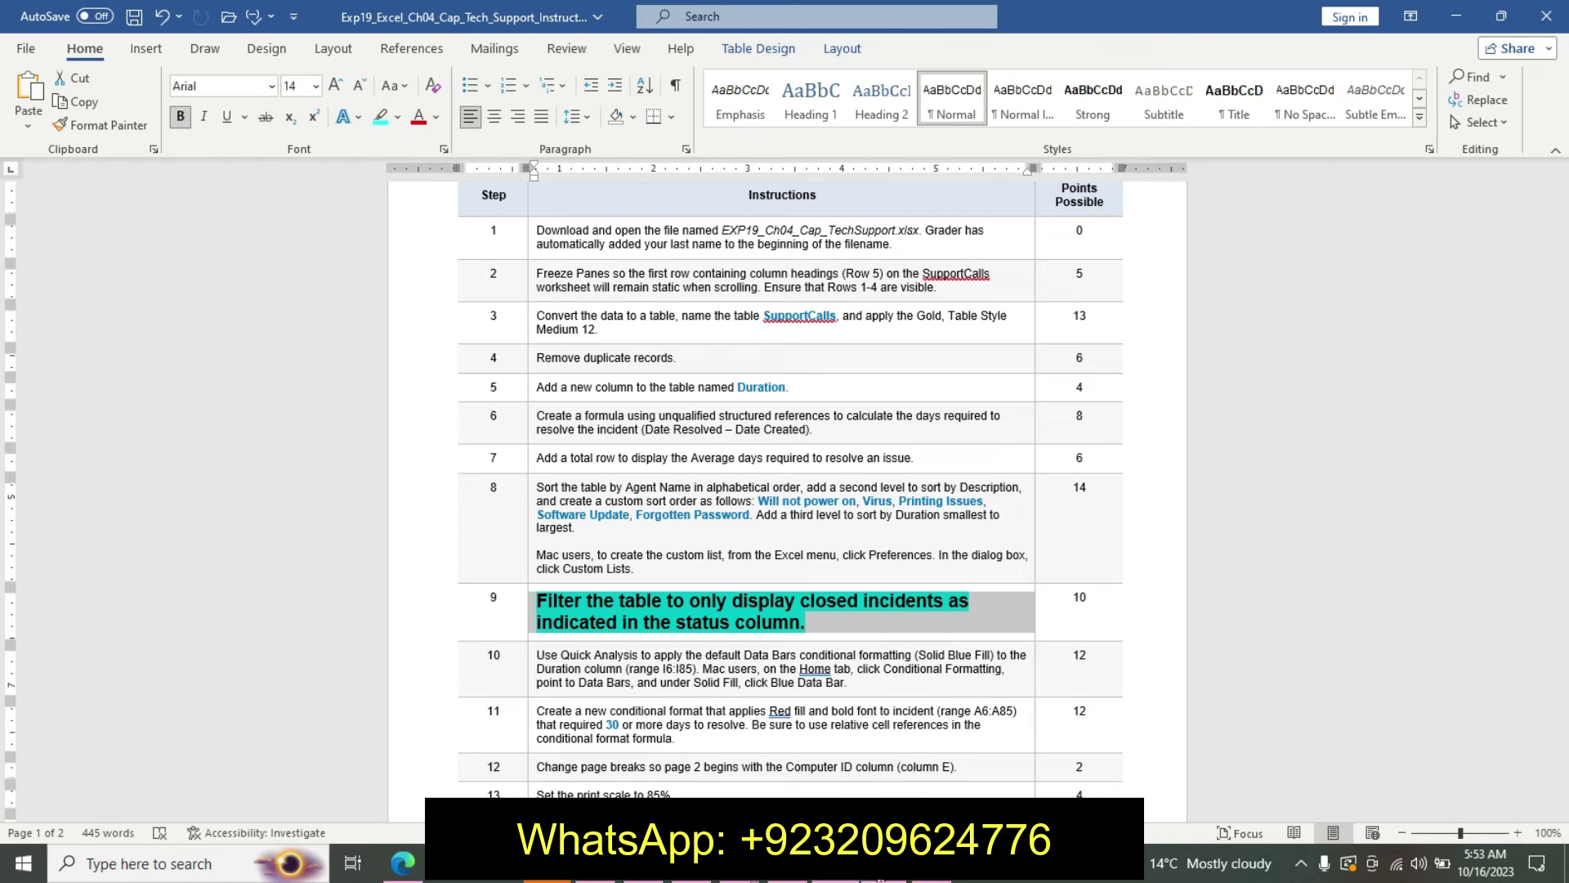
Step: Filter the Excel SupportCalls table's Status column to show only Closed incidents
mouse_move(889, 865)
click(762, 636)
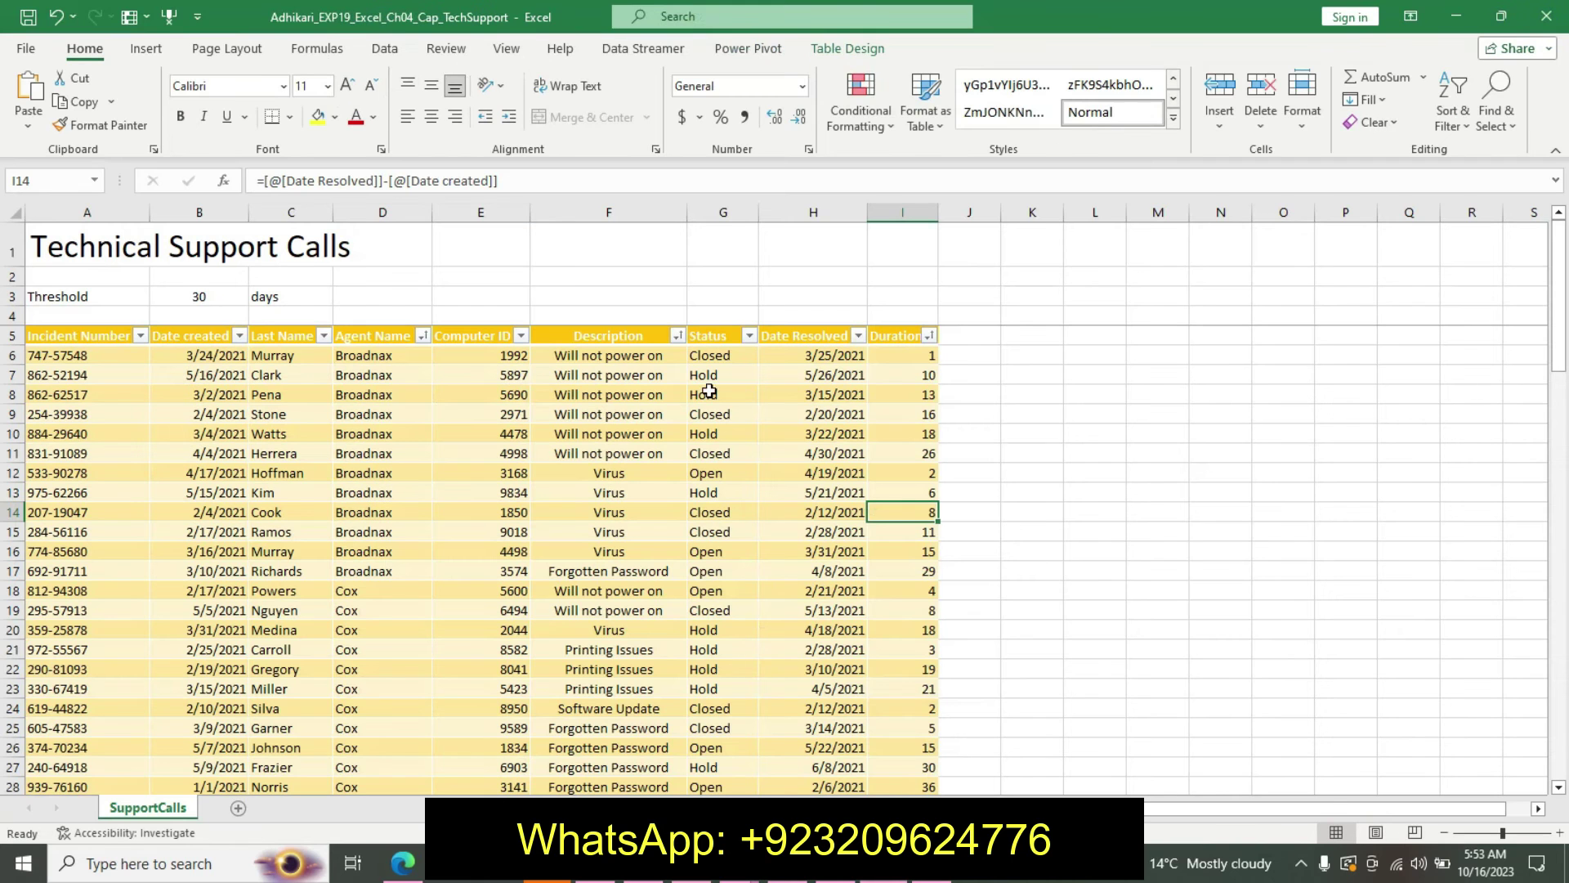
click(749, 336)
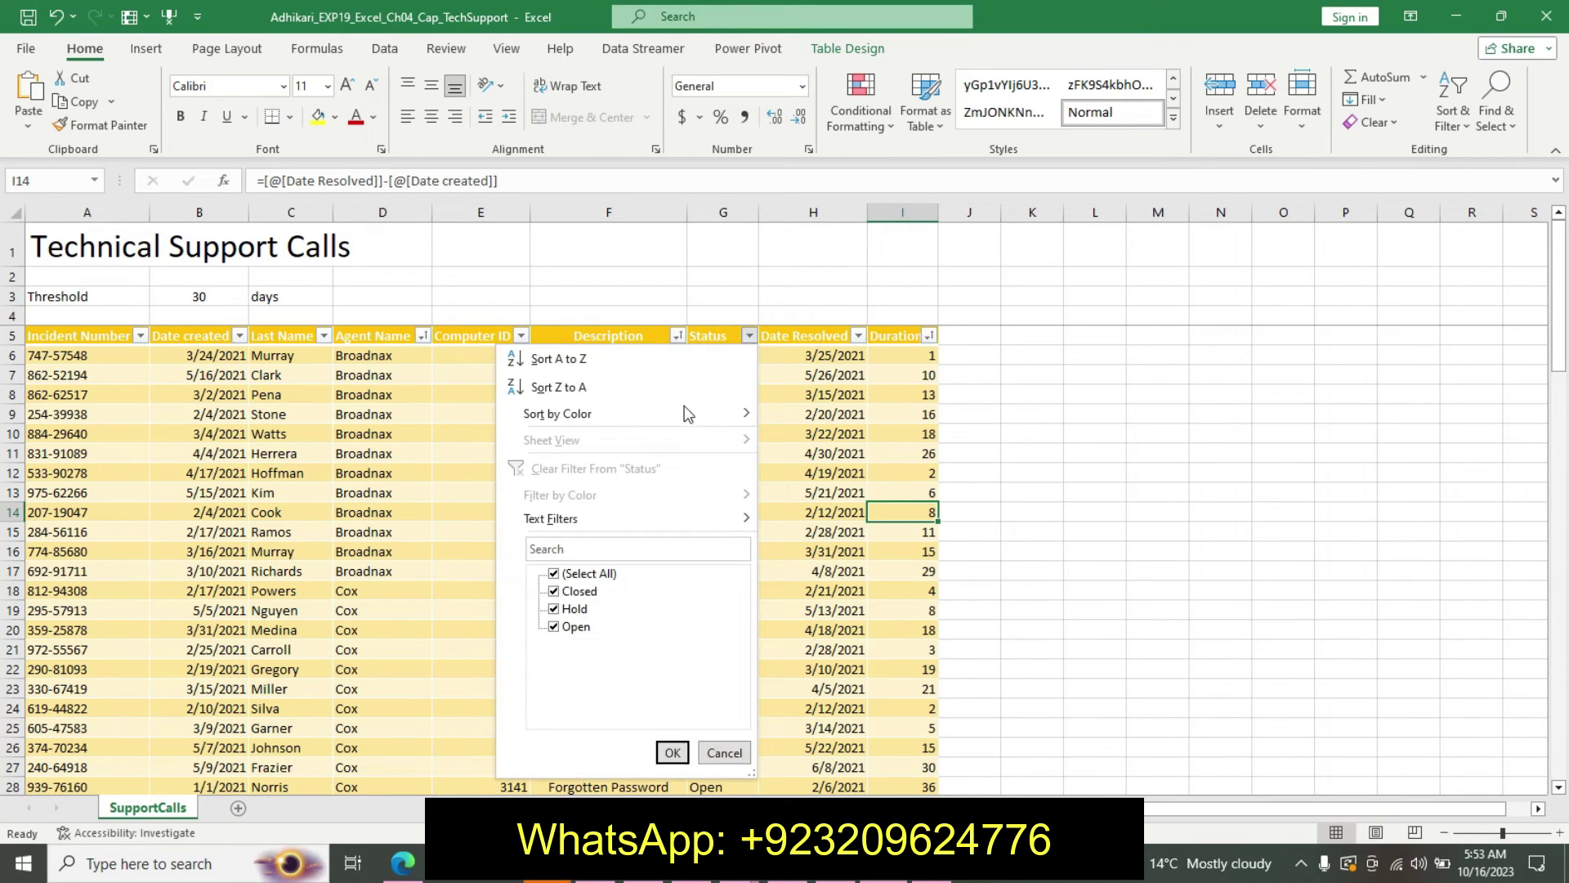
click(556, 573)
click(556, 591)
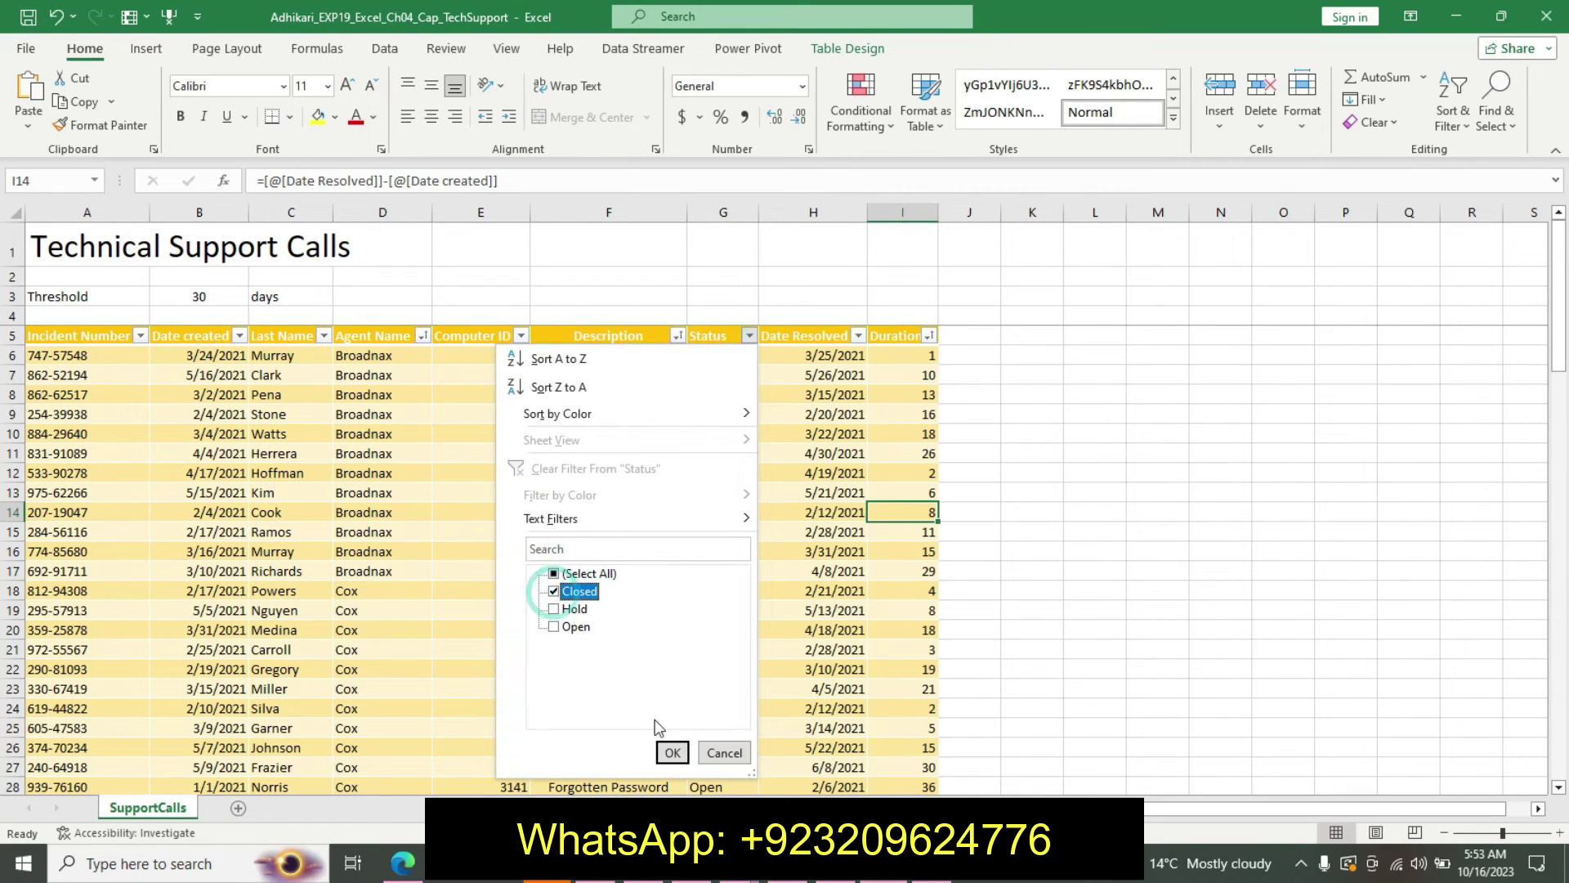
click(683, 760)
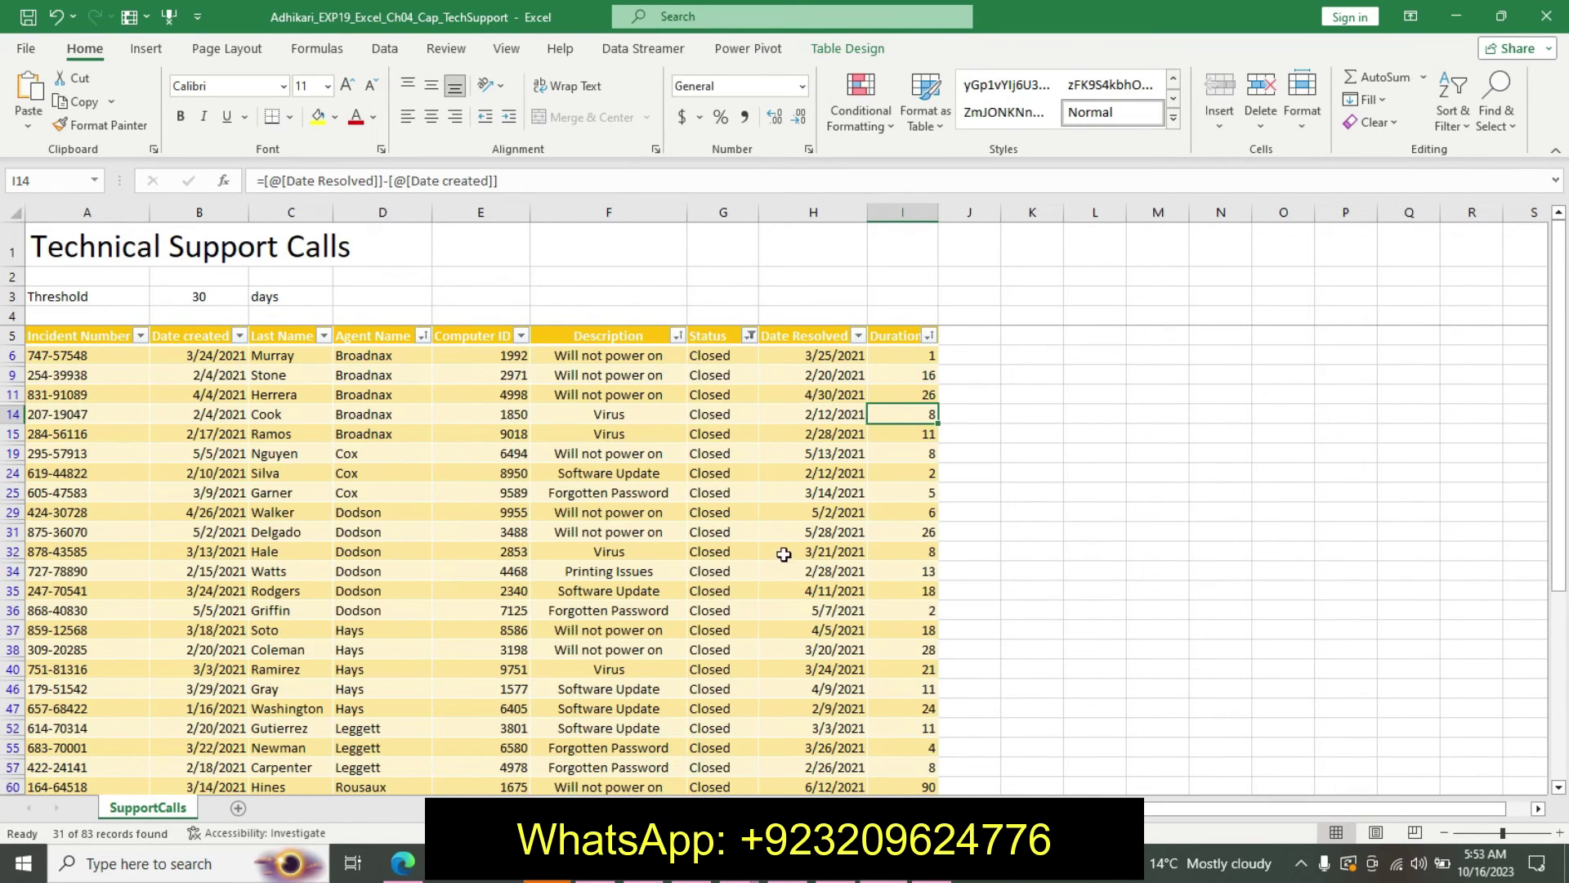
key(alt+Tab)
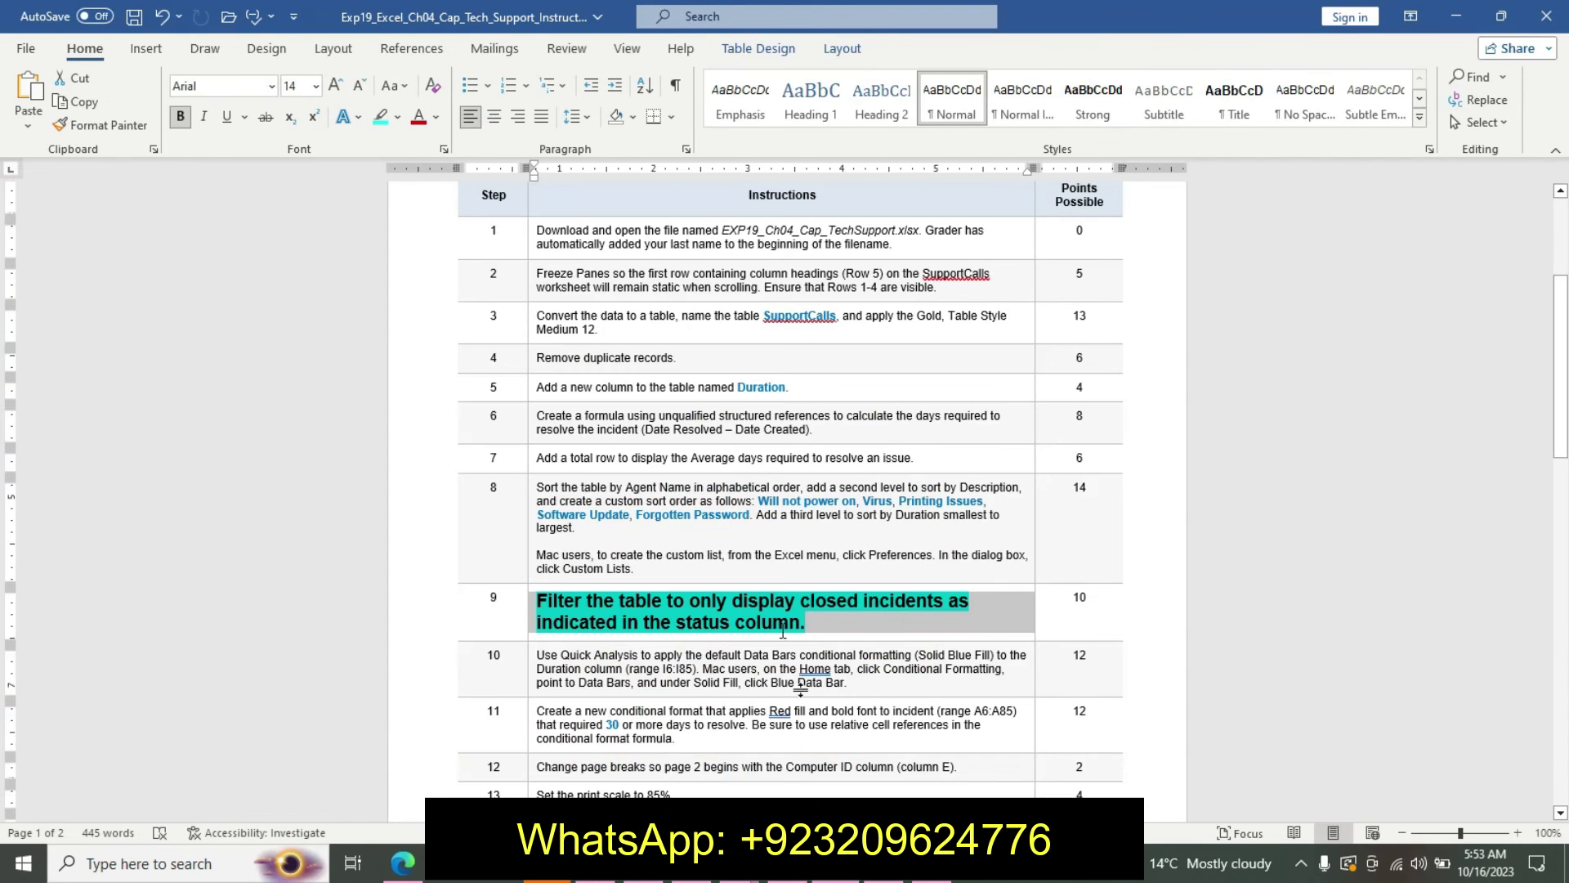
Step: Undo the size, bold and highlight formatting on step 9 in Word
key(ctrl+z)
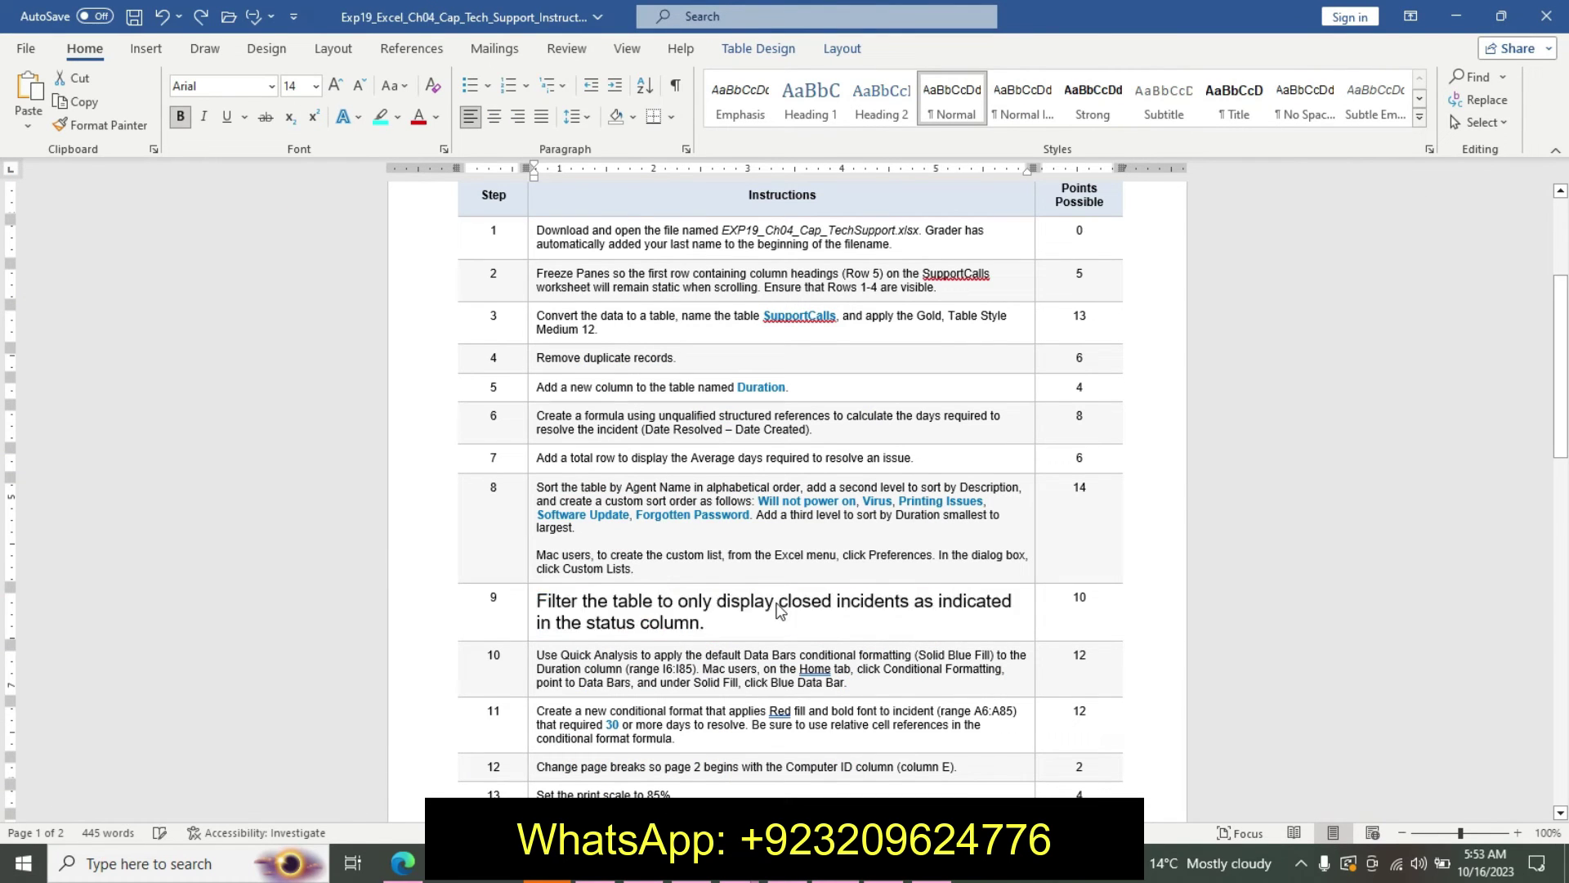
key(ctrl+z)
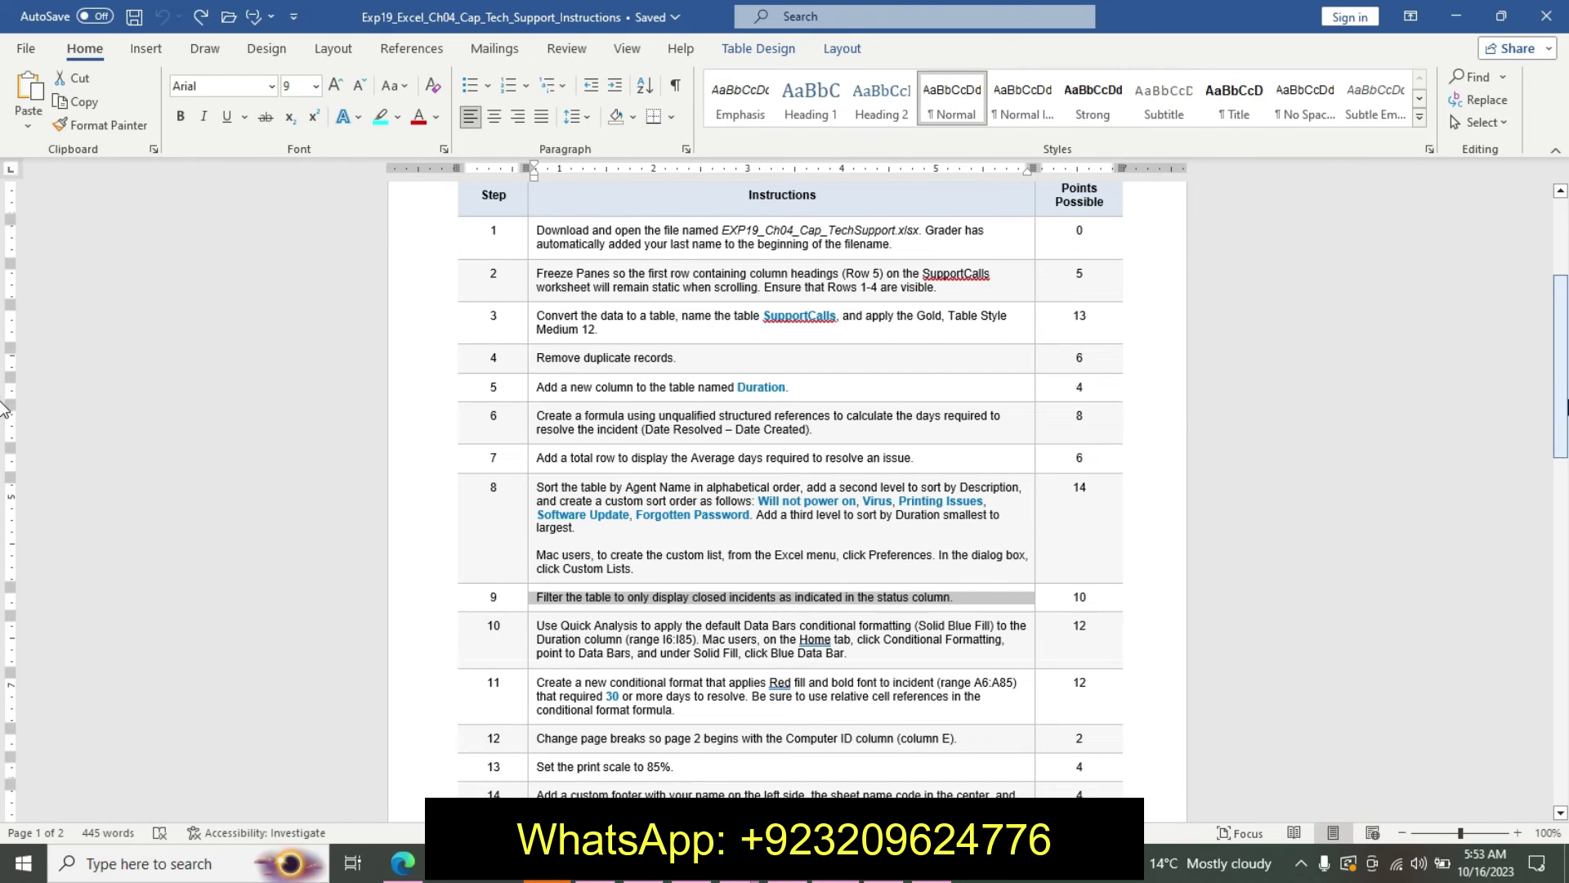
scroll(802, 401, down, 2)
scroll(801, 401, up, 1)
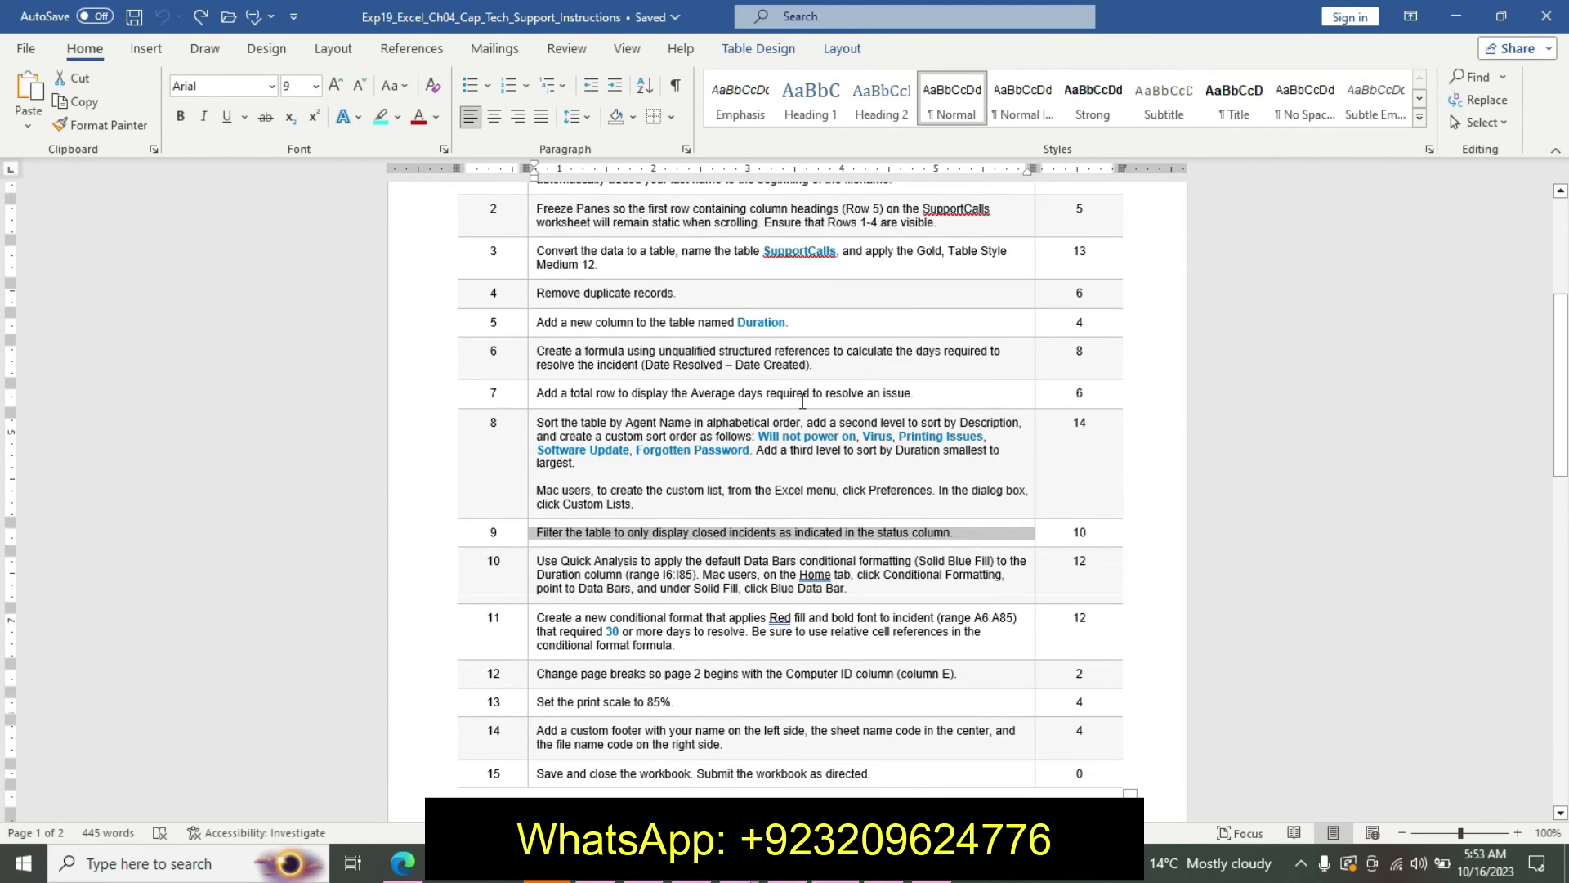
Step: Make step 10 12 pt bold with turquoise highlight, and select its I6:I85 range text
click(526, 577)
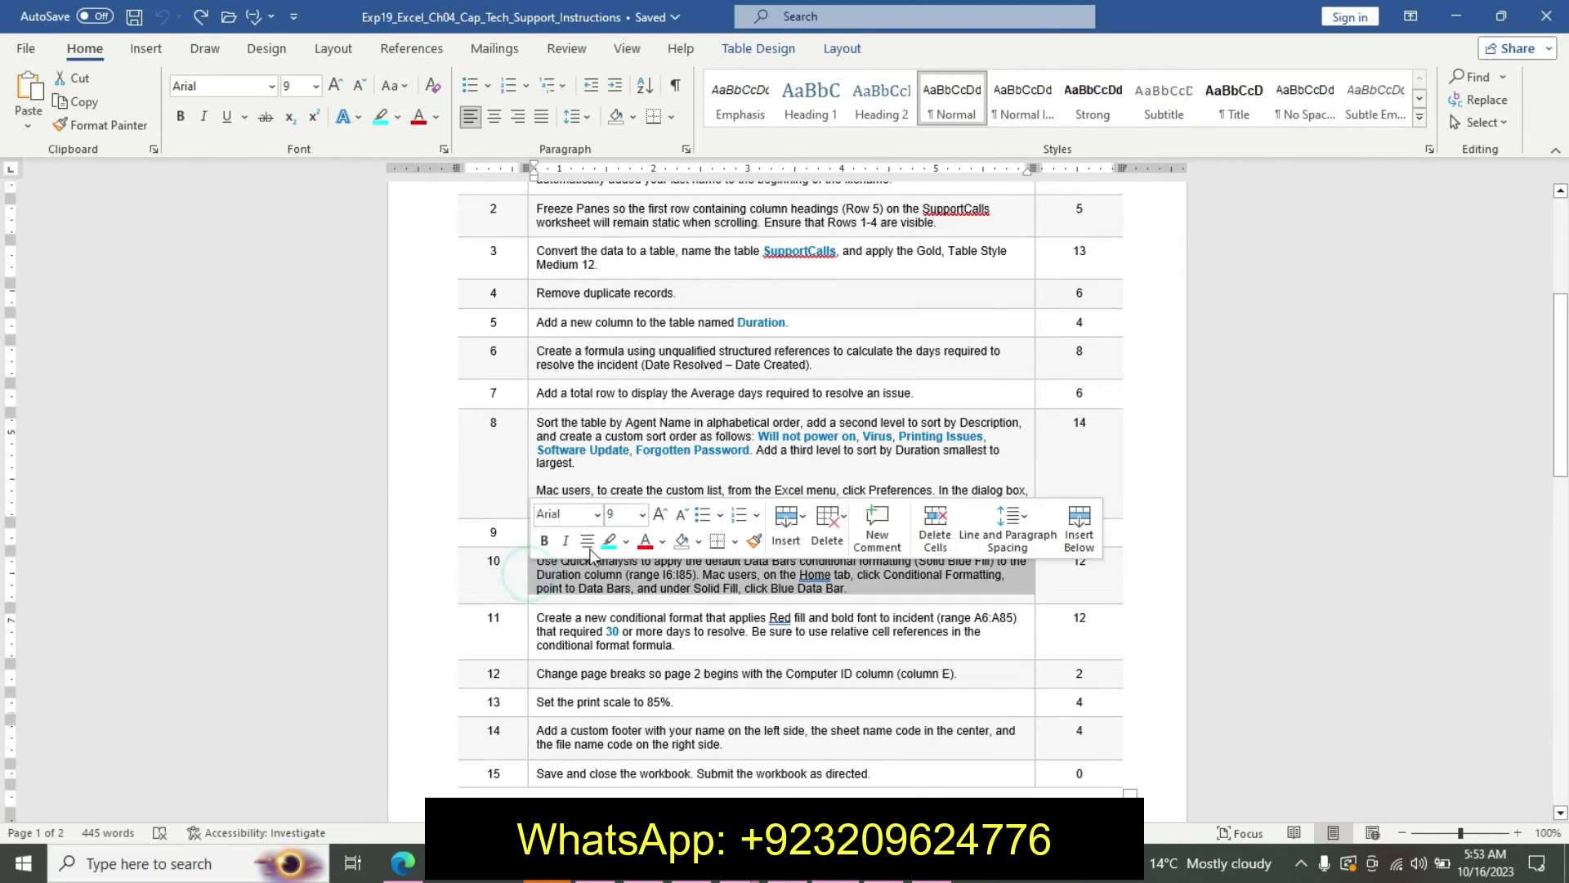
click(642, 514)
click(623, 242)
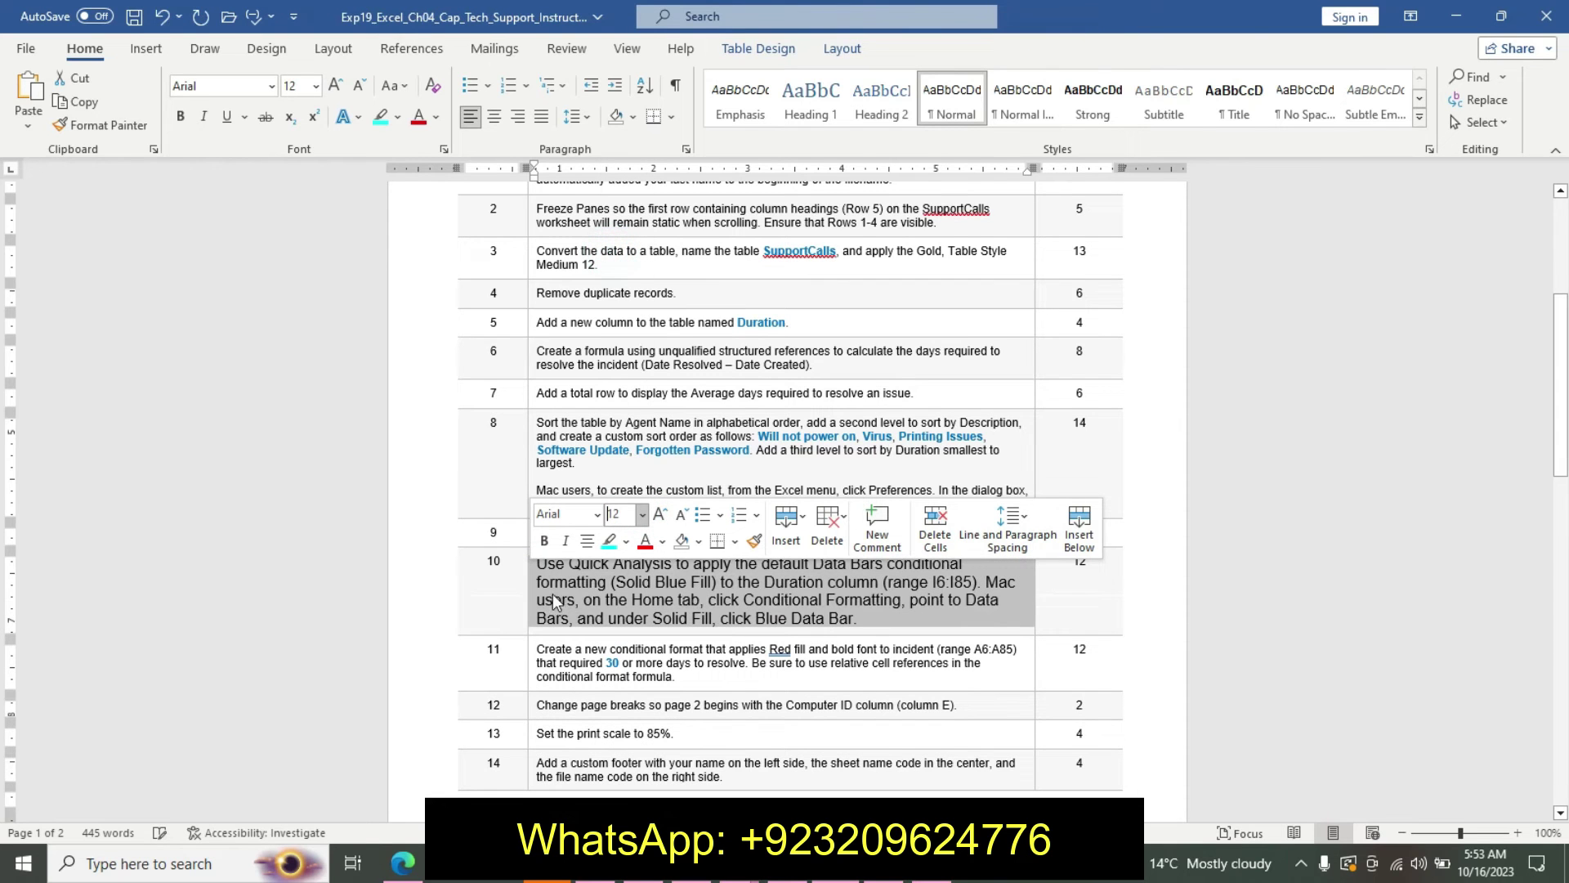
click(543, 541)
click(610, 543)
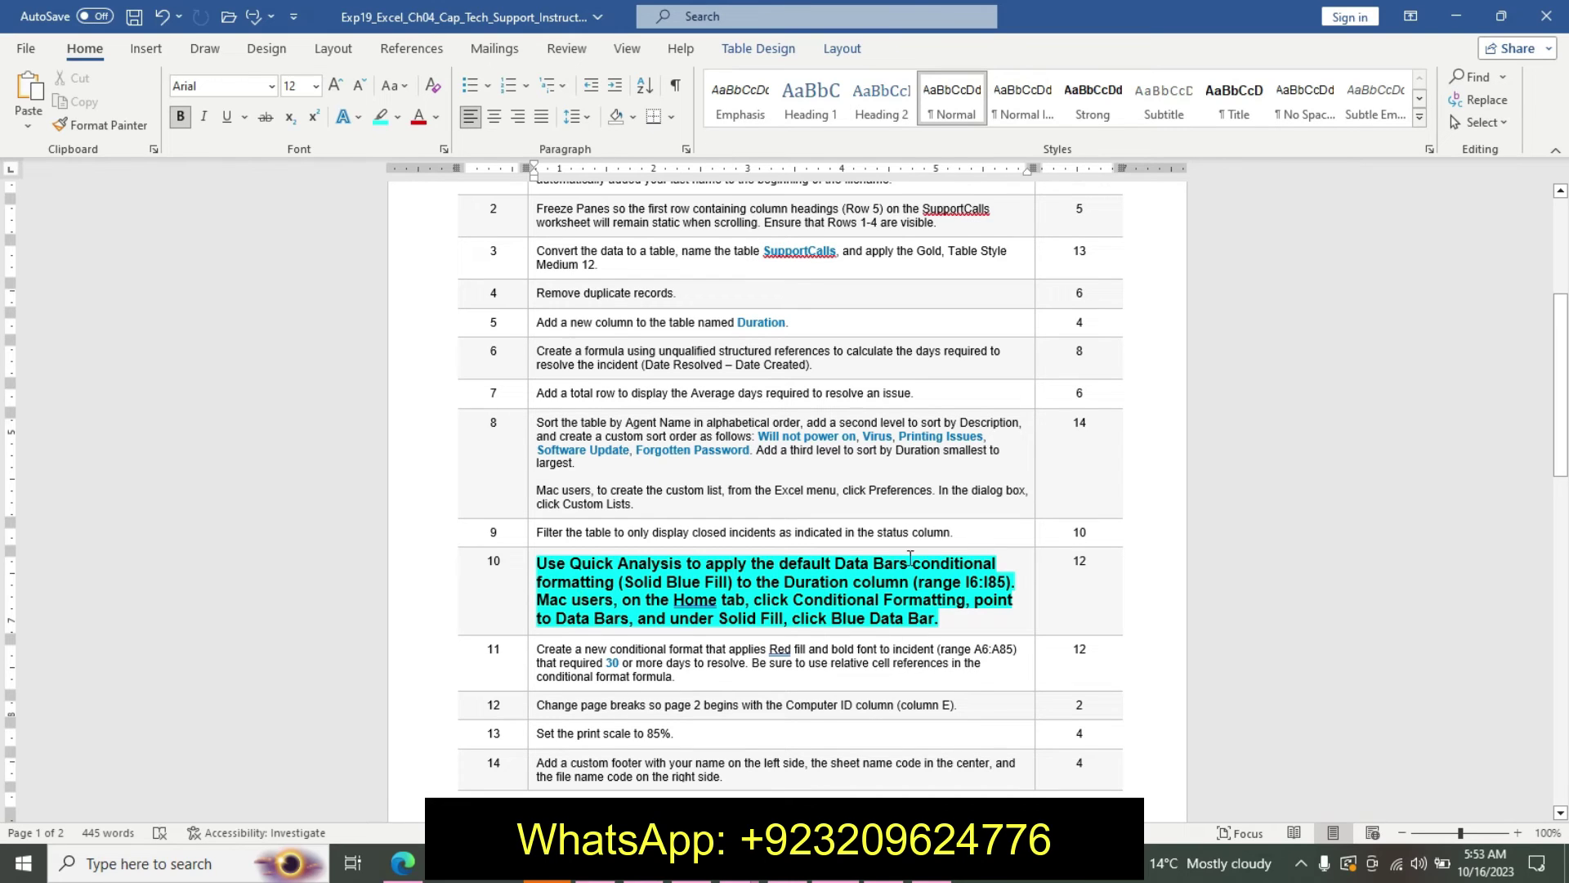
drag(966, 581, 1006, 581)
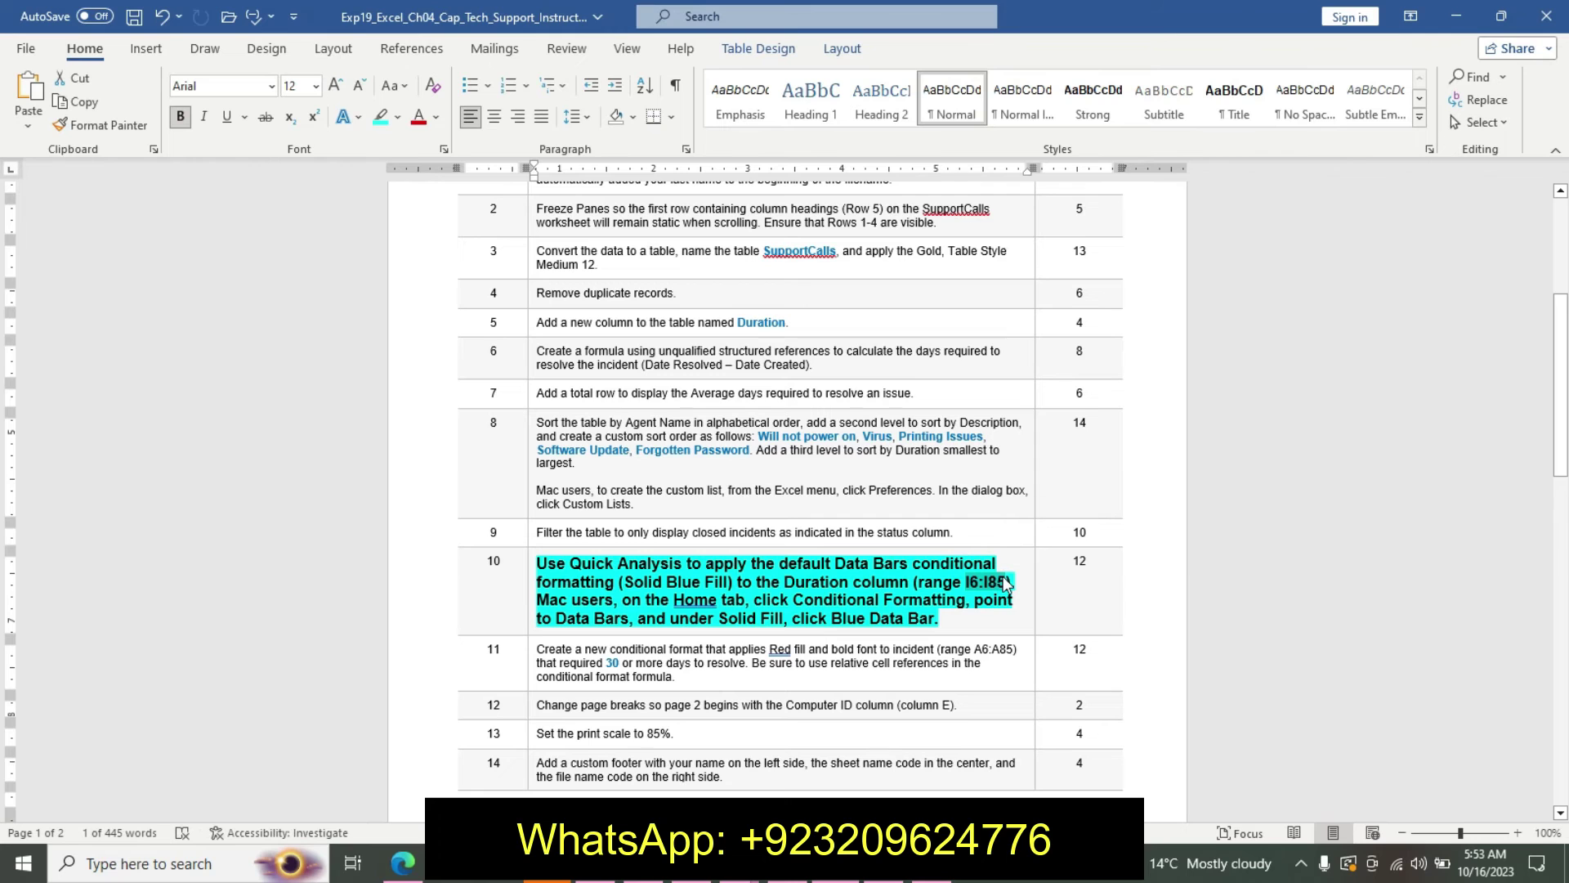
key(alt+Tab)
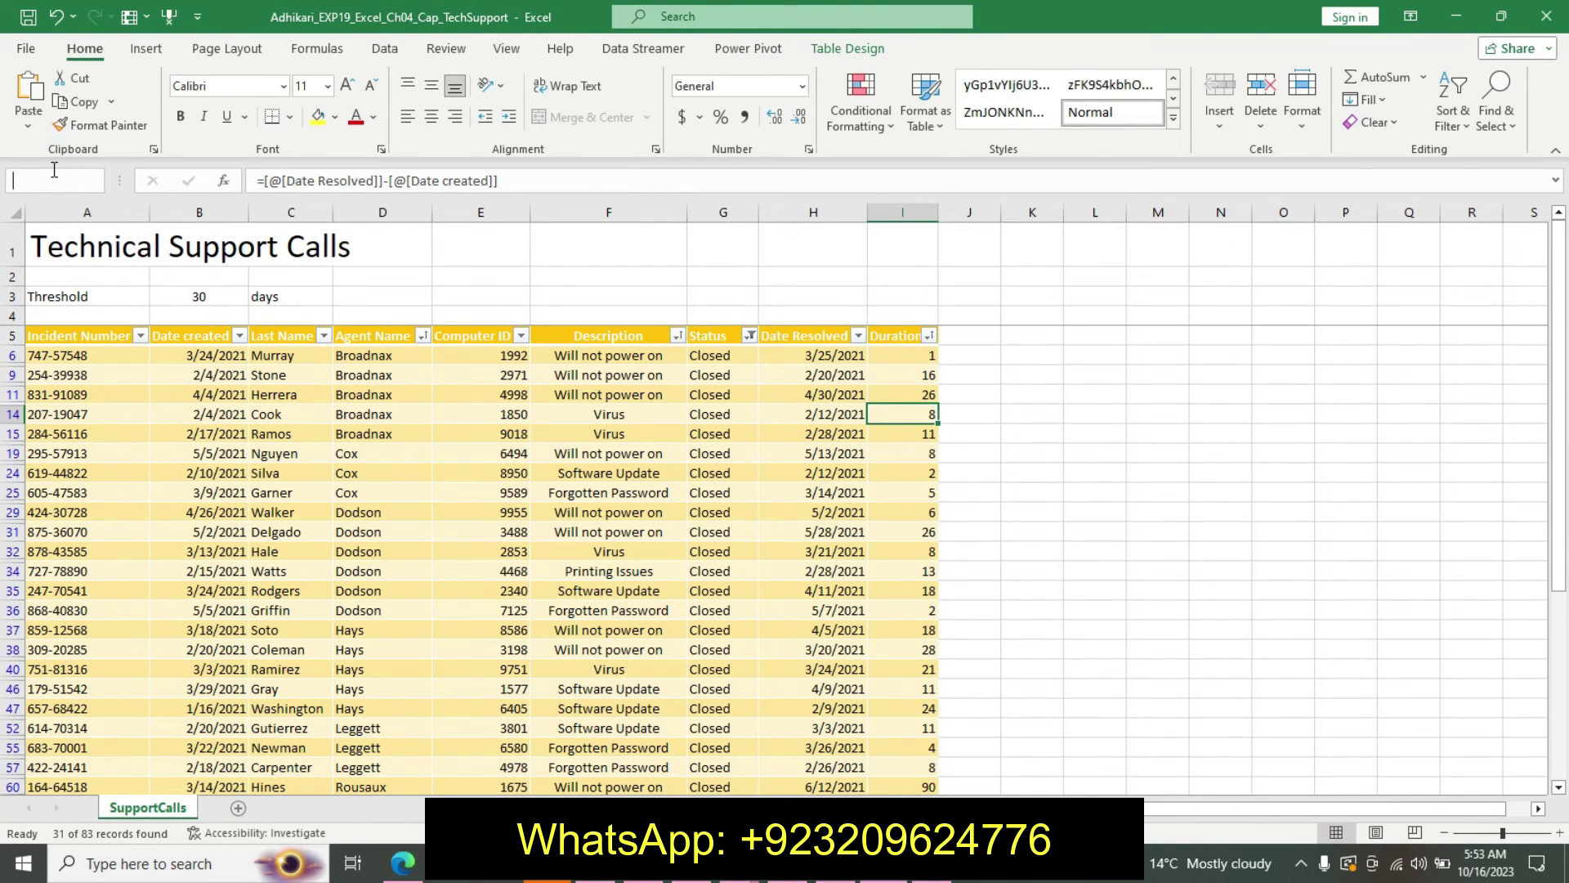
Step: Apply Solid Fill Blue Data Bars conditional formatting to the Duration values (I6:I62)
click(902, 327)
click(867, 123)
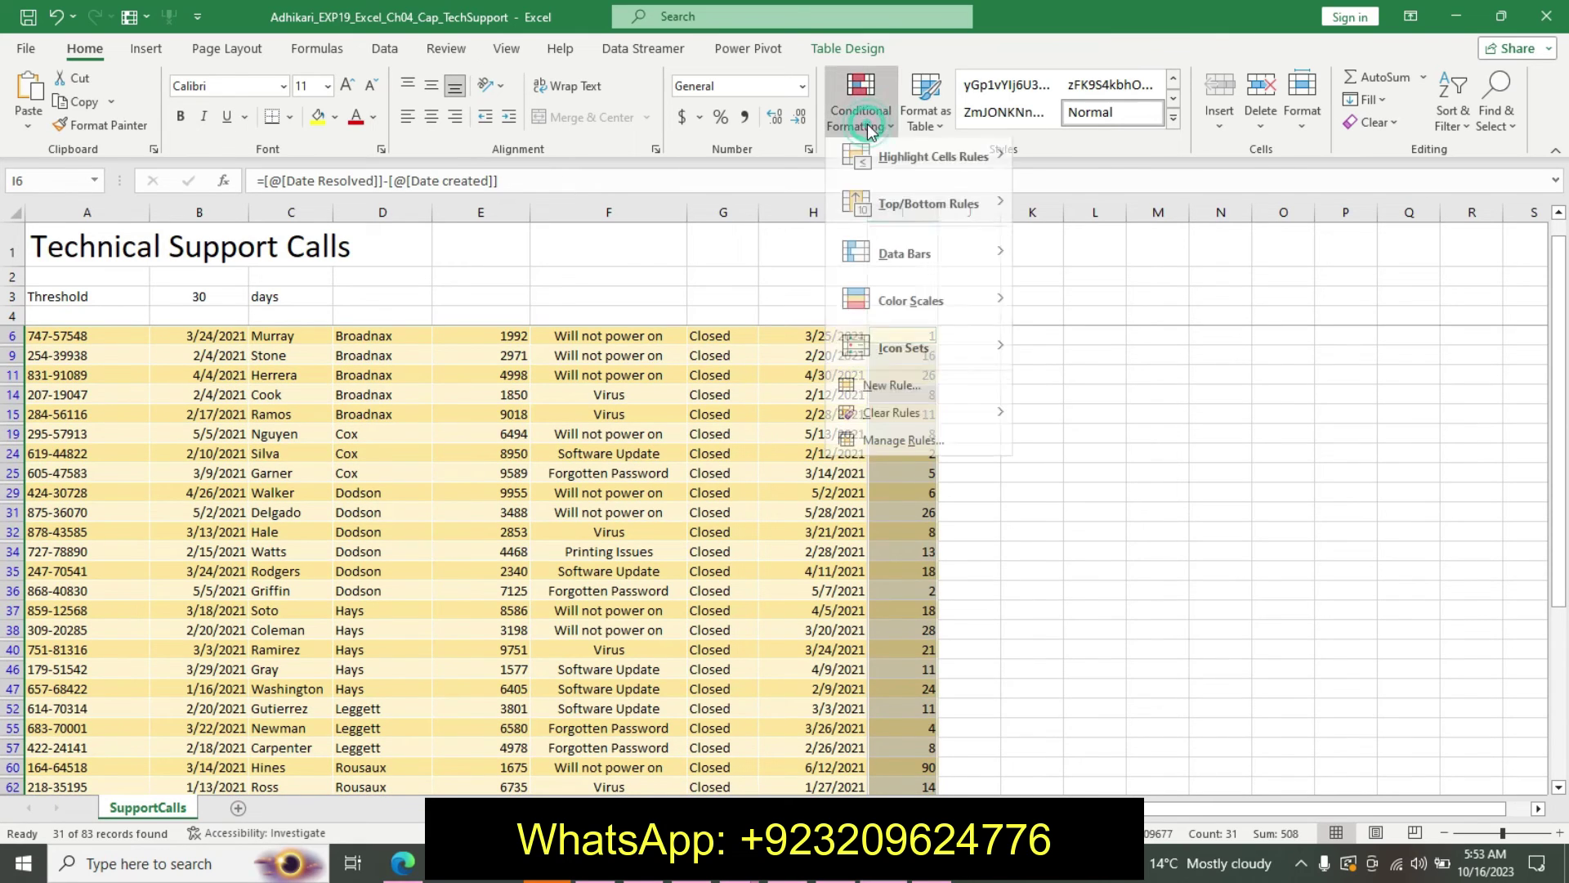
mouse_move(905, 262)
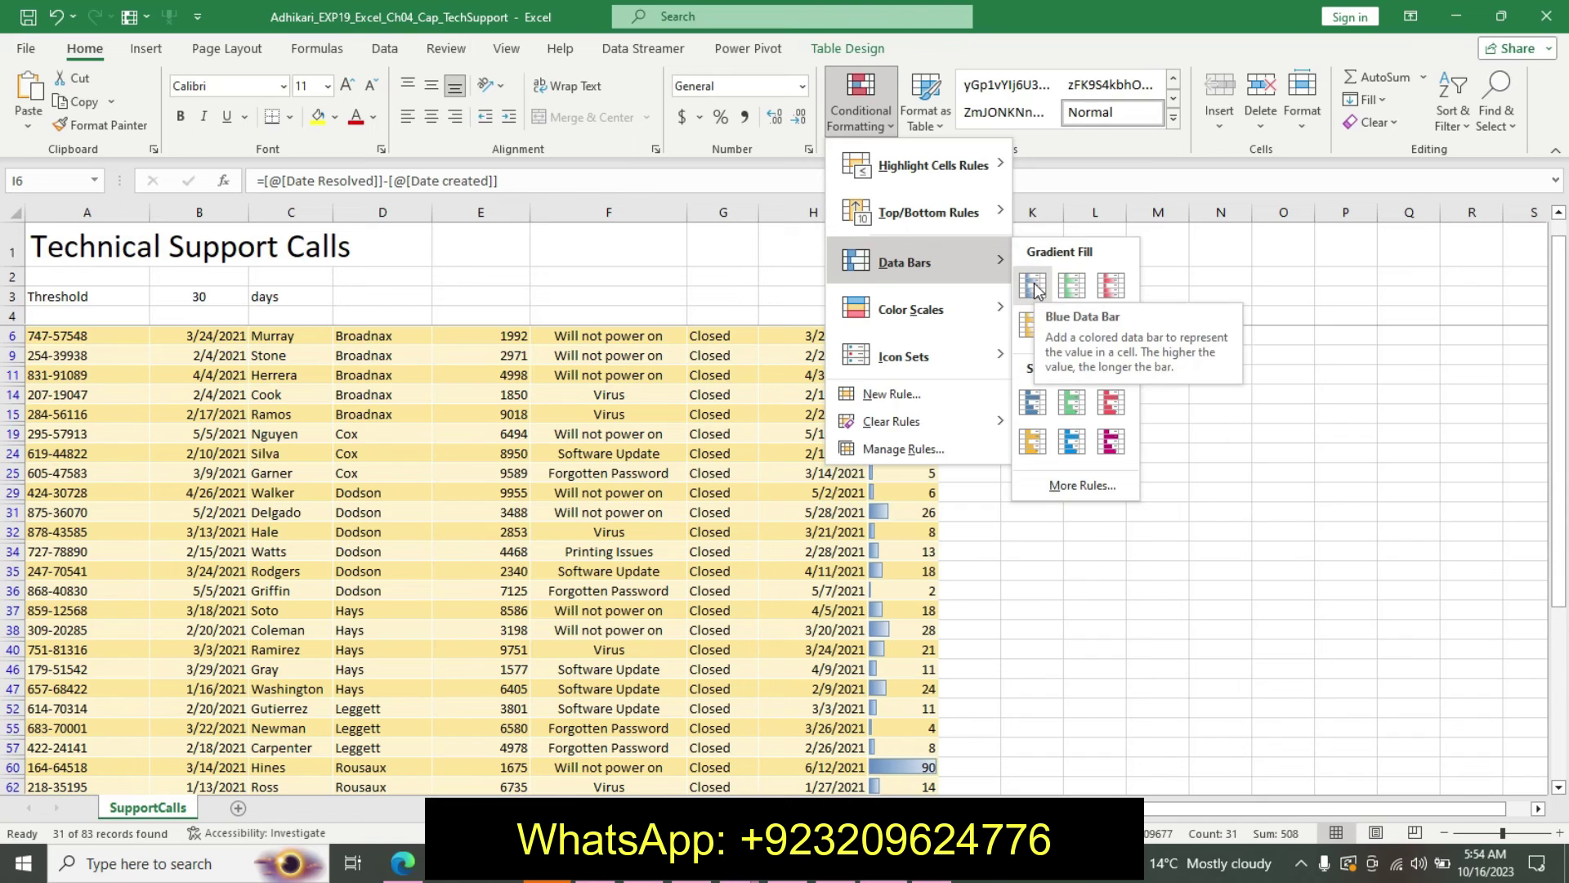
key(alt+Tab)
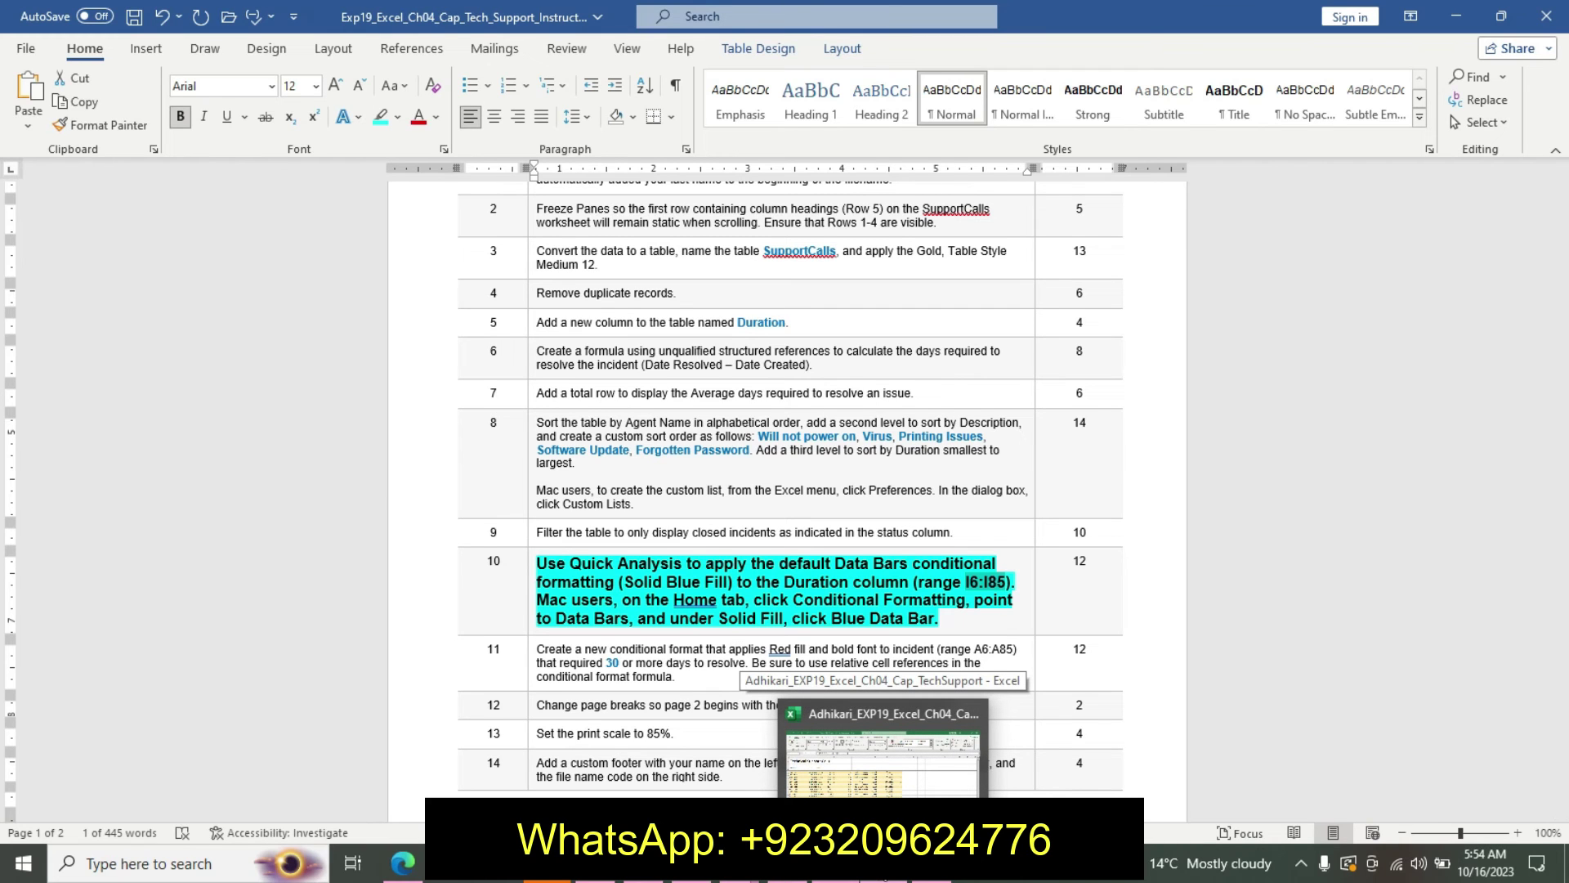
click(883, 752)
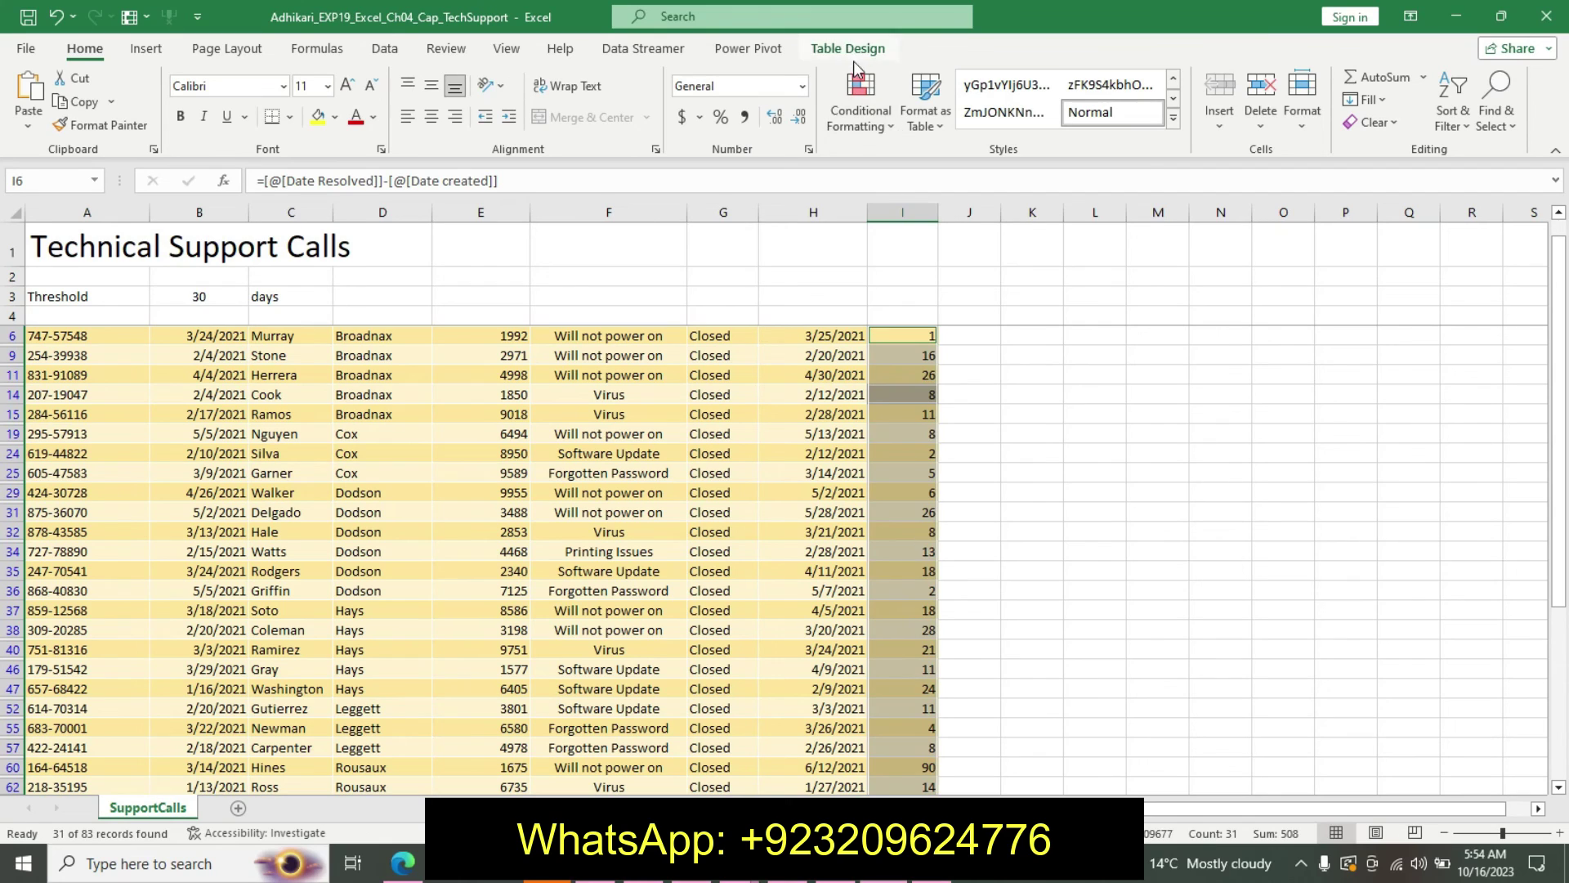
click(872, 122)
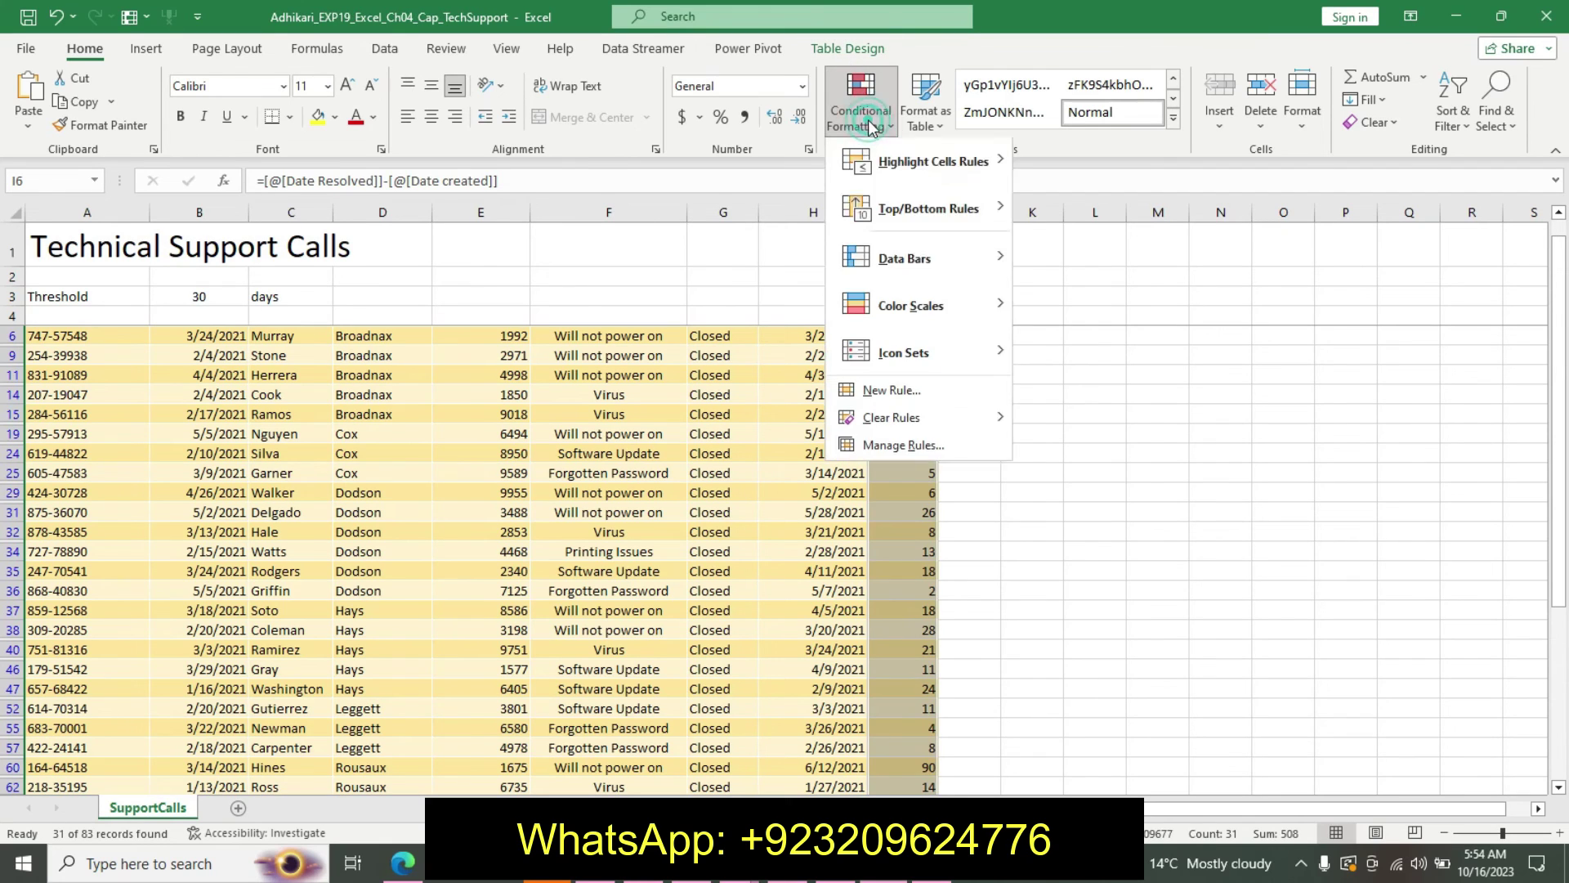
click(960, 275)
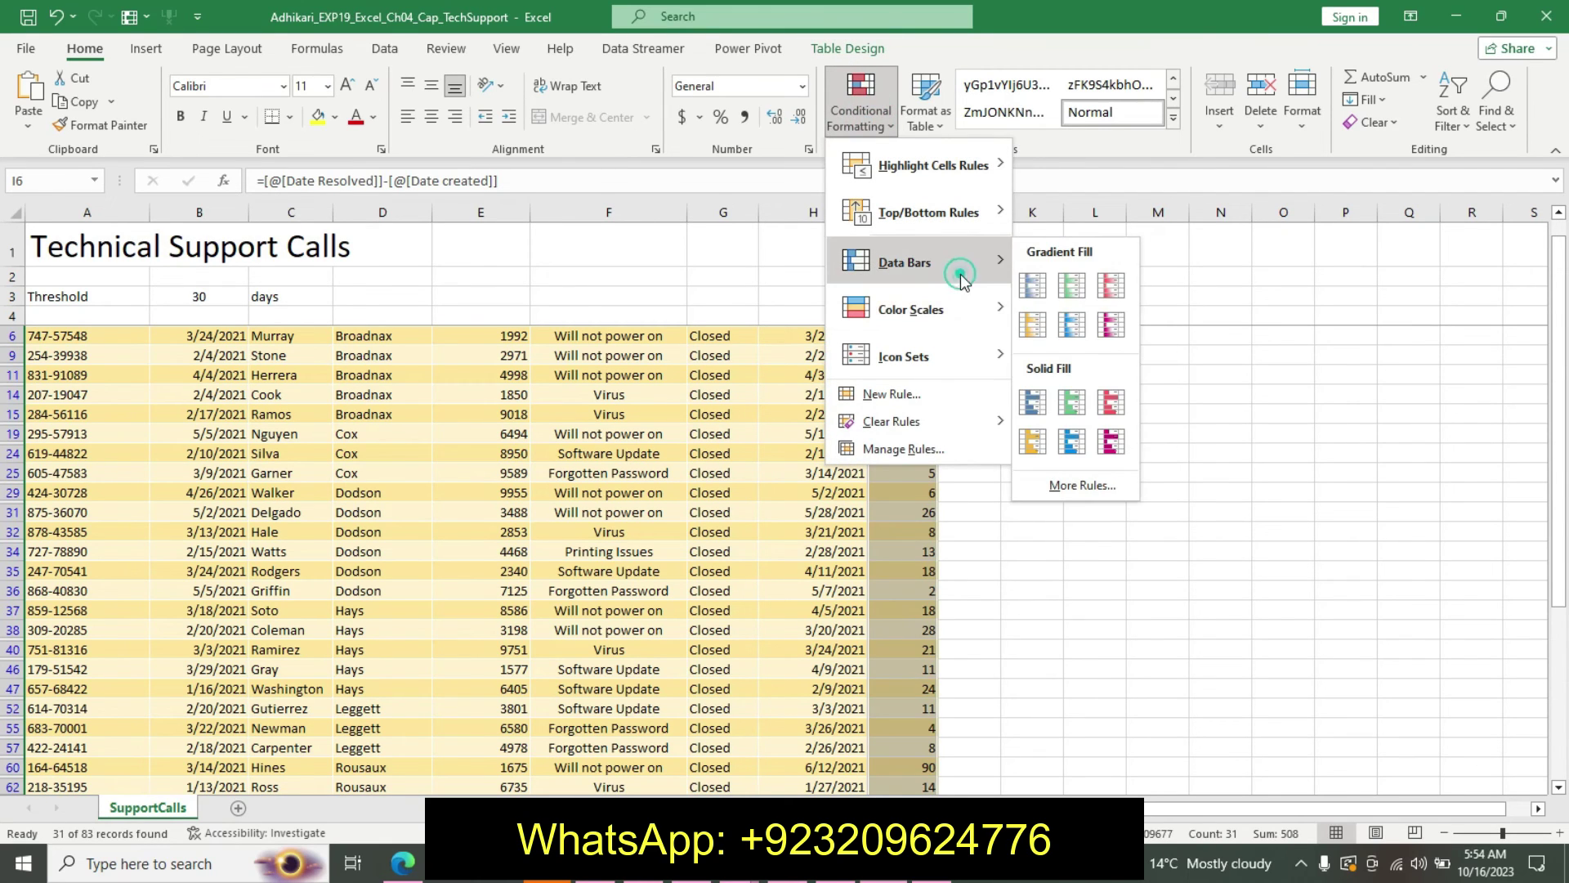
click(1032, 402)
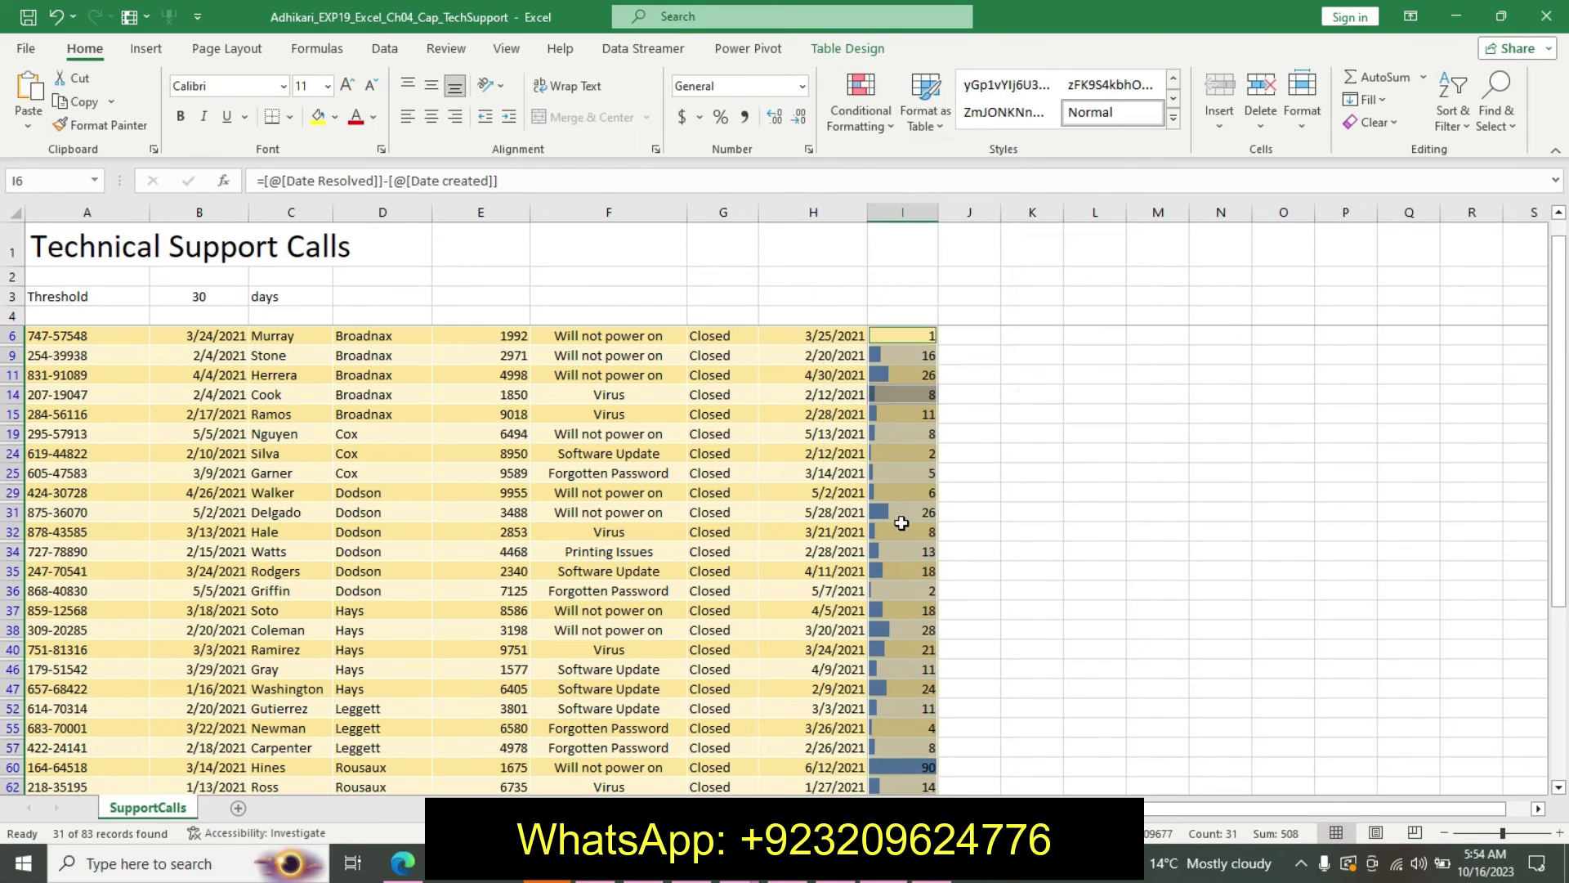
drag(1559, 423, 1558, 523)
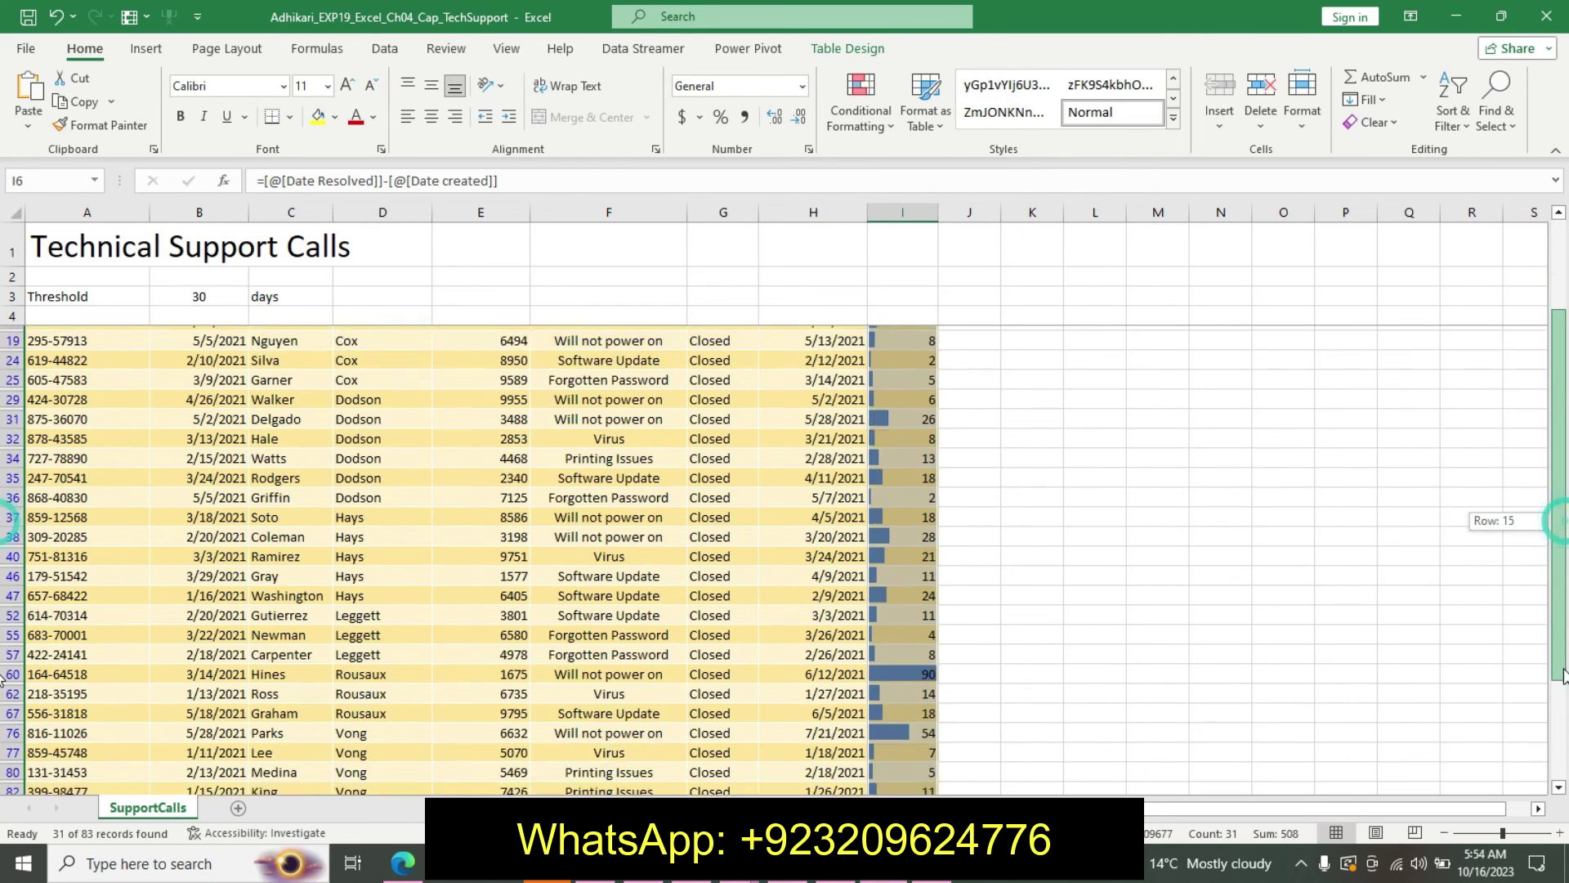
drag(5, 298, 1108, 590)
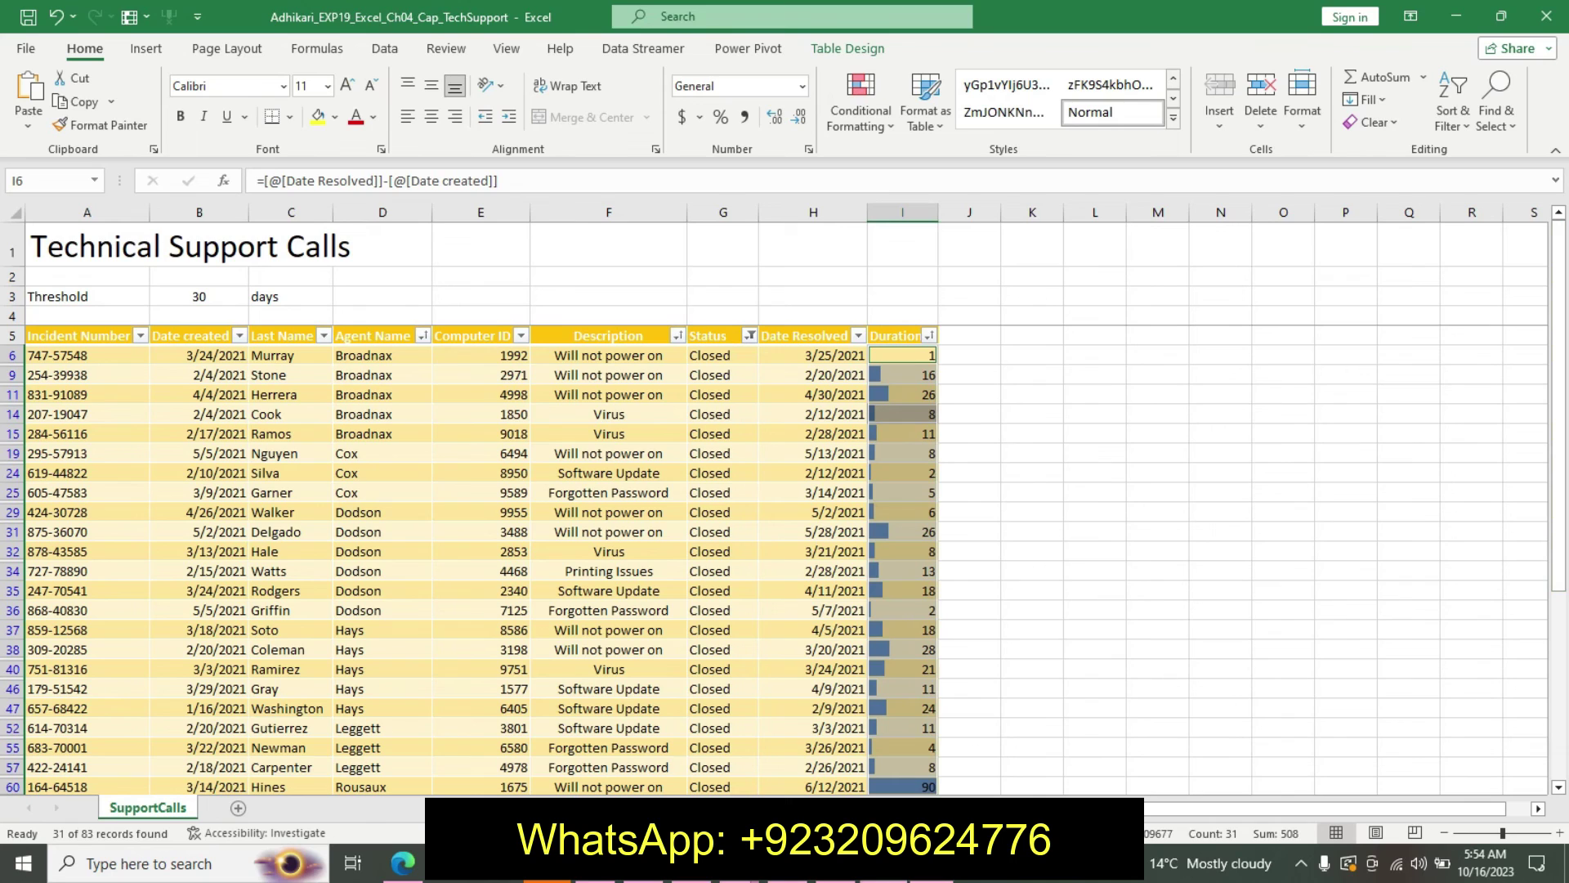
click(820, 876)
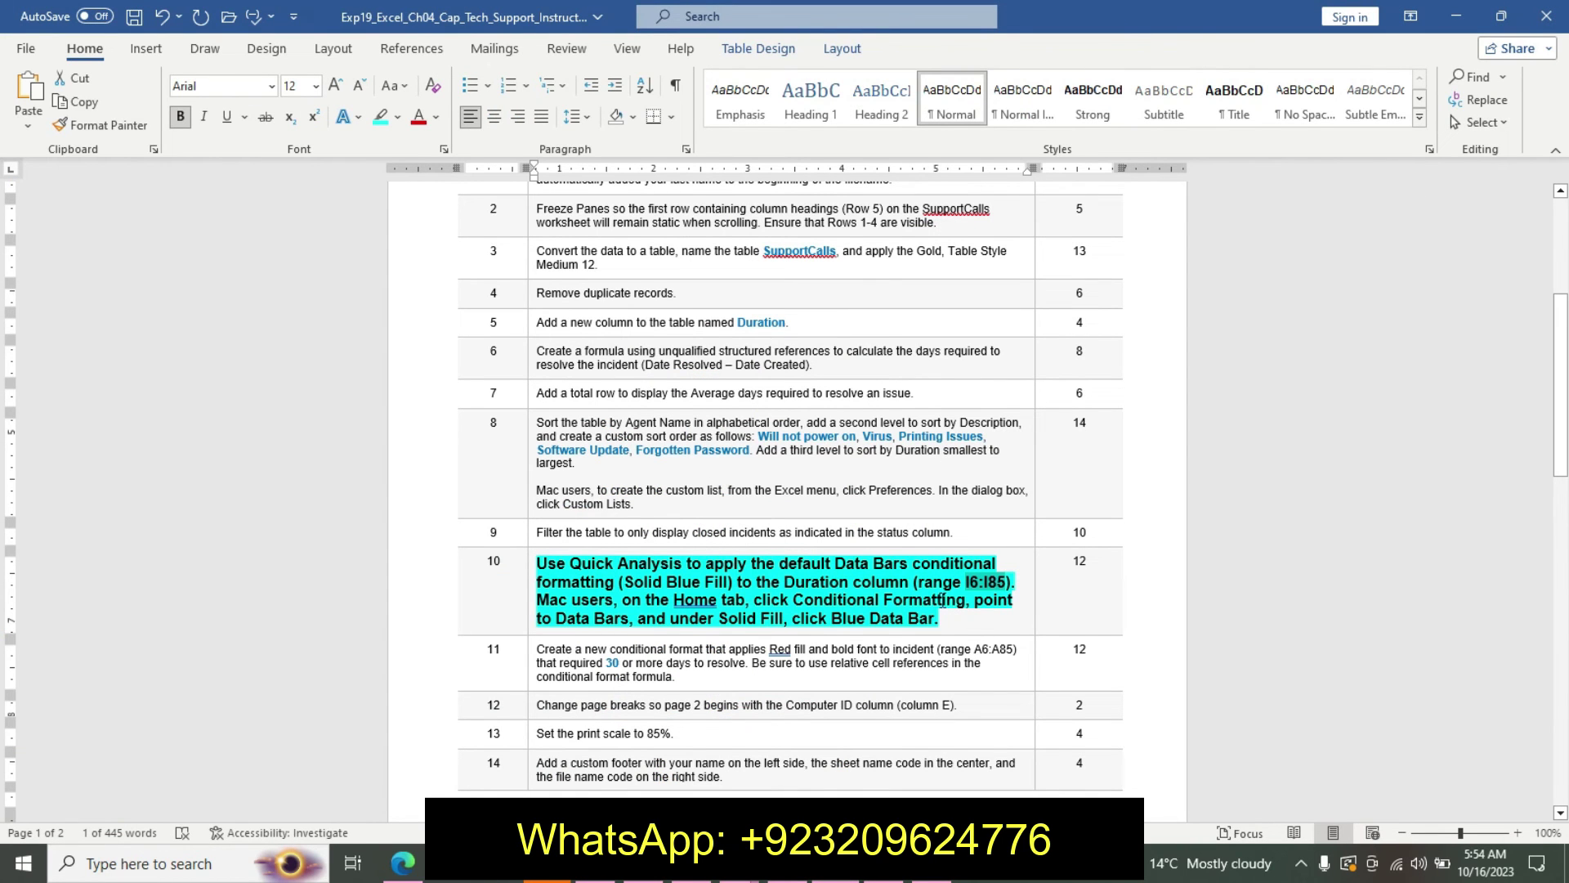
Step: Undo step 10's formatting in Word and scroll back to the top of the instructions
key(ctrl+z)
key(ctrl+z)
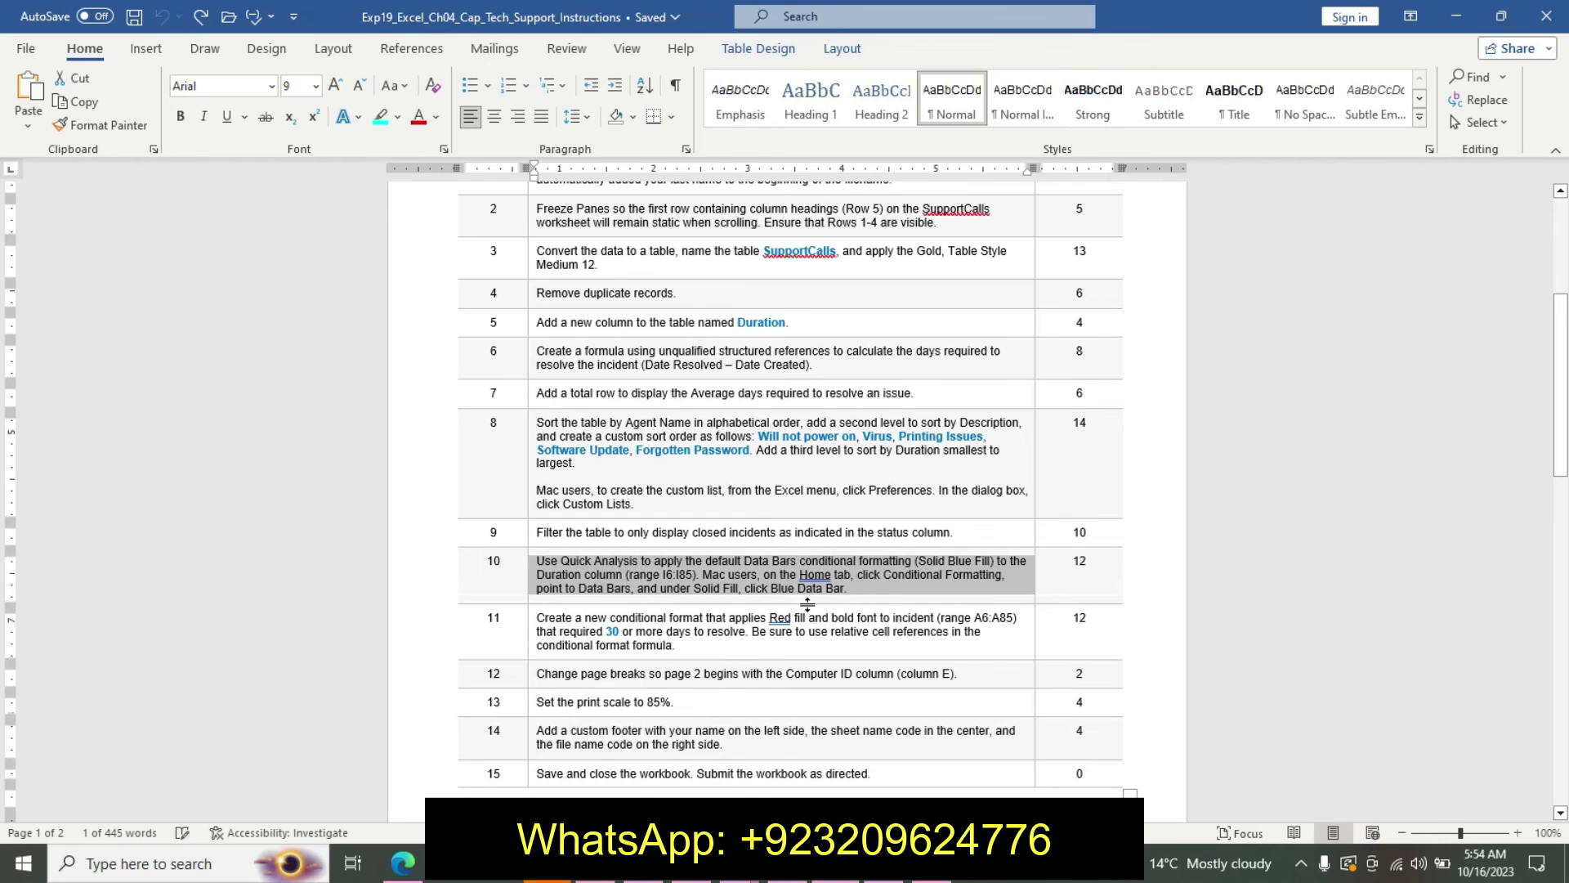
drag(1561, 390, 1561, 399)
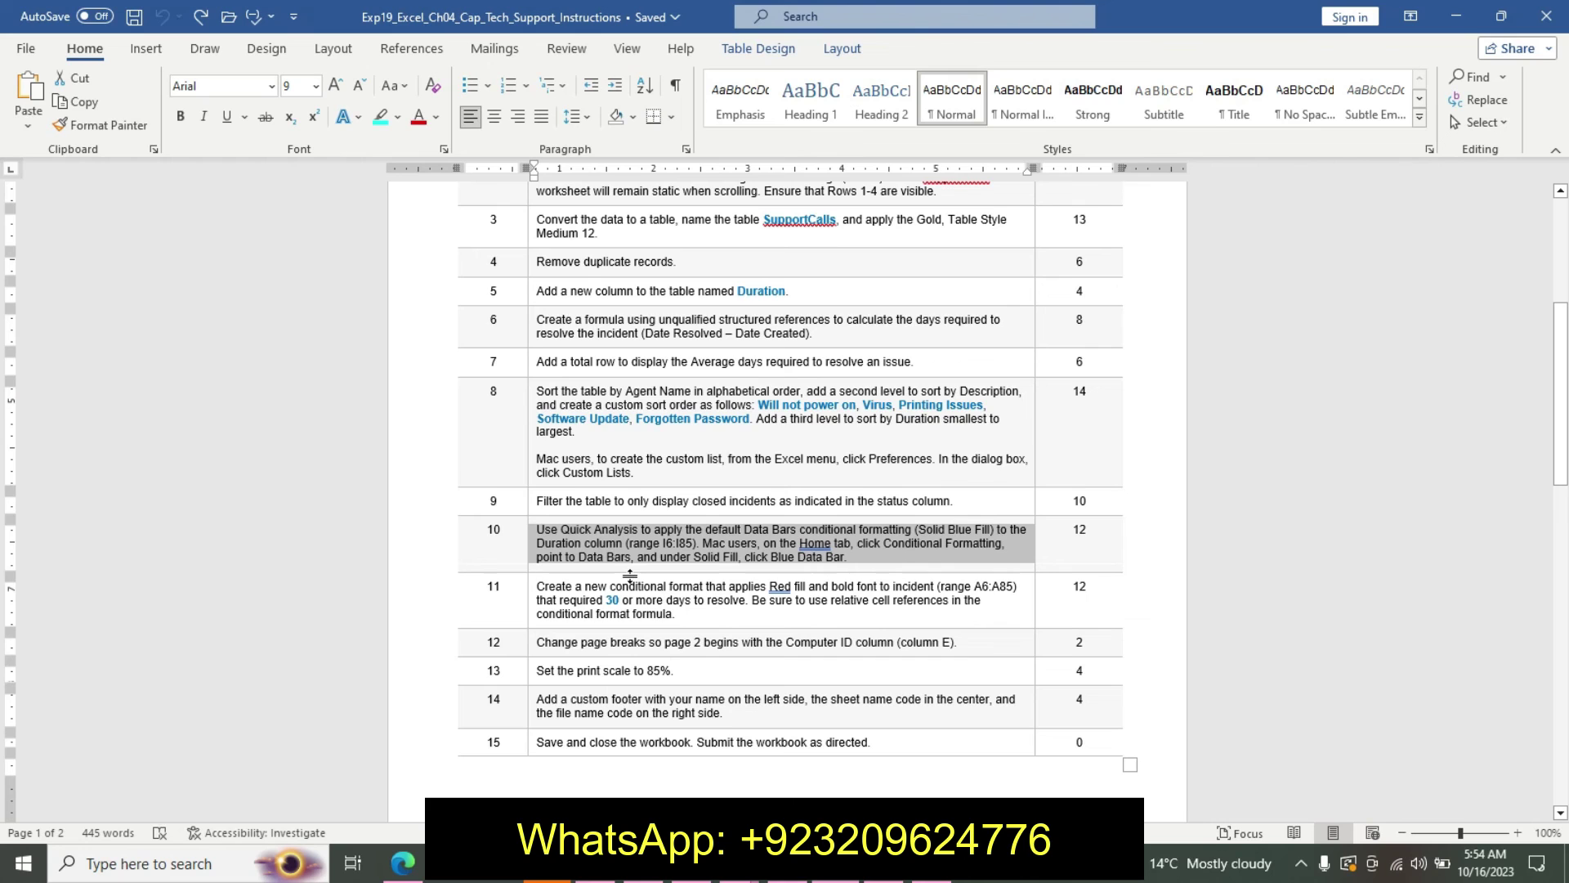
click(1143, 463)
mouse_move(1563, 444)
mouse_down()
mouse_move(1544, 596)
mouse_move(1539, 456)
mouse_move(1519, 492)
mouse_move(1479, 246)
mouse_up()
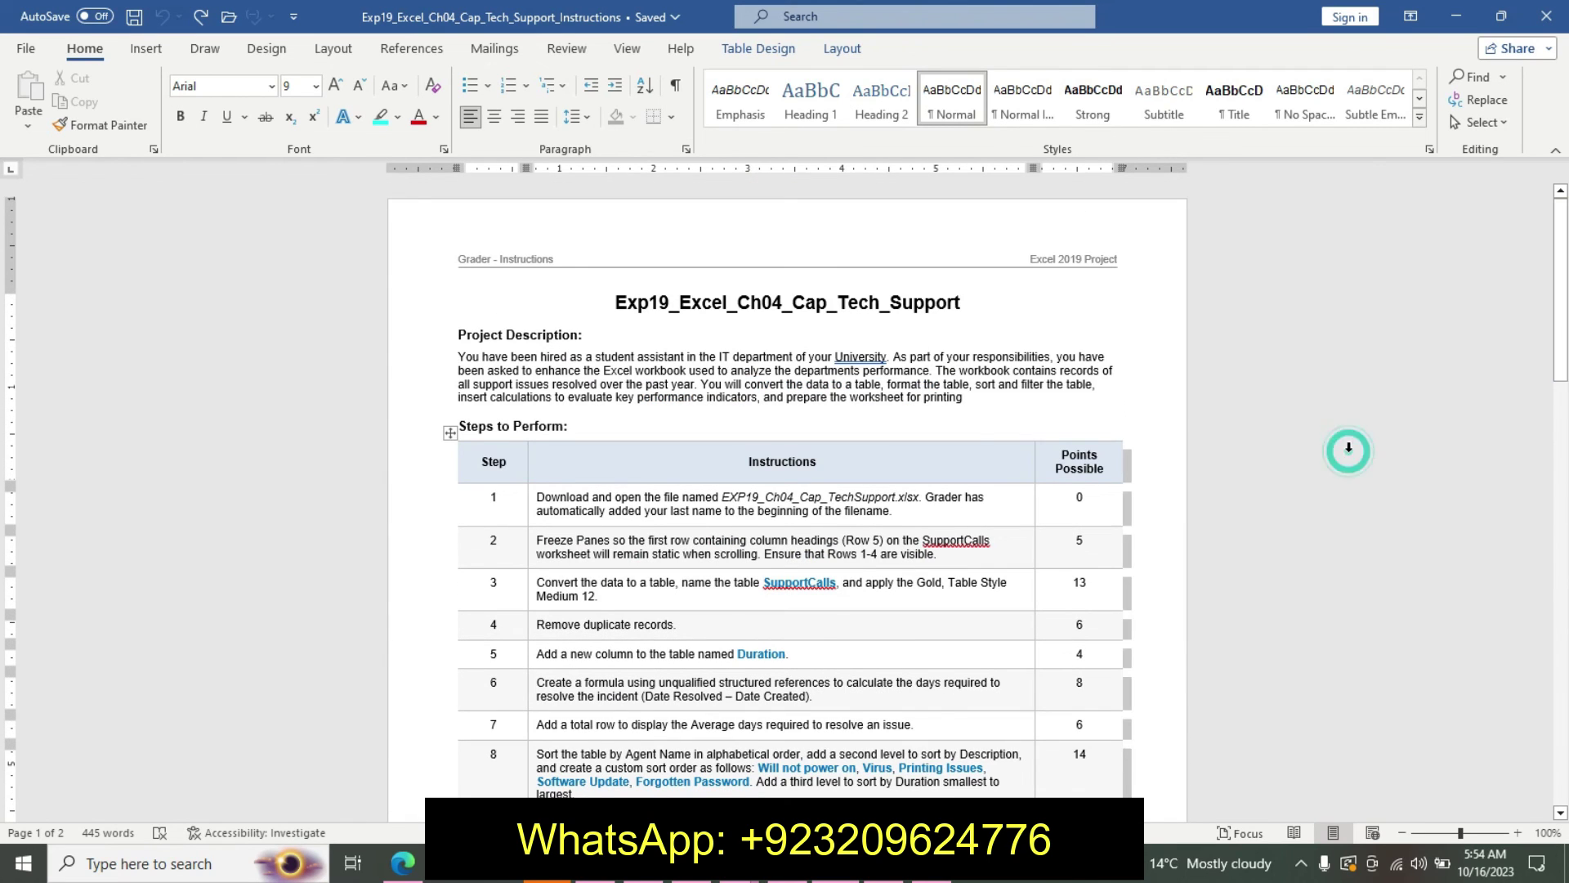
click(1362, 541)
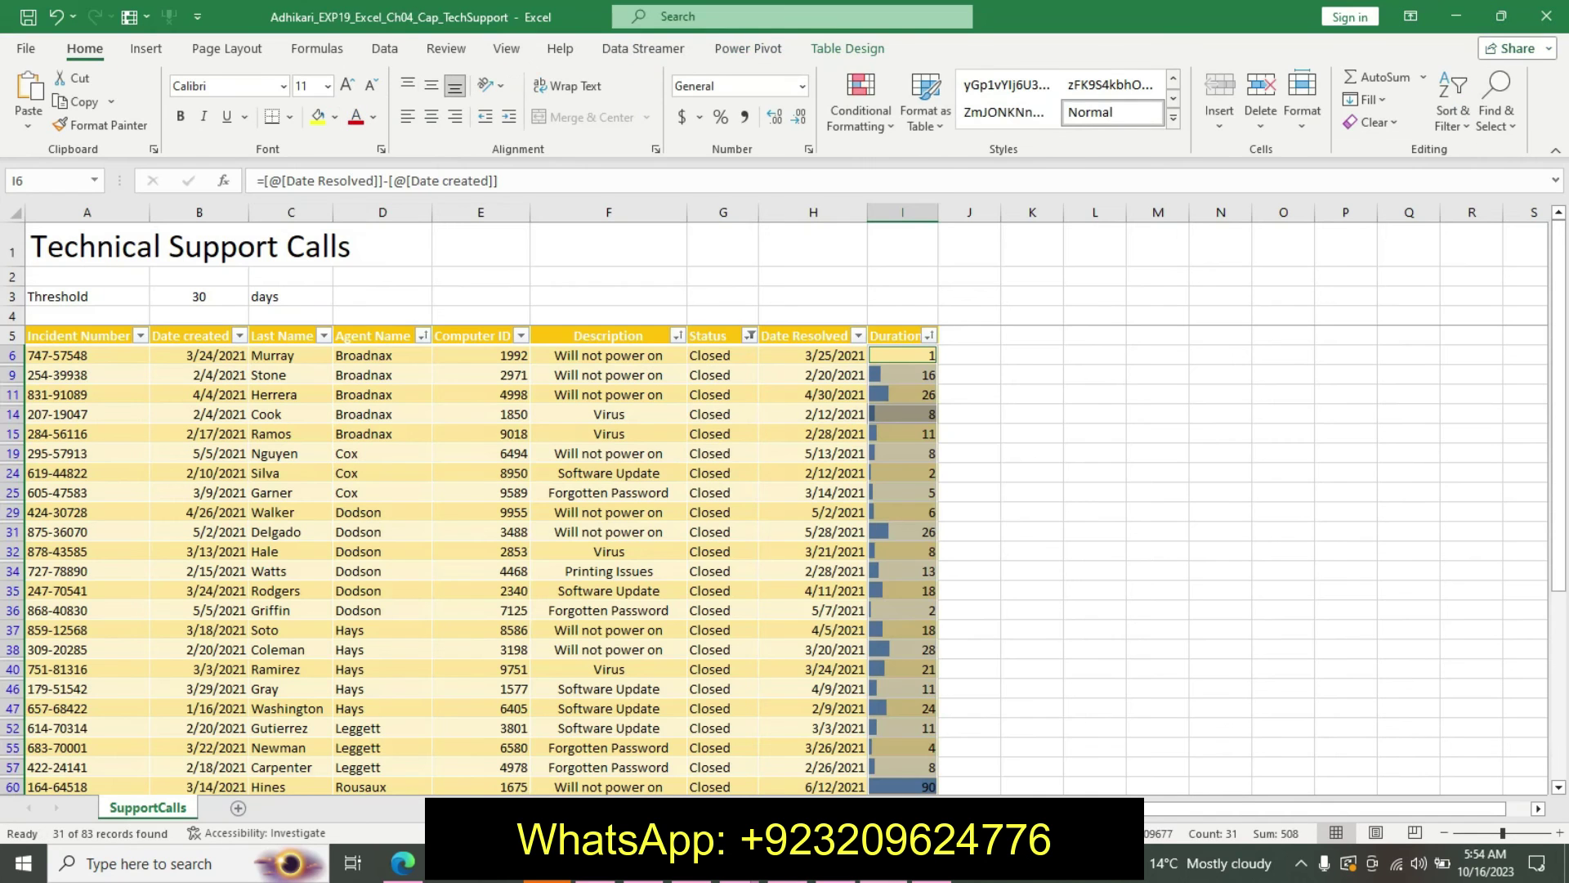
Step: Deselect the Duration column in Excel to view the blue data bars
key(alt+Tab)
click(1210, 433)
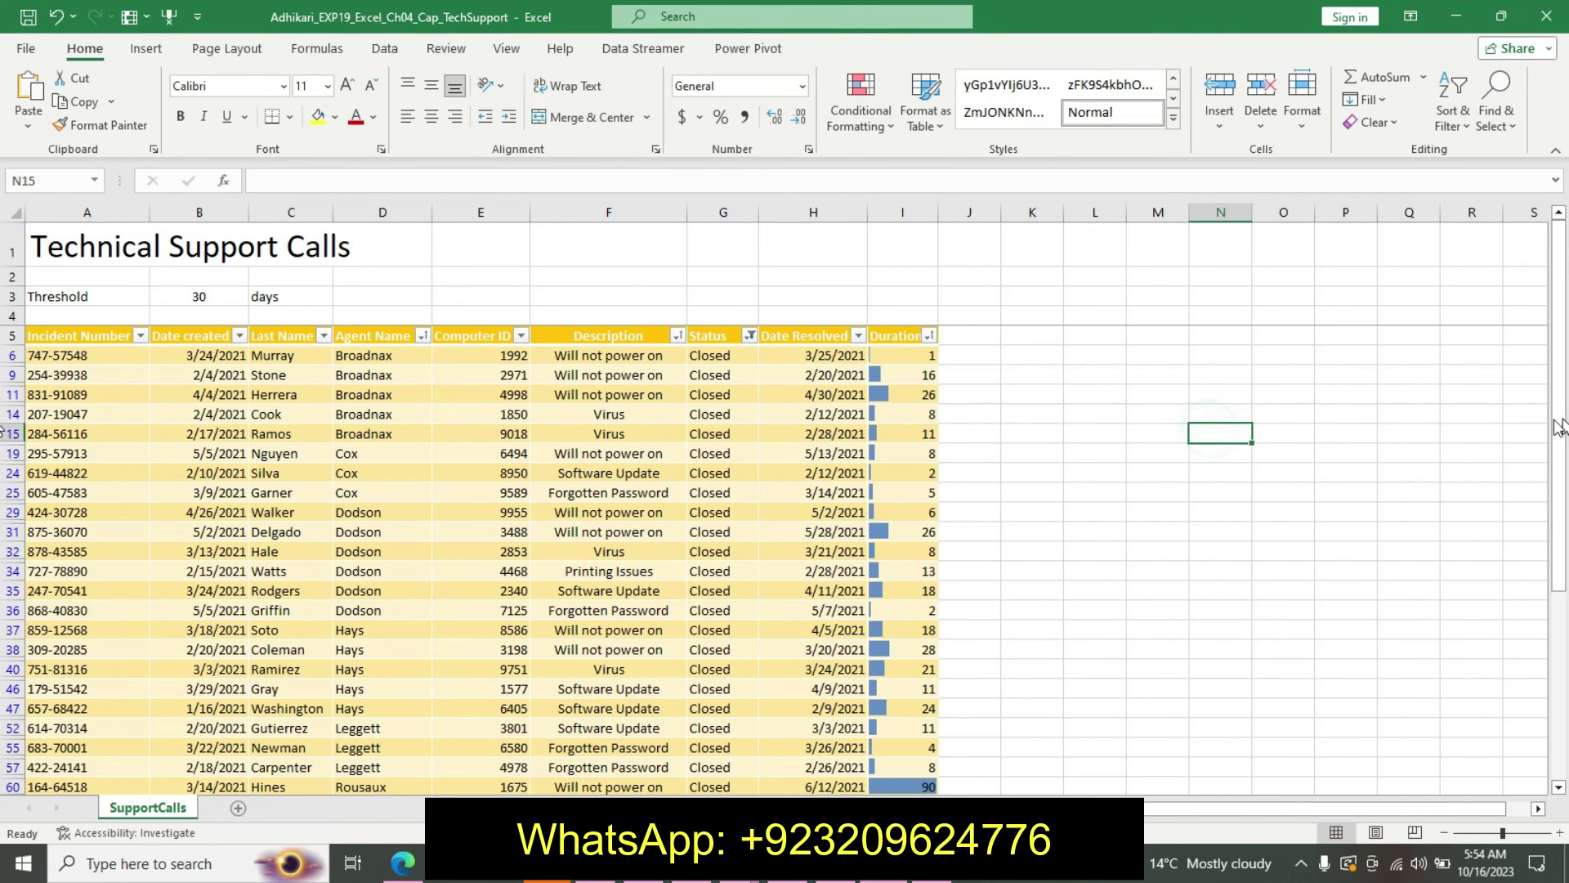
click(1072, 610)
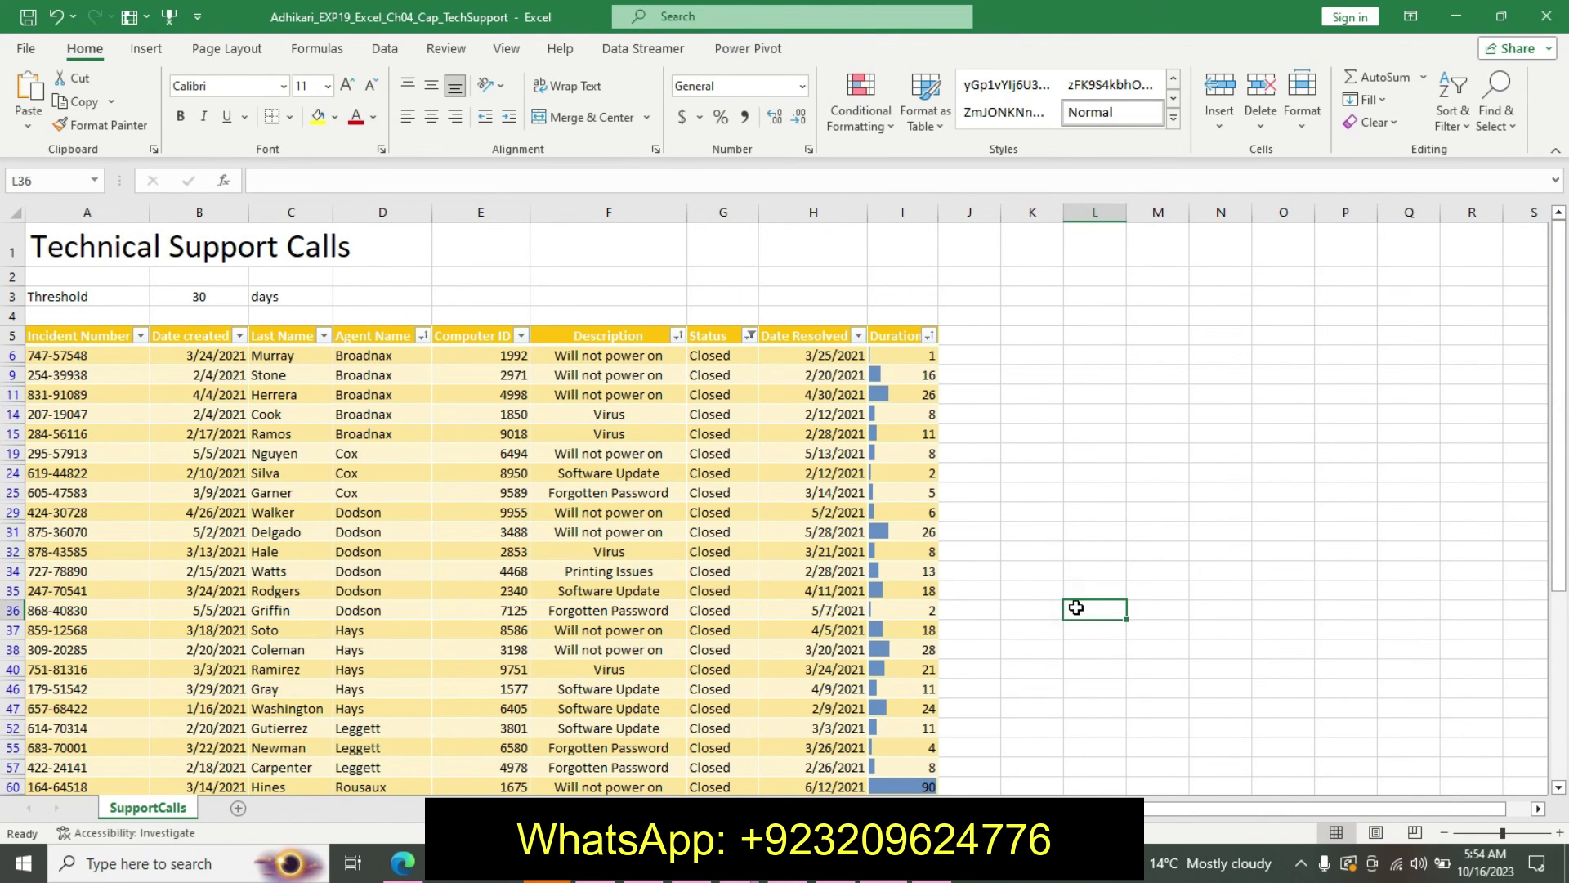